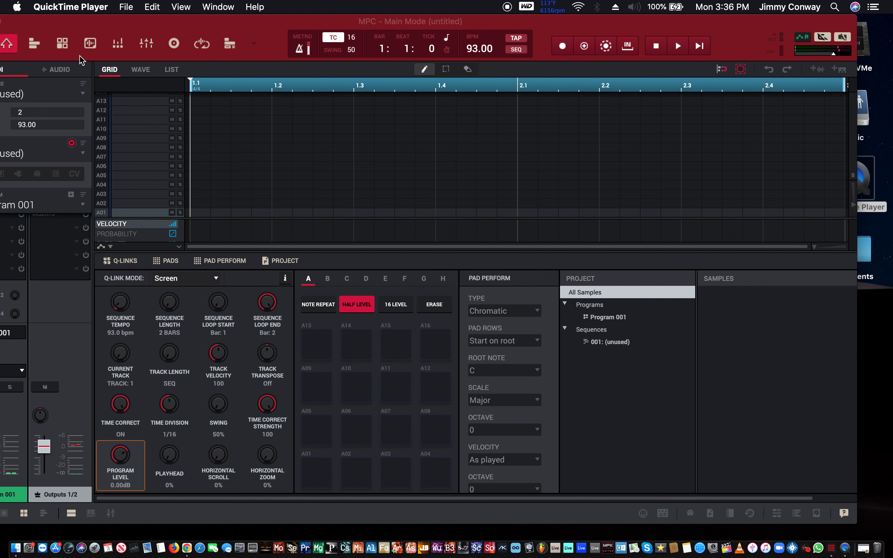
# Expand the main window to full screen and set the sequence length to 4 bars
pyautogui.moveTo(77, 32); pyautogui.dragTo(134, 31)
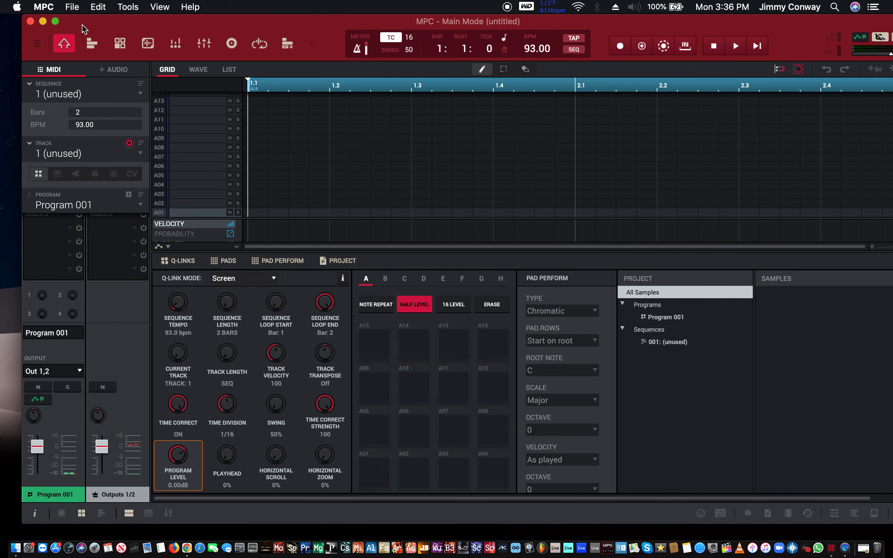
pyautogui.click(54, 22)
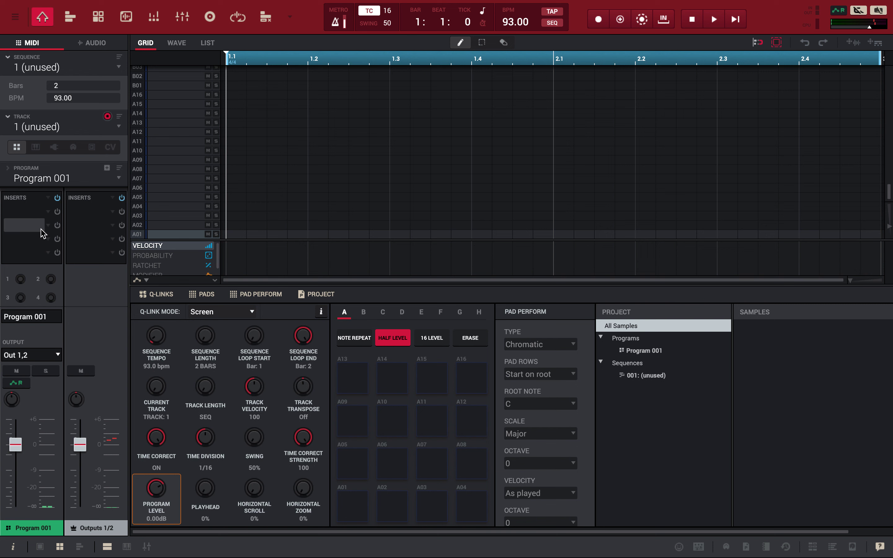
pyautogui.doubleClick(82, 84)
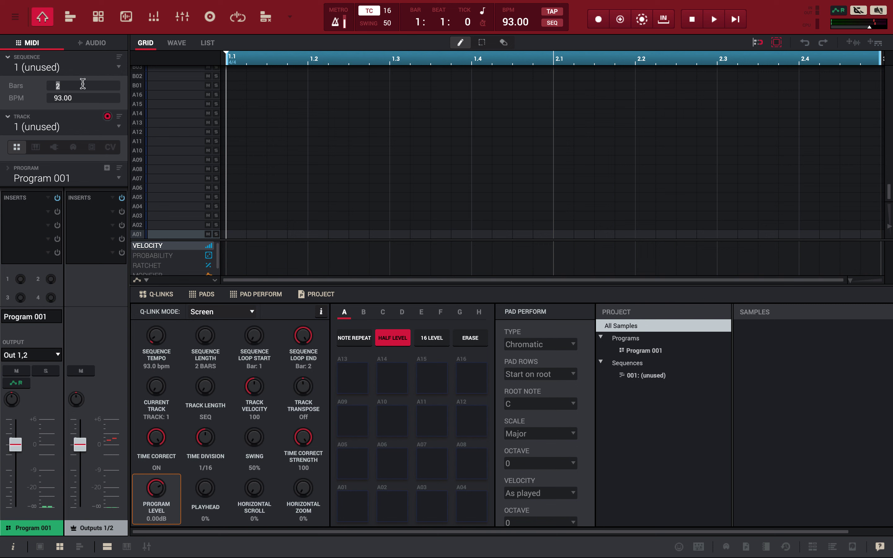
pyautogui.press('Return')
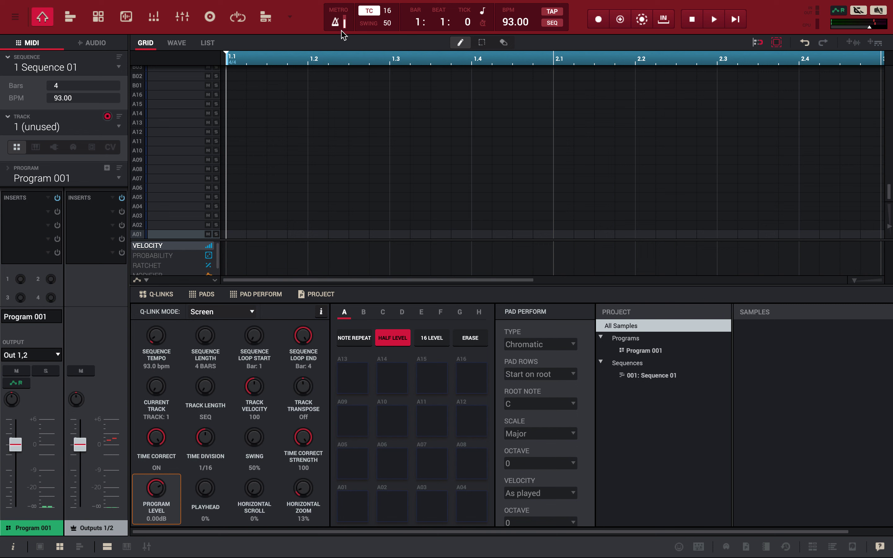
# Set the sequence tempo to 95 BPM and turn off Half Level for the pads
pyautogui.doubleClick(510, 25)
pyautogui.write('95')
pyautogui.press('Return')
pyautogui.click(398, 340)
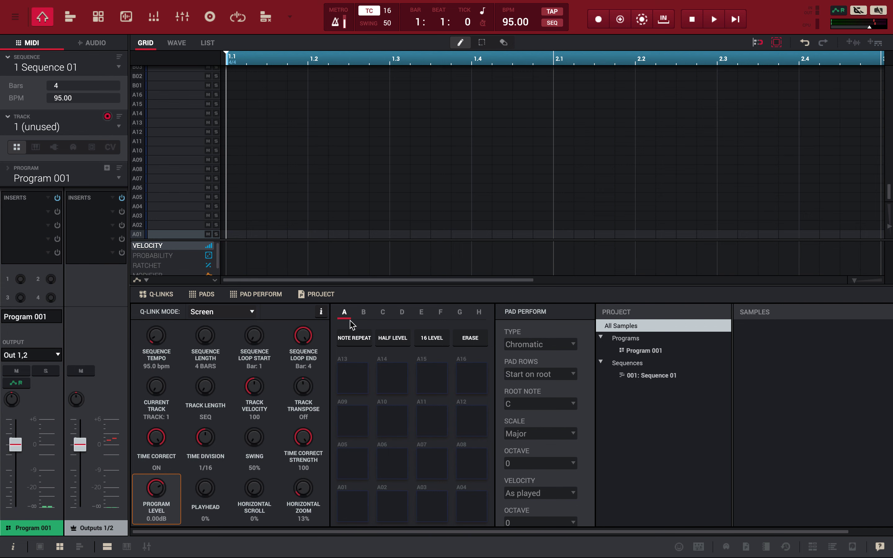
# Make the track a plugin track using the AIR Electric instrument with the Soft Tines Trem preset from the Tremolo category
pyautogui.click(56, 152)
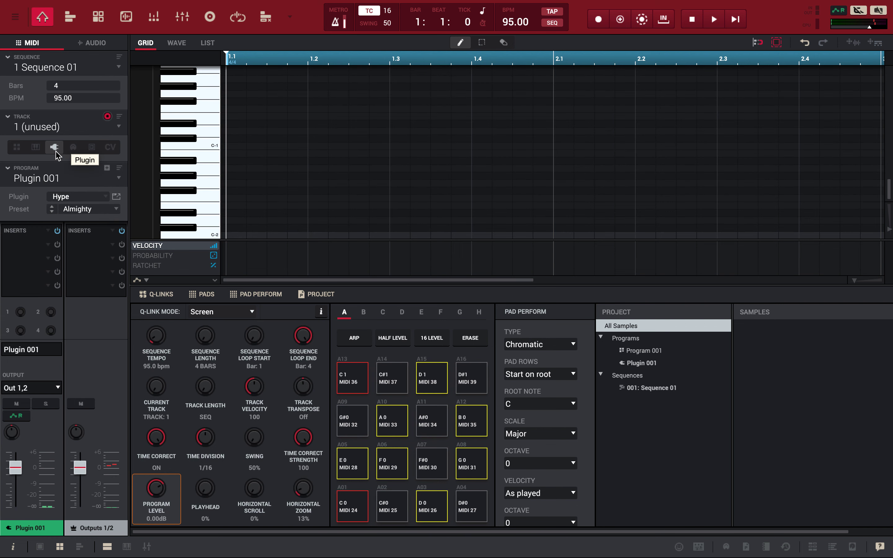
pyautogui.click(67, 197)
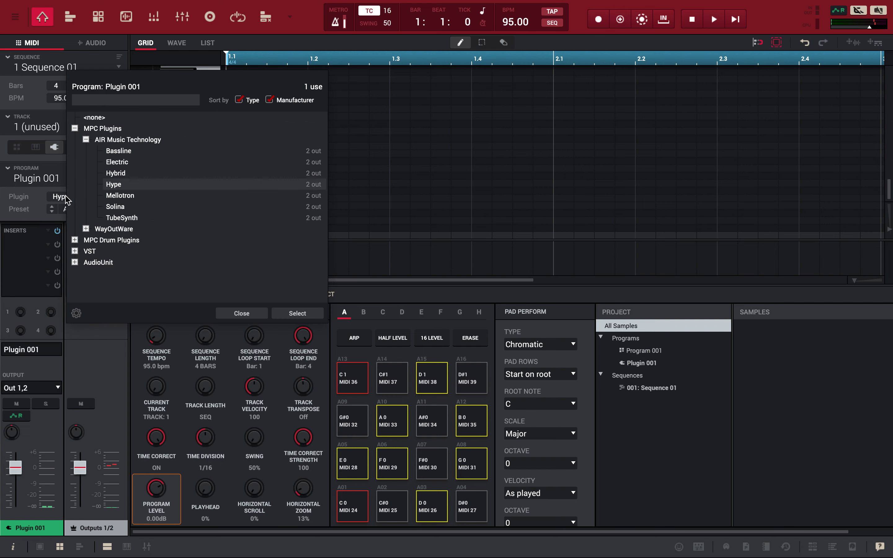
pyautogui.click(117, 163)
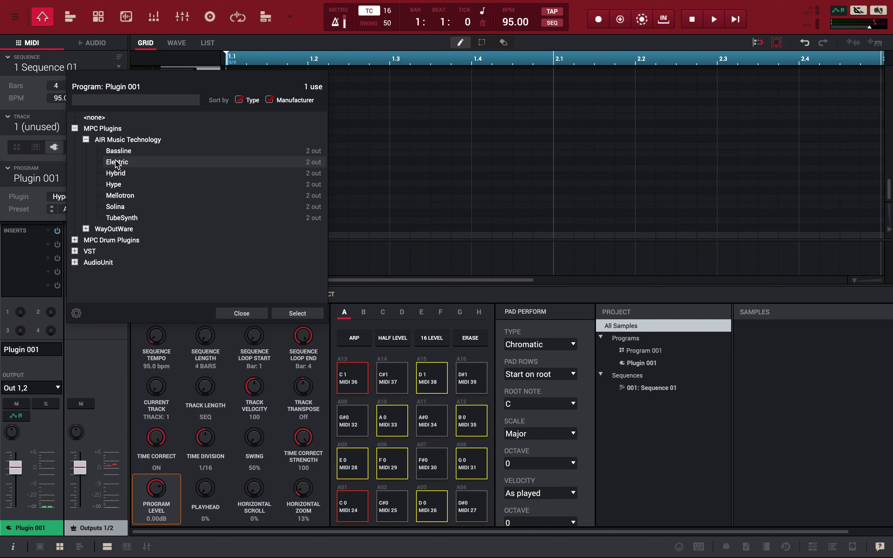
pyautogui.doubleClick(117, 163)
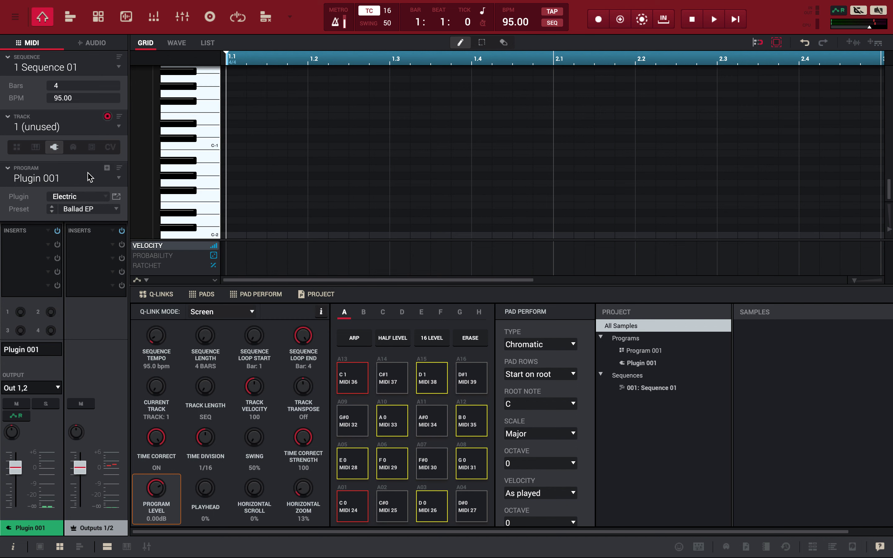
pyautogui.click(94, 209)
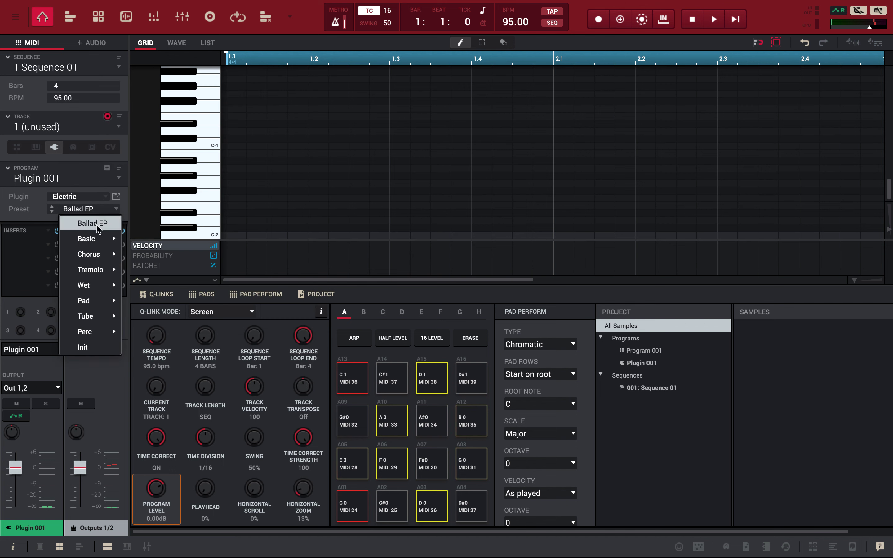
pyautogui.moveTo(99, 277)
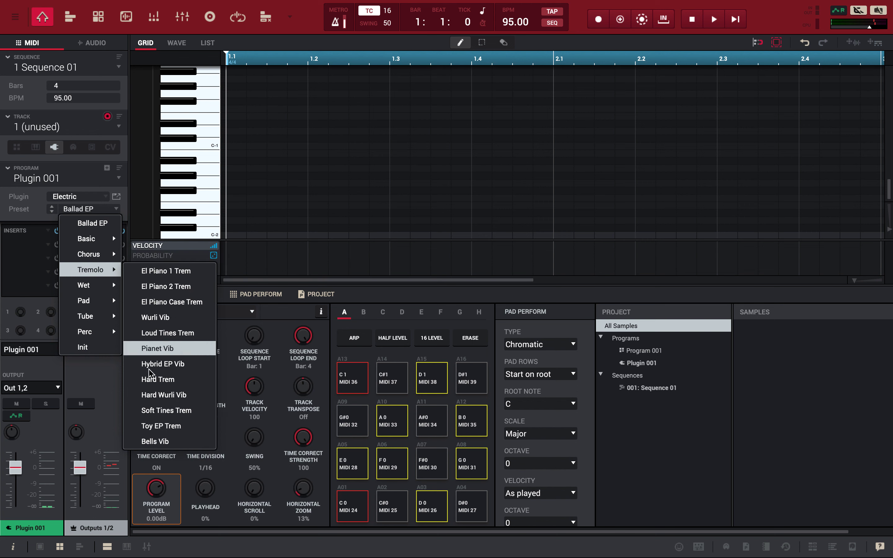
pyautogui.click(166, 411)
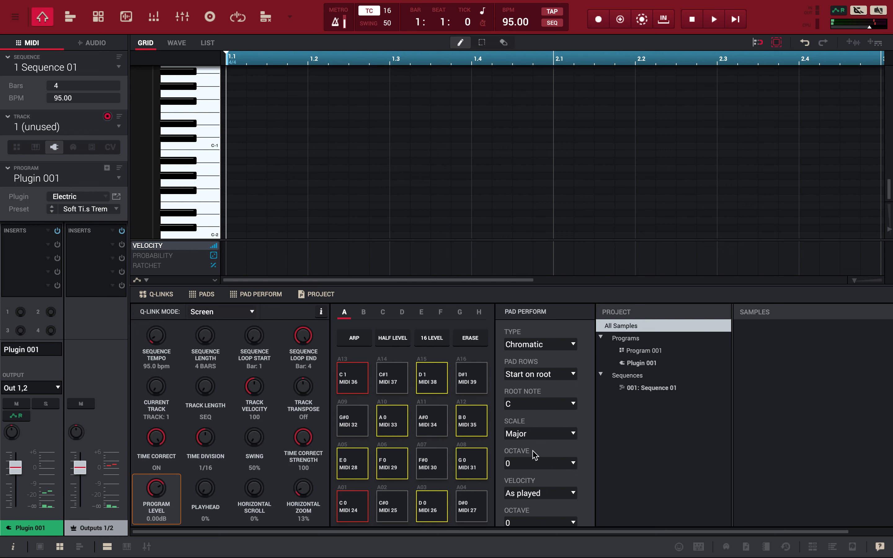
# Set the Pad Perform octave to 3
pyautogui.click(547, 465)
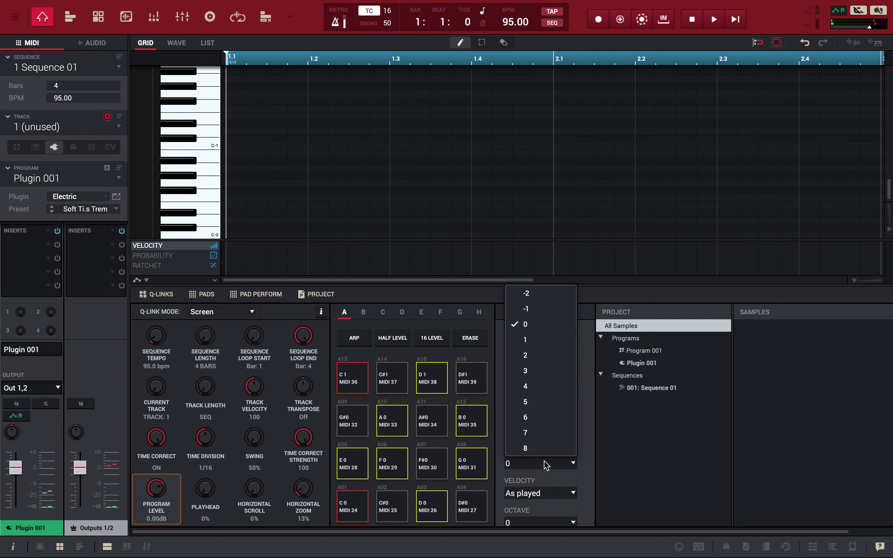
pyautogui.click(549, 359)
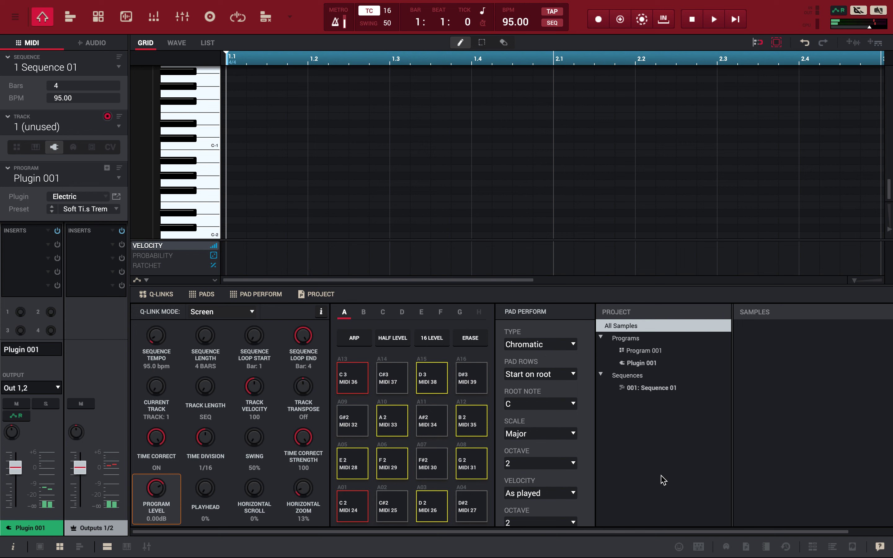
pyautogui.click(550, 466)
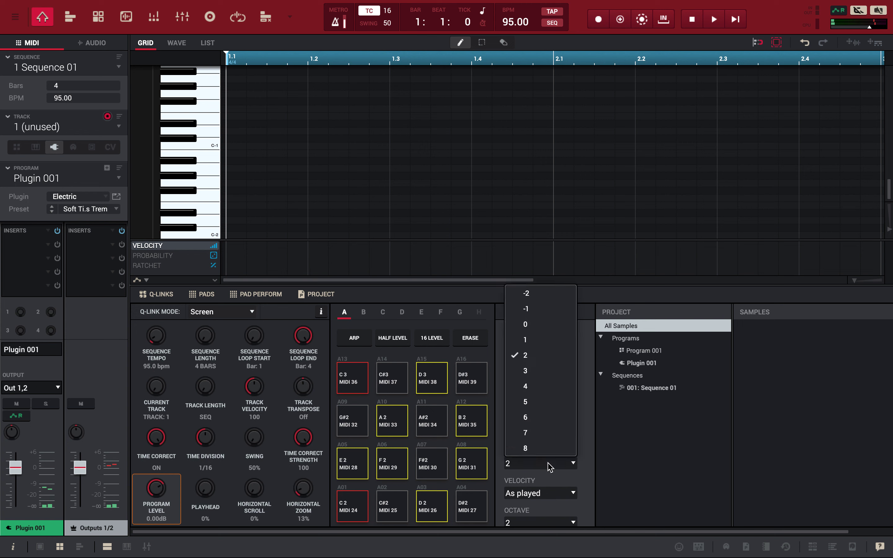
pyautogui.click(538, 370)
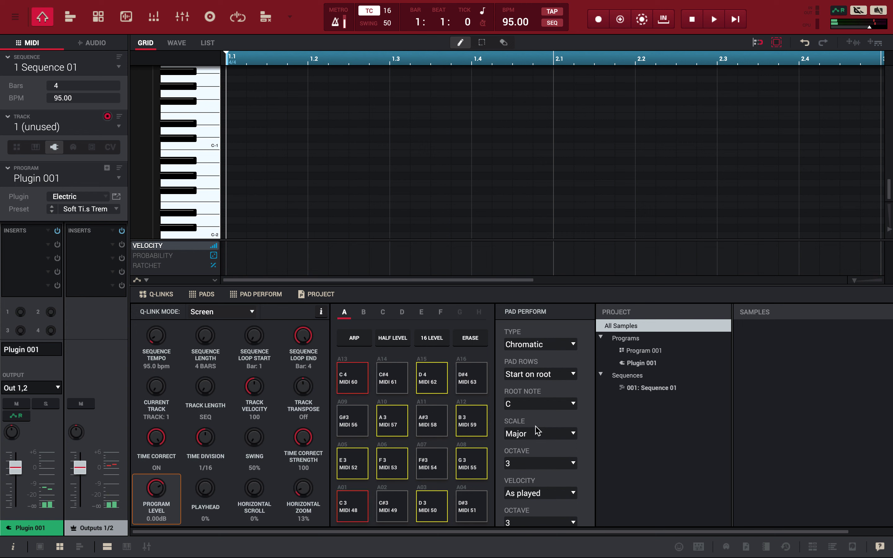
# Set the Pad Perform root note to F and the scale to Natural Minor
pyautogui.click(540, 405)
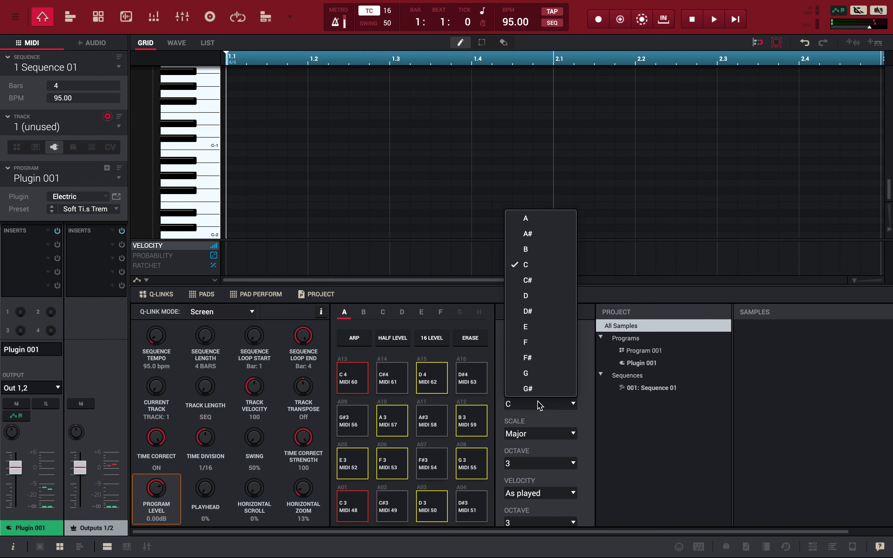
pyautogui.click(534, 343)
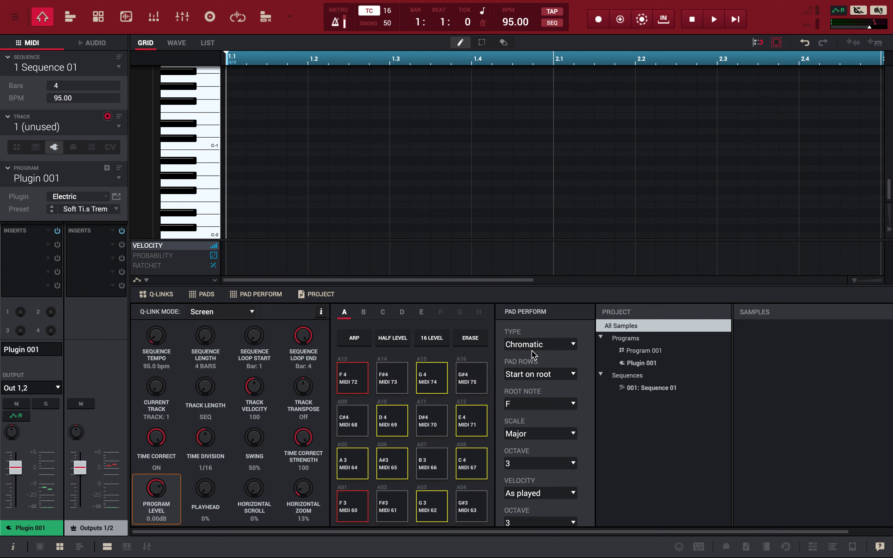
pyautogui.click(528, 436)
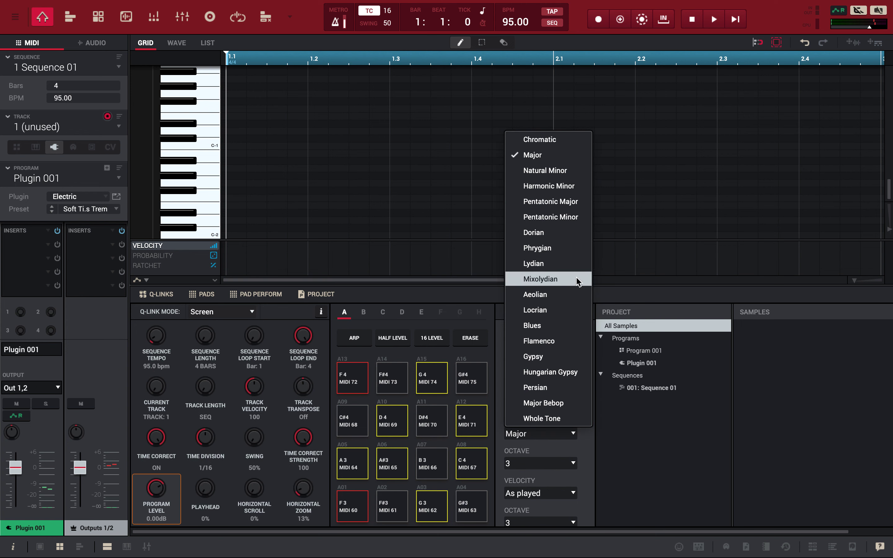
pyautogui.click(575, 171)
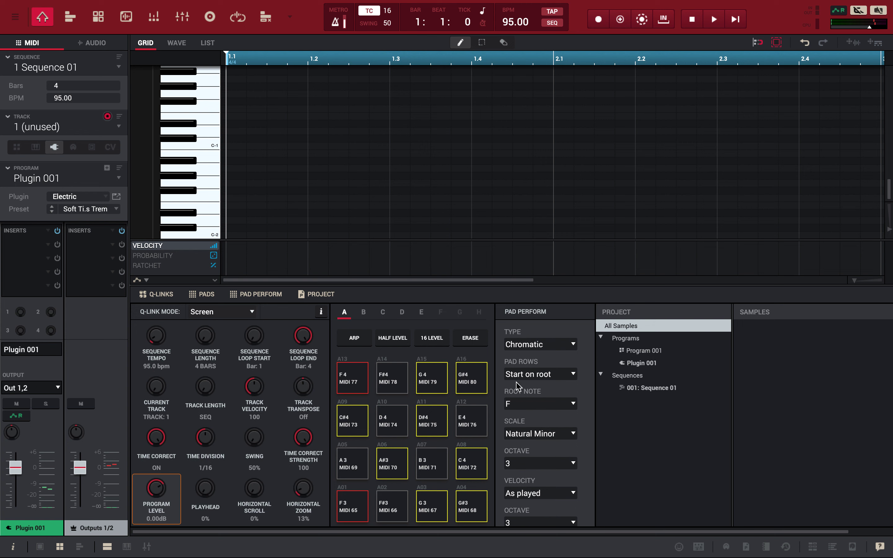
# Set the Pad Perform type to Chromatic Chords and show the on-screen MIDI keyboard
pyautogui.click(526, 347)
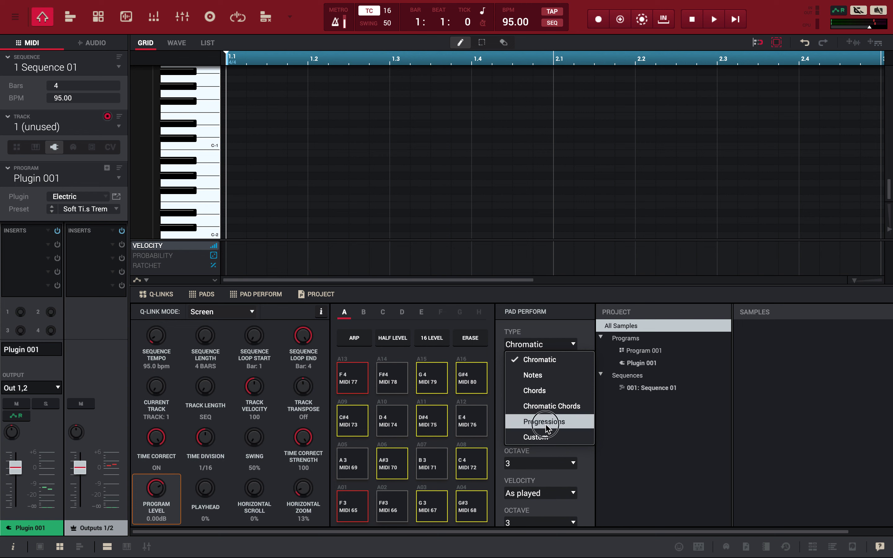
pyautogui.click(546, 440)
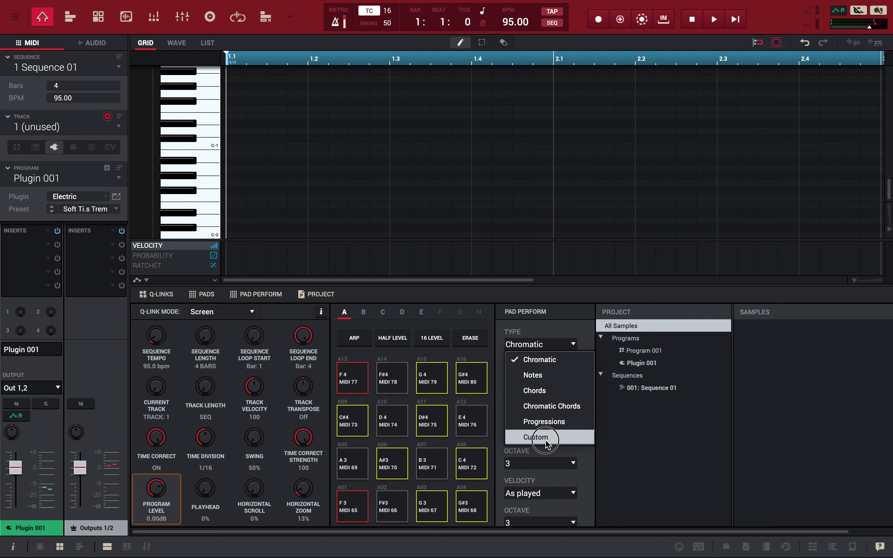
pyautogui.click(546, 410)
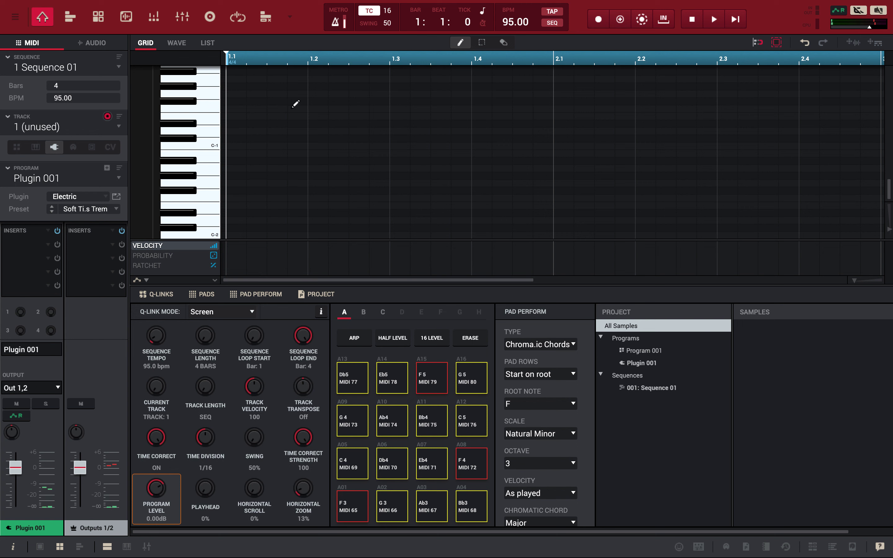
pyautogui.click(122, 553)
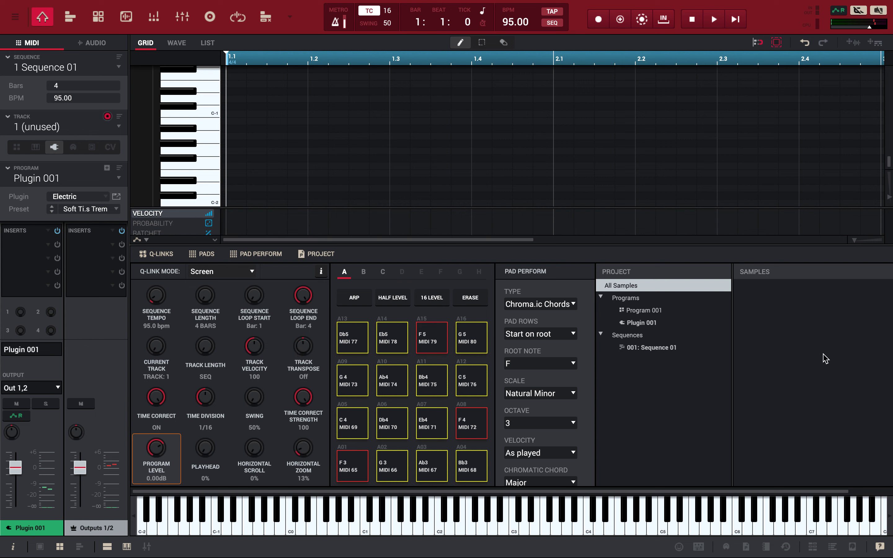
# Choose the factory Akai MPK mini 3 map as the global MIDI Learn map, and close the MIDI Learn panel
pyautogui.click(701, 549)
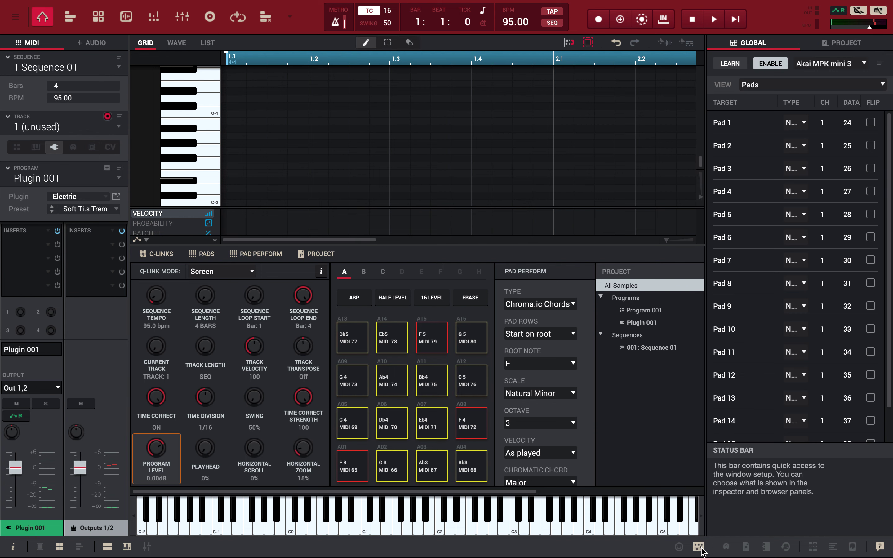
pyautogui.click(828, 64)
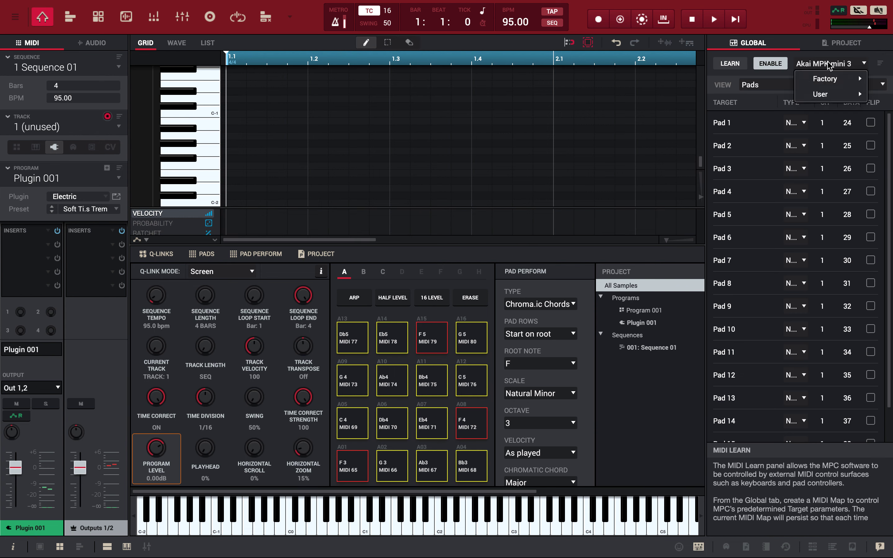
pyautogui.moveTo(827, 79)
pyautogui.moveTo(735, 95)
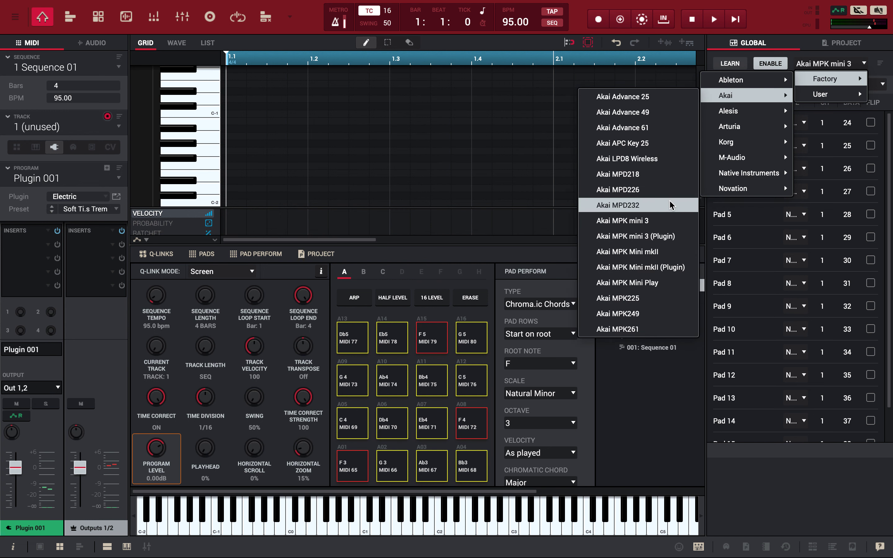
pyautogui.click(658, 221)
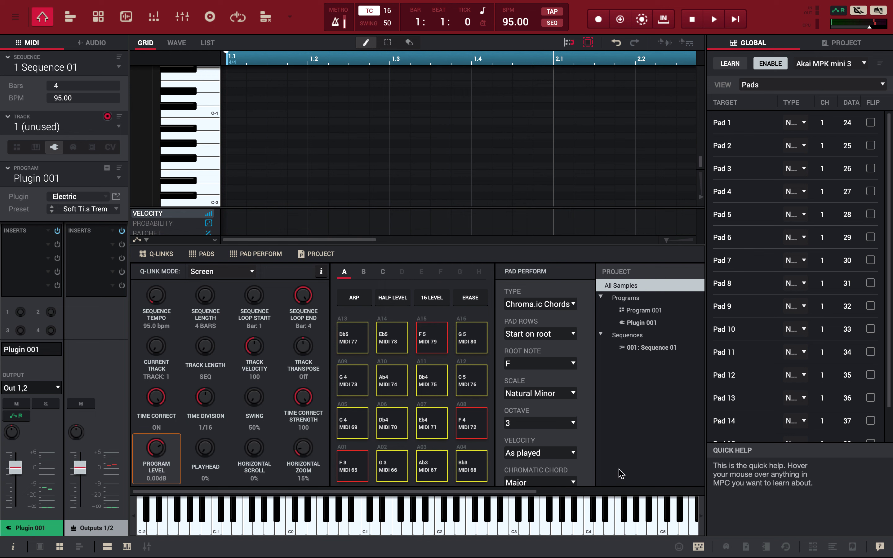
pyautogui.click(699, 547)
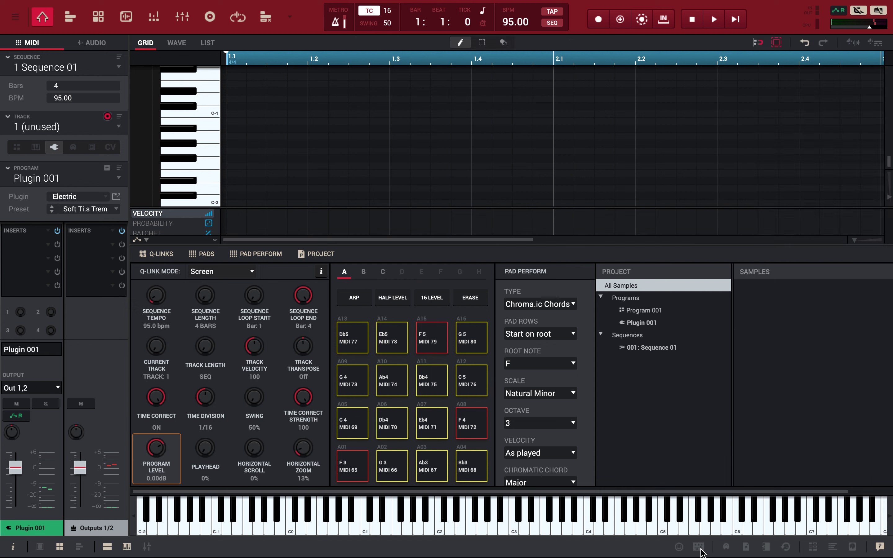
# Switch the grid to the selection tool and run a brief test recording on the track, stopping it within the first bar
pyautogui.moveTo(508, 1)
pyautogui.click(481, 42)
pyautogui.press('r')
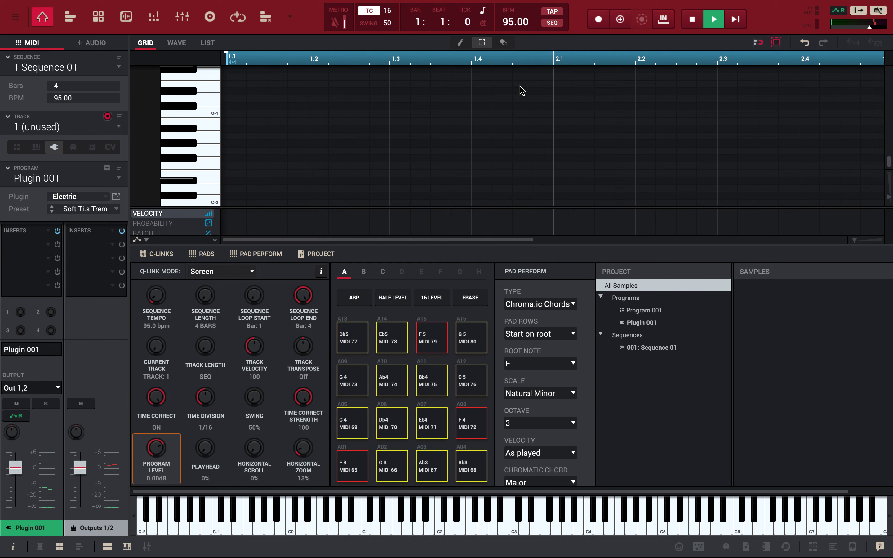
pyautogui.press('space')
pyautogui.press('space')
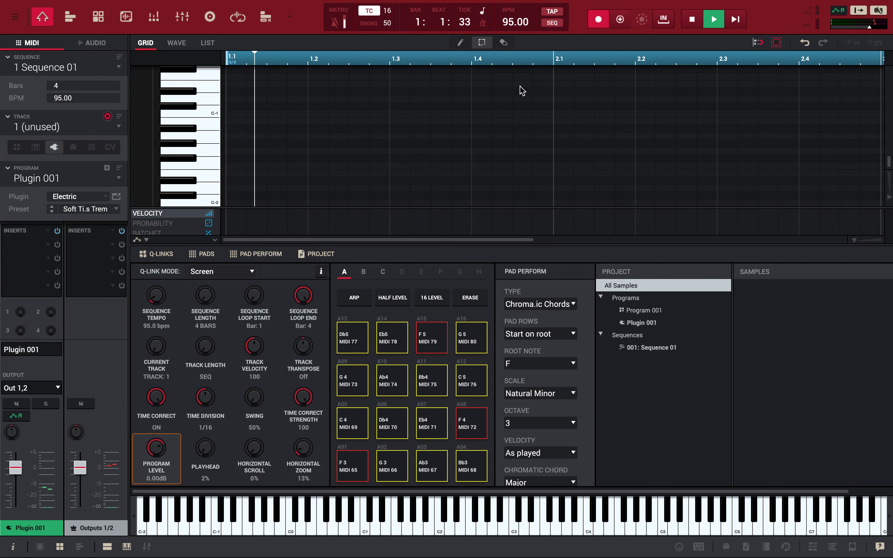
pyautogui.press('space')
pyautogui.moveTo(250, 1)
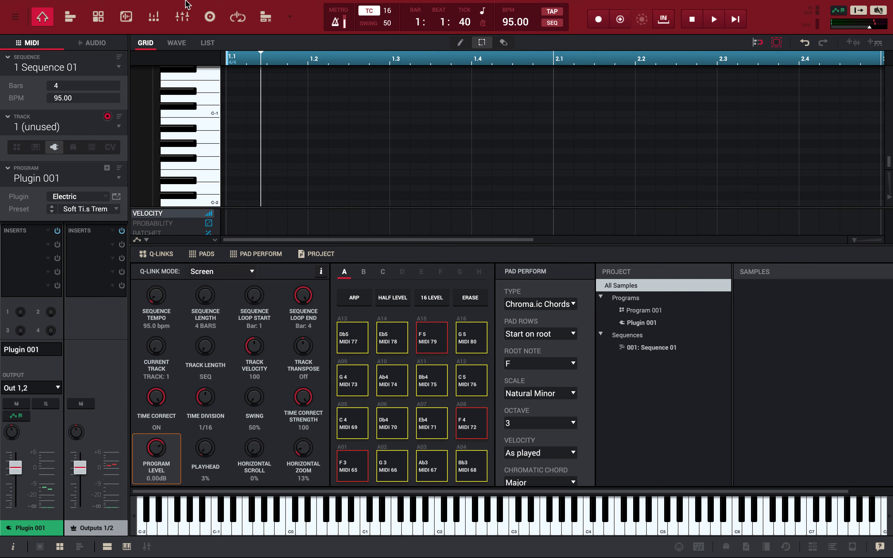
pyautogui.moveTo(189, 1)
pyautogui.click(160, 6)
pyautogui.moveTo(173, 22)
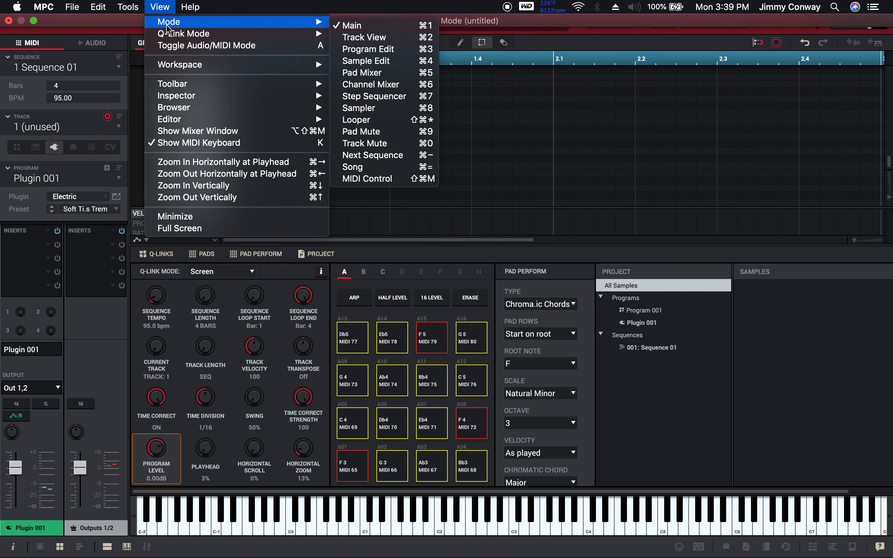
pyautogui.click(368, 23)
pyautogui.click(191, 7)
pyautogui.moveTo(148, 25)
pyautogui.click(333, 28)
pyautogui.click(190, 6)
pyautogui.click(286, 9)
# Set the metronome to be enabled for Record
pyautogui.click(134, 6)
pyautogui.moveTo(175, 22)
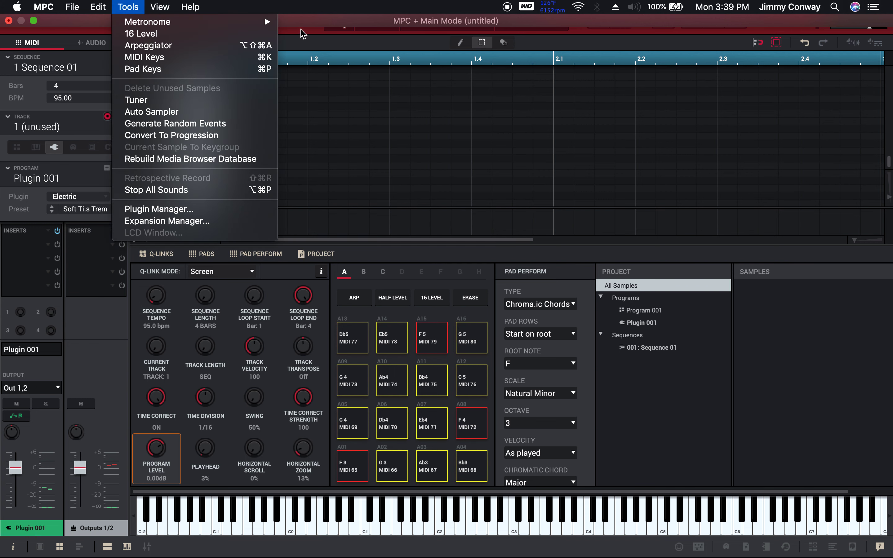
pyautogui.moveTo(297, 26)
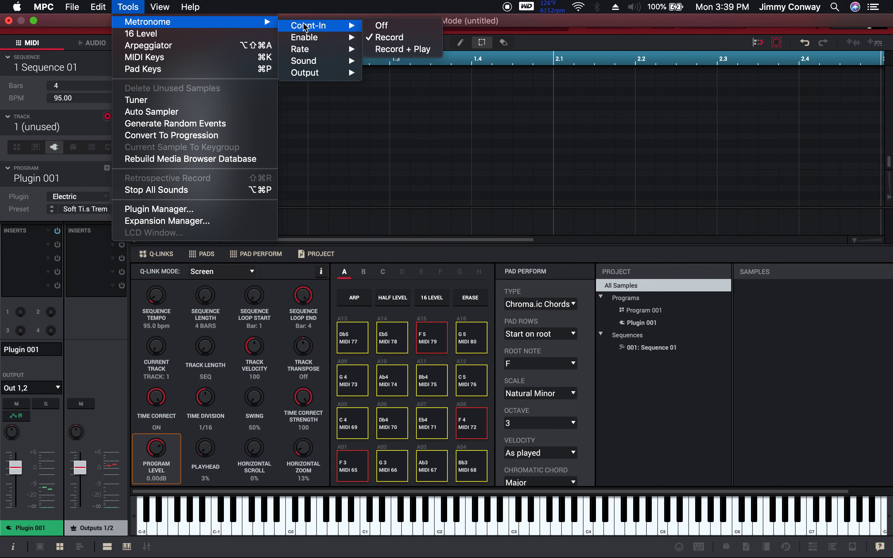
pyautogui.moveTo(343, 42)
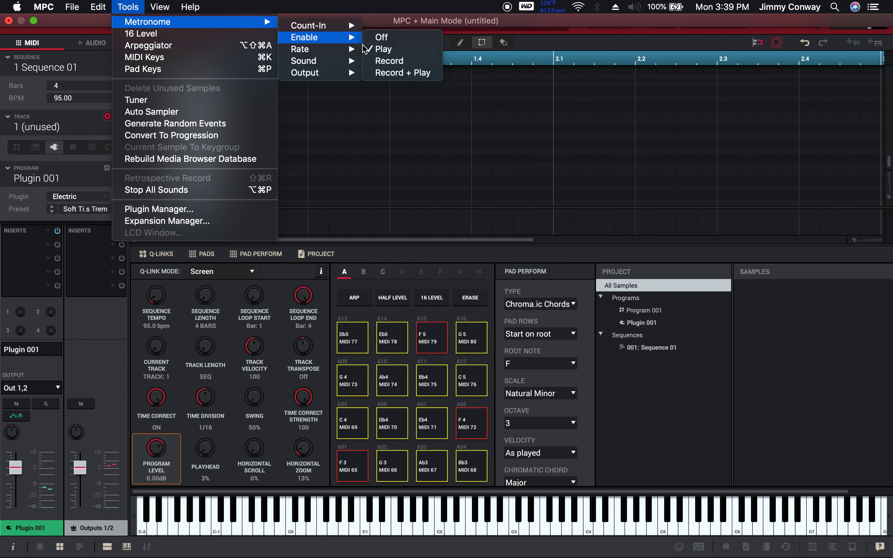
pyautogui.click(384, 62)
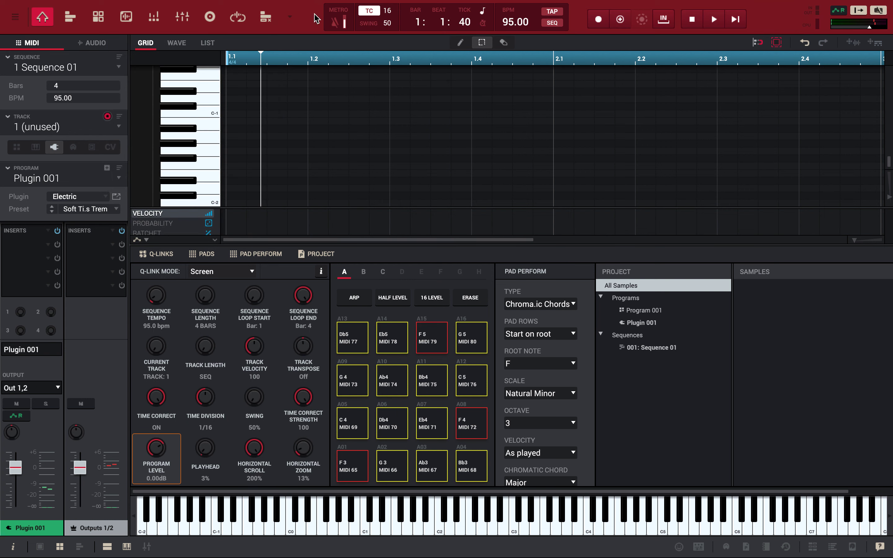
# Record a short test of the F 3 pad chord at the start of the track, and delete all its notes
pyautogui.press('r')
pyautogui.press('space')
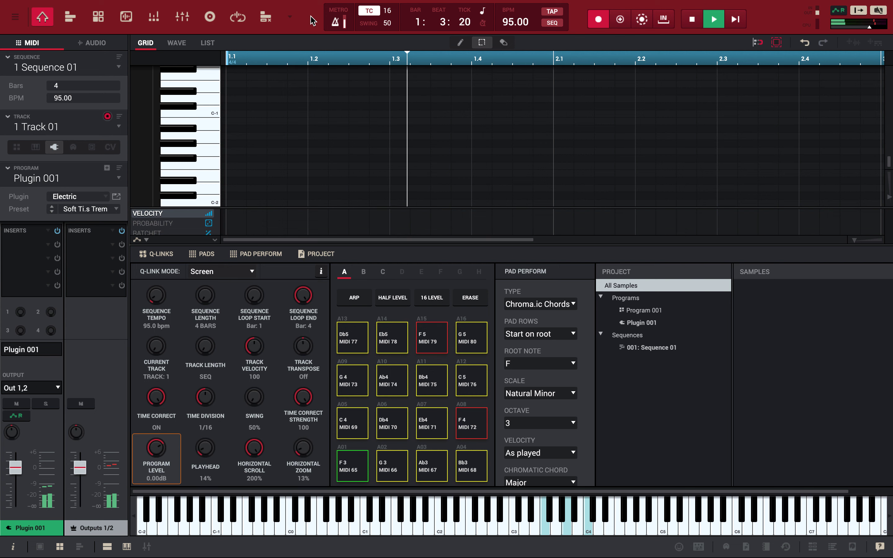
pyautogui.press('space')
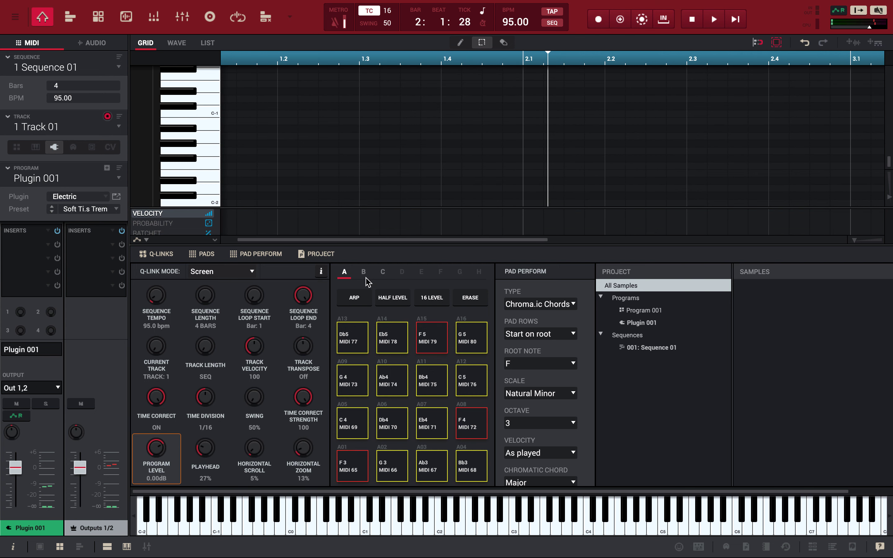
pyautogui.hscroll(1, 368, 274)
pyautogui.hscroll(-1, 369, 273)
pyautogui.hscroll(-2, 363, 113)
pyautogui.scroll(4, 363, 113)
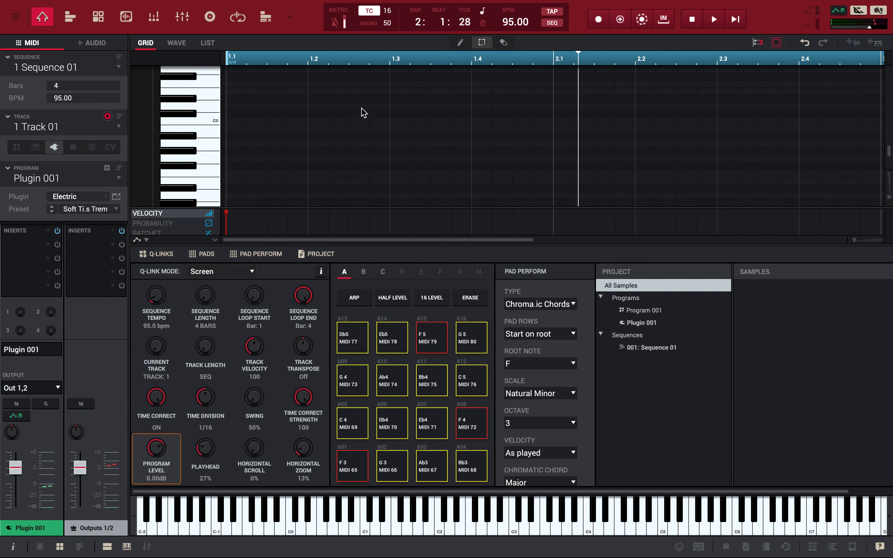
pyautogui.scroll(5, 363, 112)
pyautogui.scroll(1, 363, 112)
pyautogui.scroll(-2, 363, 112)
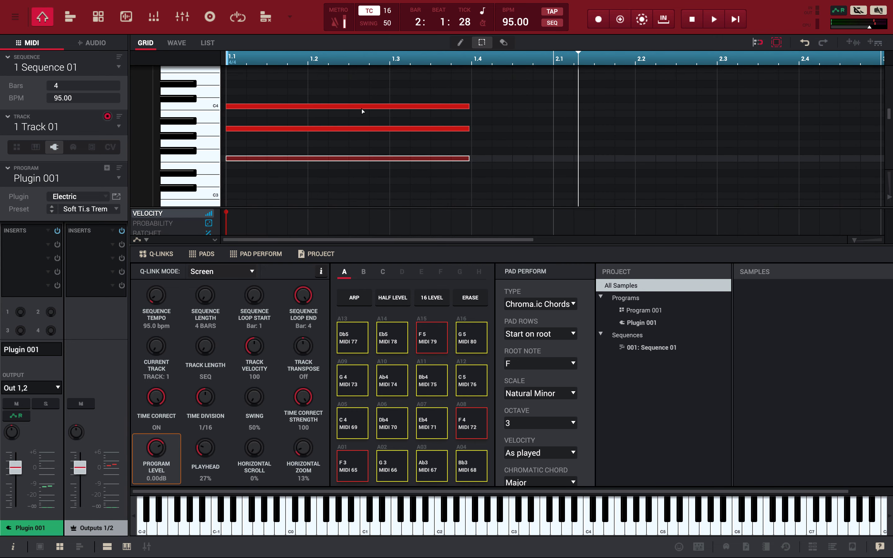
pyautogui.hotkey('ctrl', 'a')
pyautogui.press('Delete')
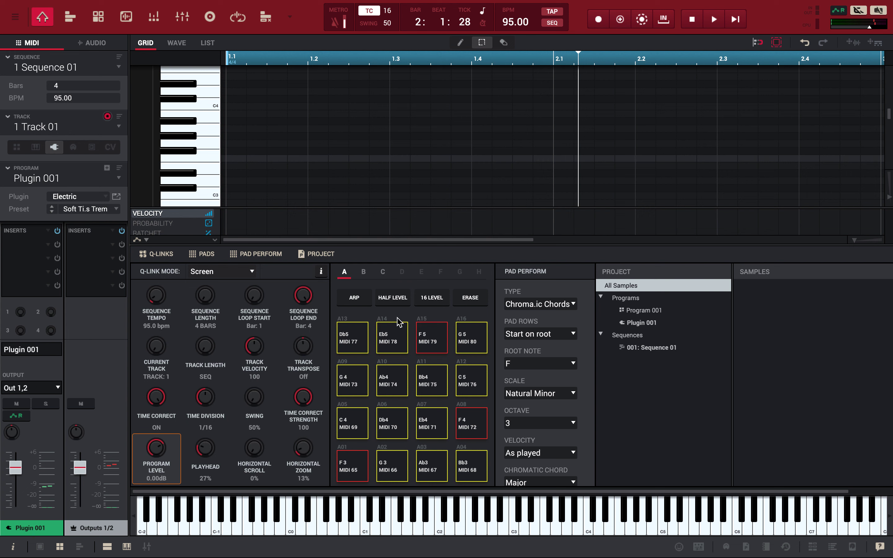
# Turn on Half Level for the pads and record a four-bar progression with one pad chord per bar
pyautogui.click(396, 301)
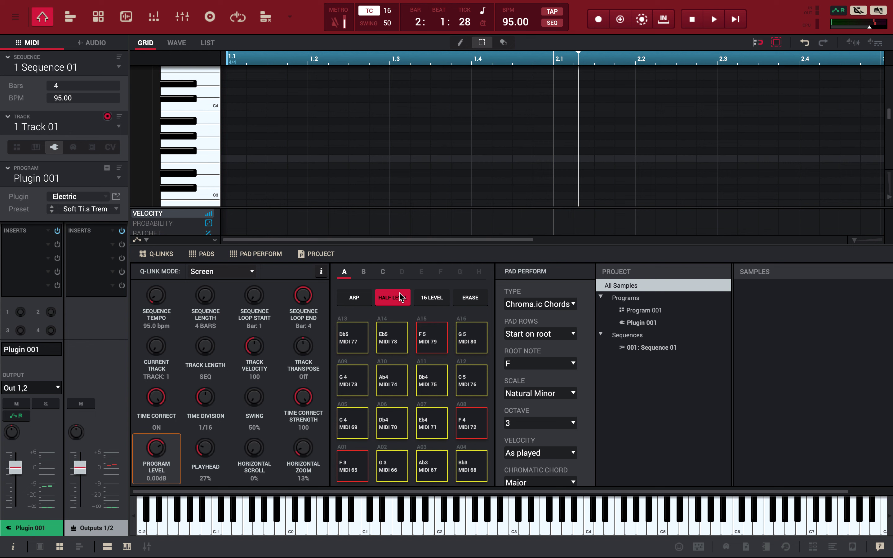
pyautogui.hotkey('ctrl', 'space')
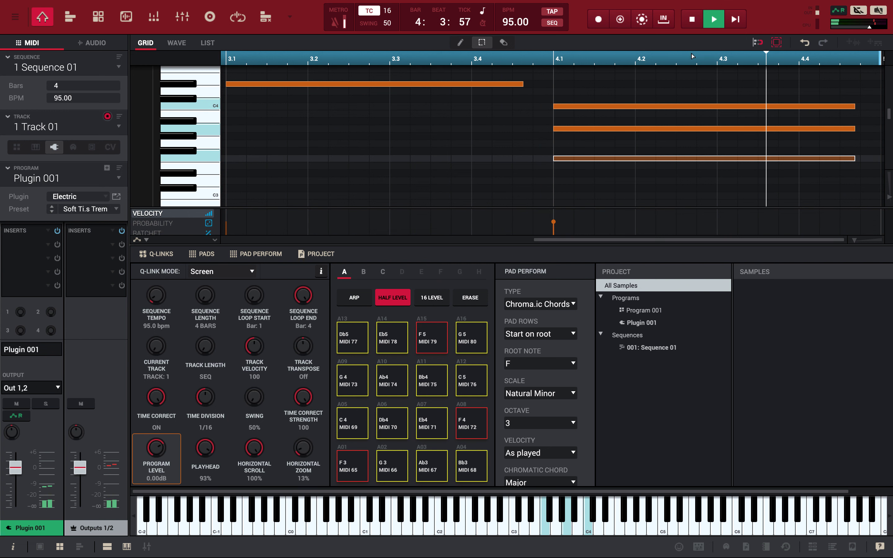
pyautogui.press('space')
# Lengthen all recorded notes together so that the bar 3 chord ends exactly at 4.1
pyautogui.hotkey('ctrl', 'a')
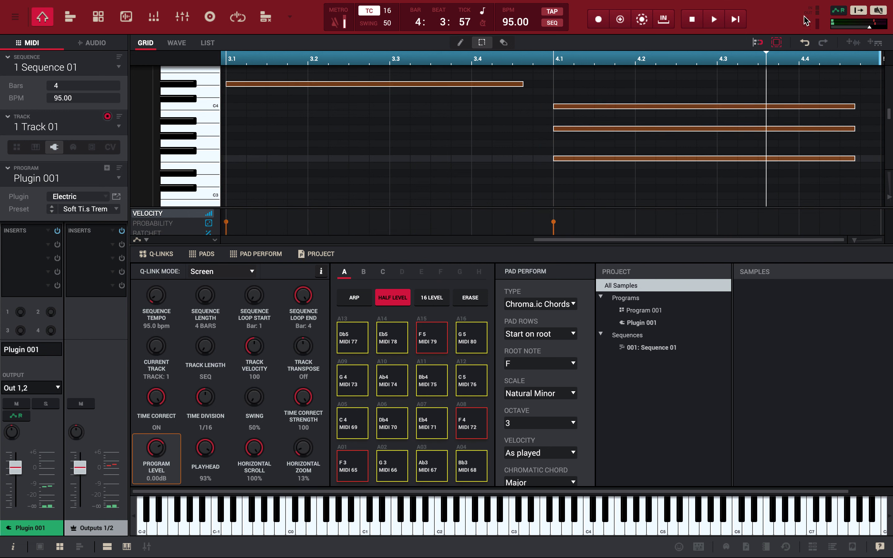
pyautogui.scroll(4, 660, 140)
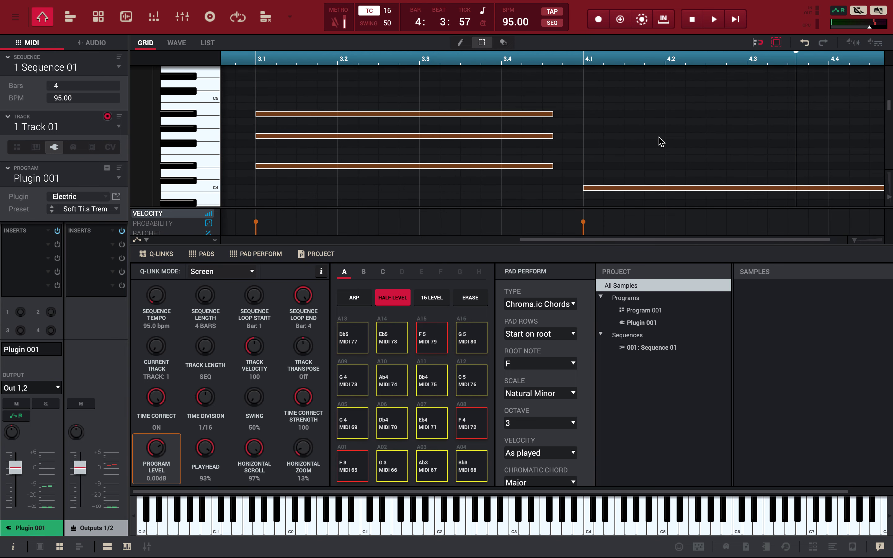
pyautogui.moveTo(553, 169); pyautogui.dragTo(578, 188)
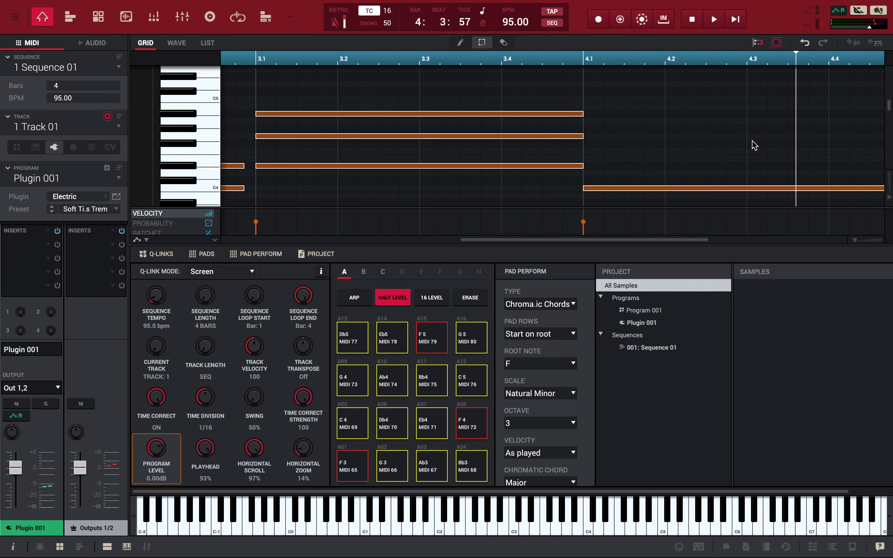
pyautogui.hscroll(6, 752, 141)
pyautogui.hscroll(-5, 751, 141)
pyautogui.hscroll(3, 752, 141)
pyautogui.scroll(-3, 752, 141)
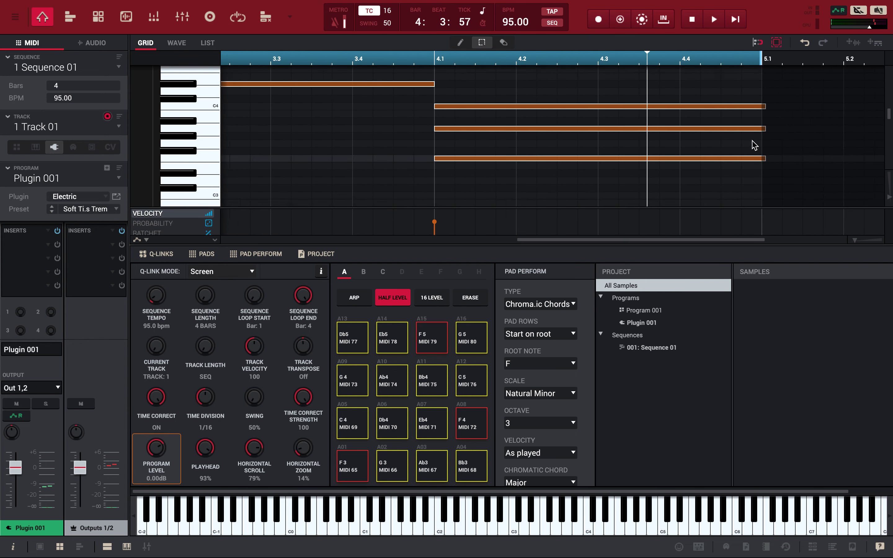
# Select the bar 4 chord's notes and trim their ends back to the sequence end at 5.1
pyautogui.scroll(-3, 752, 141)
pyautogui.click(752, 140)
pyautogui.moveTo(752, 141); pyautogui.dragTo(736, 53)
pyautogui.scroll(-5, 770, 146)
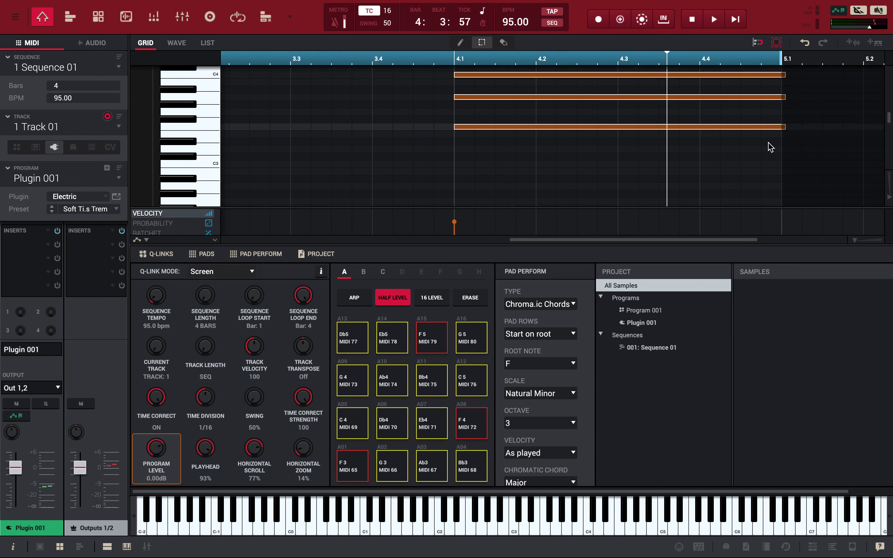
pyautogui.scroll(1, 771, 147)
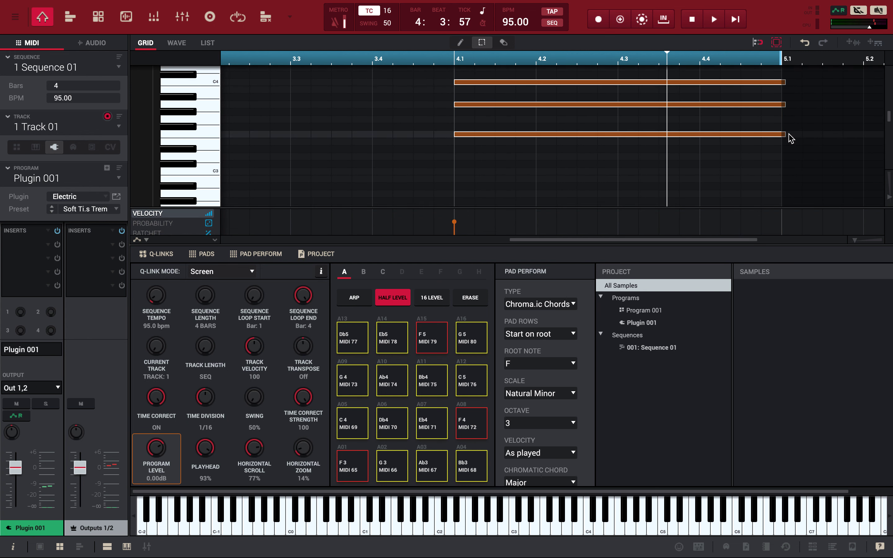
pyautogui.moveTo(784, 135); pyautogui.dragTo(779, 137)
# Select the three notes of the bar 2 chord and extend their ends to 3.1
pyautogui.hscroll(-8, 478, 118)
pyautogui.scroll(5, 478, 118)
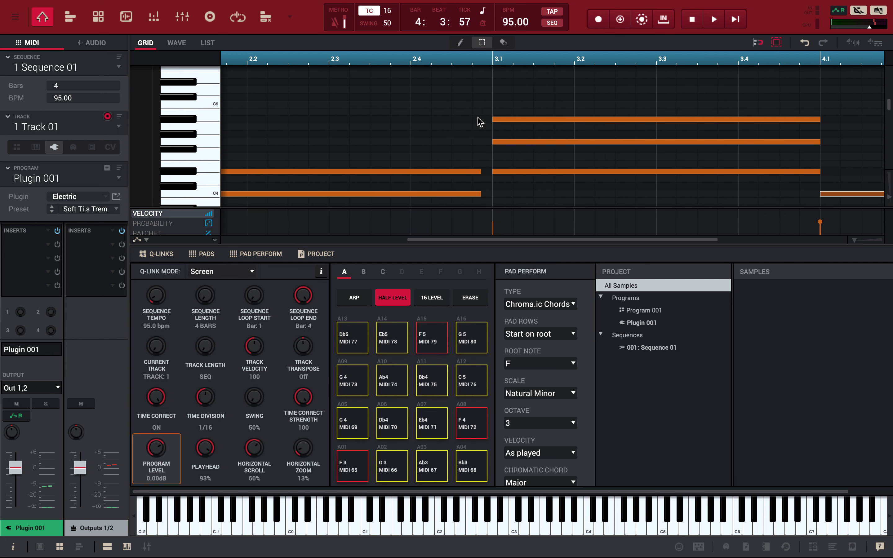
pyautogui.moveTo(474, 122); pyautogui.dragTo(462, 197)
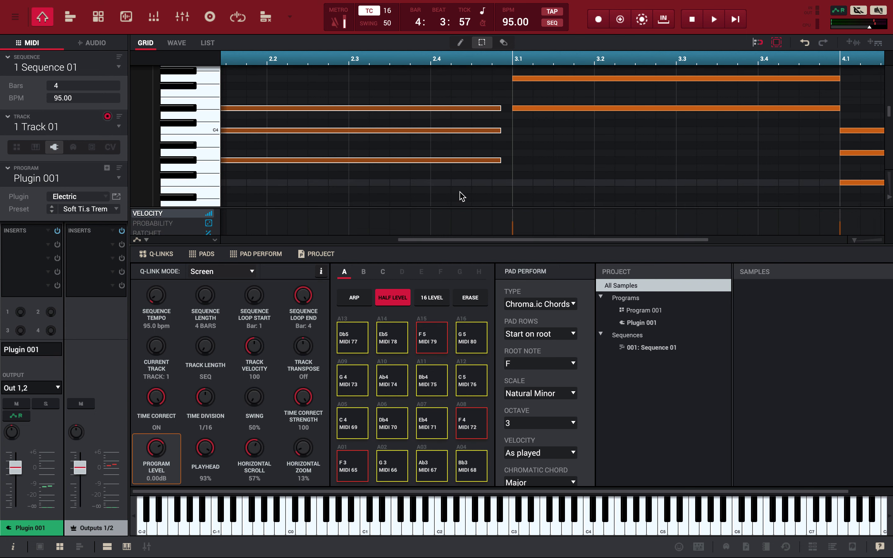
pyautogui.hscroll(-4, 482, 145)
pyautogui.scroll(1, 482, 146)
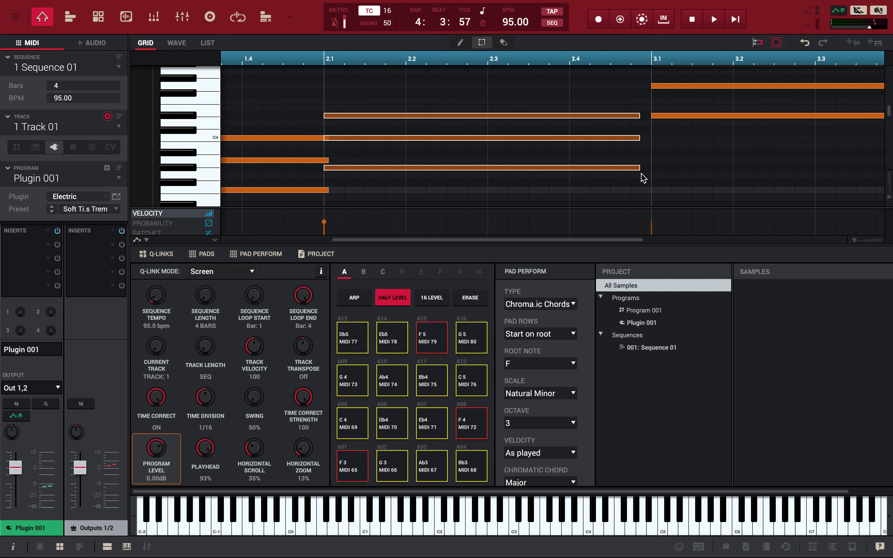
pyautogui.moveTo(642, 169); pyautogui.dragTo(646, 169)
pyautogui.scroll(6, 646, 169)
pyautogui.hscroll(1, 647, 169)
pyautogui.scroll(-6, 648, 171)
pyautogui.hscroll(-1, 648, 171)
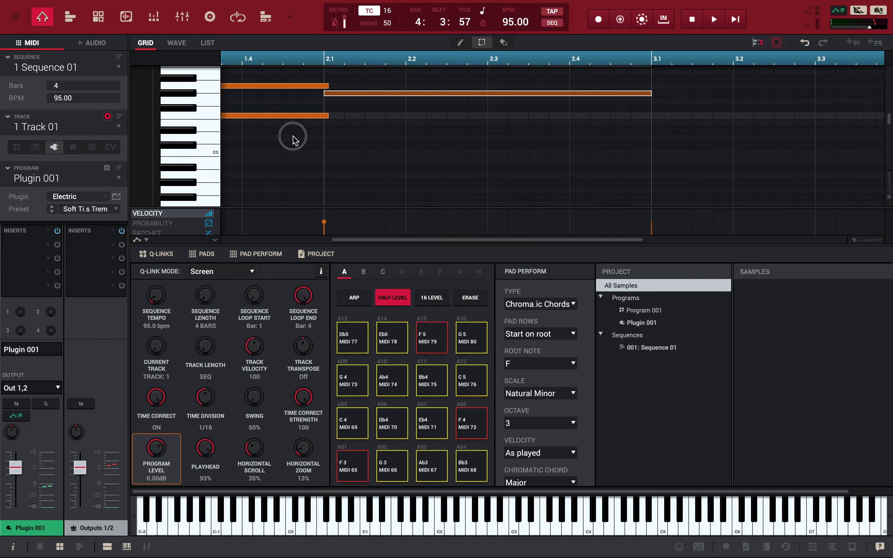
# Select every note in the sequence and delete them all
pyautogui.scroll(6, 290, 103)
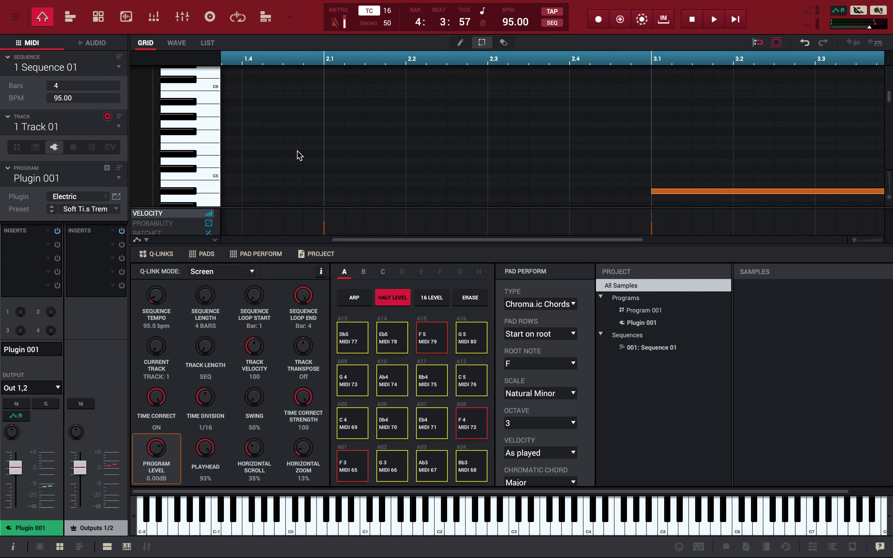
pyautogui.scroll(-6, 299, 155)
pyautogui.hscroll(-7, 299, 155)
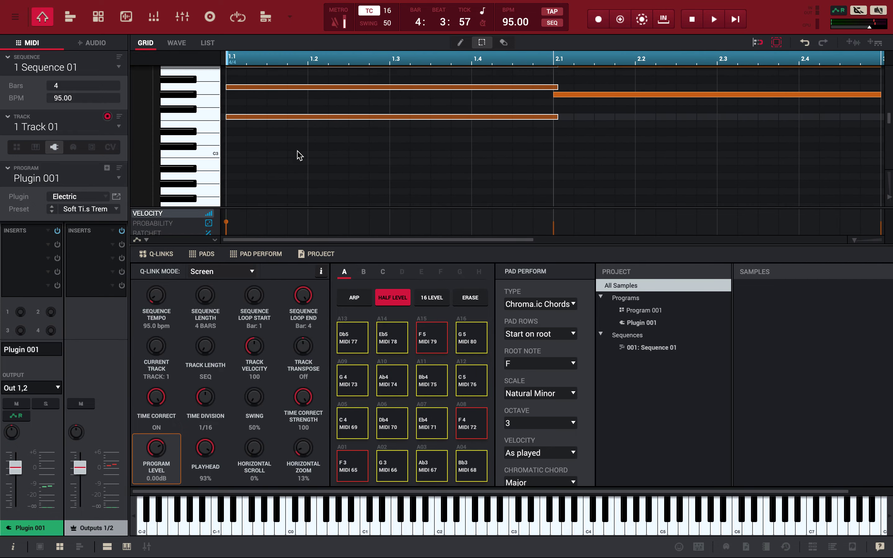
pyautogui.scroll(2, 299, 155)
pyautogui.hscroll(2, 300, 155)
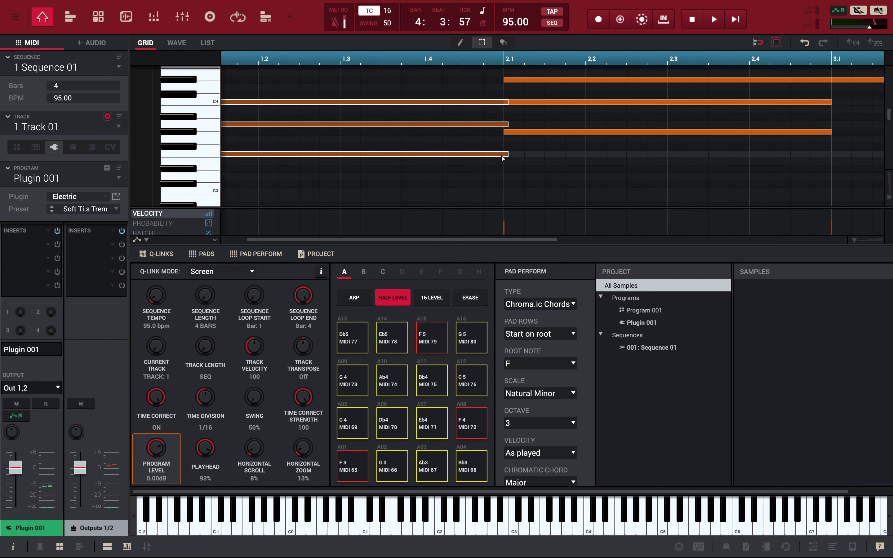
pyautogui.press('super+a')
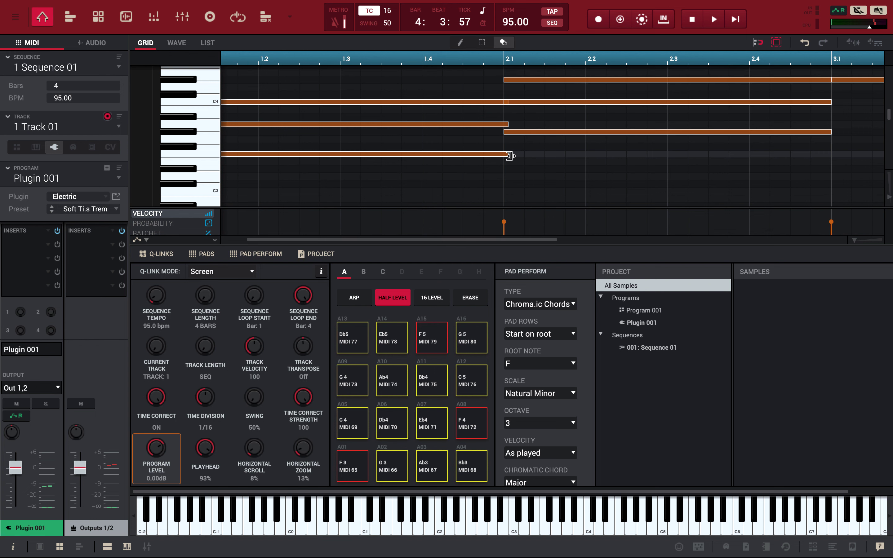
pyautogui.press('Delete')
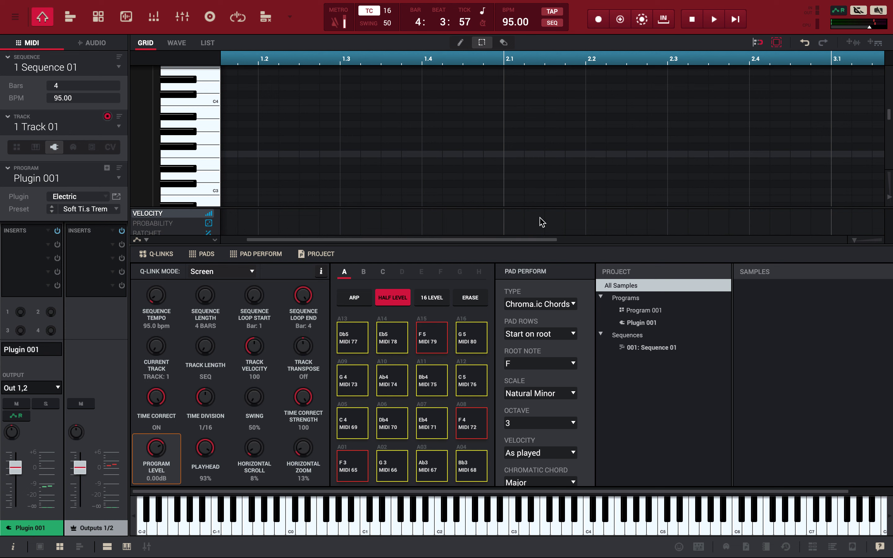
# Set the Pad Perform chromatic chord to Minor7 and record a new four-bar progression with one pad chord per bar
pyautogui.click(542, 480)
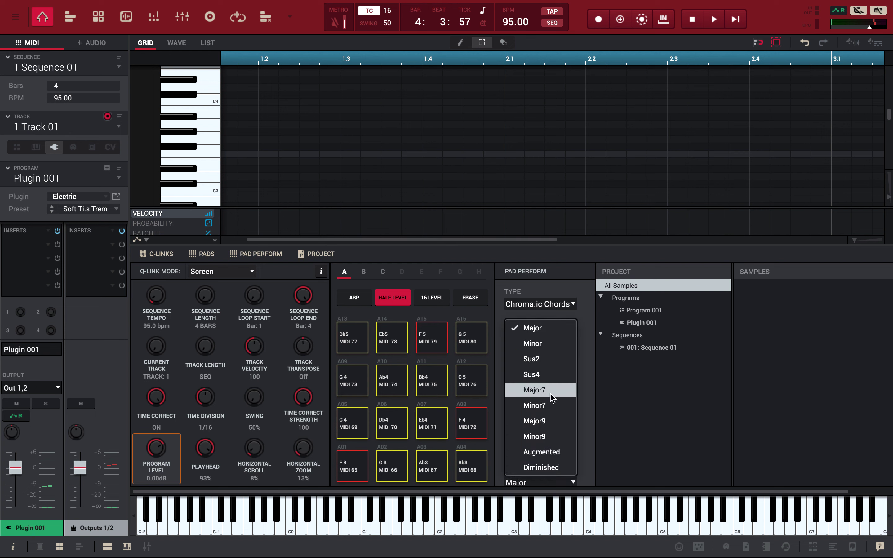
pyautogui.click(553, 407)
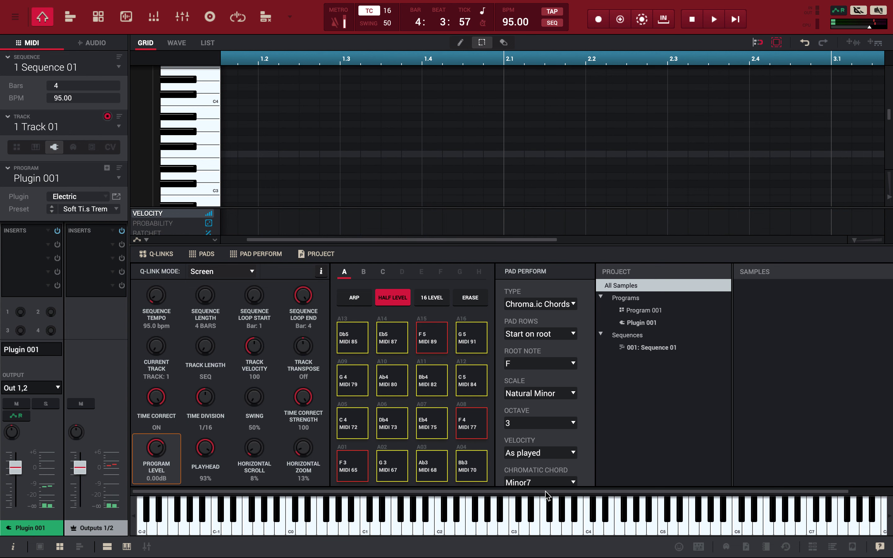
pyautogui.press('space')
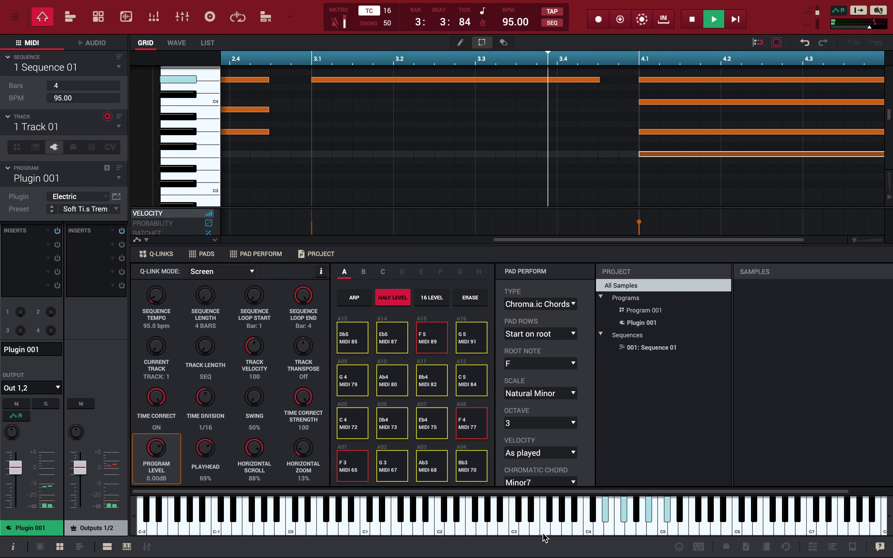
# Fit all four bars in the grid and examine the recorded Minor7 chord notes during playback
pyautogui.press('z')
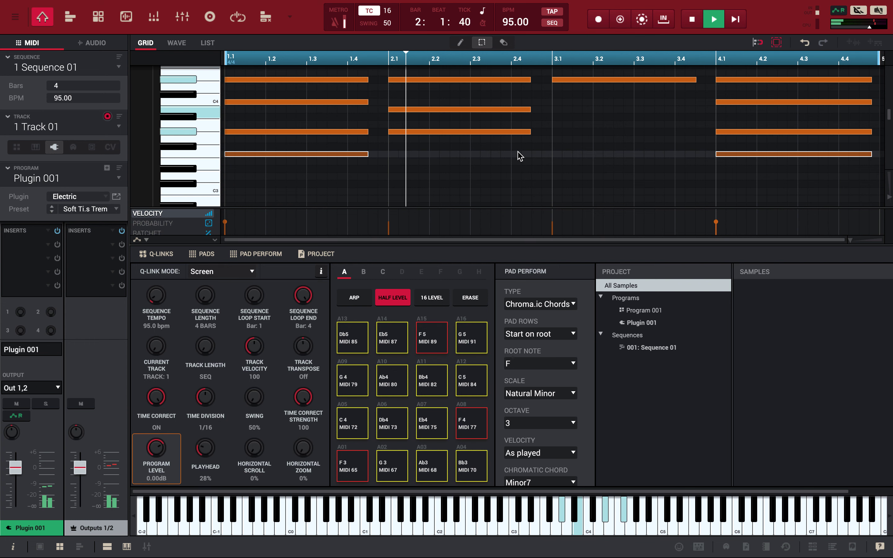
pyautogui.scroll(5, 518, 156)
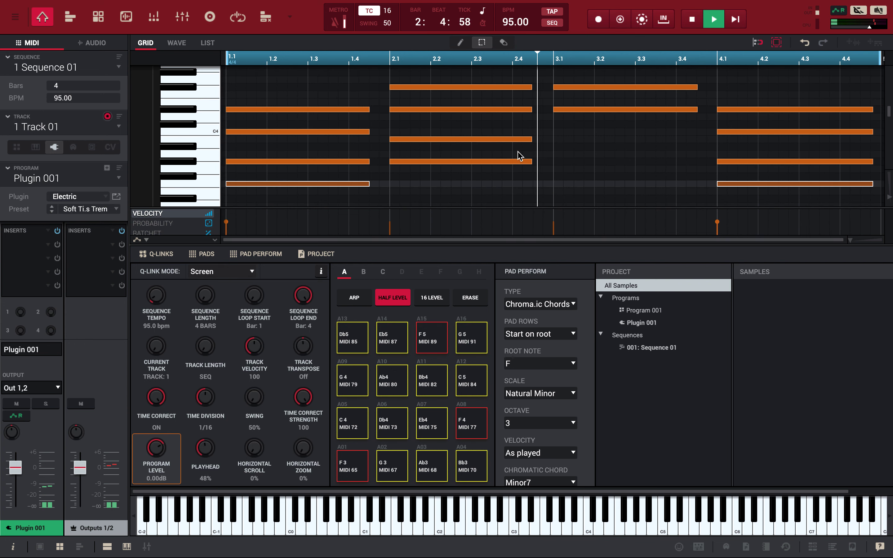
pyautogui.scroll(-3, 506, 189)
pyautogui.scroll(-2, 507, 192)
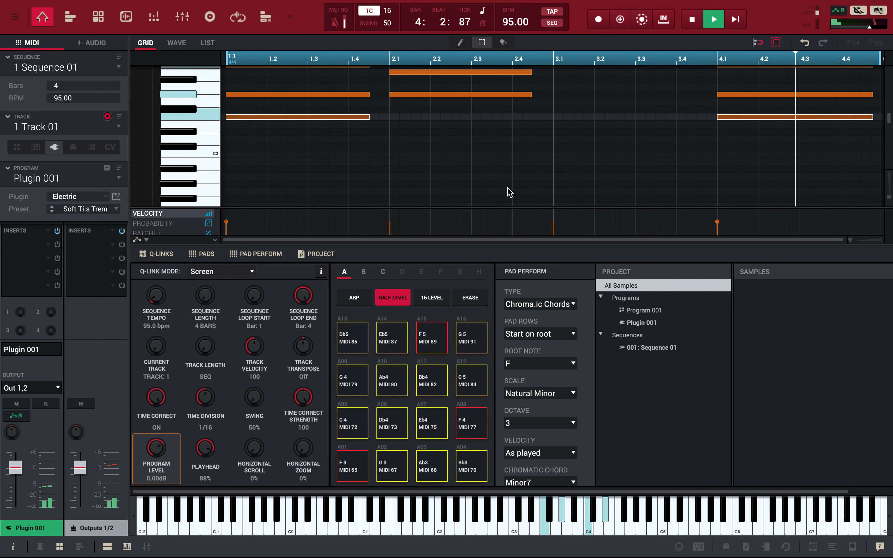
pyautogui.scroll(7, 507, 188)
pyautogui.scroll(-7, 506, 187)
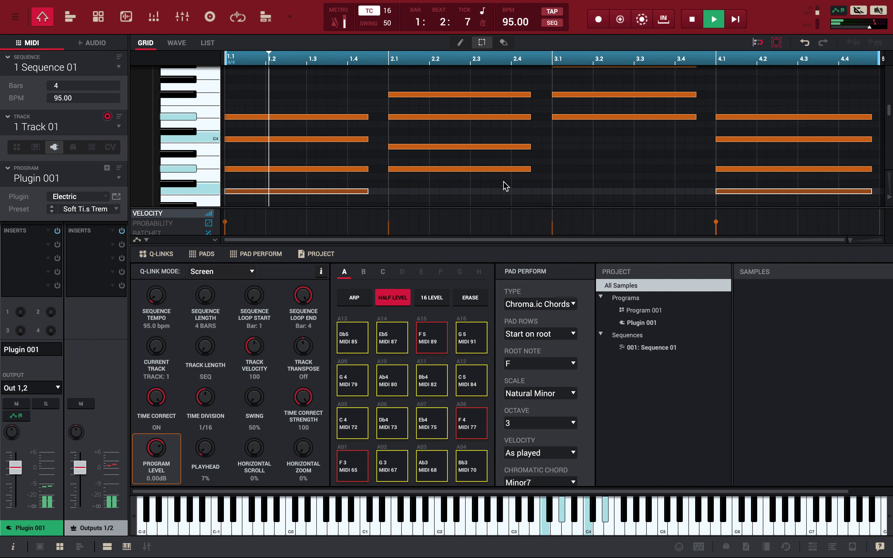
pyautogui.scroll(-2, 506, 187)
pyautogui.scroll(1, 505, 186)
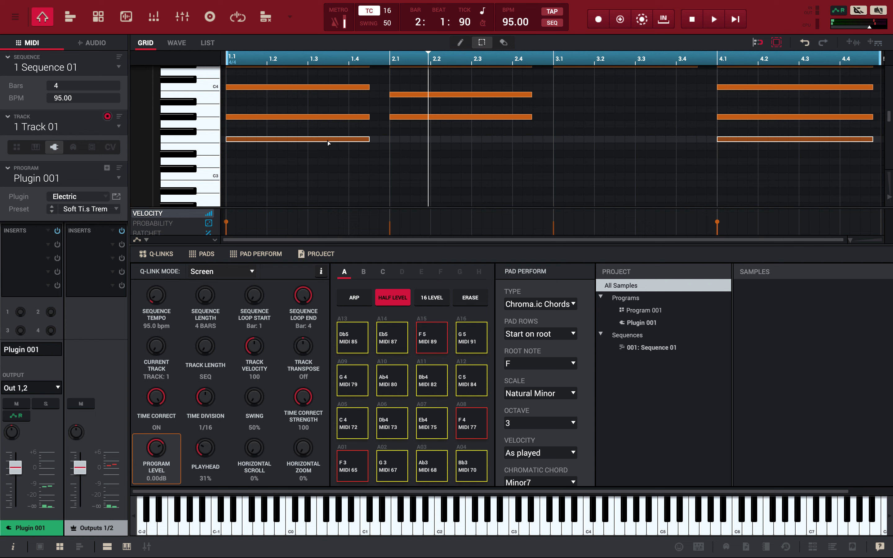
pyautogui.click(414, 119)
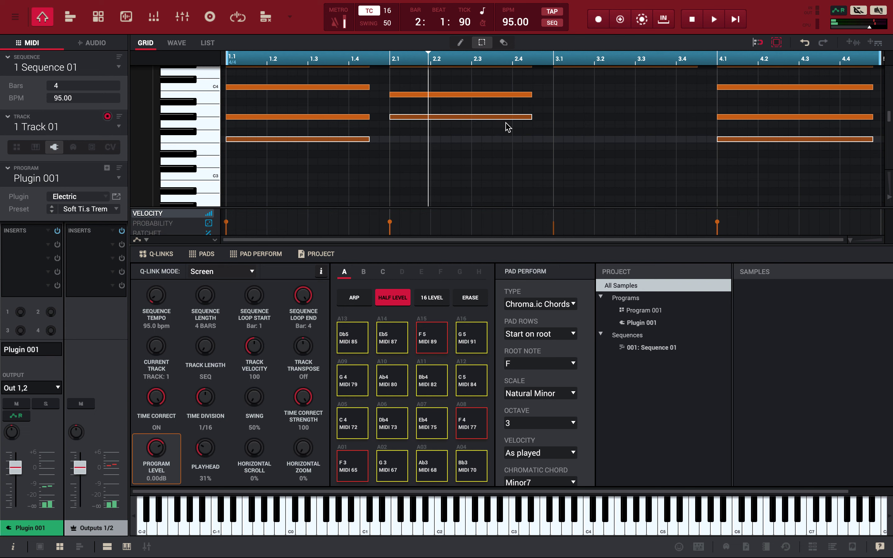
pyautogui.scroll(2, 508, 127)
pyautogui.click(599, 103)
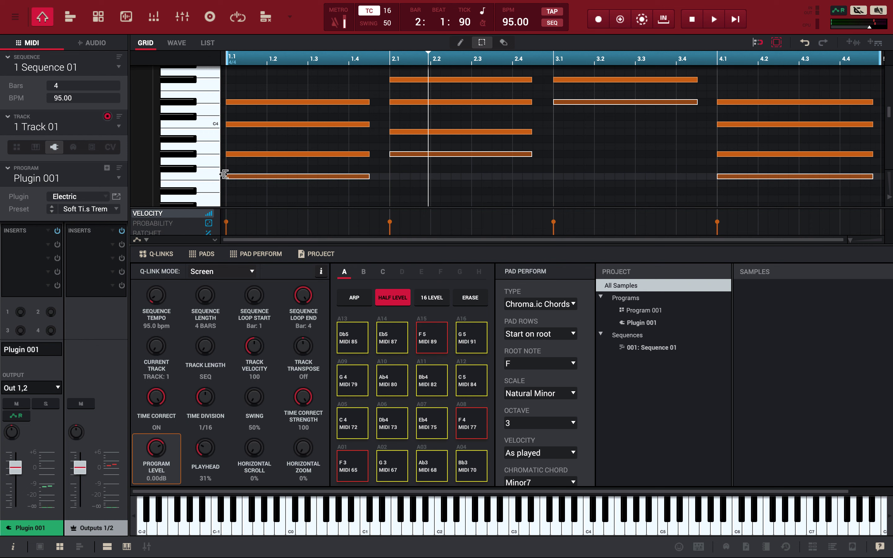
pyautogui.click(214, 173)
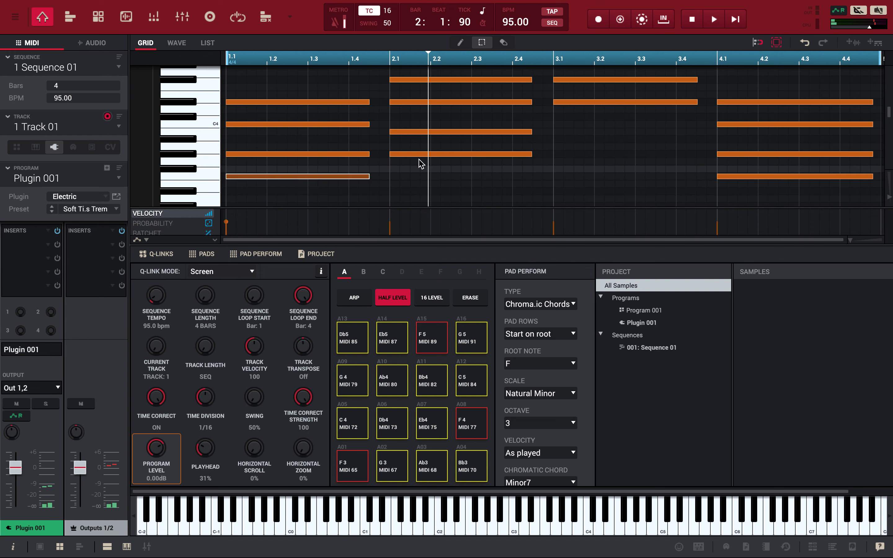
# Select the lowest note of each of the four chords in Track 01, one per bar
pyautogui.click(363, 176)
pyautogui.keyDown('shift'); pyautogui.click(419, 155); pyautogui.keyUp('shift')
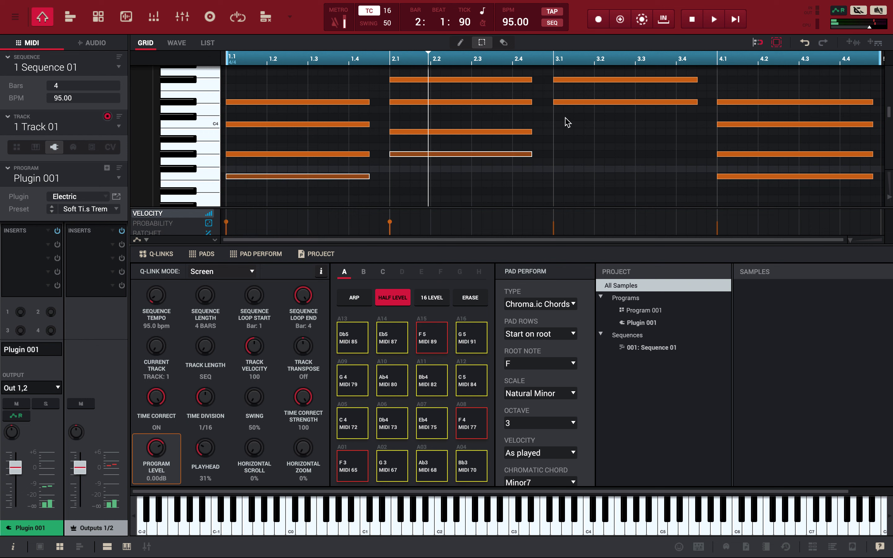
pyautogui.keyDown('shift'); pyautogui.click(582, 102); pyautogui.keyUp('shift')
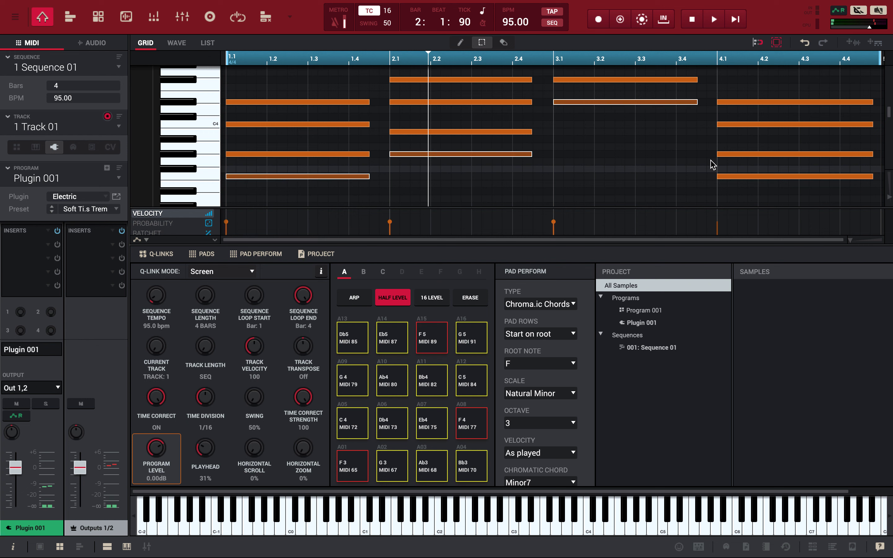
pyautogui.keyDown('shift'); pyautogui.click(731, 177); pyautogui.keyUp('shift')
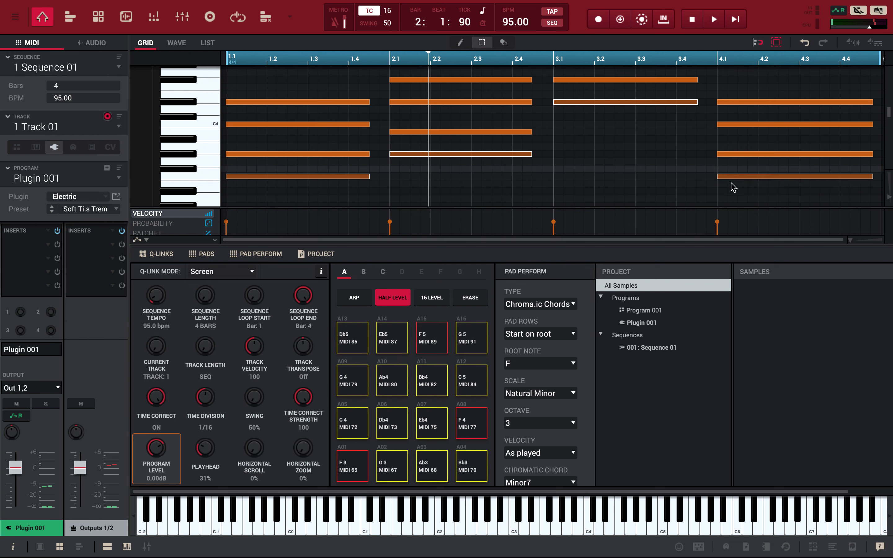
# Copy only the selected events of Track 01 to Track 02 in Sequence 01 with Copy Events, using Replace
pyautogui.moveTo(89, 6)
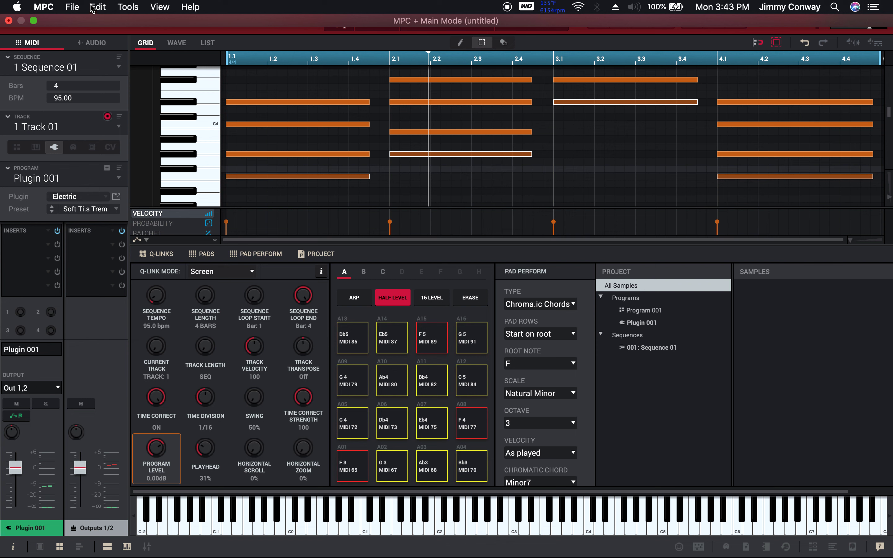
pyautogui.click(95, 8)
pyautogui.click(95, 6)
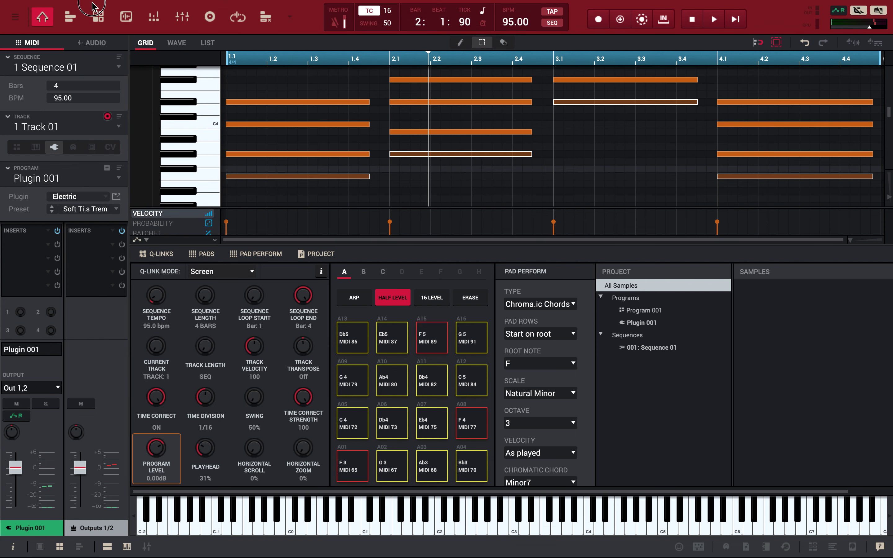
pyautogui.click(98, 7)
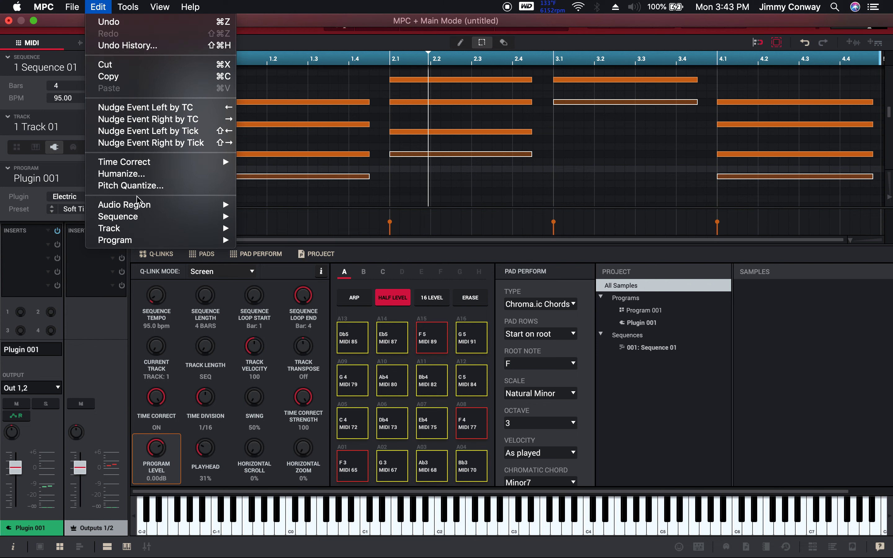
pyautogui.moveTo(141, 210)
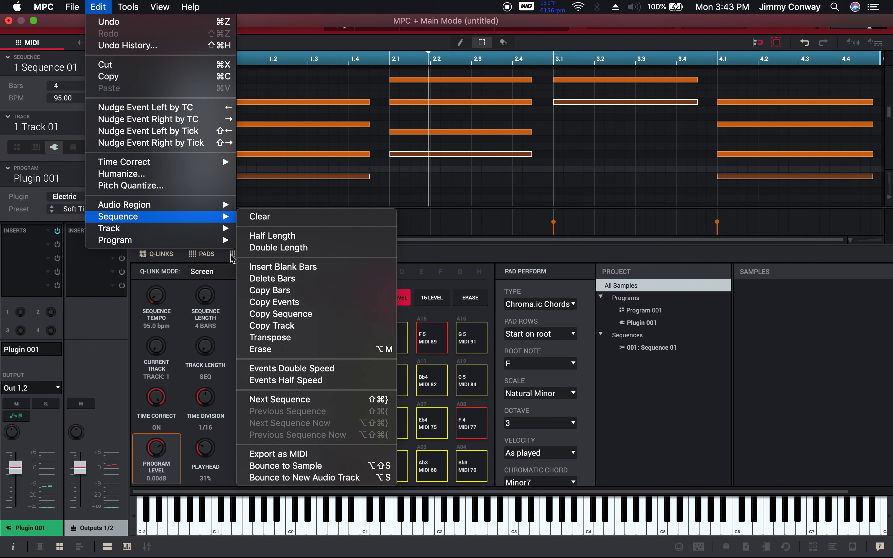
pyautogui.click(270, 303)
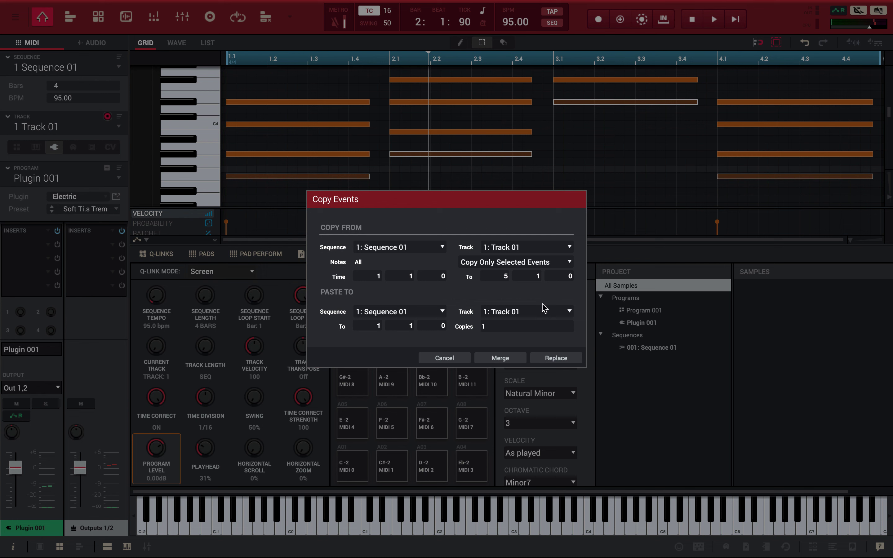
pyautogui.click(527, 313)
pyautogui.click(523, 330)
pyautogui.click(558, 360)
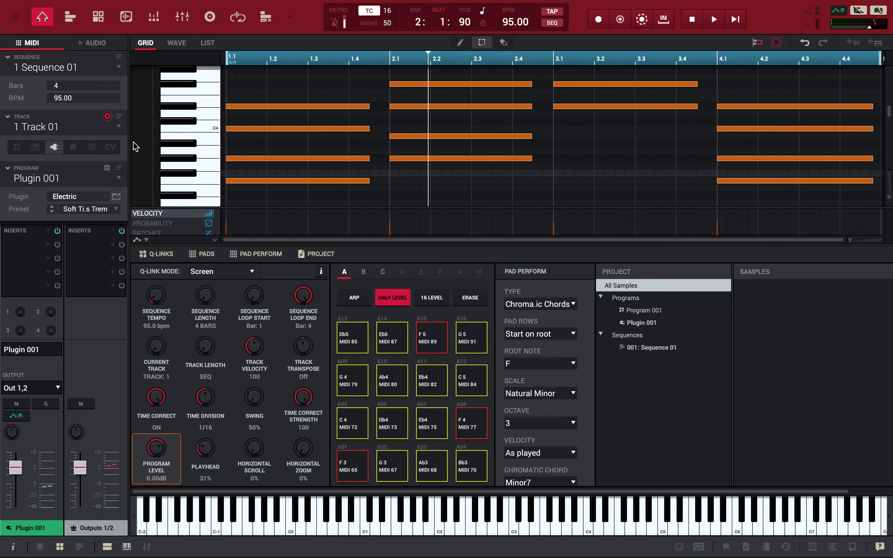
# Switch to Track 02 and view its copied bass notes in the grid
pyautogui.click(84, 128)
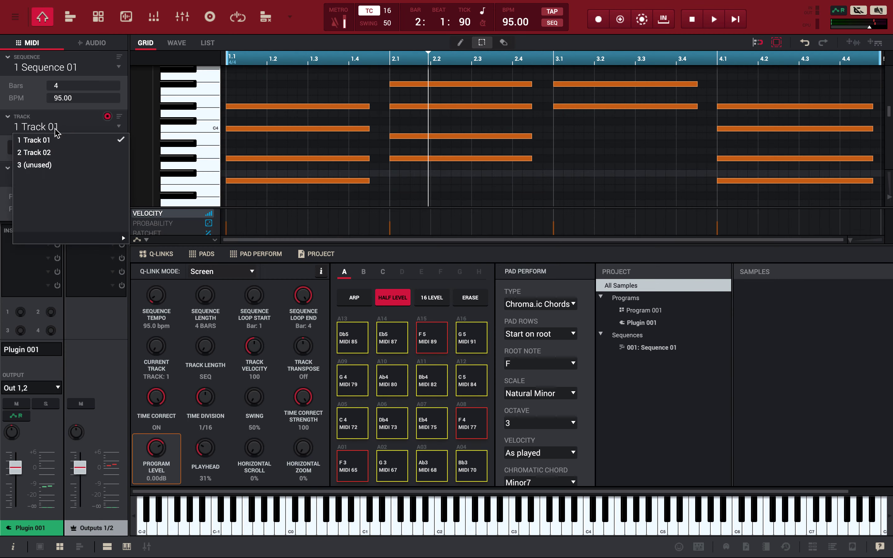
pyautogui.click(43, 152)
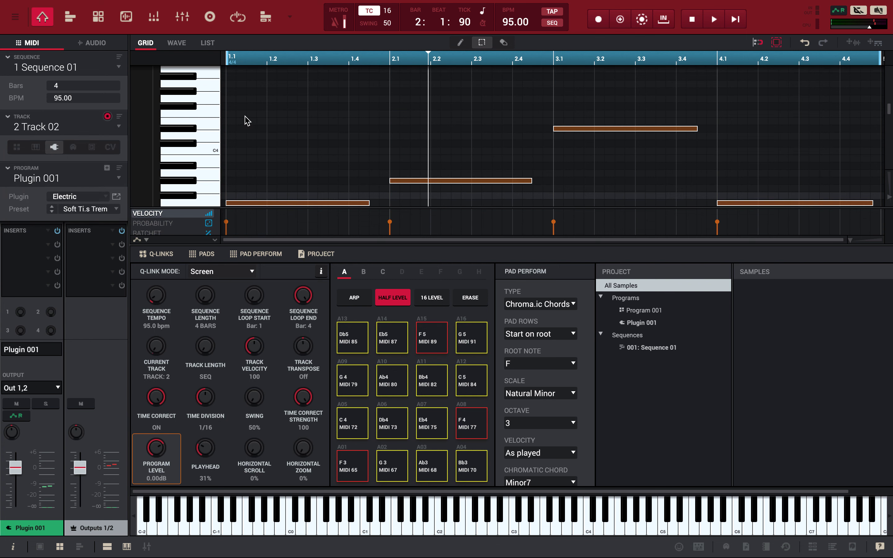
pyautogui.scroll(-5, 259, 118)
pyautogui.scroll(3, 262, 119)
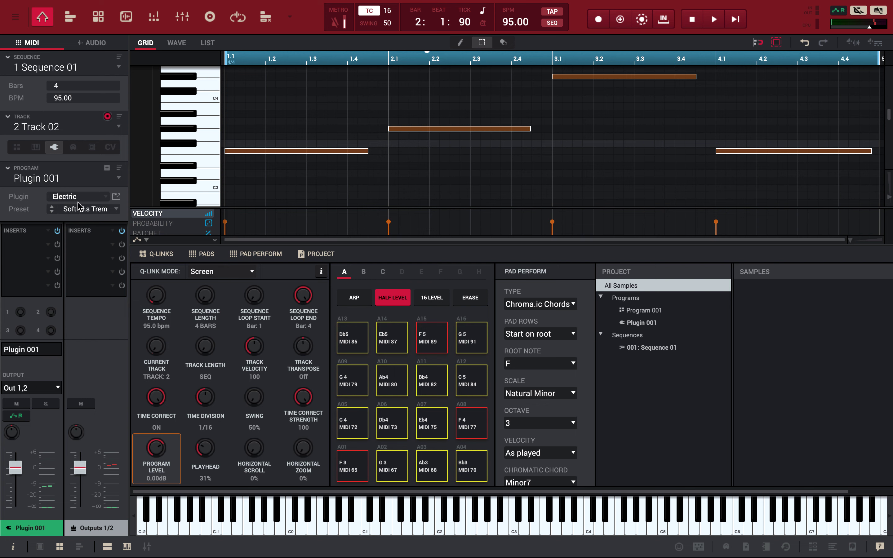
# Add a new plugin program to Track 02 and name it BASS LINE
pyautogui.click(107, 168)
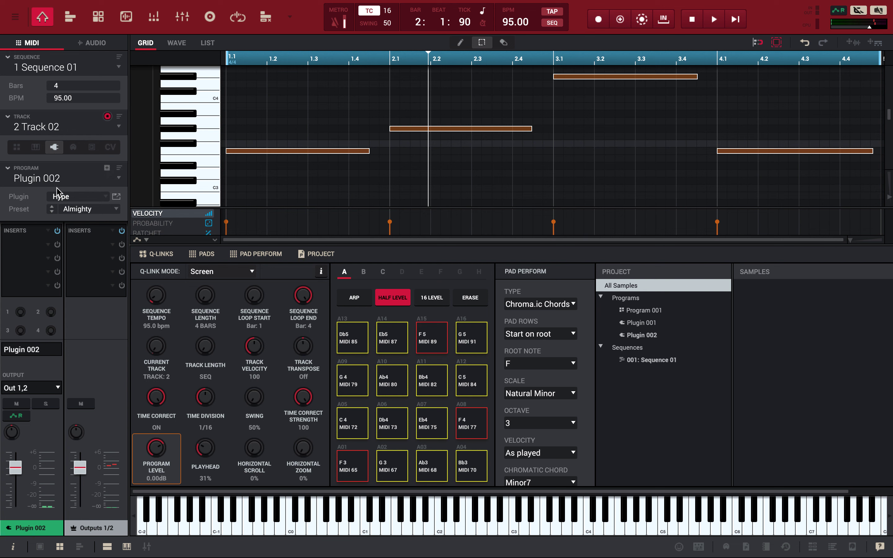
pyautogui.doubleClick(49, 179)
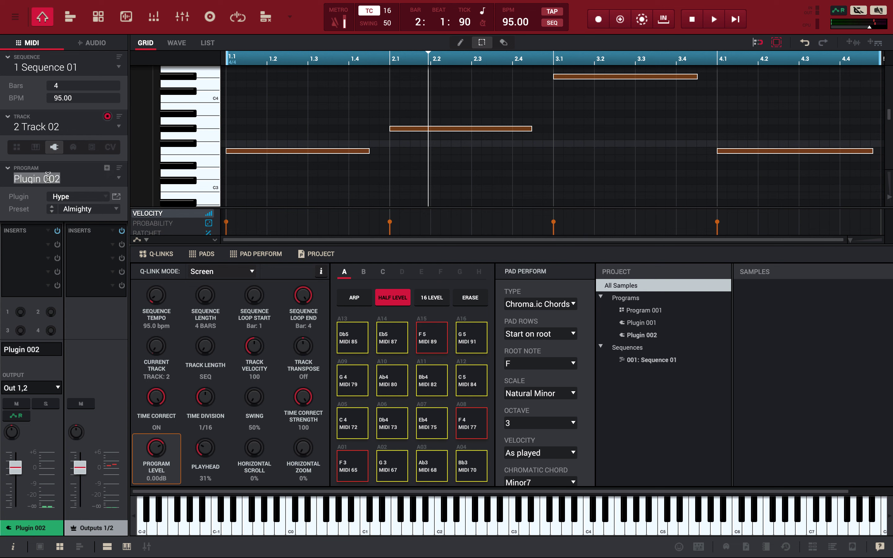
pyautogui.write('BASS LINE')
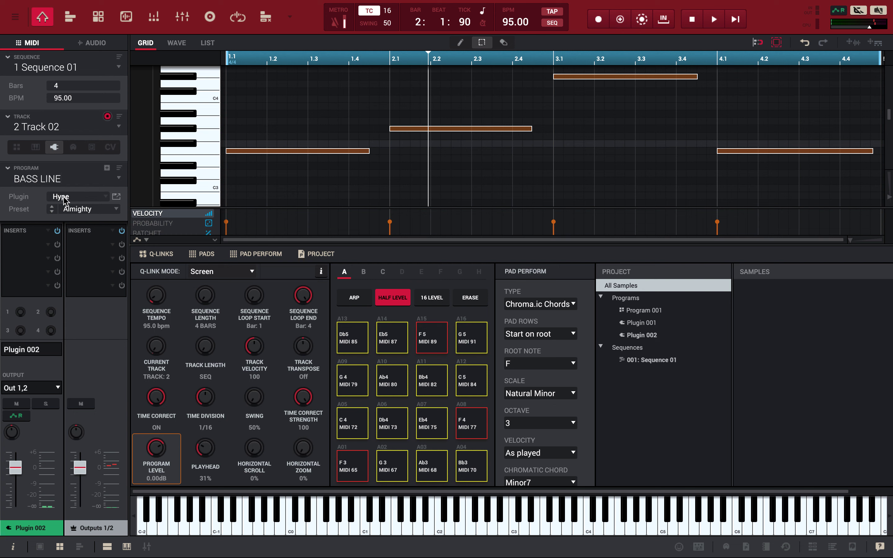
# Load the AIR Music Technology Bassline plugin into the BASS LINE program
pyautogui.click(107, 199)
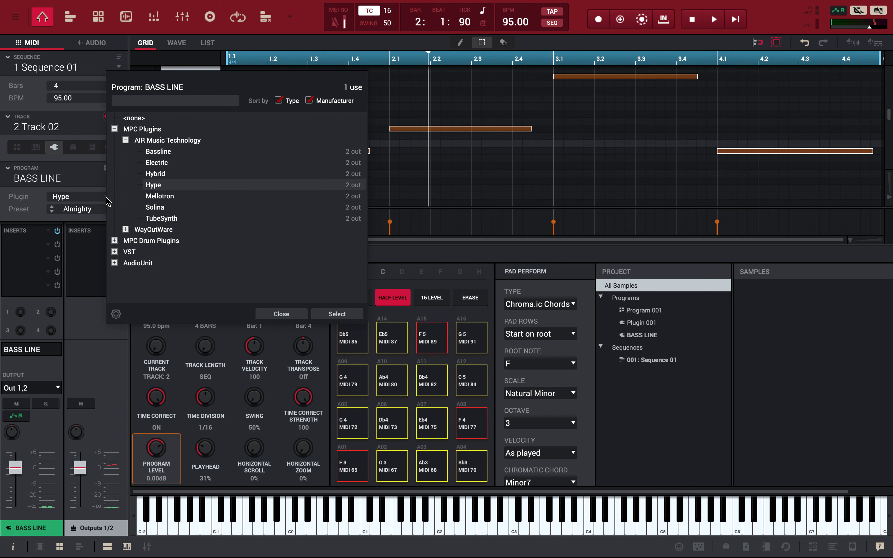
pyautogui.click(165, 151)
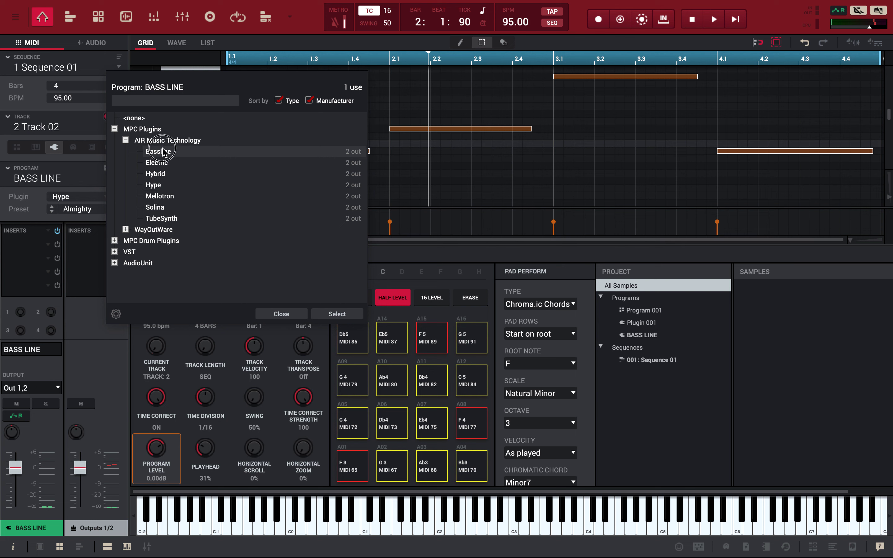
pyautogui.doubleClick(165, 152)
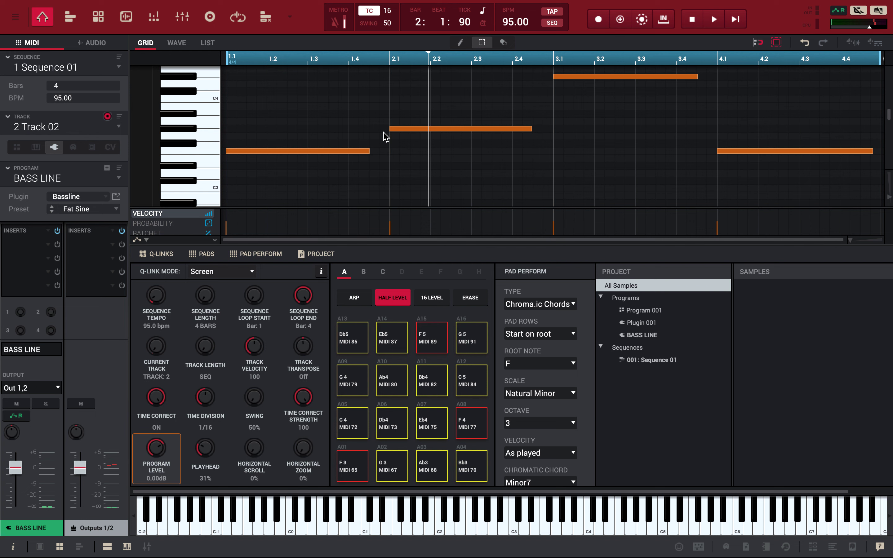
# Audition the Bassline sound on several keys around C3 of the grid's piano keyboard
pyautogui.click(184, 175)
pyautogui.click(184, 173)
pyautogui.click(196, 195)
pyautogui.click(197, 181)
pyautogui.click(192, 174)
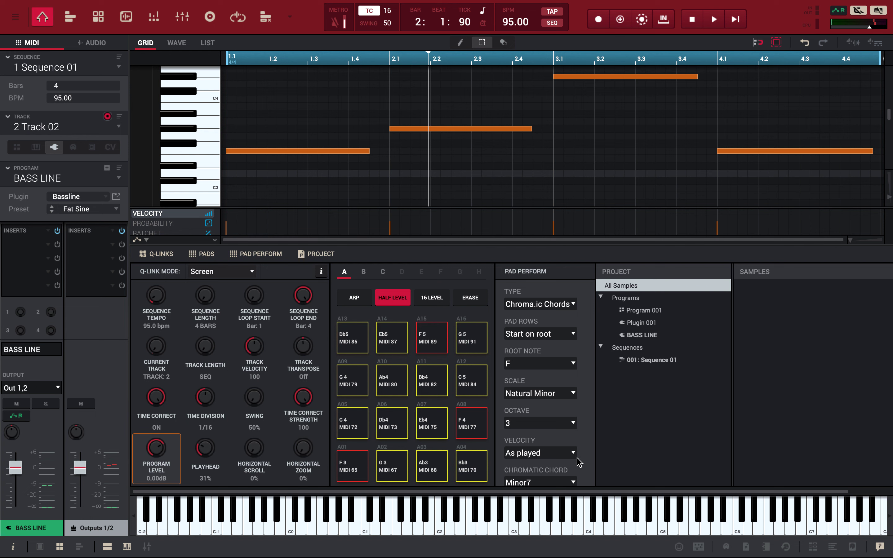
# Set the Pad Perform octave to 0 and its type to Chromatic
pyautogui.click(553, 424)
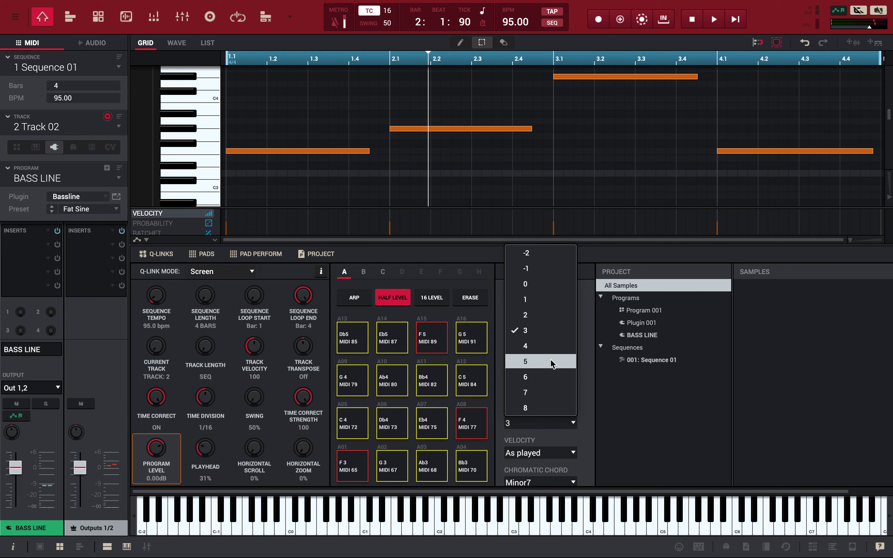
pyautogui.click(542, 291)
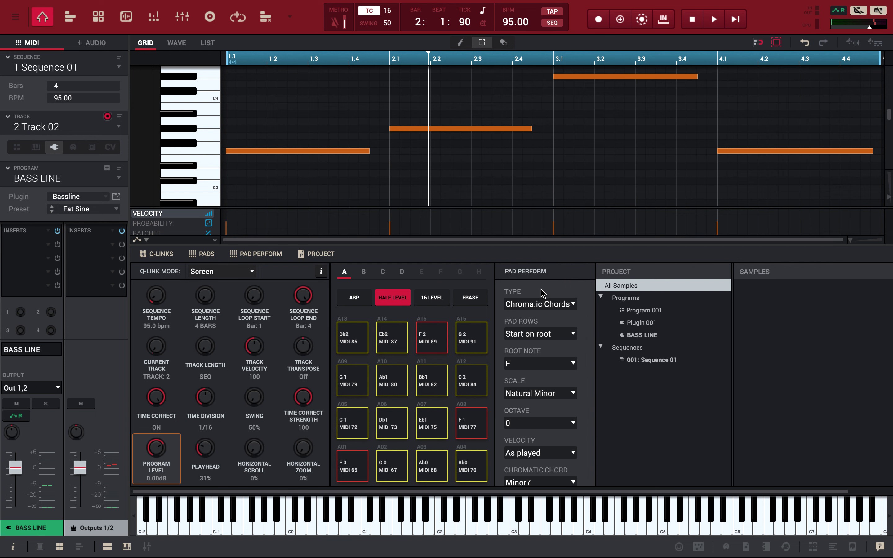
pyautogui.click(570, 308)
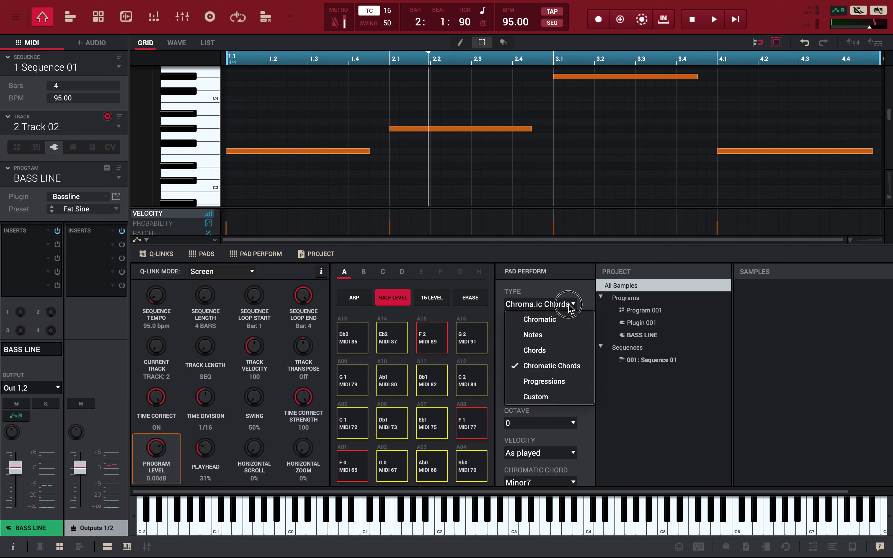
pyautogui.click(563, 320)
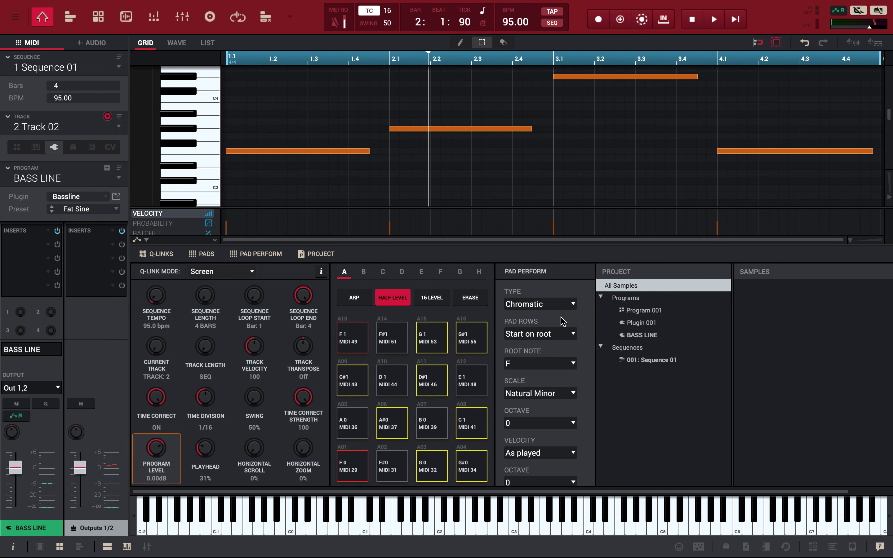
pyautogui.hscroll(3, 564, 328)
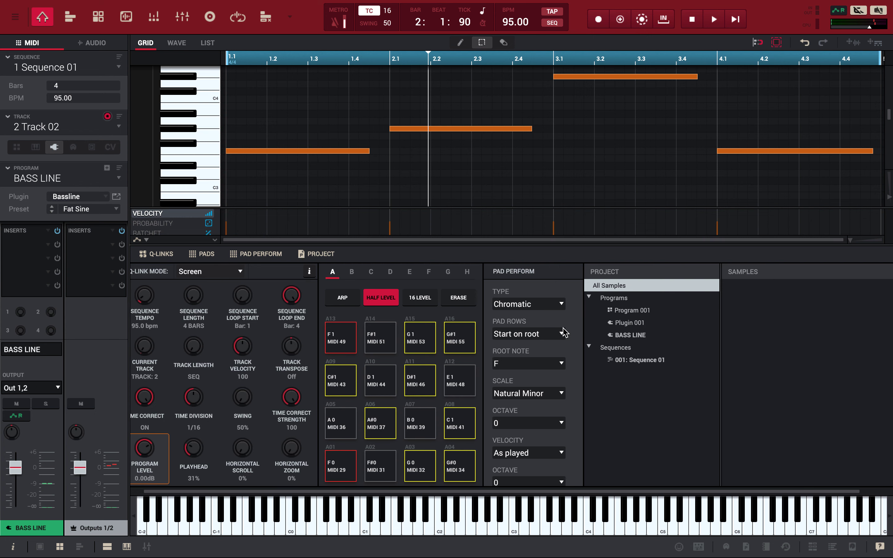
pyautogui.hscroll(-2, 565, 332)
pyautogui.hscroll(2, 565, 332)
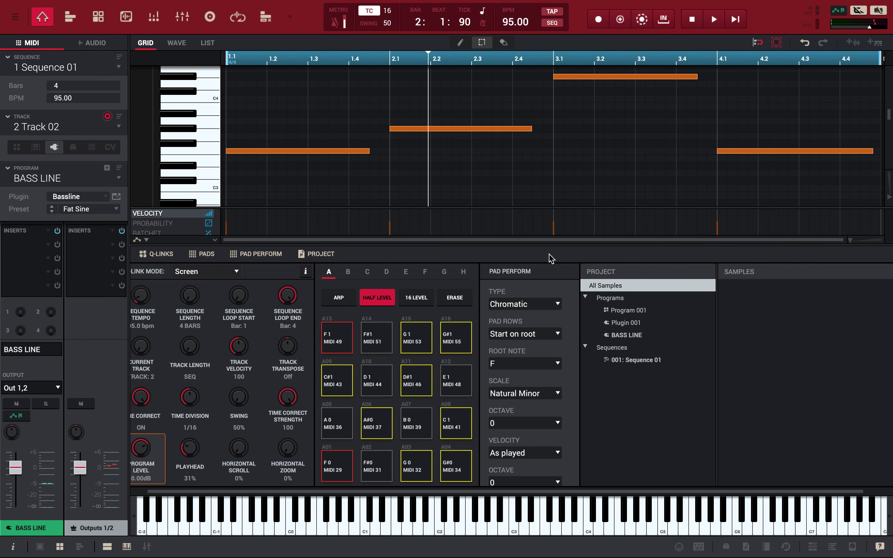
# Select all bass notes in Track 02 and move them down one octave, placing the bar 1 note on F2
pyautogui.hotkey('ctrl', 'a')
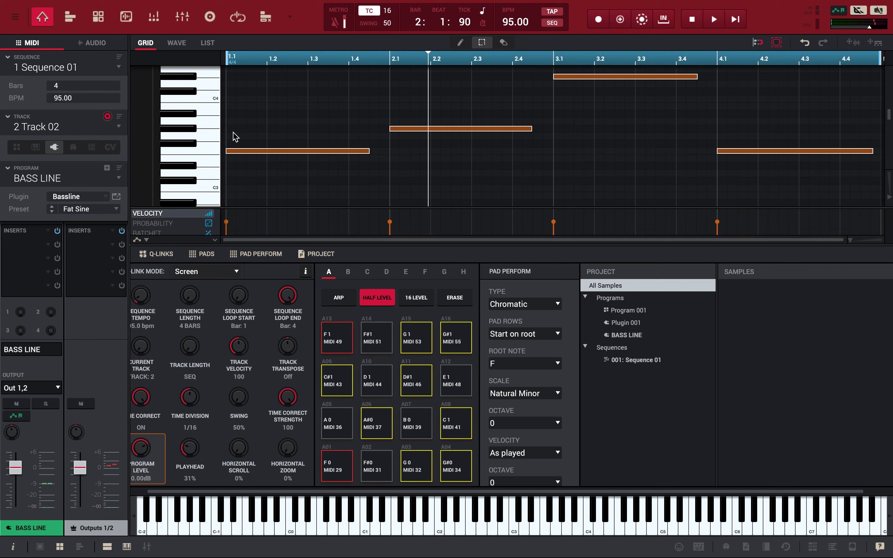
pyautogui.scroll(-3, 238, 133)
pyautogui.scroll(2, 238, 133)
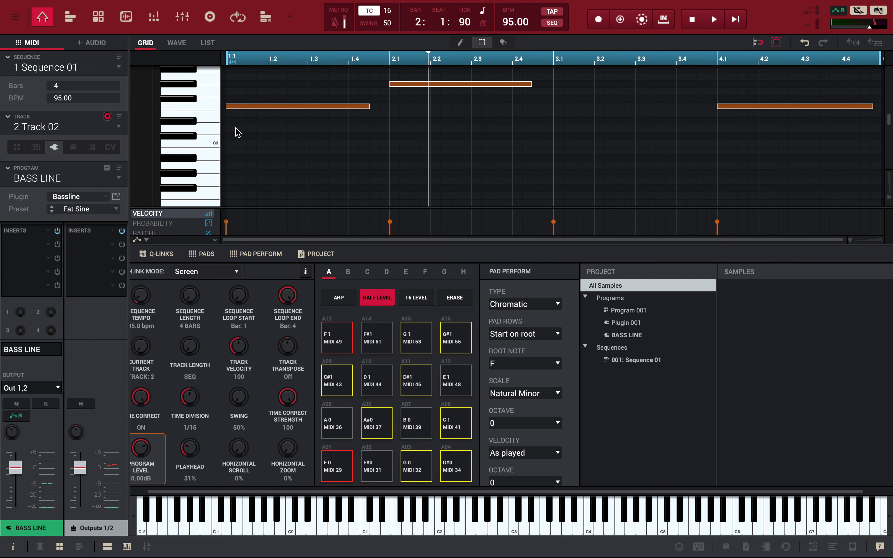
pyautogui.scroll(-1, 238, 133)
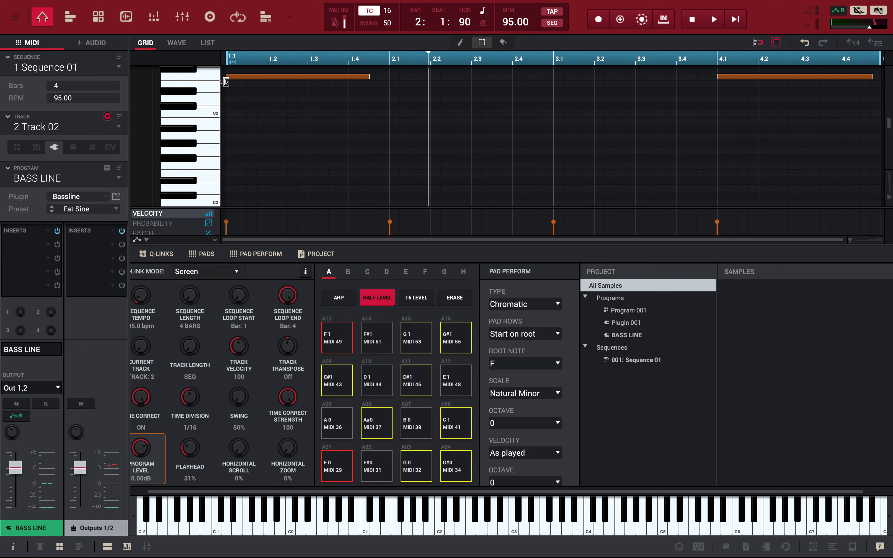
pyautogui.click(235, 77)
pyautogui.moveTo(235, 78); pyautogui.dragTo(227, 170)
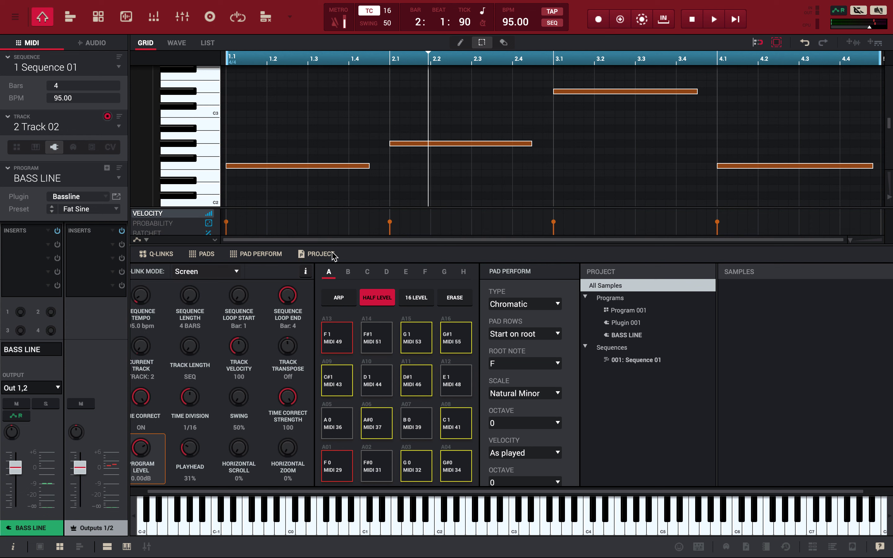
# Turn off Half Level for the pads and audition the F2 key with the bass sound
pyautogui.click(380, 304)
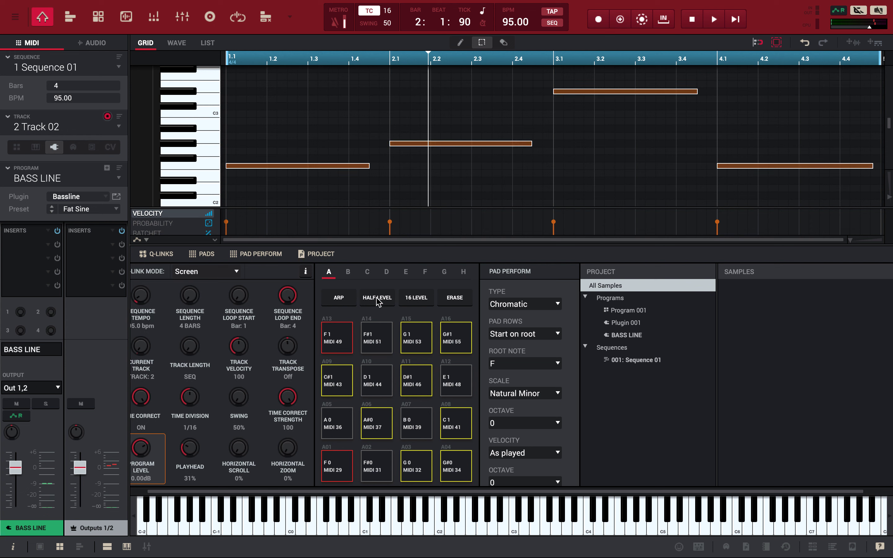
pyautogui.click(214, 168)
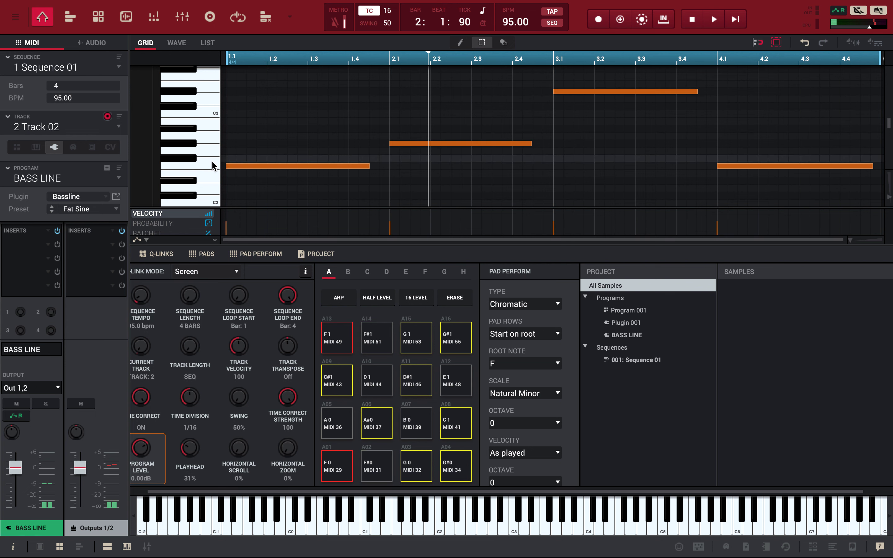
# Play back the bass part and lengthen all bass notes so that each fills its whole bar
pyautogui.click(213, 169)
pyautogui.click(214, 169)
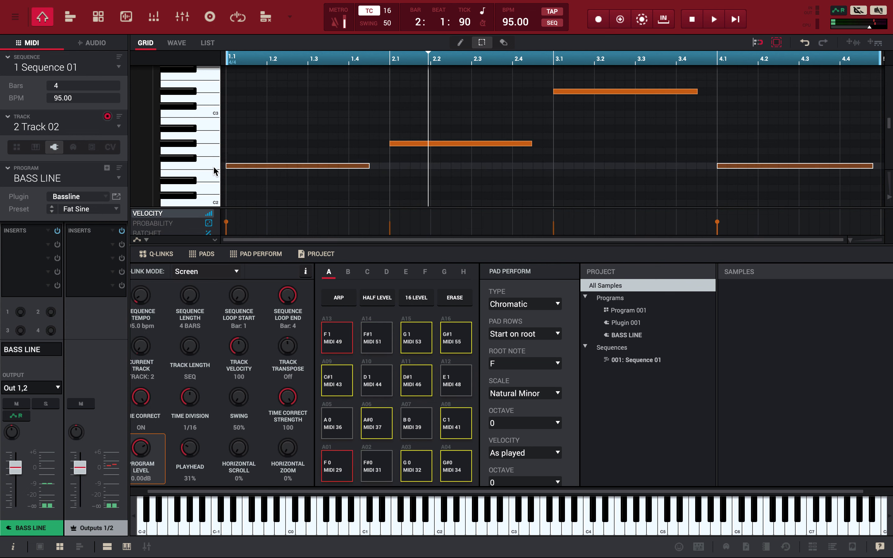
pyautogui.press('space')
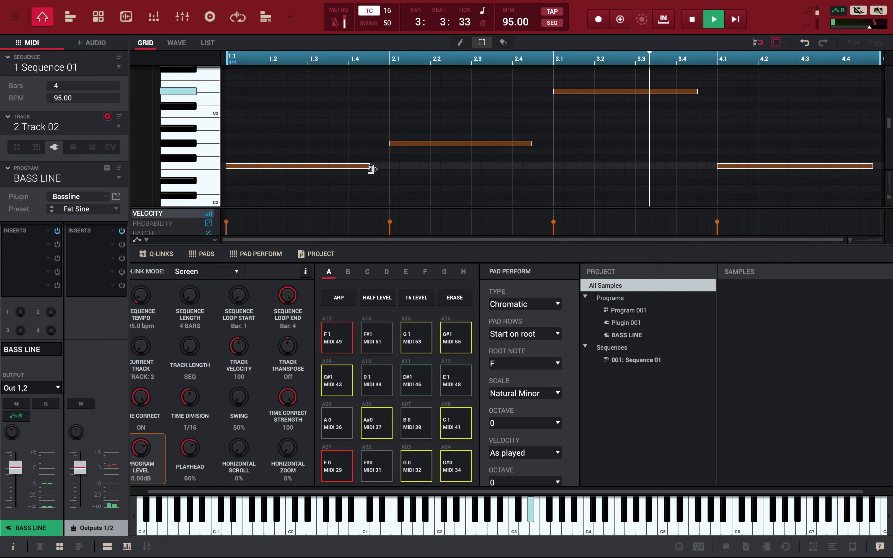
pyautogui.moveTo(369, 168)
pyautogui.moveTo(369, 168); pyautogui.dragTo(388, 171)
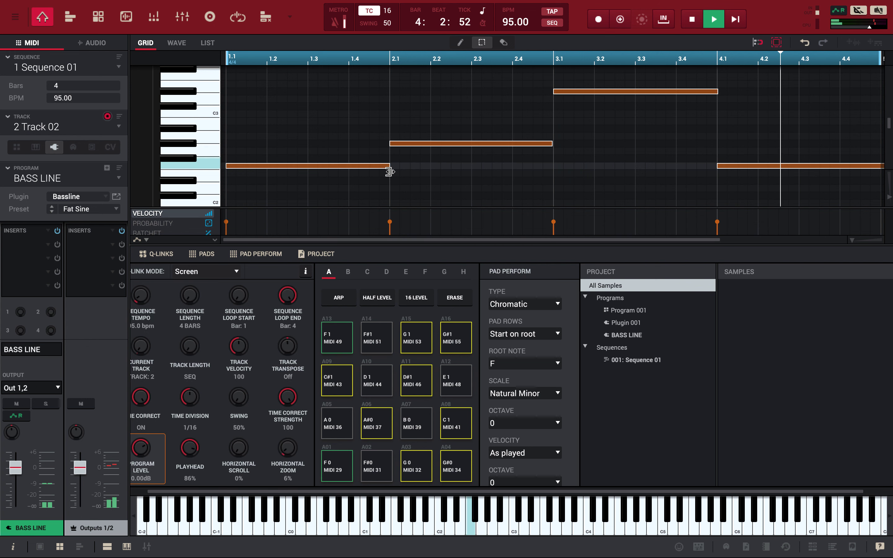
pyautogui.press('space')
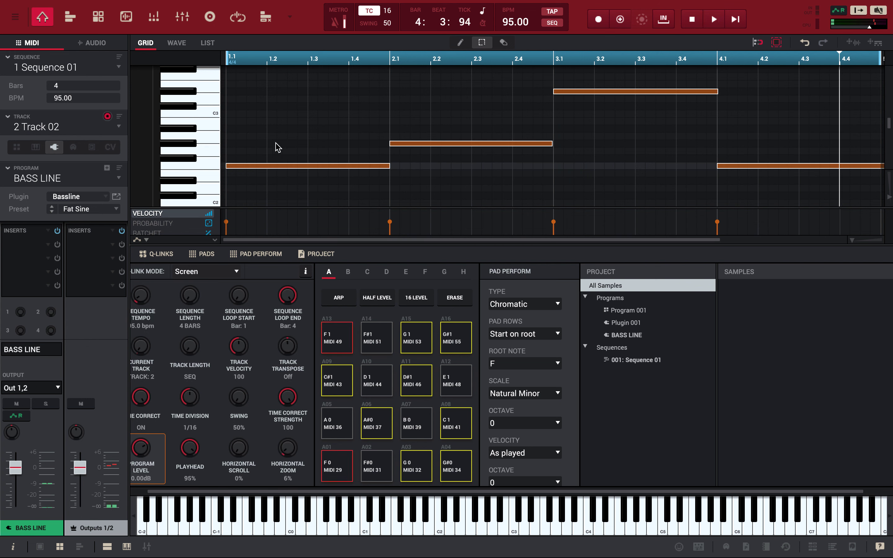
# Move all bass notes down another octave, placing the bar 1 note on F1, and play them back
pyautogui.scroll(-6, 278, 147)
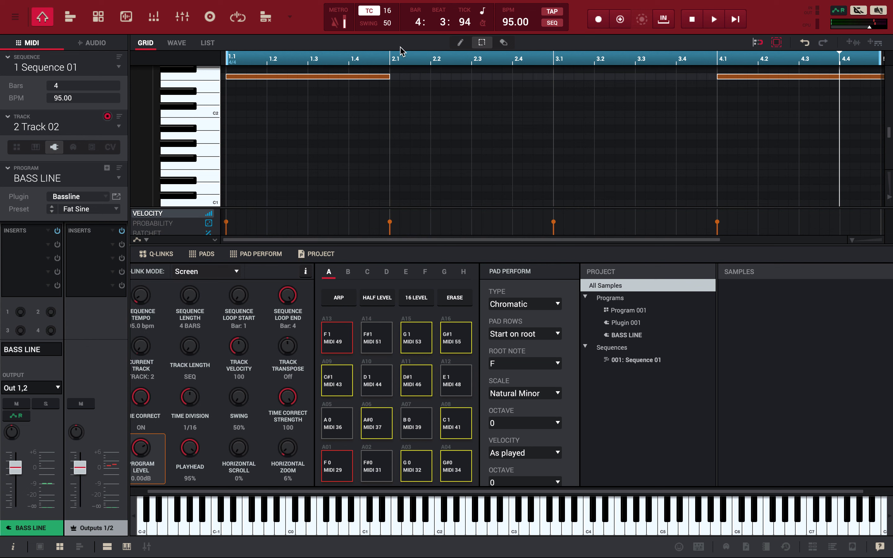
pyautogui.click(241, 76)
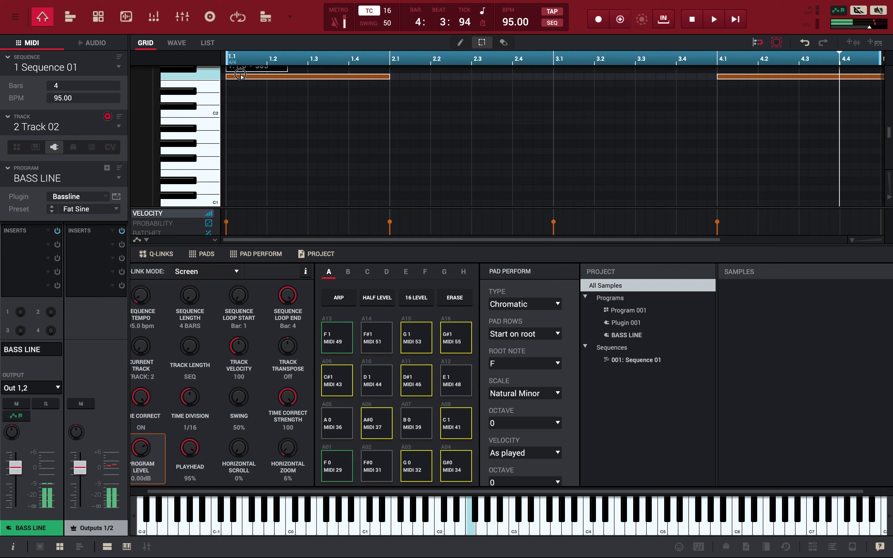
pyautogui.moveTo(239, 78); pyautogui.dragTo(220, 170)
pyautogui.press('space')
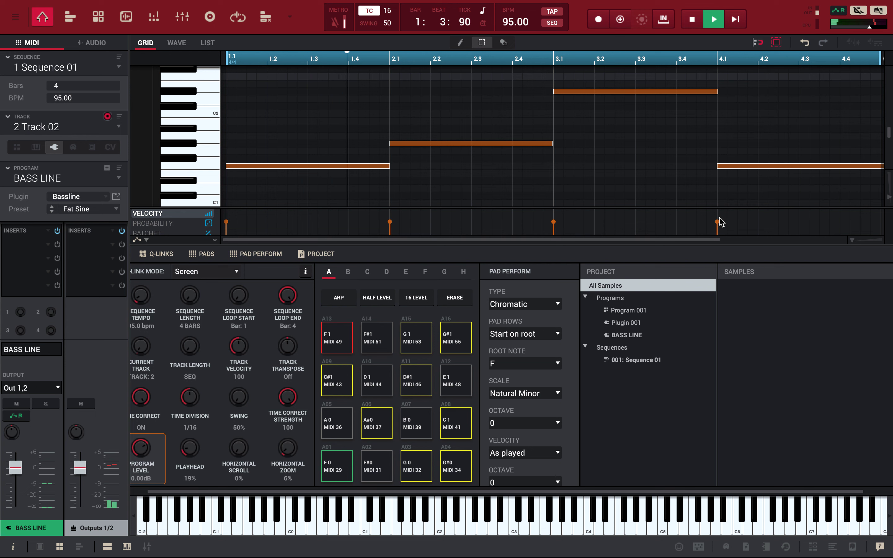
# Raise the velocity of all four bass notes together during playback and stop the sequence
pyautogui.moveTo(720, 226)
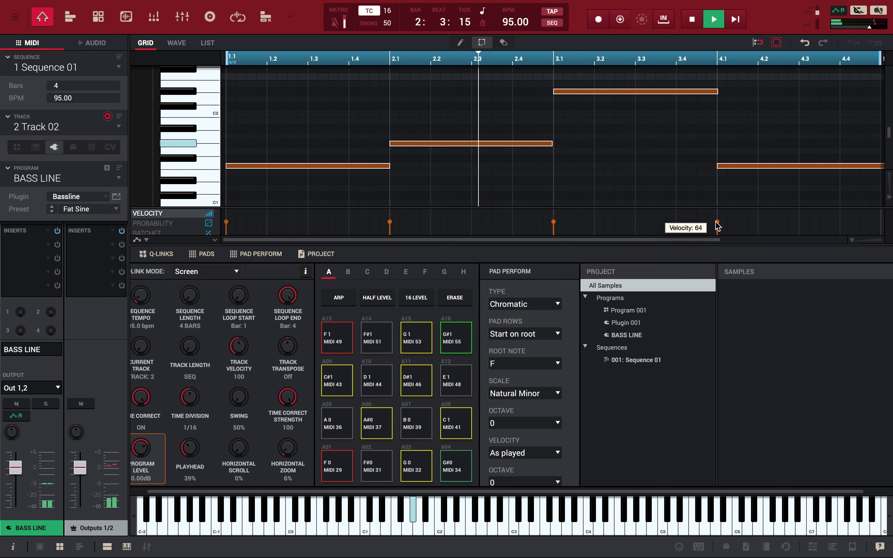
pyautogui.click(717, 221)
pyautogui.moveTo(719, 224); pyautogui.dragTo(721, 218)
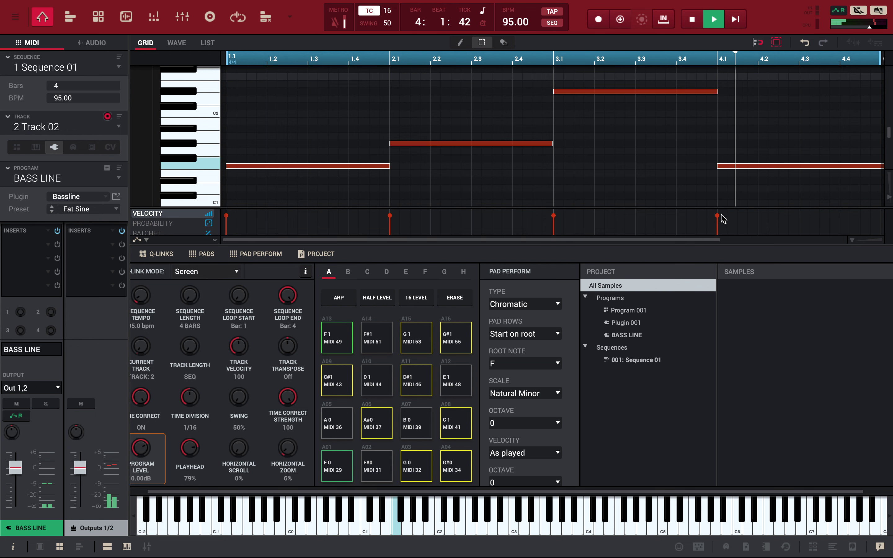
pyautogui.click(741, 168)
pyautogui.click(742, 168)
pyautogui.click(741, 168)
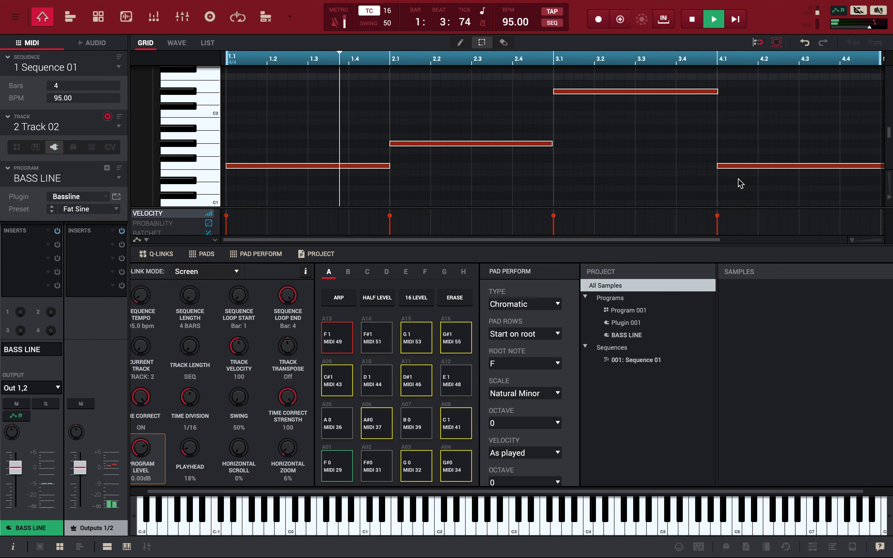
pyautogui.press('space')
pyautogui.scroll(2, 745, 180)
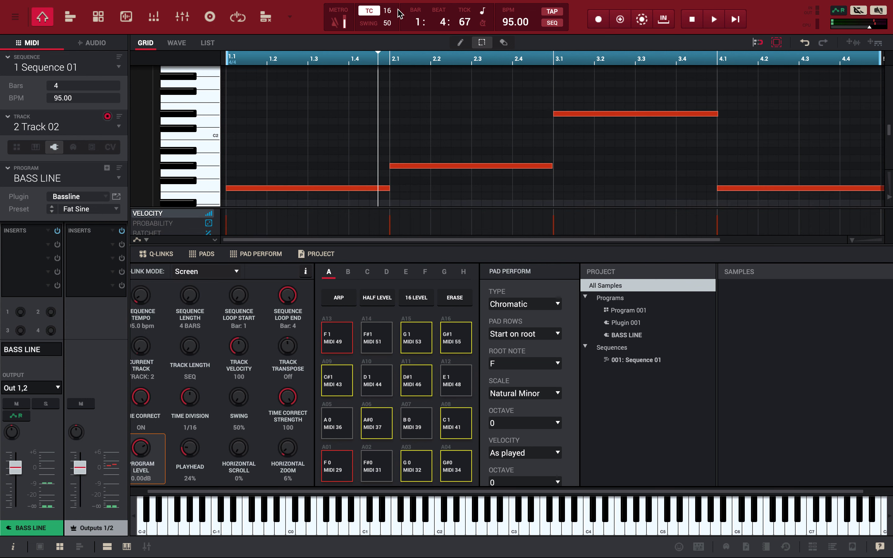
# Delete all bass notes from Track 02 and set the Pad Perform octave to 1
pyautogui.press('super+a')
pyautogui.press('Delete')
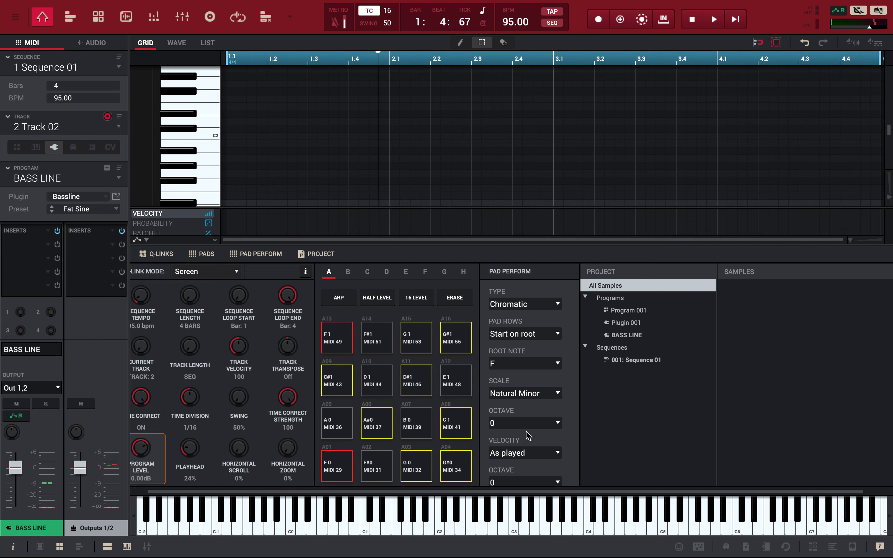
pyautogui.click(553, 423)
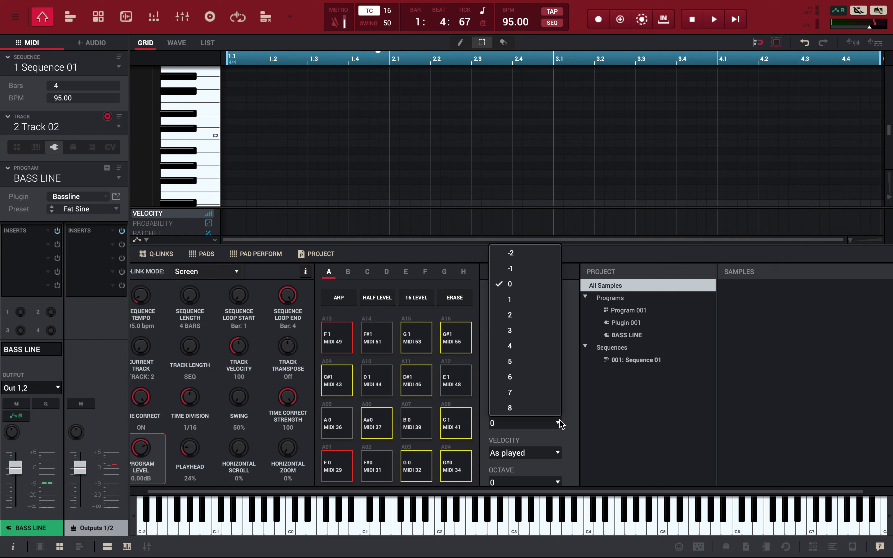
pyautogui.click(539, 301)
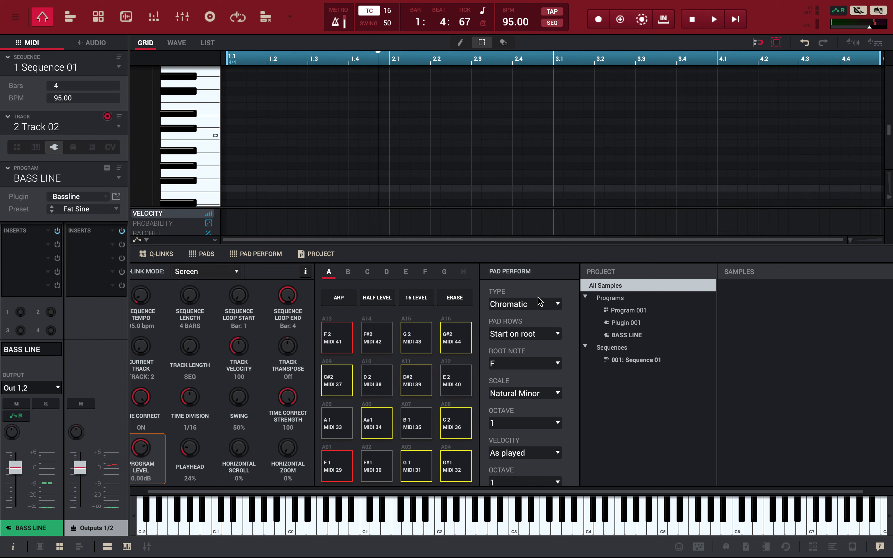
# Stop the recording take just started and turn off Time Correct
pyautogui.press('space')
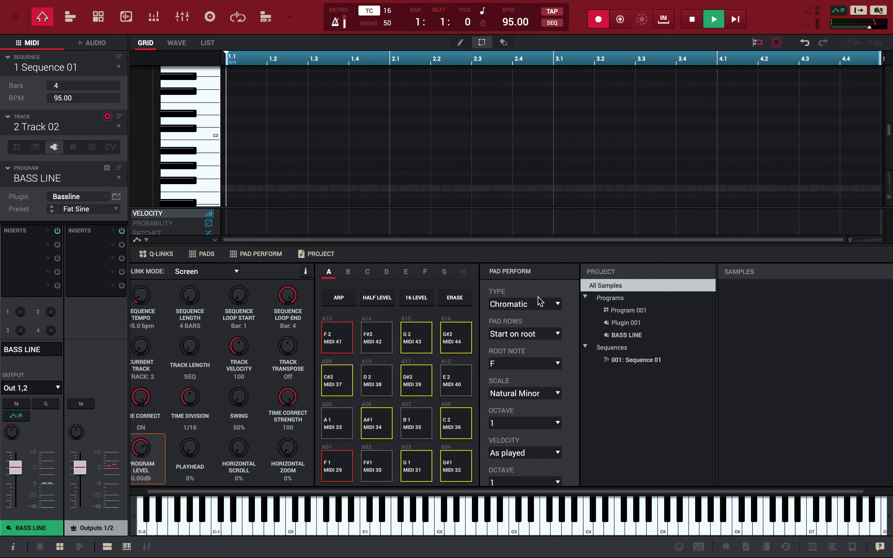
pyautogui.press('space')
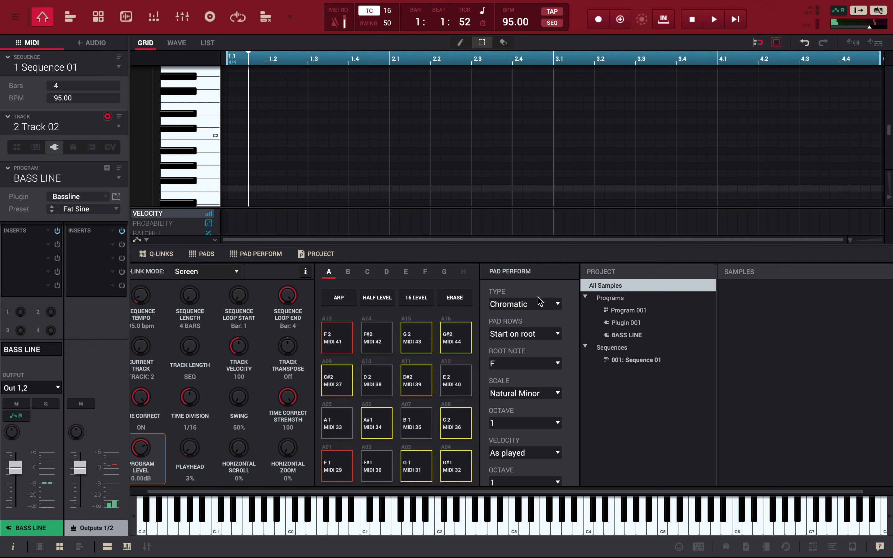
pyautogui.moveTo(418, 6)
pyautogui.click(369, 12)
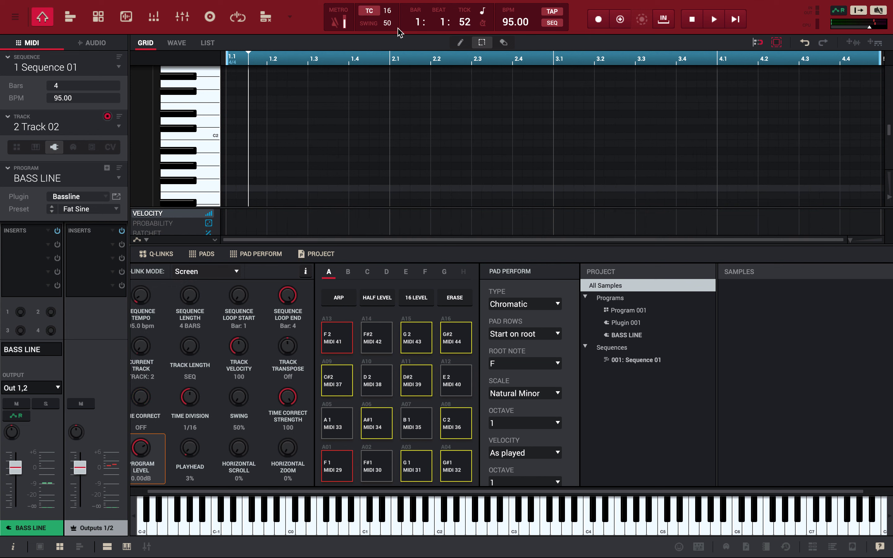
# Record a live bass line over the four bars with four notes per bar, on F1, G1, D#2 and F1
pyautogui.press('r')
pyautogui.press('space')
pyautogui.press('r')
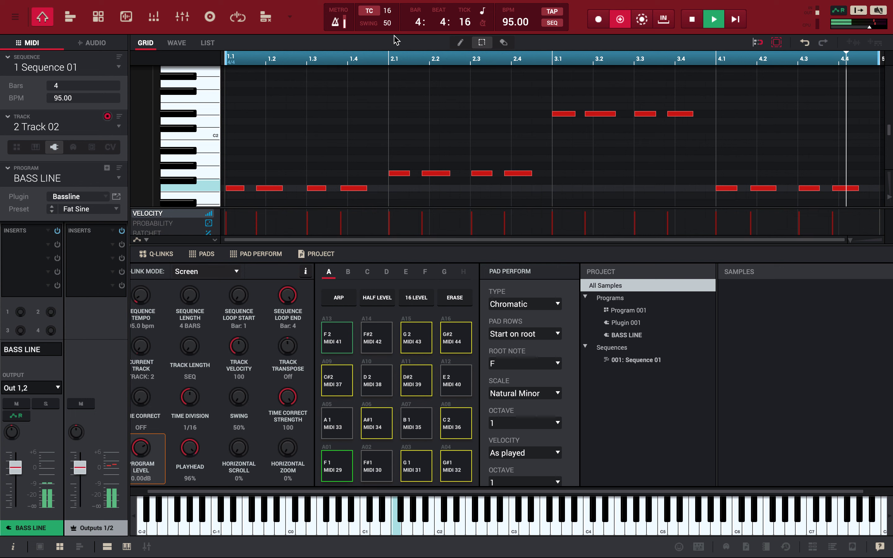
pyautogui.press('r')
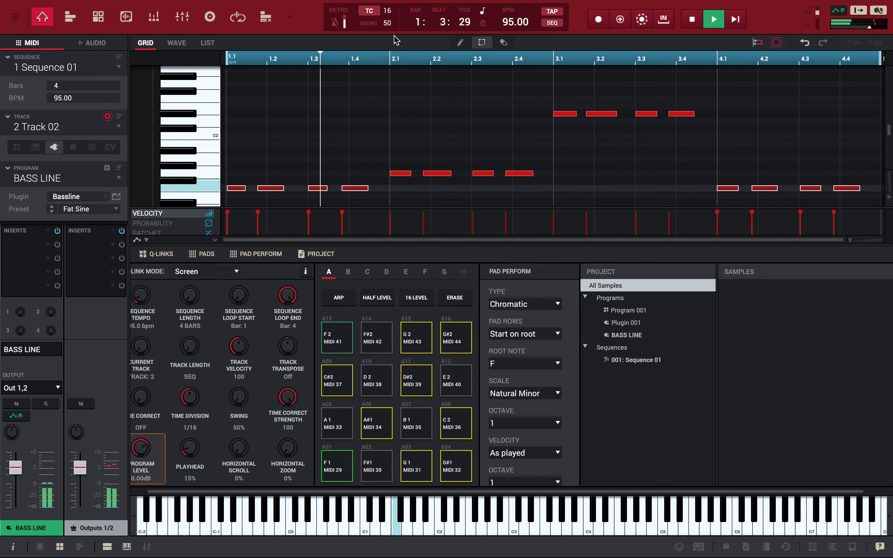
# Rename Track 02 to BASS LINE
pyautogui.doubleClick(37, 125)
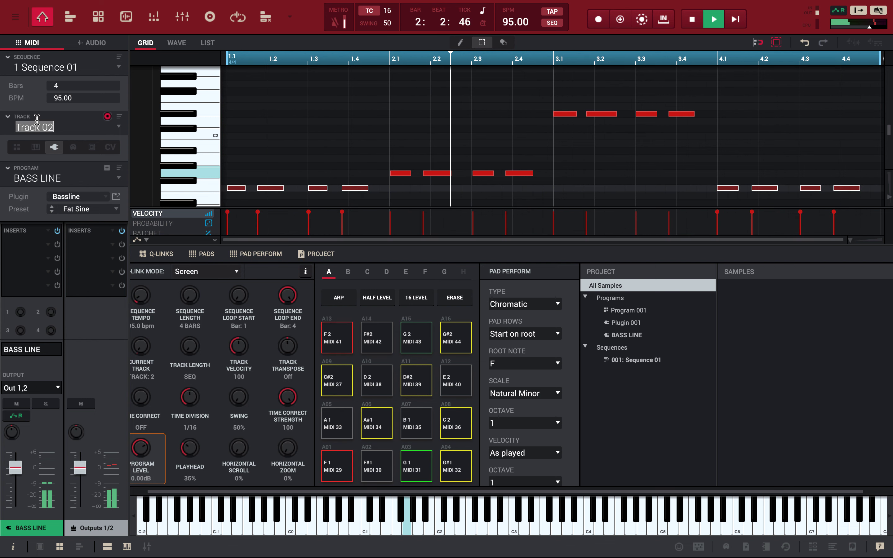
pyautogui.write('BASS')
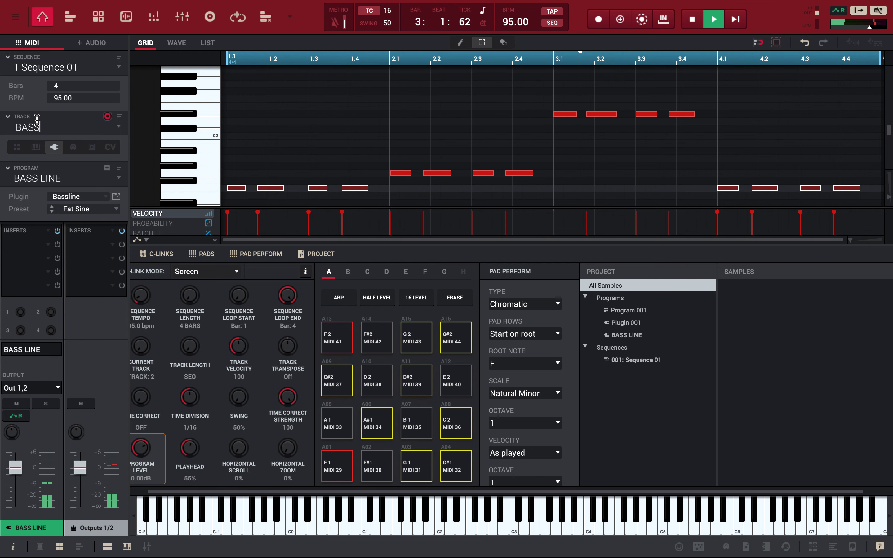
pyautogui.write(' LINE')
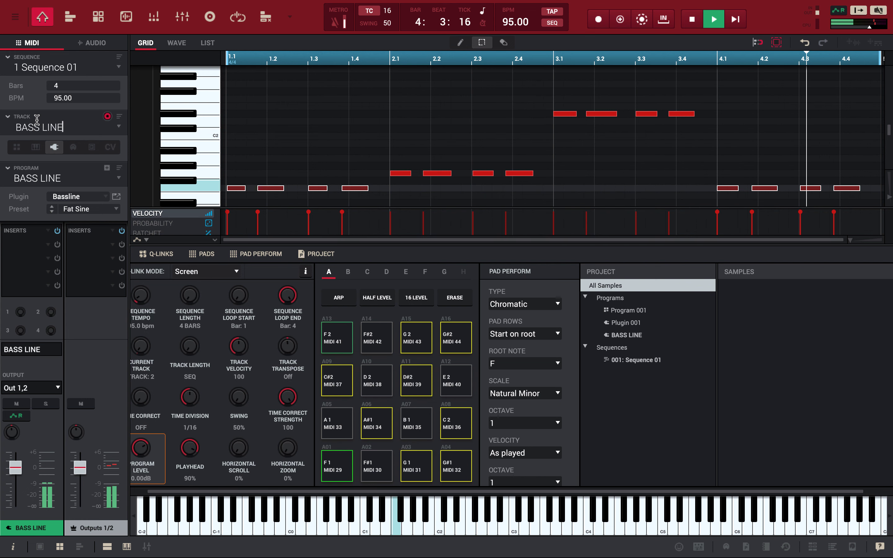
pyautogui.press('Return')
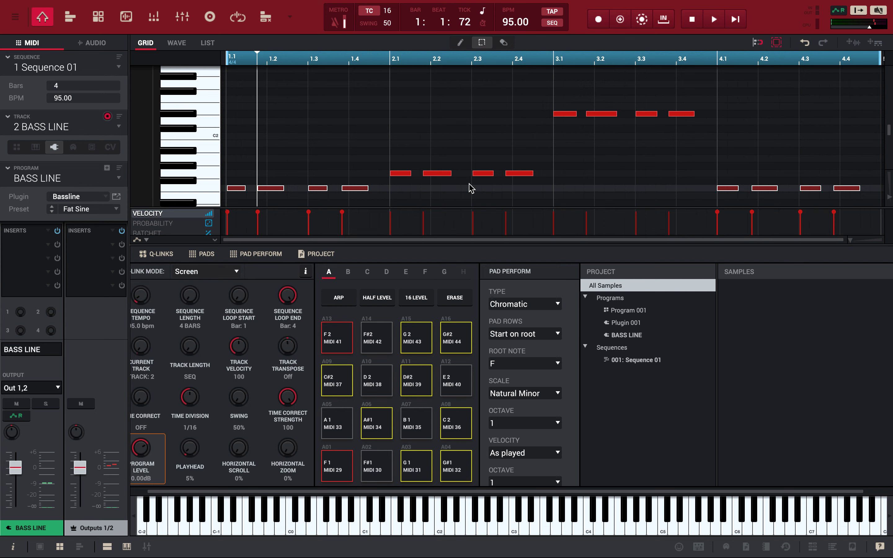
# Show the expansion browser and switch to unused track 3
pyautogui.click(756, 549)
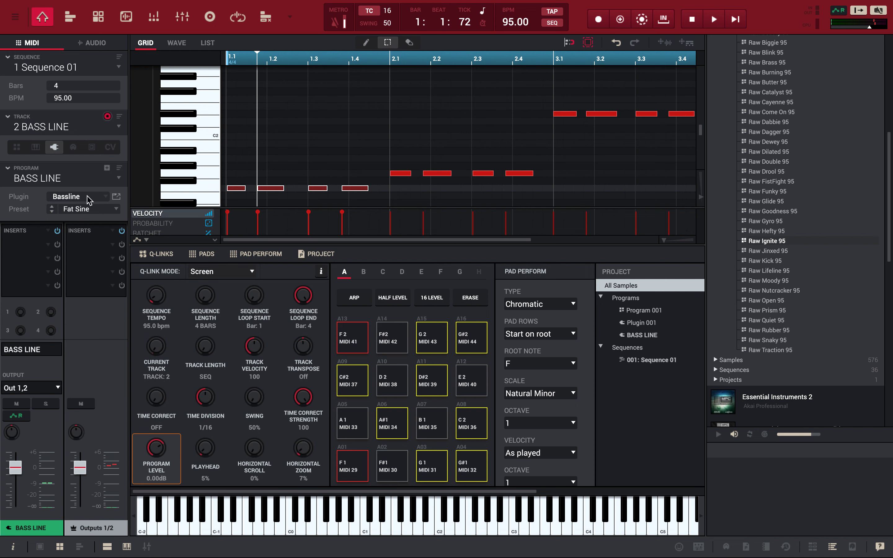
pyautogui.click(70, 130)
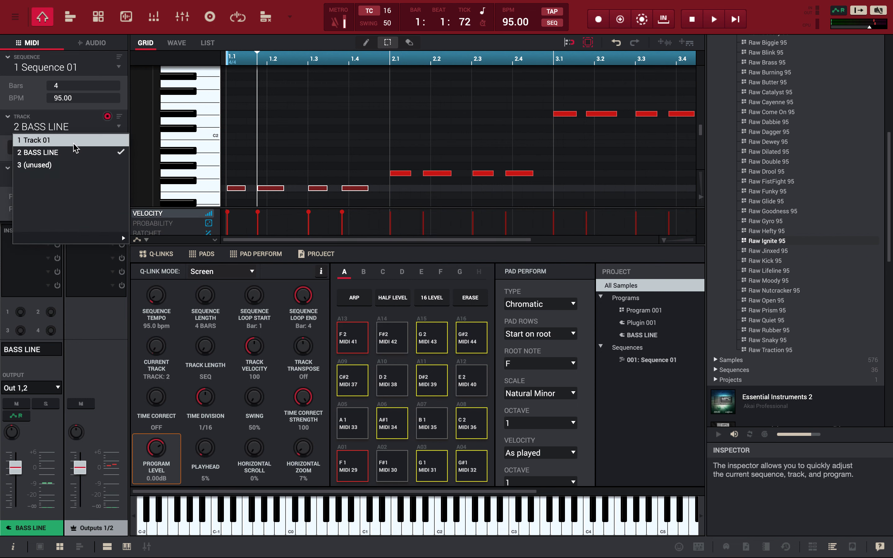
pyautogui.click(76, 164)
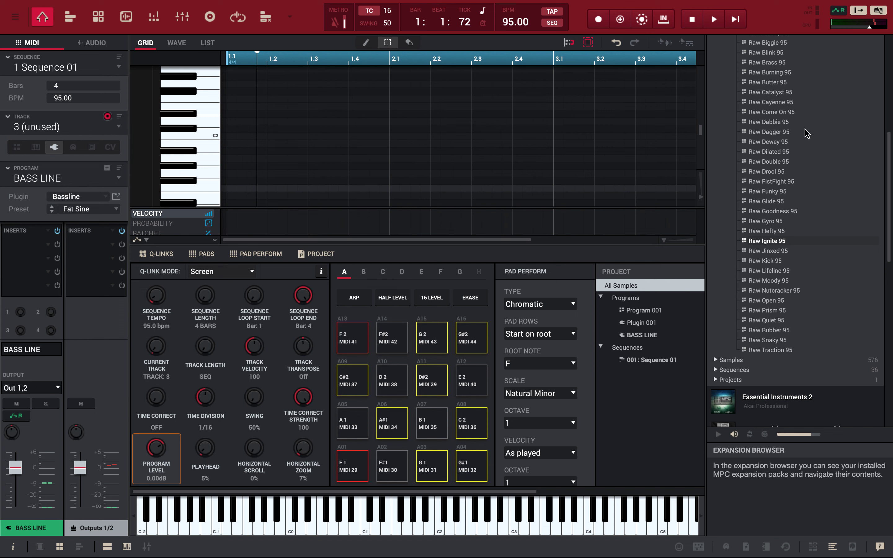
# Audition the Raw Lifeline 95, Raw Moody 95 and Raw Open 95 kits in the Boom Back expansion, and load Raw Ignite 95 into track 3
pyautogui.scroll(5, 804, 131)
pyautogui.scroll(3, 804, 129)
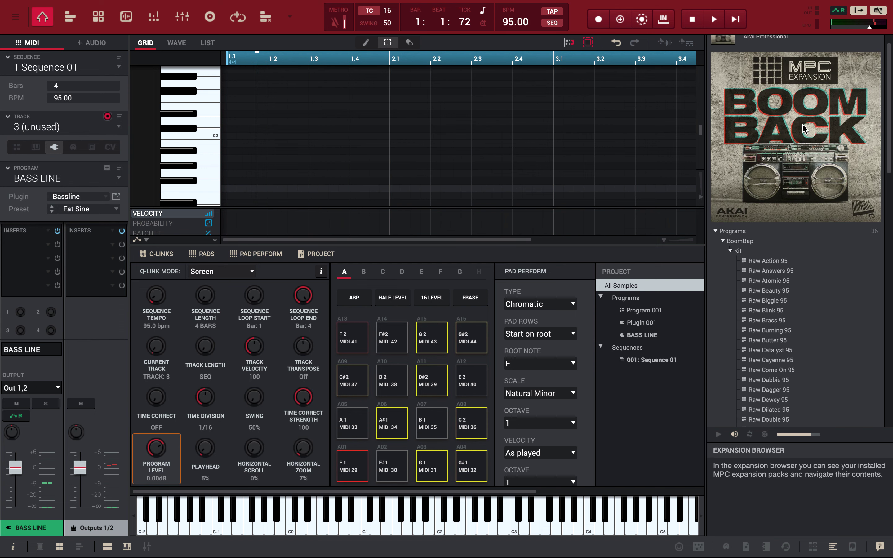
pyautogui.scroll(-3, 805, 129)
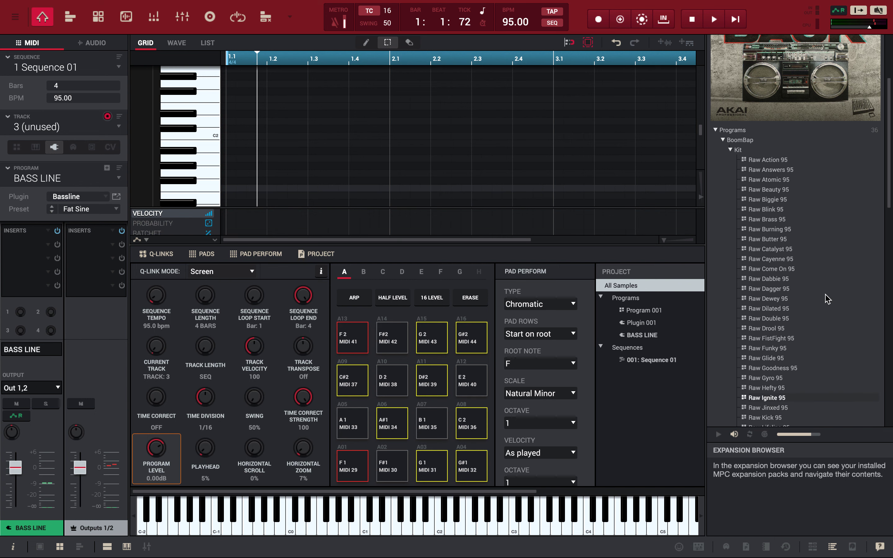
pyautogui.scroll(-2, 827, 298)
pyautogui.scroll(-1, 828, 321)
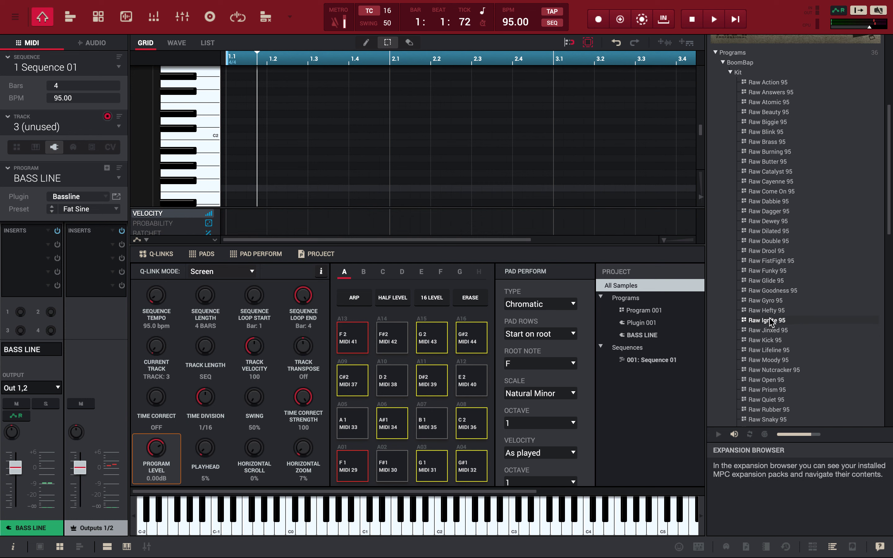
pyautogui.click(772, 350)
pyautogui.click(775, 361)
pyautogui.click(771, 379)
pyautogui.click(774, 321)
pyautogui.doubleClick(774, 322)
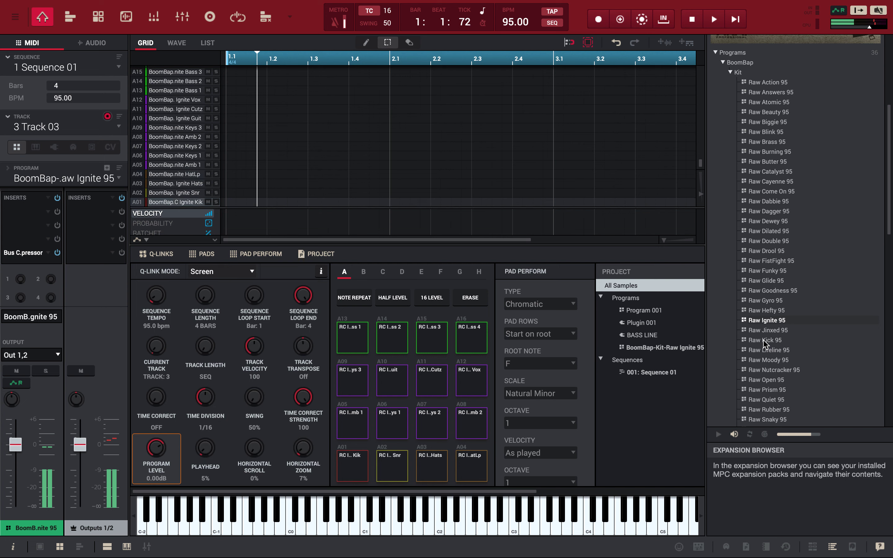
# Hide and reshow the browser, and look through the installed expansion packs
pyautogui.scroll(-1, 754, 324)
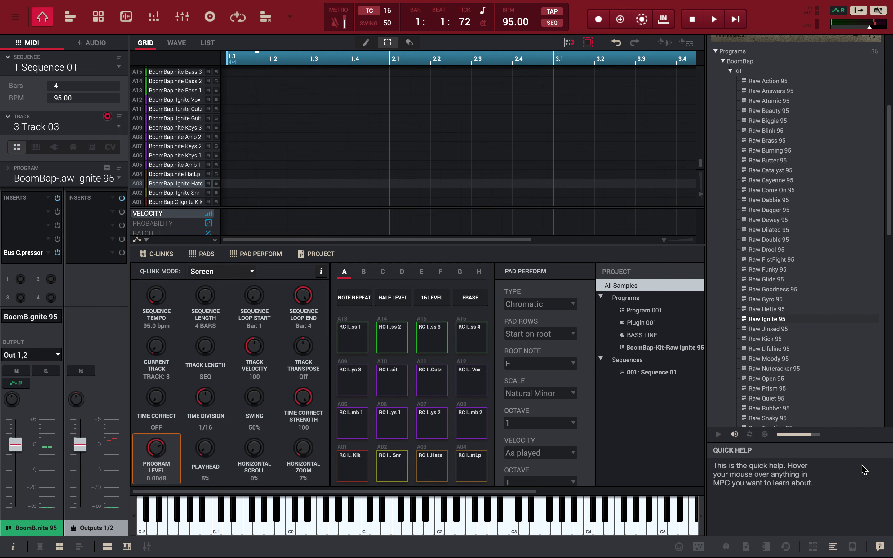
pyautogui.press('super+b')
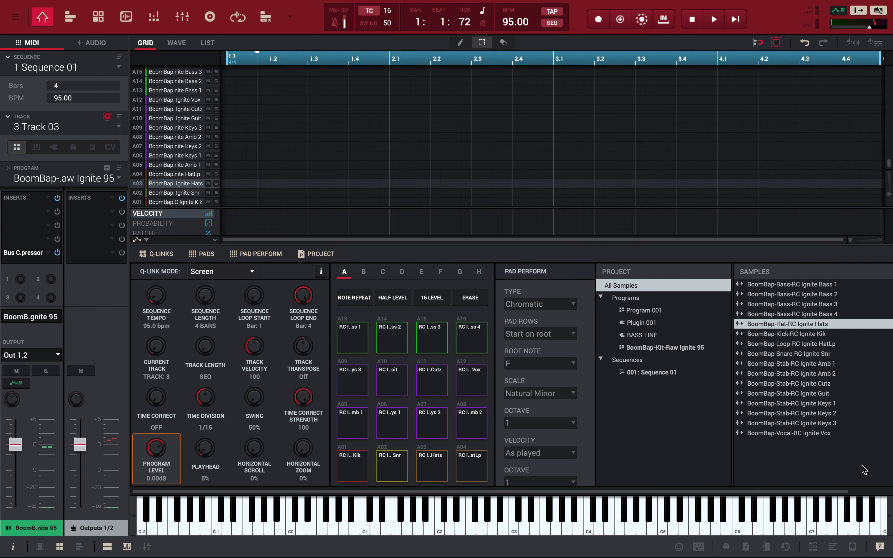
pyautogui.press('super+b')
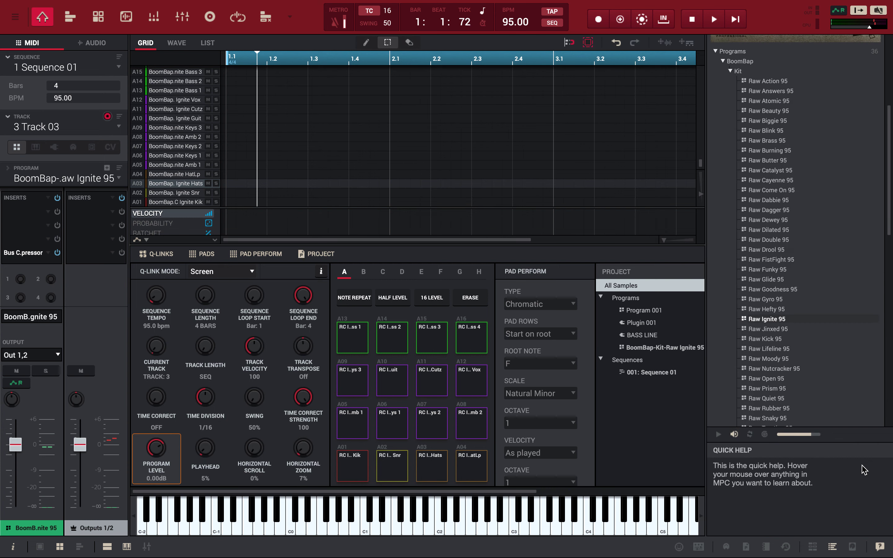
pyautogui.press('super+b')
pyautogui.press('super+b')
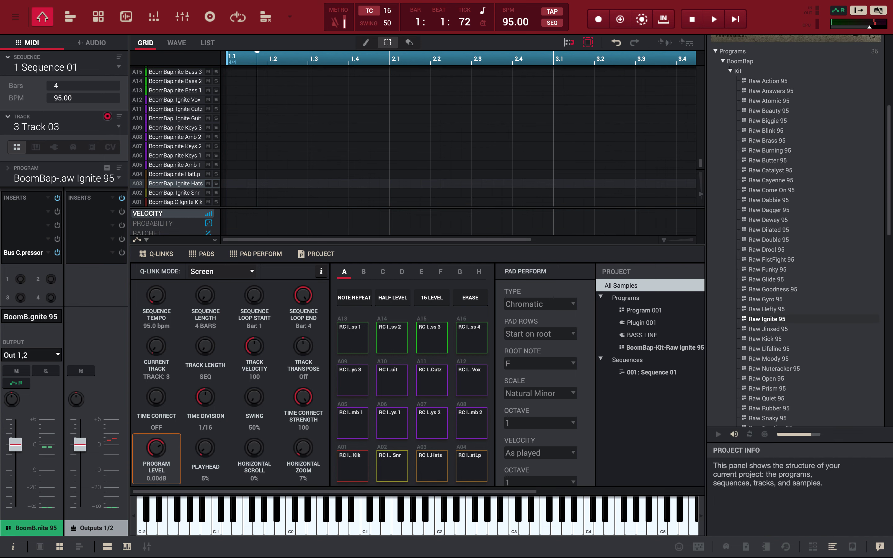
pyautogui.scroll(-10, 768, 286)
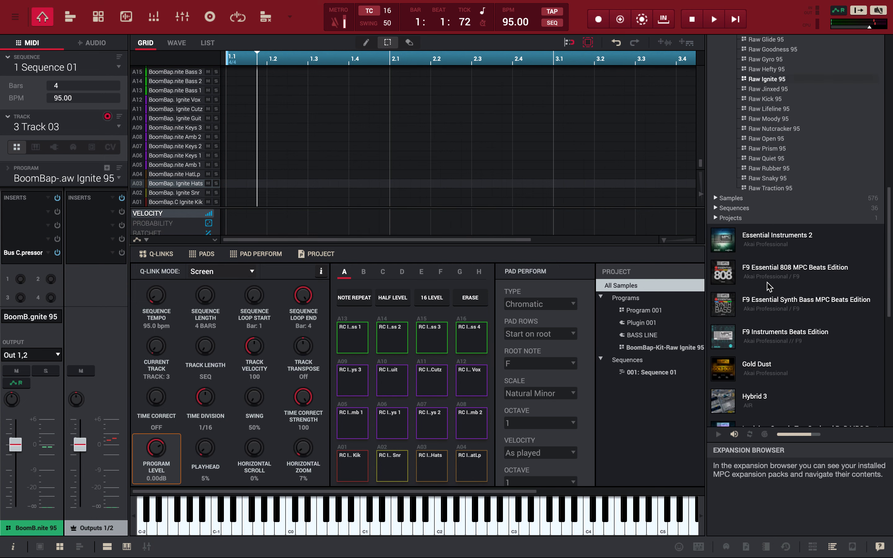
# Look through the remaining installed expansion packs and hide the expansion browser
pyautogui.scroll(-6, 768, 286)
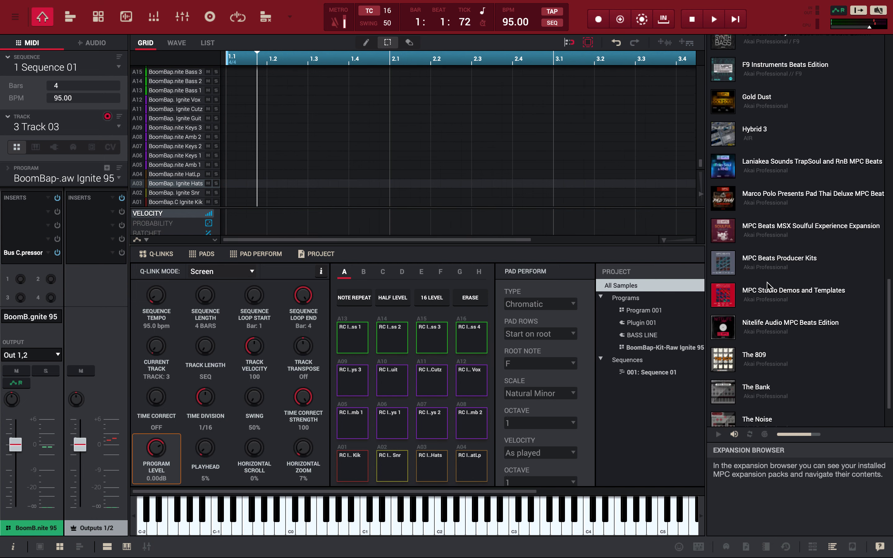
pyautogui.scroll(-3, 768, 286)
pyautogui.scroll(4, 769, 286)
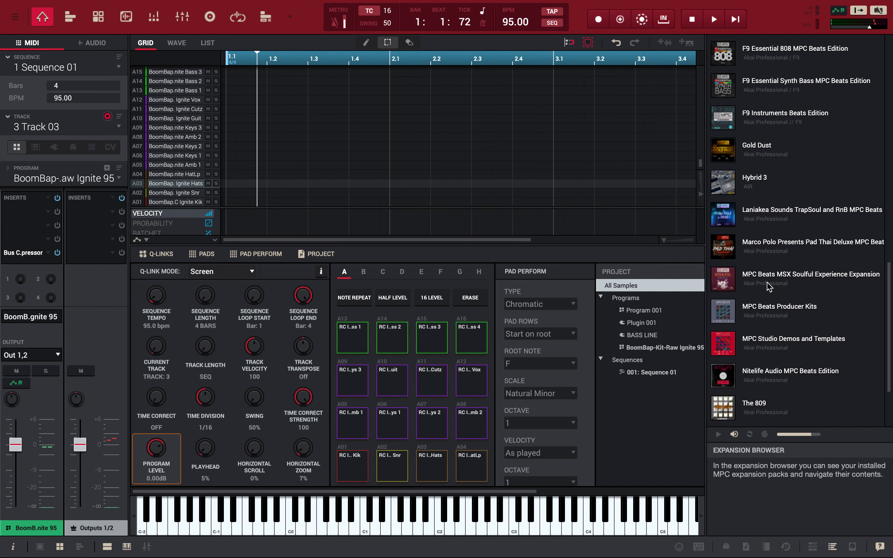
pyautogui.press('super+b')
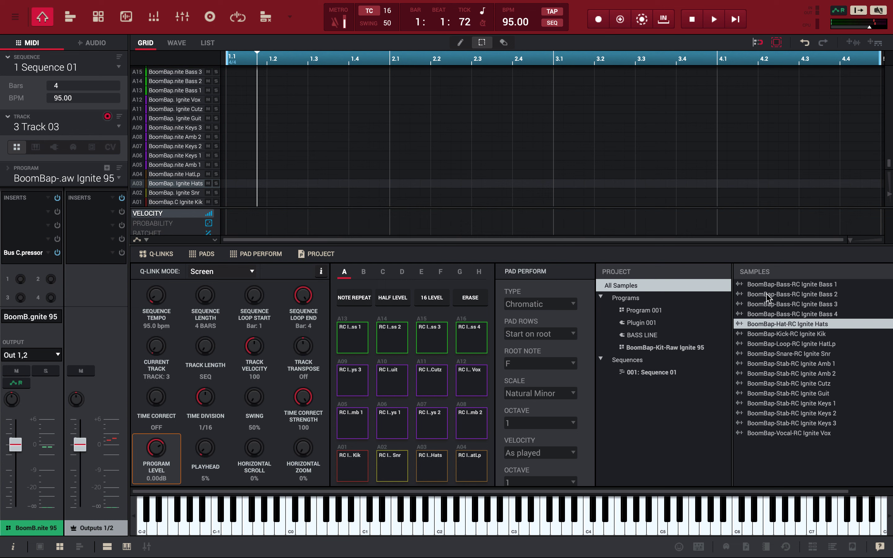
# Turn on 16 Level for pad A3 with the Velocity type, and overdub an eighth-note hi-hat pattern across the four bars
pyautogui.click(435, 297)
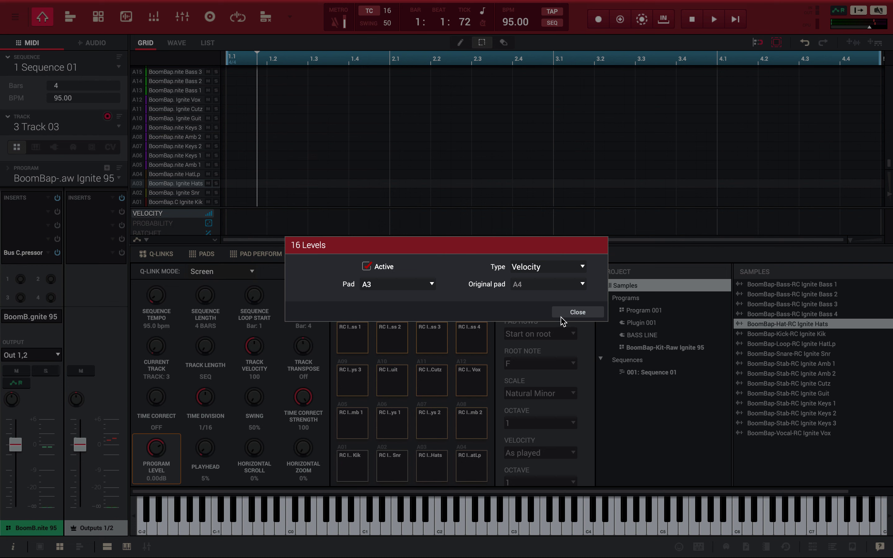
pyautogui.click(575, 313)
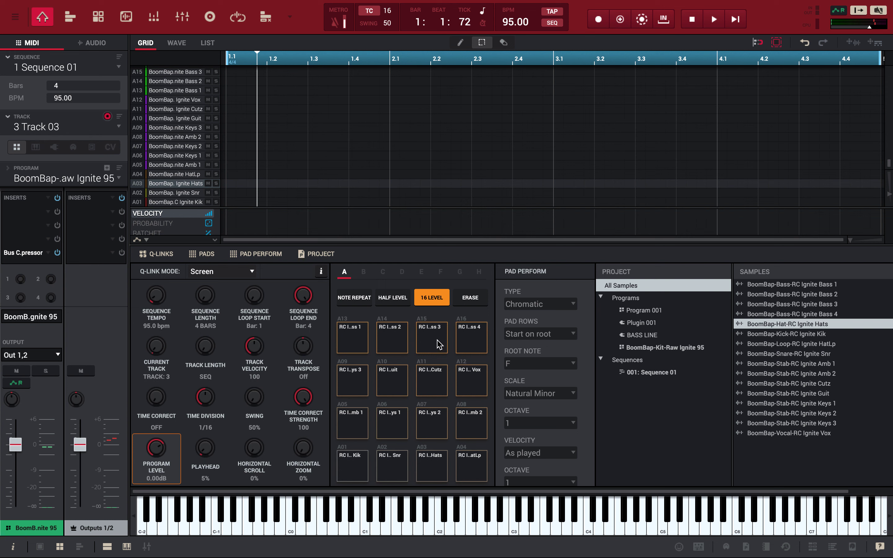
pyautogui.click(441, 349)
pyautogui.press('space')
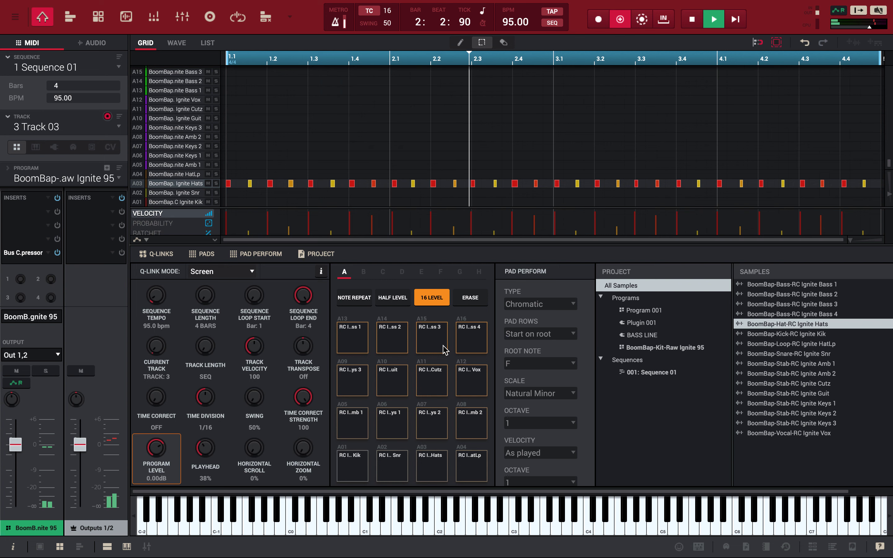
# Bypass the Bus C.pressor insert on the drum kit and rename Track 03 as HI HAT
pyautogui.click(59, 252)
pyautogui.press('space')
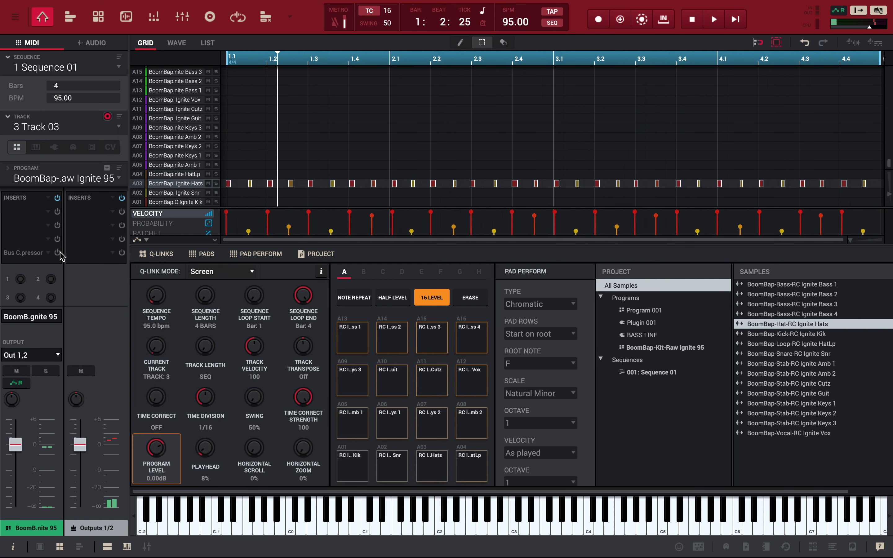
pyautogui.click(44, 128)
pyautogui.click(44, 128)
pyautogui.doubleClick(44, 126)
pyautogui.write('HI HAT')
pyautogui.press('Return')
# Examine how closely the recorded hi-hat notes in bar 1 line up with the grid lines
pyautogui.moveTo(337, 52); pyautogui.dragTo(361, 172)
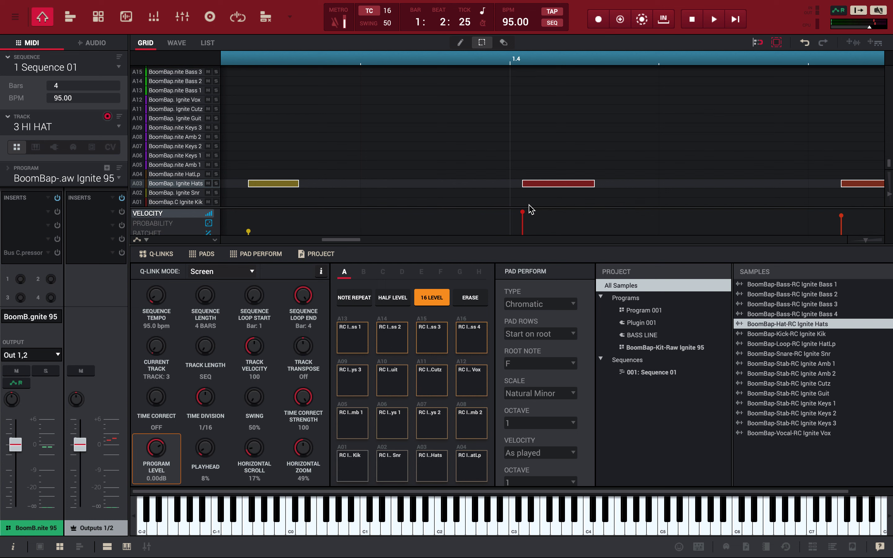
pyautogui.hscroll(-3, 531, 209)
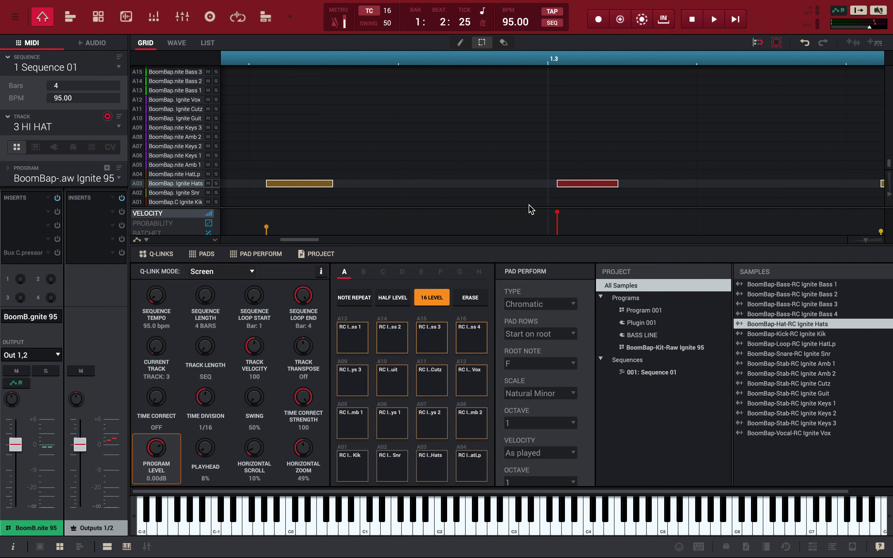
pyautogui.press('Left')
pyautogui.press('Left')
pyautogui.scroll(3, 560, 84)
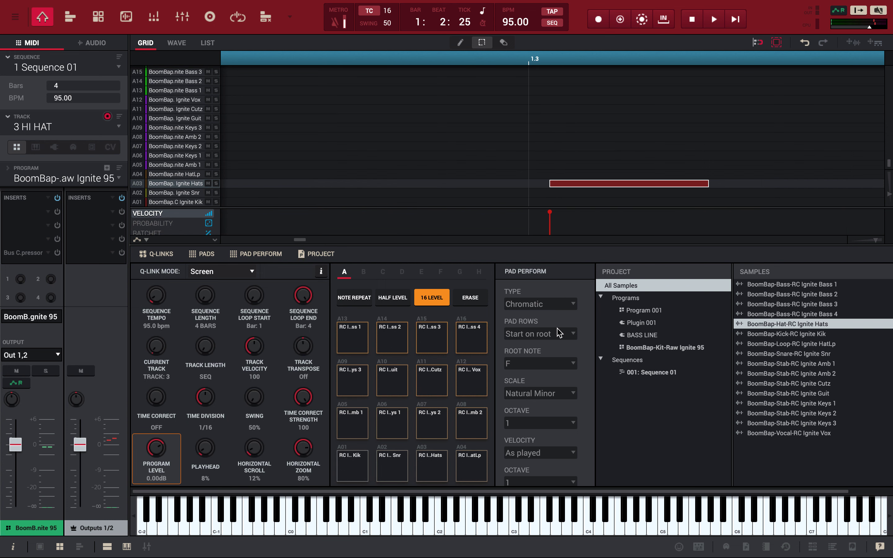
pyautogui.press('super+minus')
pyautogui.press('super+minus')
pyautogui.press('super+minus')
pyautogui.press('super+minus')
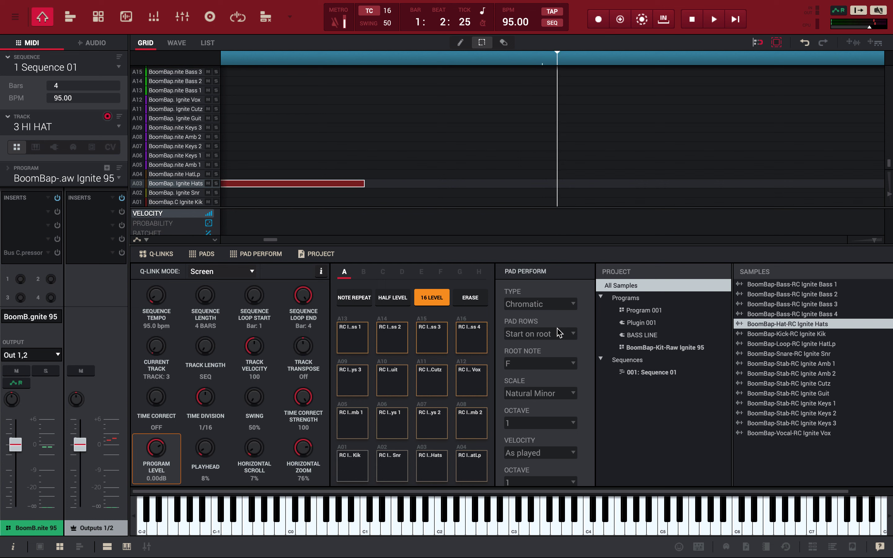
pyautogui.press('super+minus')
pyautogui.press('super+minus')
pyautogui.press('super+minus')
pyautogui.press('super+minus')
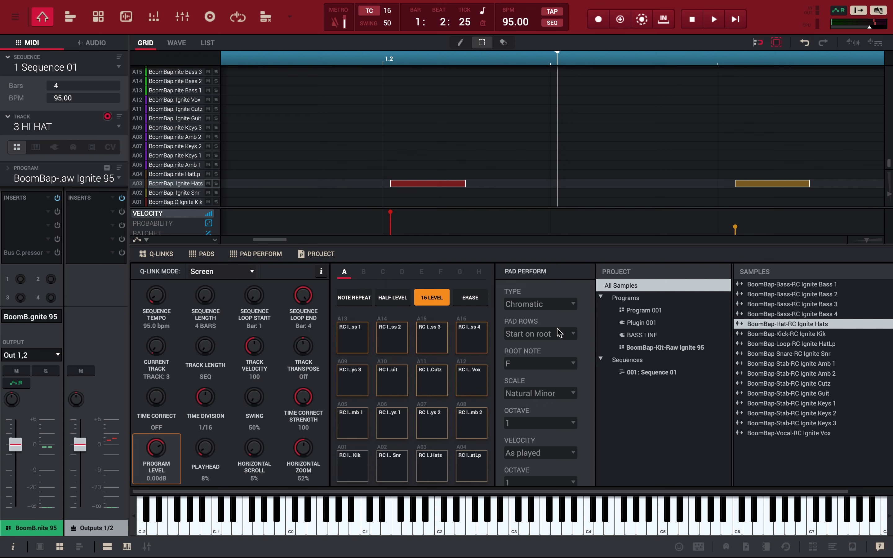
# Look through the timing correction commands and turn on Time Correct (TC)
pyautogui.click(76, 6)
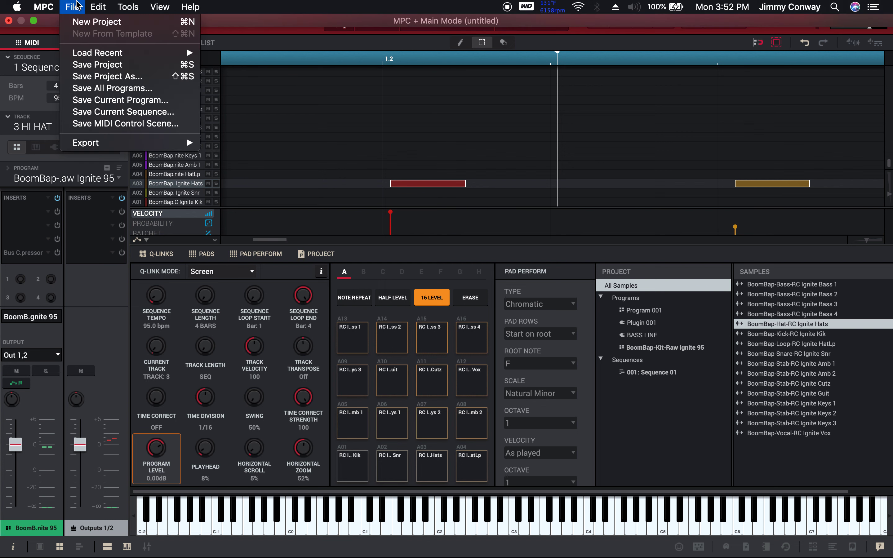
pyautogui.moveTo(107, 5)
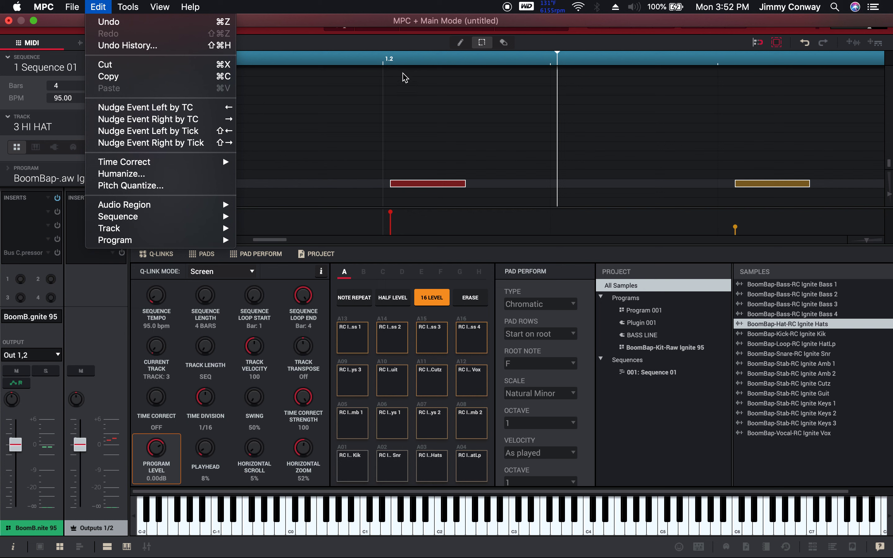
pyautogui.click(377, 21)
pyautogui.click(353, 22)
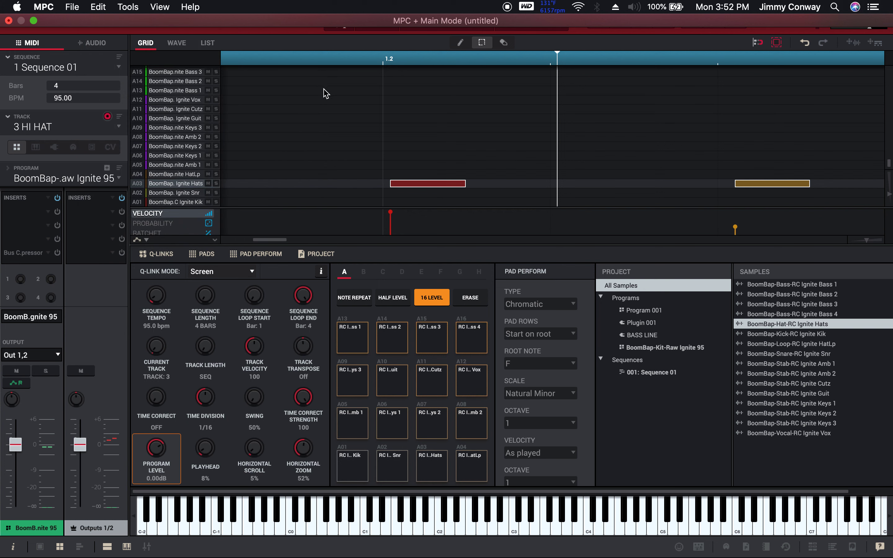
pyautogui.click(318, 69)
pyautogui.click(369, 11)
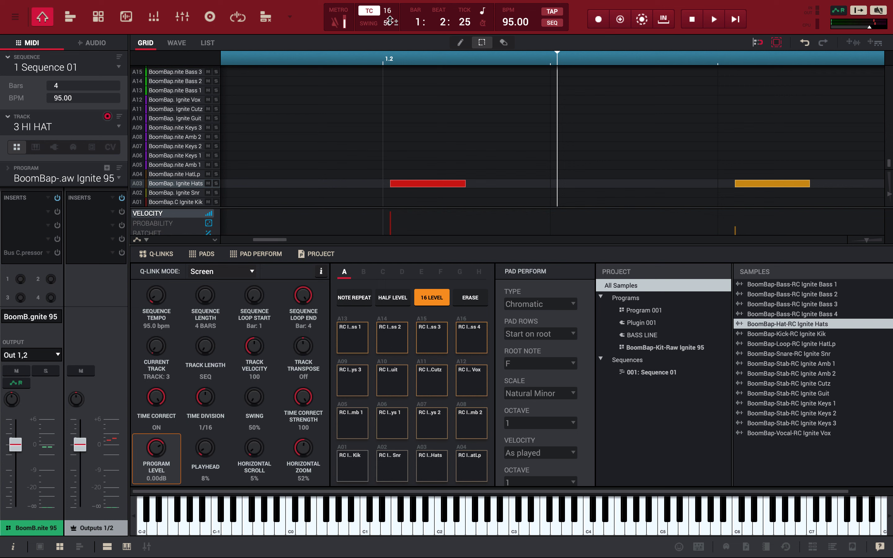
# Select all the hi-hat notes on the HI HAT track
pyautogui.hscroll(-1, 390, 21)
pyautogui.hscroll(-4, 390, 21)
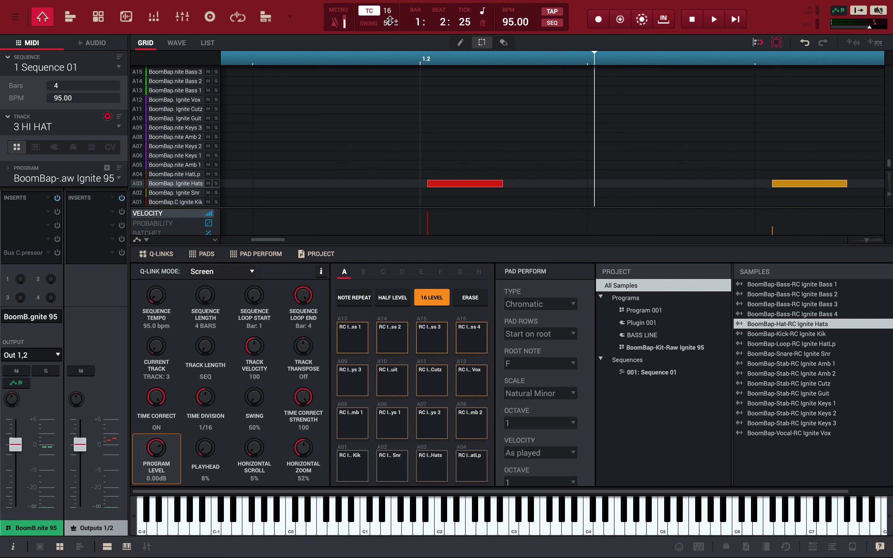
pyautogui.hotkey('ctrl', 'a')
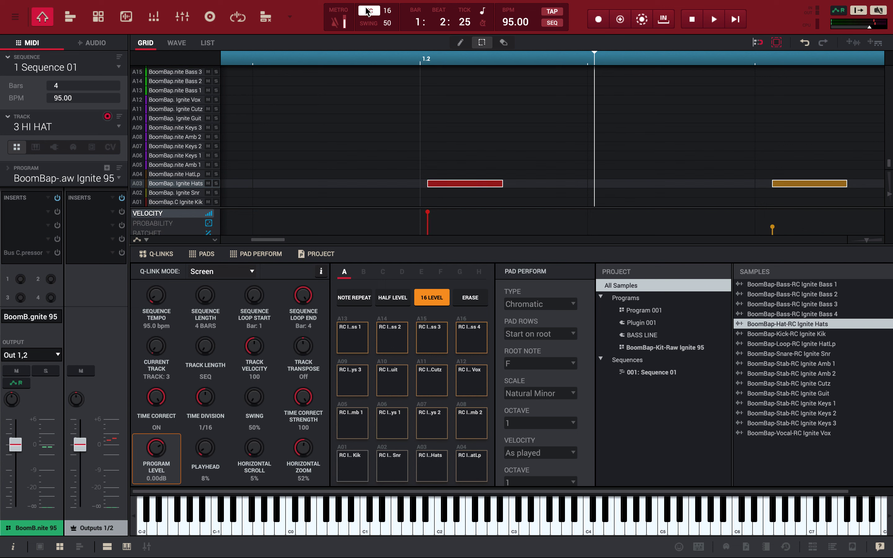
pyautogui.moveTo(364, 4)
pyautogui.click(310, 115)
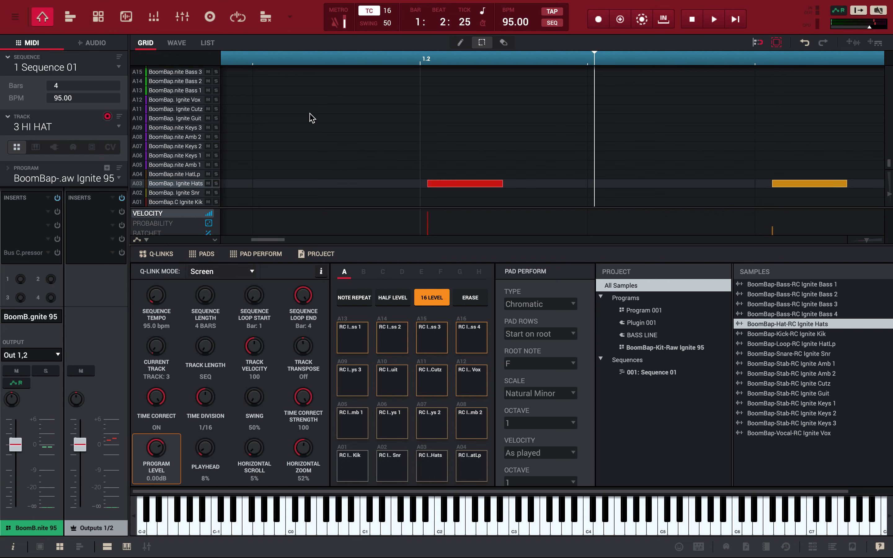
pyautogui.hotkey('ctrl', 'a')
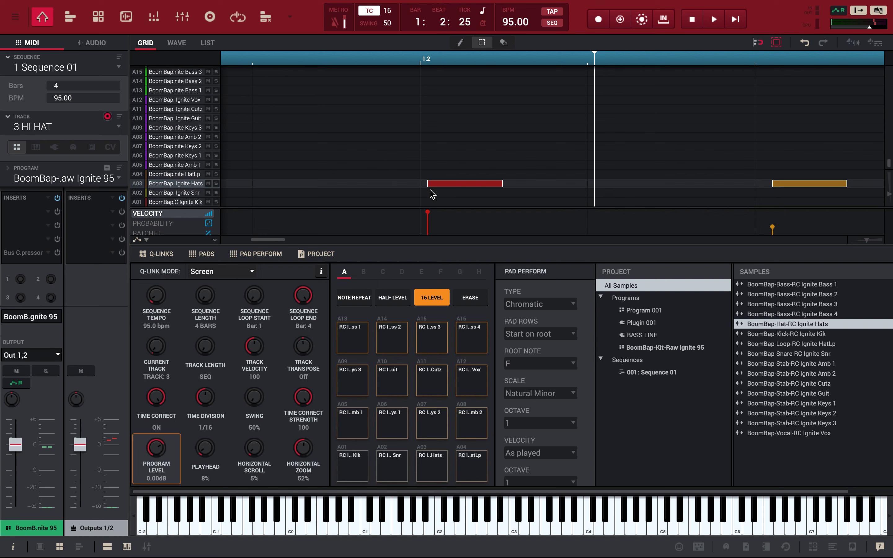
pyautogui.click(439, 182)
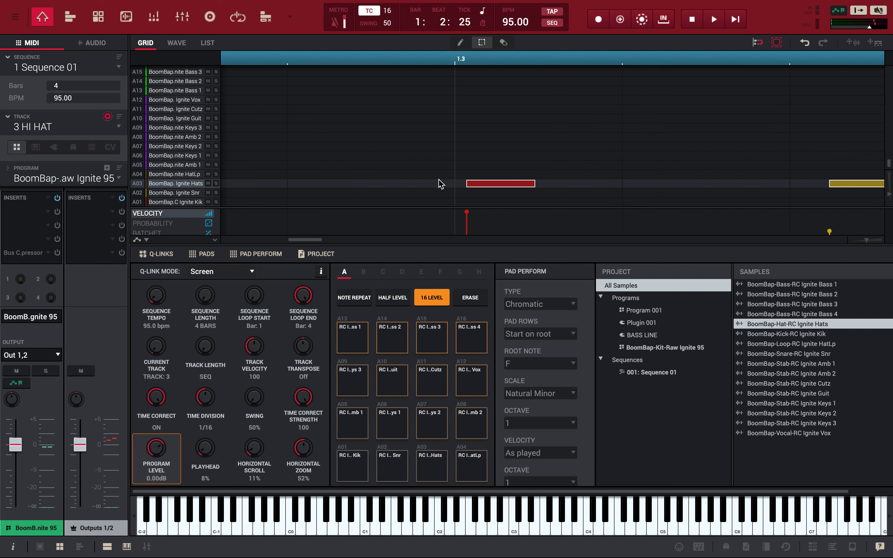
# Check the hi-hat notes' timing against the grid across bars 1 to 3
pyautogui.hscroll(5, 440, 183)
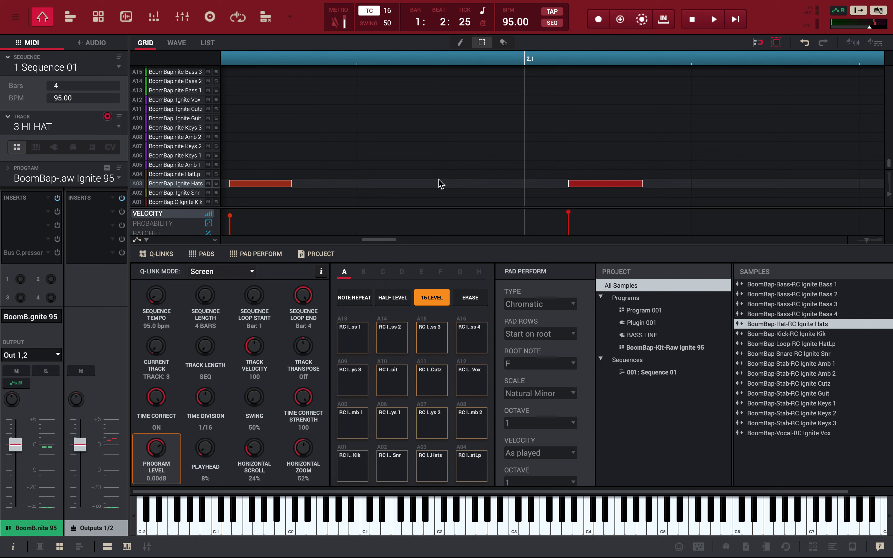
pyautogui.hscroll(2, 440, 183)
pyautogui.hscroll(4, 440, 183)
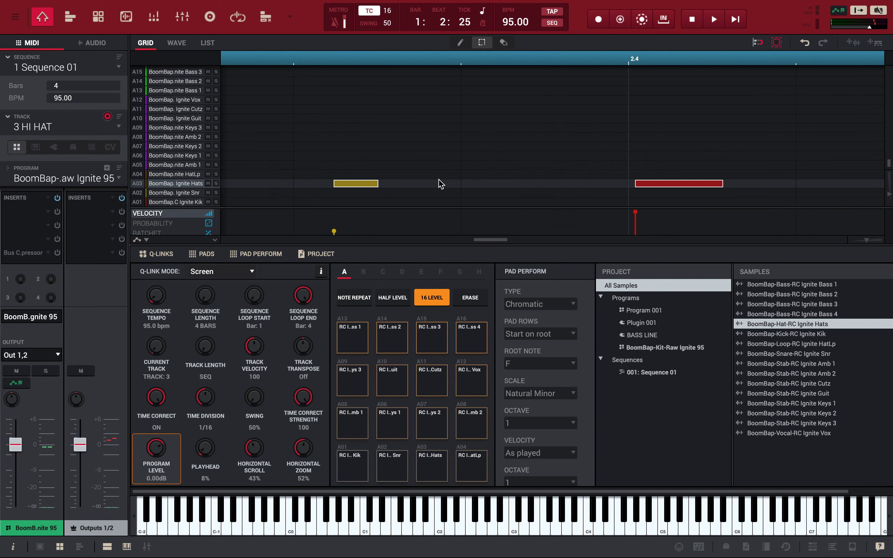
pyautogui.hscroll(2, 441, 183)
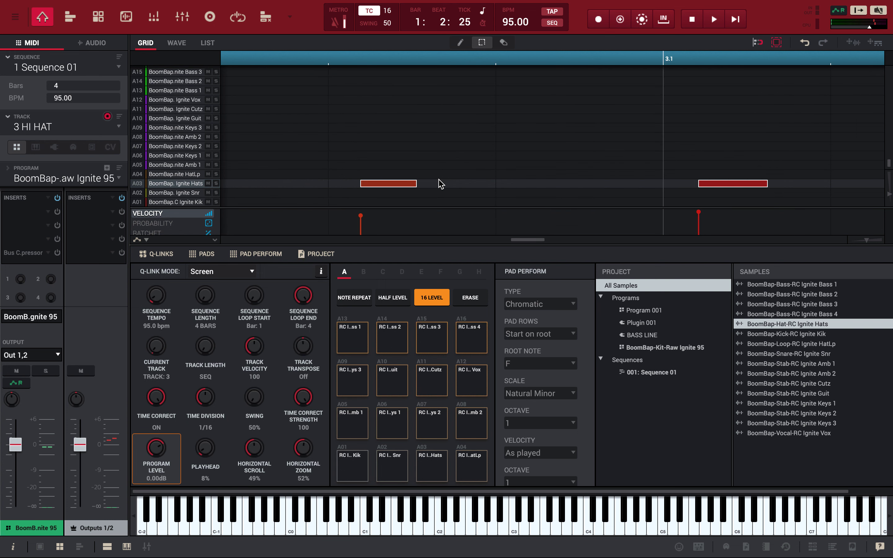
pyautogui.hscroll(-8, 440, 183)
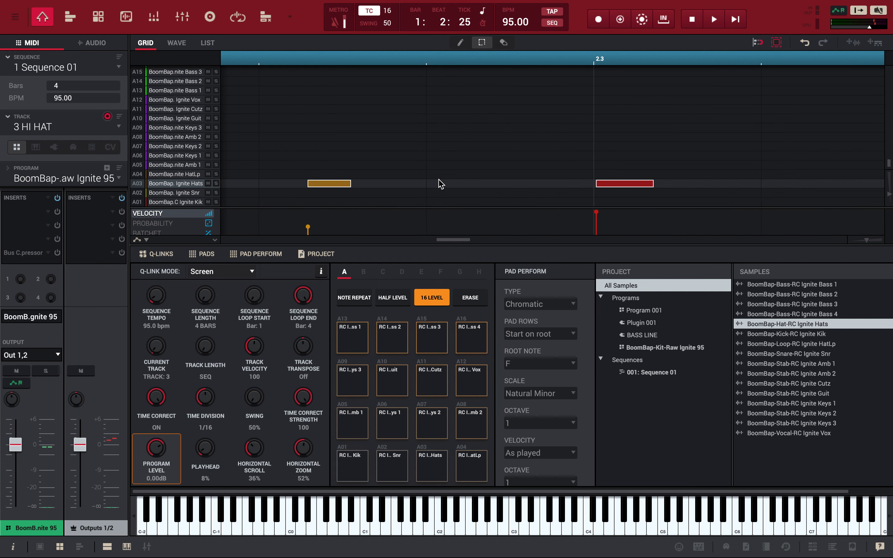
pyautogui.hscroll(-2, 440, 182)
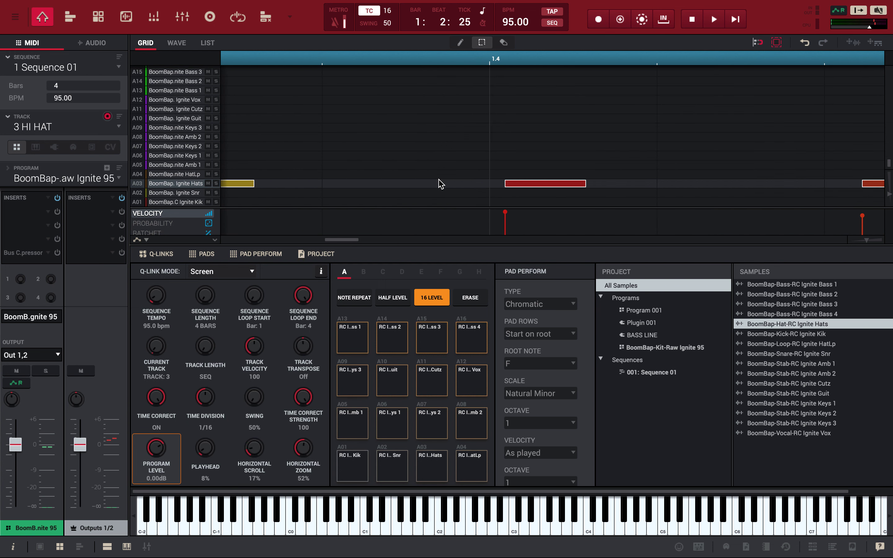
pyautogui.hscroll(-3, 440, 183)
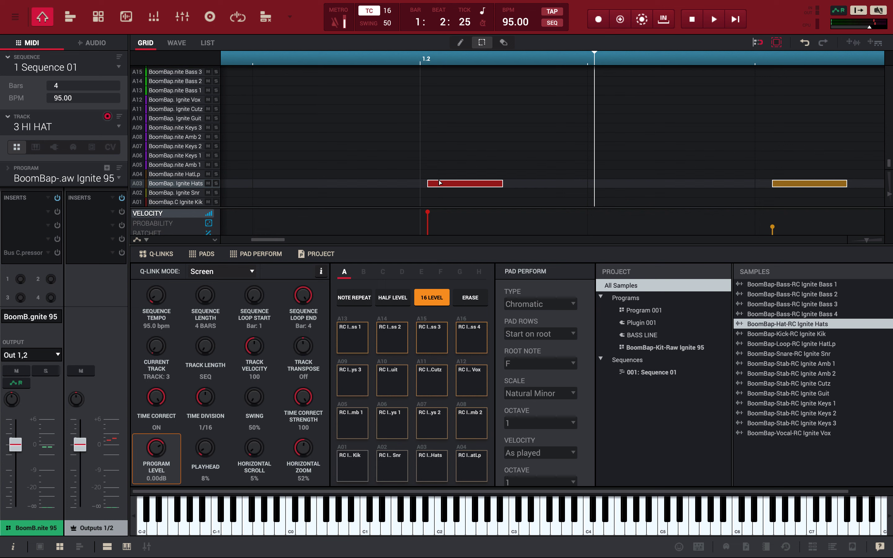
pyautogui.hscroll(4, 441, 183)
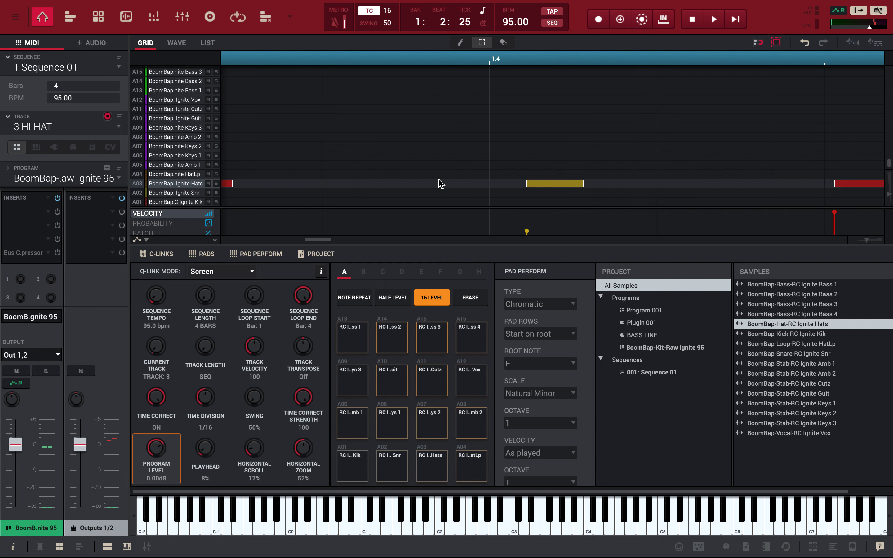
pyautogui.hscroll(2, 441, 183)
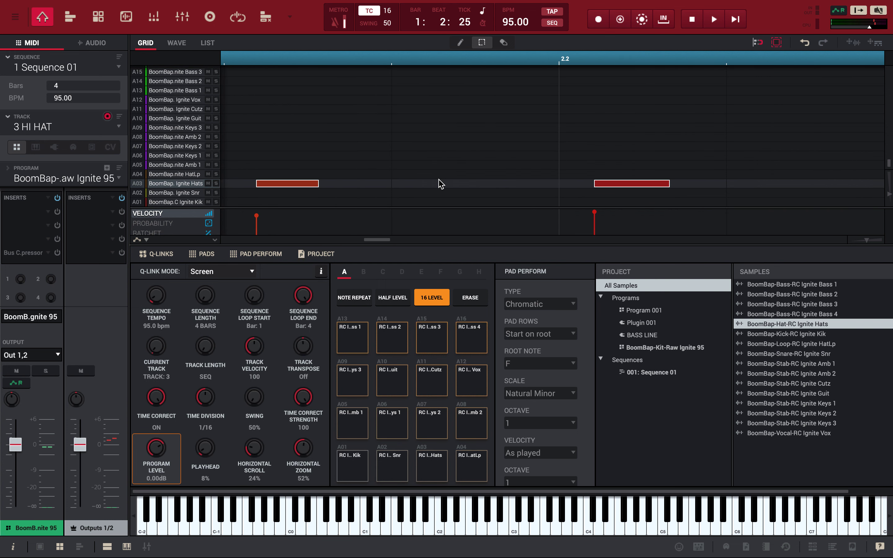
# Nudge the selected hi-hat notes left so the pattern starts at 1.1, and play back the sequence
pyautogui.press('space')
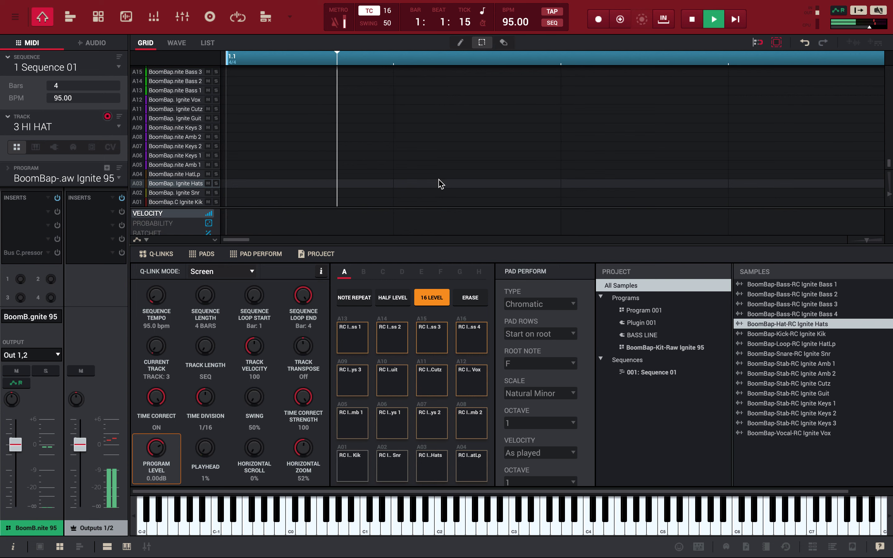
pyautogui.press('space')
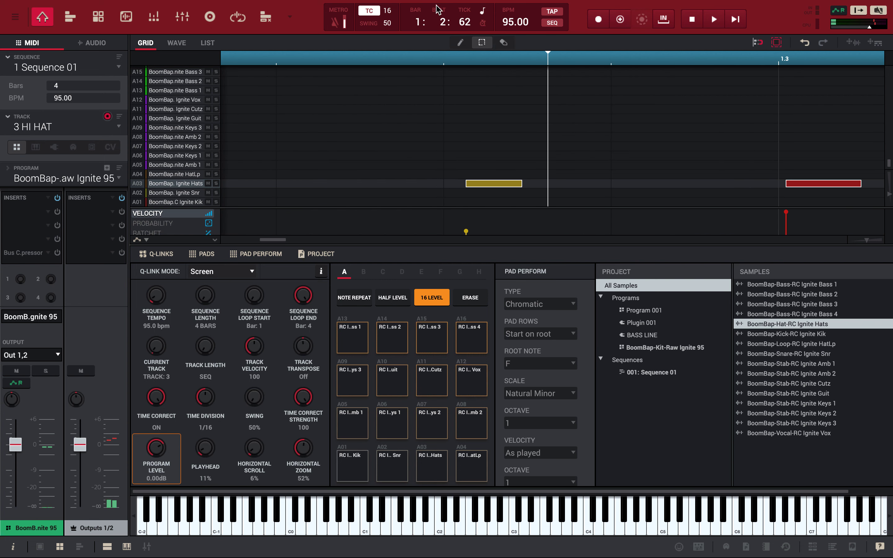
pyautogui.moveTo(404, 61); pyautogui.dragTo(404, 6)
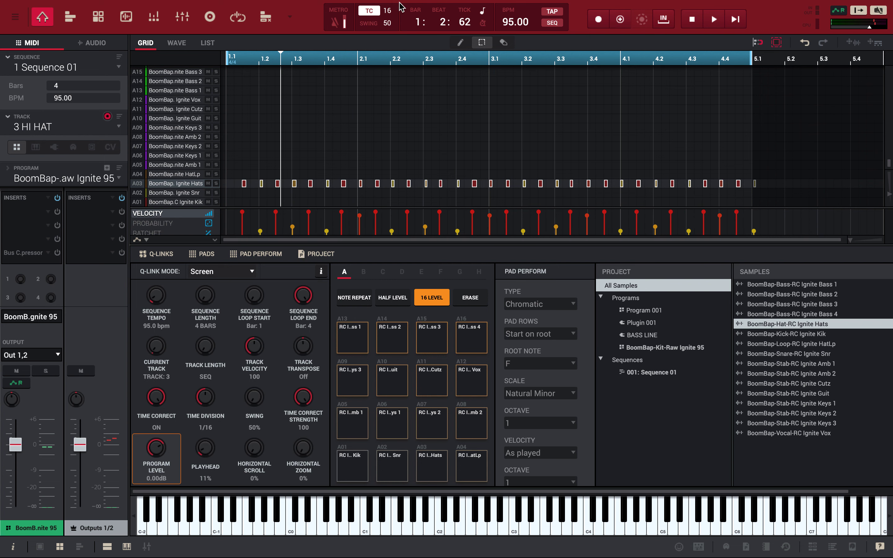
pyautogui.press('Left')
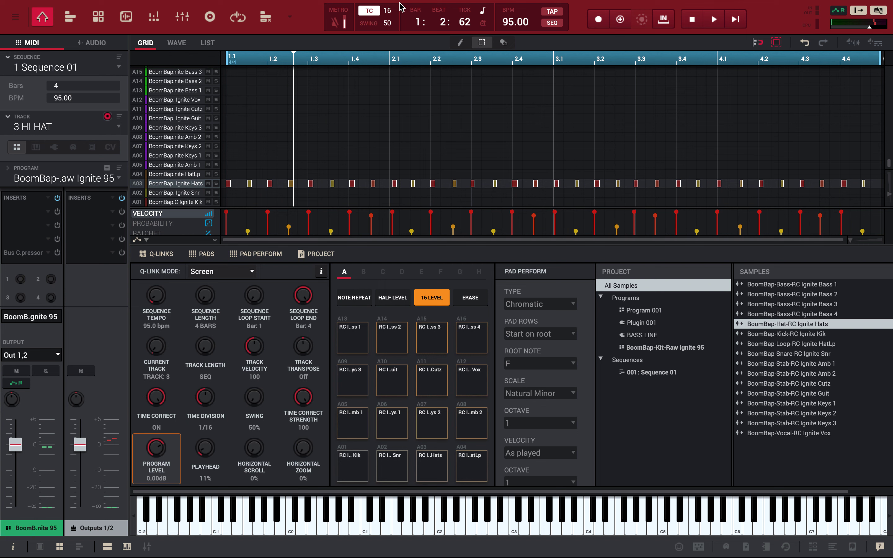
pyautogui.press('space')
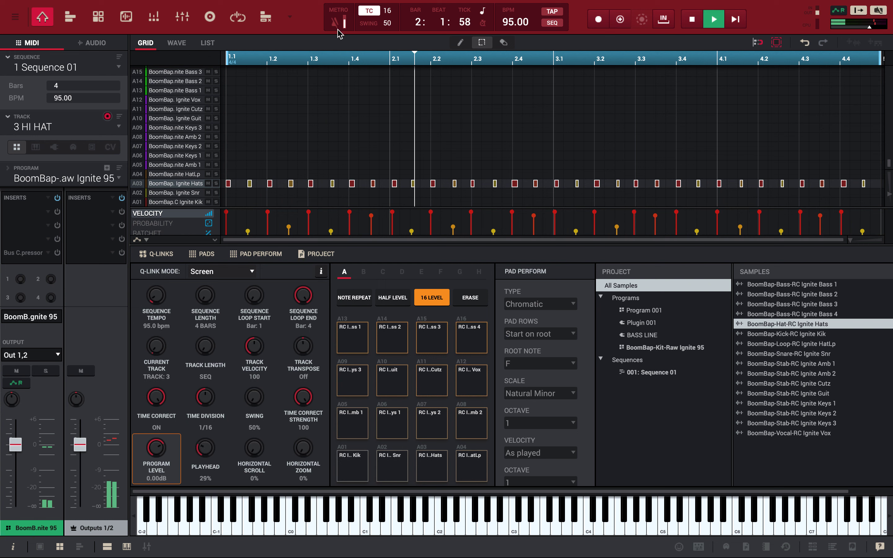
pyautogui.press('space')
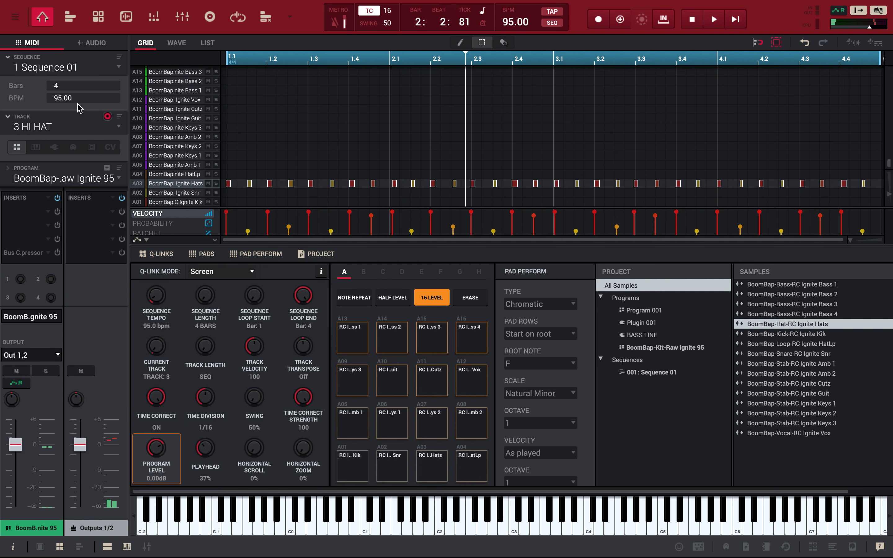
# Record the snare on beats 2 and 4 of all four bars on unused track 4, with 16 Level off
pyautogui.click(48, 130)
pyautogui.click(40, 177)
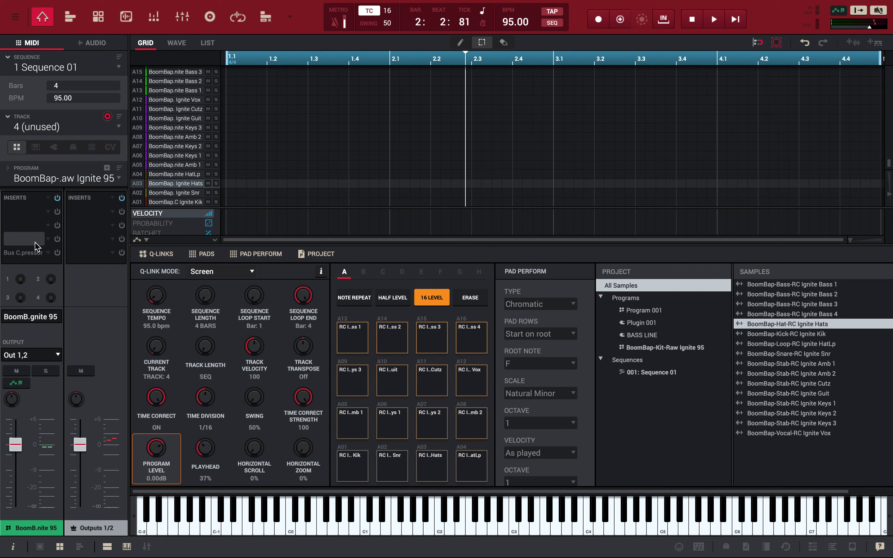
pyautogui.click(432, 295)
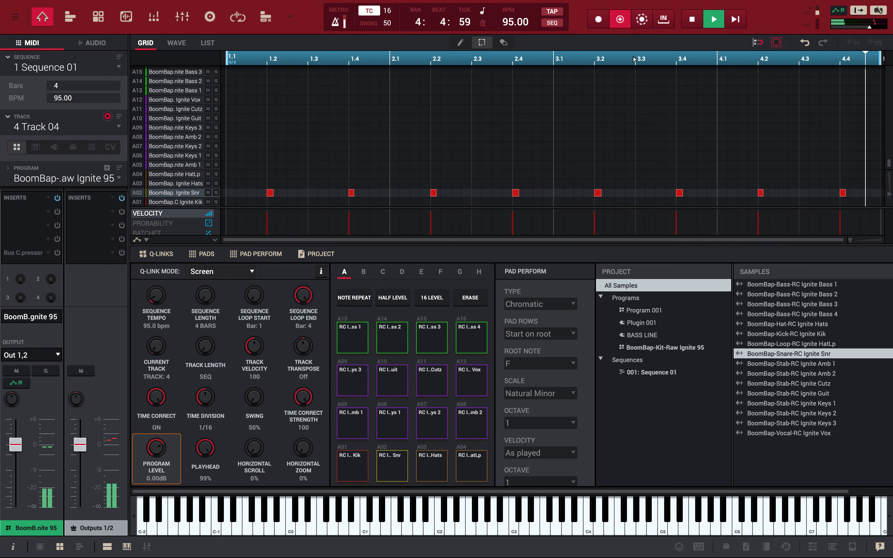
pyautogui.click(621, 21)
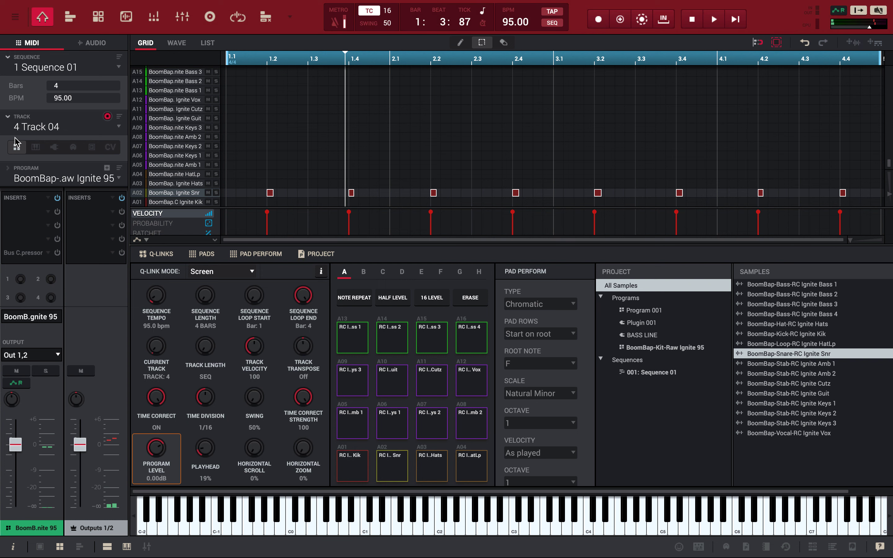
# Display the note probabilities of the HI HAT track and deselect all its notes
pyautogui.click(50, 128)
pyautogui.click(51, 165)
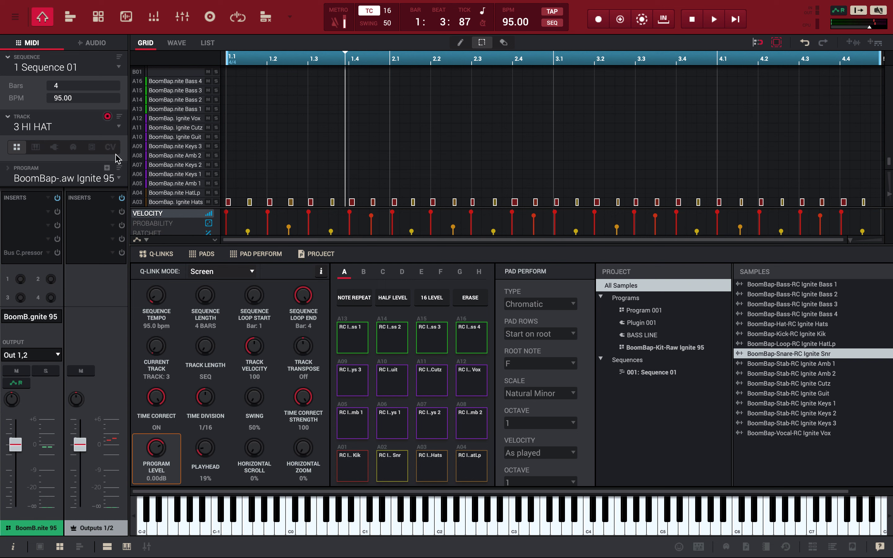
pyautogui.scroll(-2, 168, 201)
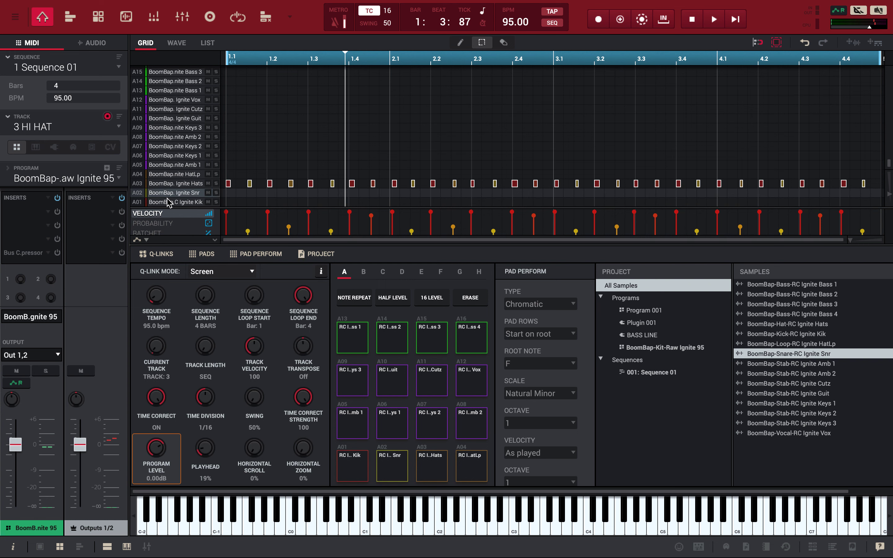
pyautogui.click(160, 224)
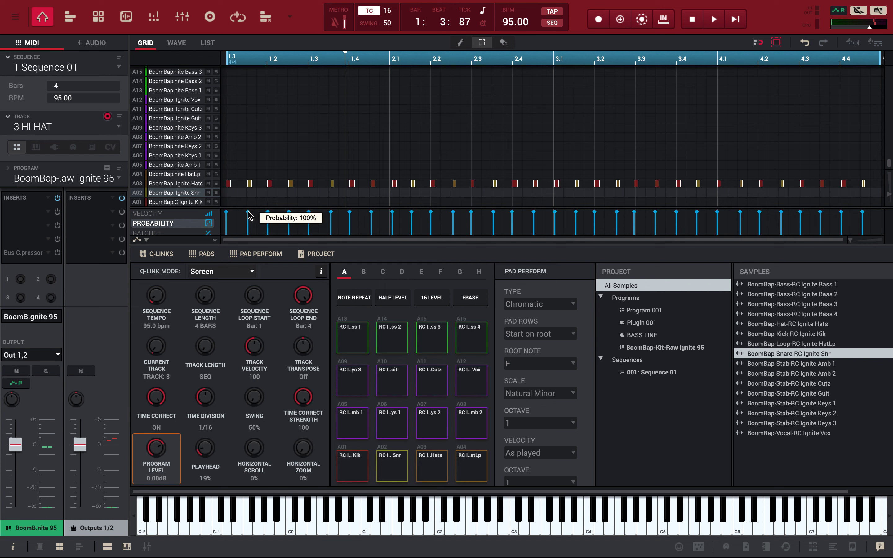
pyautogui.moveTo(250, 218)
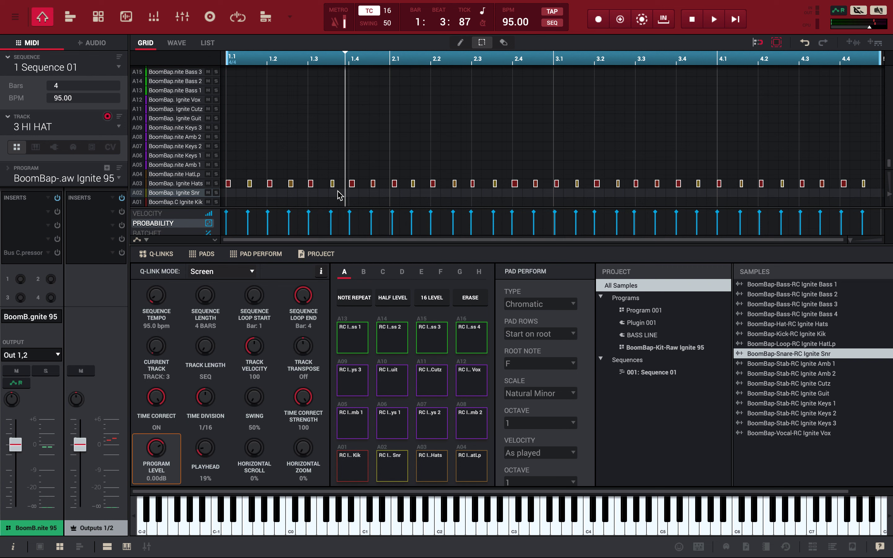
pyautogui.click(332, 213)
pyautogui.click(334, 149)
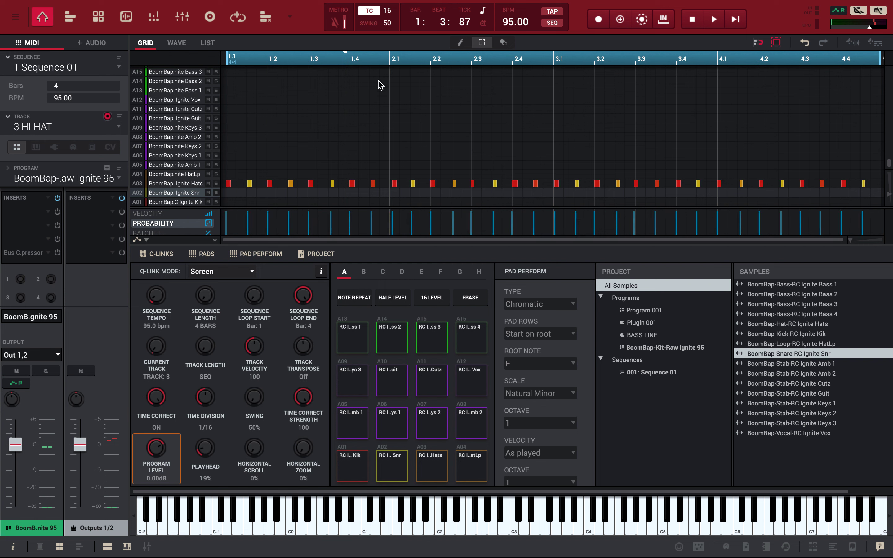
# Set the probability of the hi-hat note at 1.4 to 50% and of the one at 2.4 to about 26%
pyautogui.click(350, 215)
pyautogui.moveTo(351, 214); pyautogui.dragTo(351, 217)
pyautogui.click(348, 215)
pyautogui.moveTo(349, 219); pyautogui.dragTo(352, 226)
pyautogui.click(513, 216)
pyautogui.moveTo(514, 215); pyautogui.dragTo(511, 228)
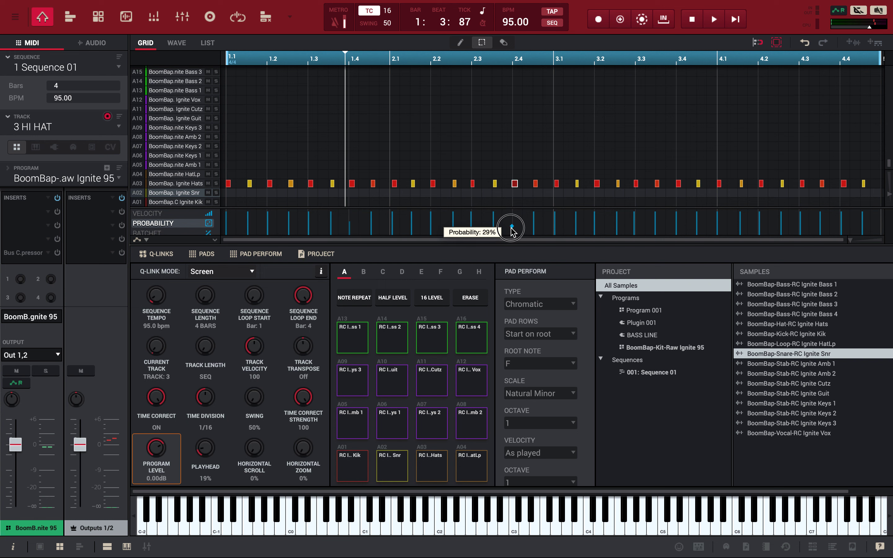
pyautogui.moveTo(511, 229); pyautogui.dragTo(511, 229)
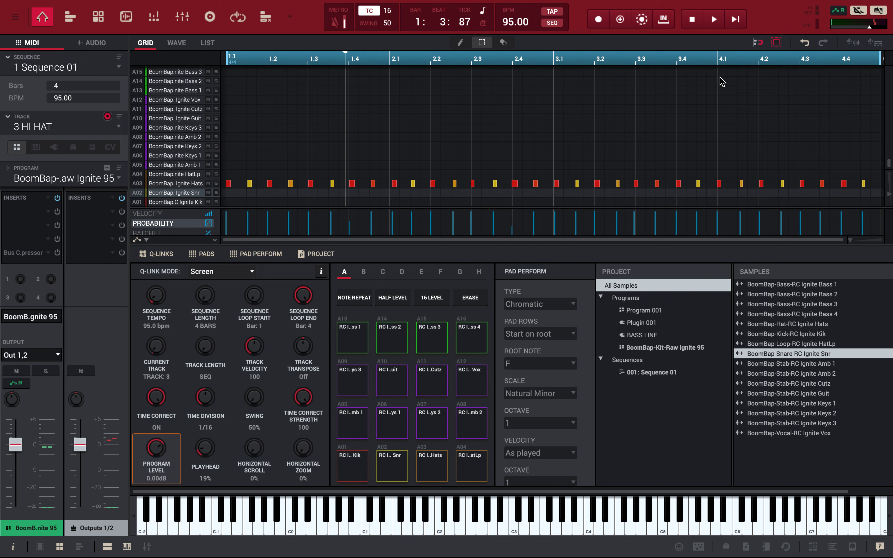
# Lower the probability of the hi-hat note at 3.4 to about 74% and of the last hi-hat note to about 12%
pyautogui.click(679, 211)
pyautogui.moveTo(678, 213); pyautogui.dragTo(678, 216)
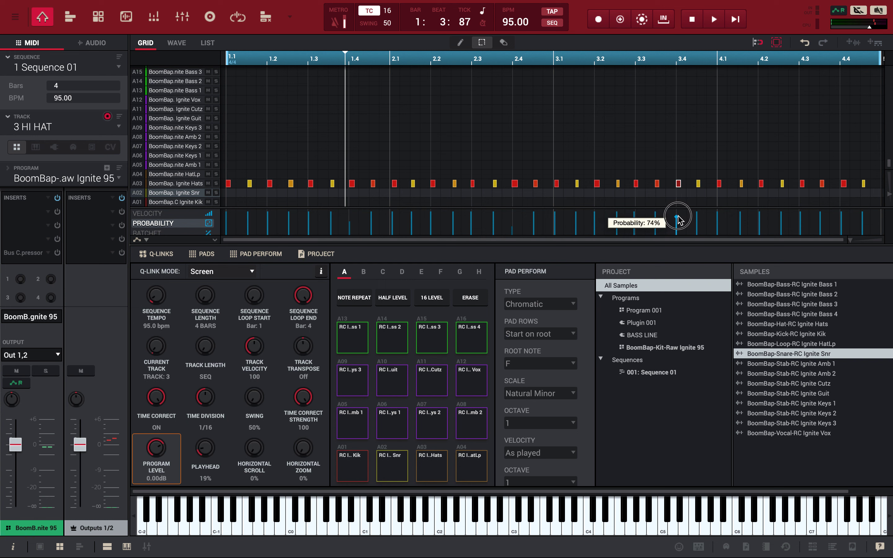
pyautogui.moveTo(678, 216); pyautogui.dragTo(679, 216)
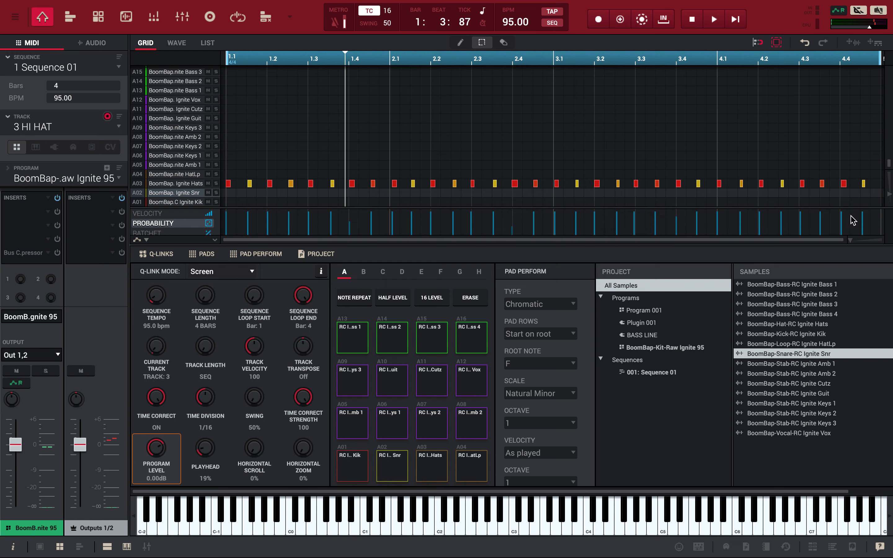
pyautogui.moveTo(866, 220); pyautogui.dragTo(867, 237)
pyautogui.moveTo(863, 238); pyautogui.dragTo(863, 228)
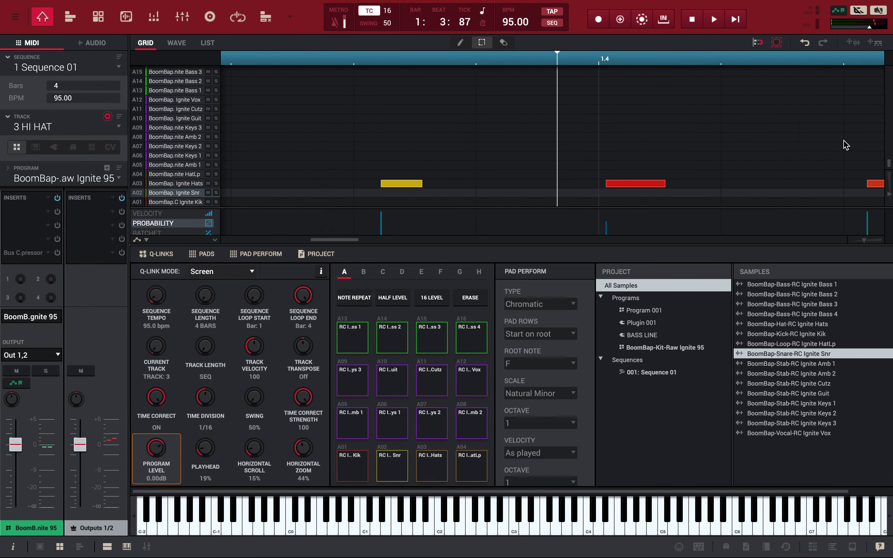
pyautogui.moveTo(813, 54); pyautogui.dragTo(803, 2)
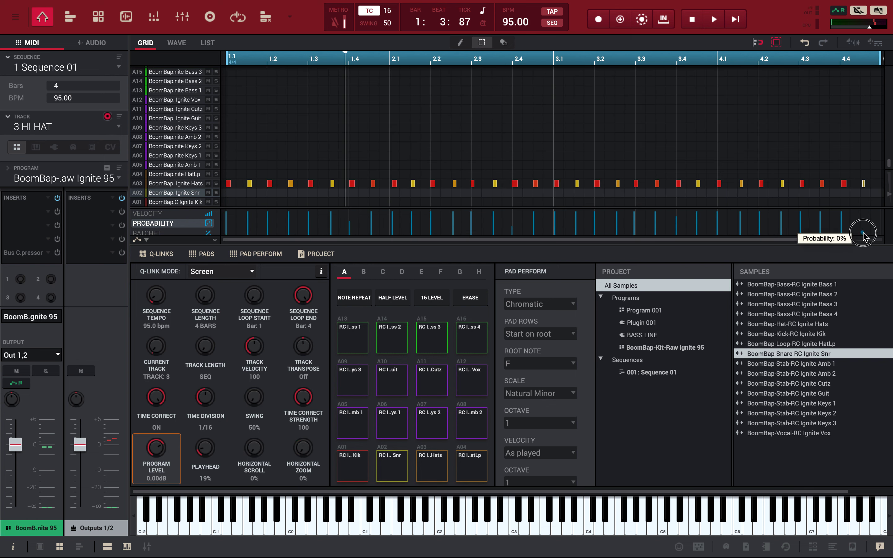
pyautogui.moveTo(862, 236)
pyautogui.mouseDown()
pyautogui.moveTo(866, 222)
pyautogui.moveTo(867, 236)
pyautogui.mouseUp()
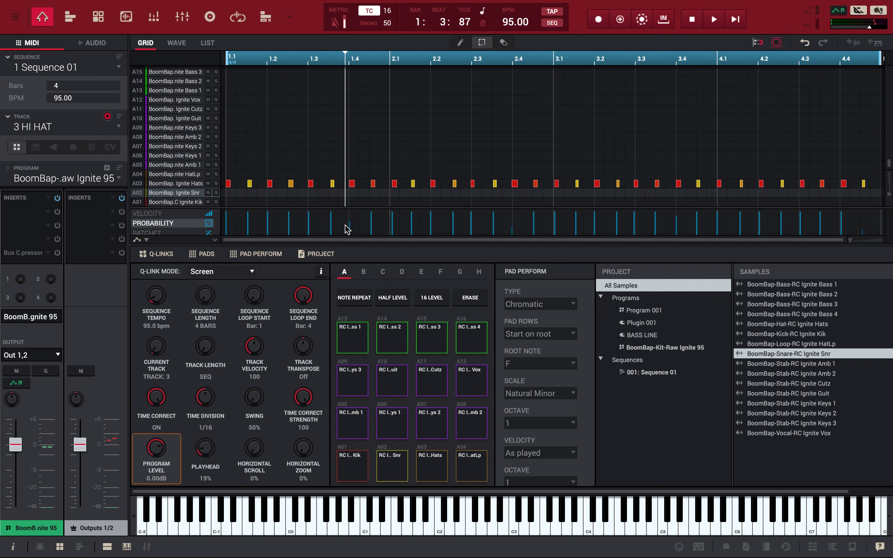
# Check the probabilities of the four altered hi-hat notes and play back the sequence
pyautogui.moveTo(349, 225); pyautogui.dragTo(350, 223)
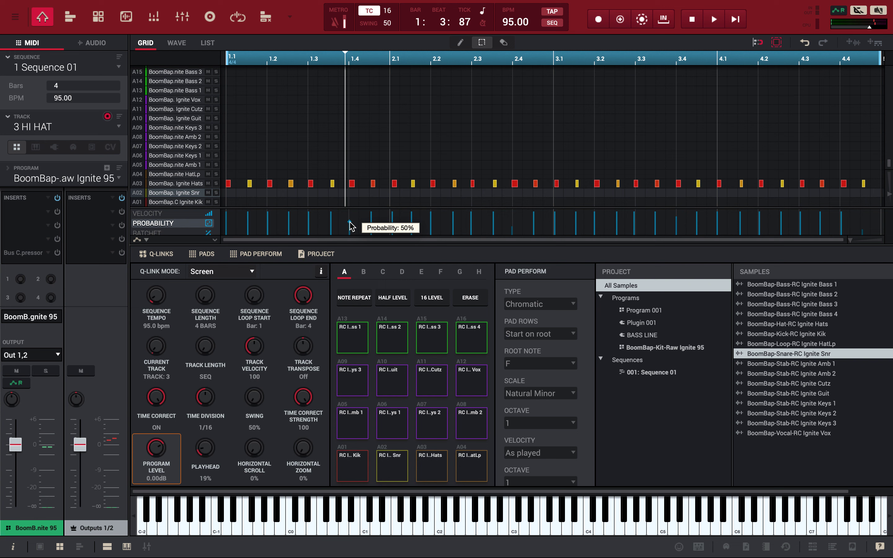
pyautogui.moveTo(512, 228); pyautogui.dragTo(516, 232)
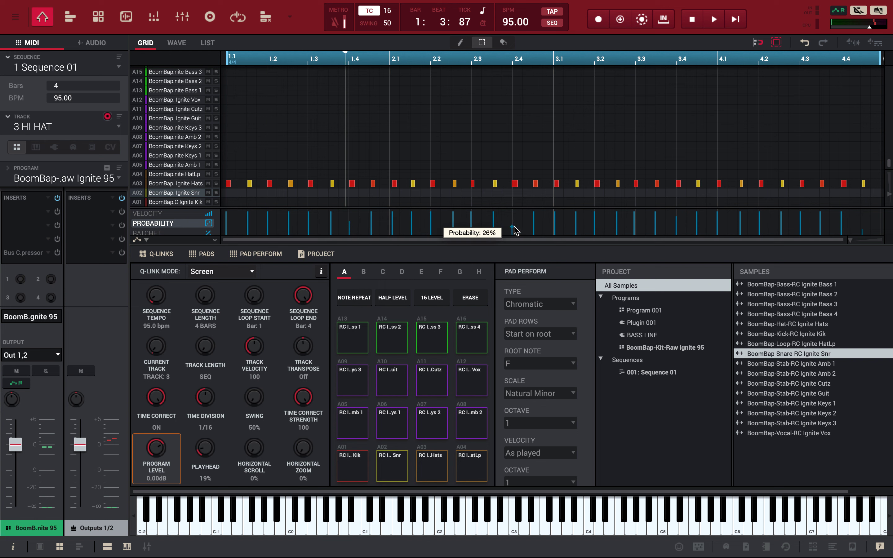
pyautogui.moveTo(677, 224); pyautogui.dragTo(679, 221)
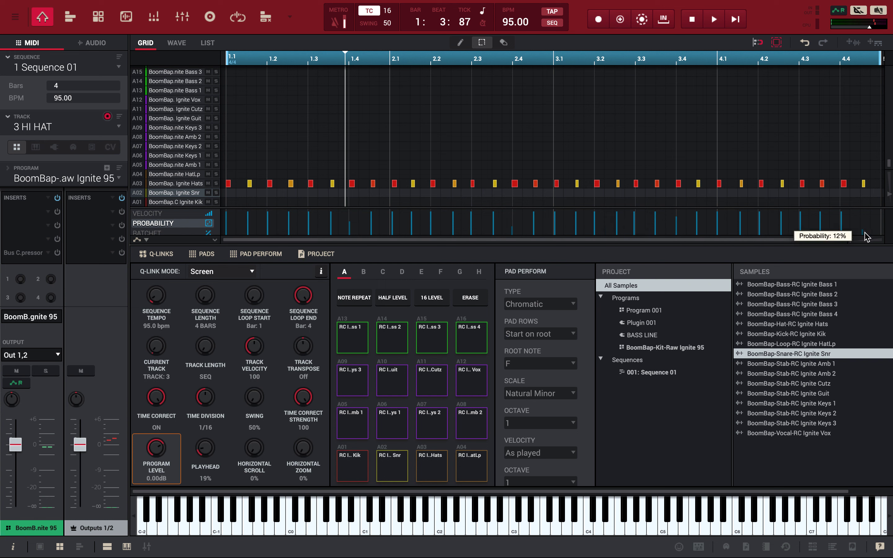
pyautogui.moveTo(867, 235); pyautogui.dragTo(868, 238)
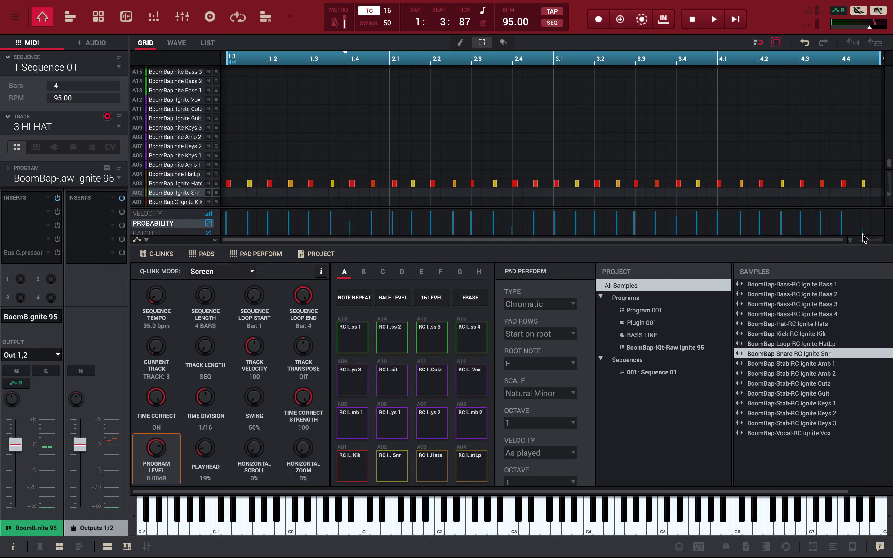
pyautogui.press('space')
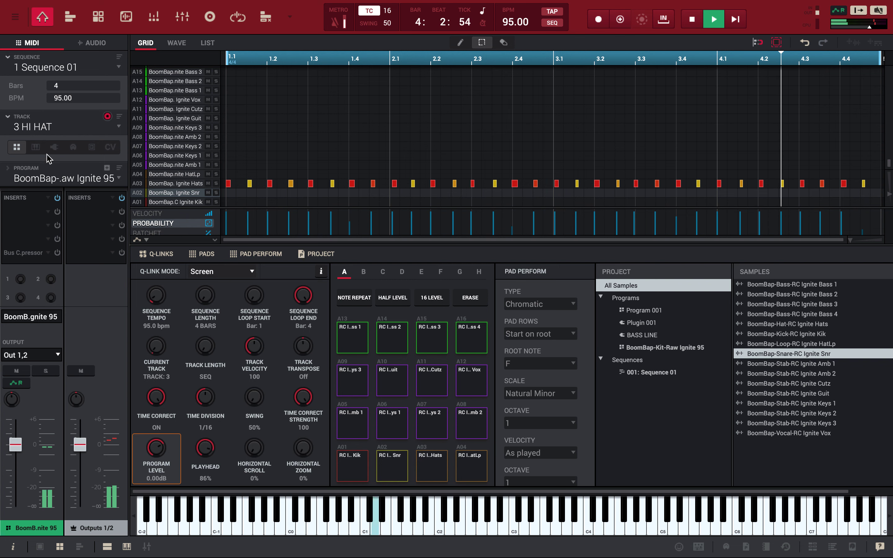
# Rename track 4 as SNARE and lower the drum program's level to -18.0 dB
pyautogui.click(51, 130)
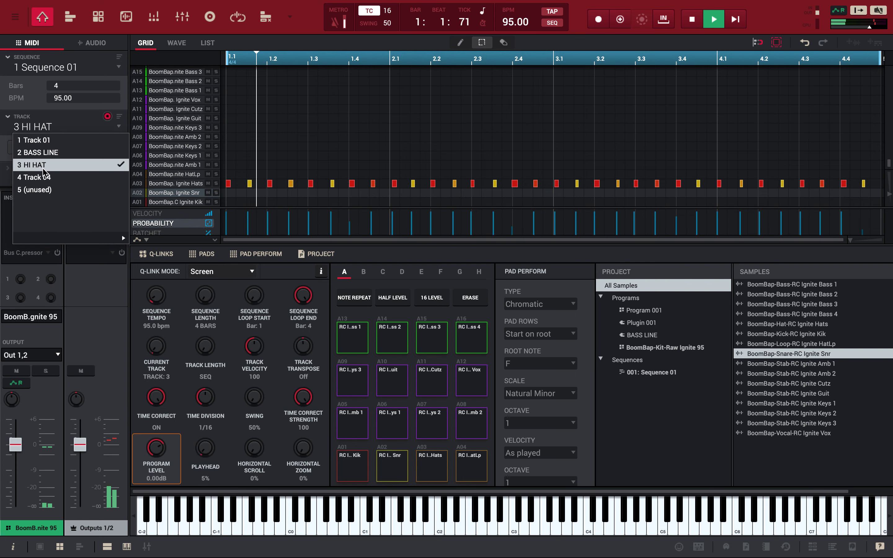
pyautogui.click(43, 177)
pyautogui.doubleClick(33, 125)
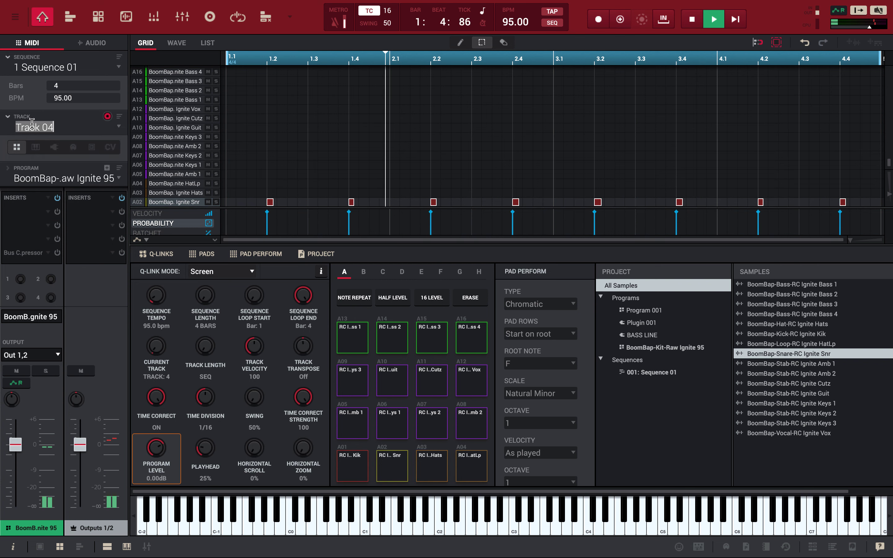
pyautogui.write('SNARE')
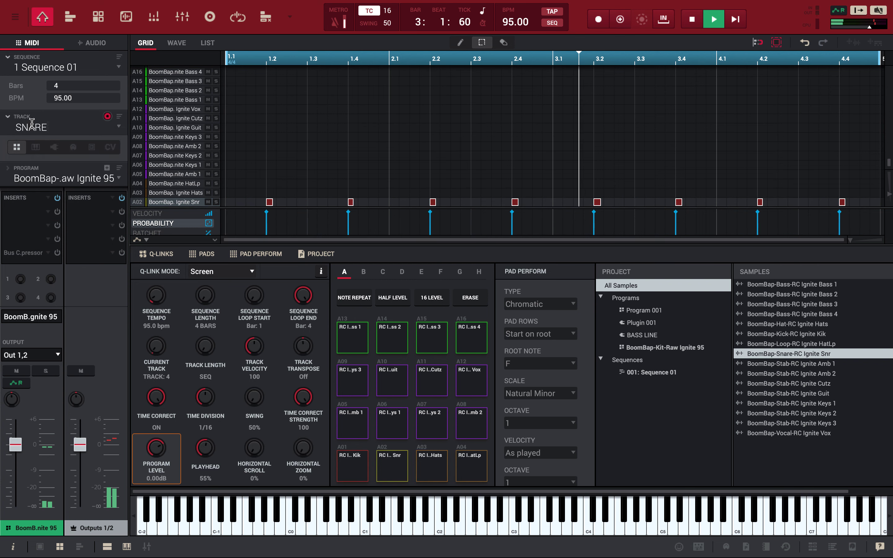
pyautogui.press('Return')
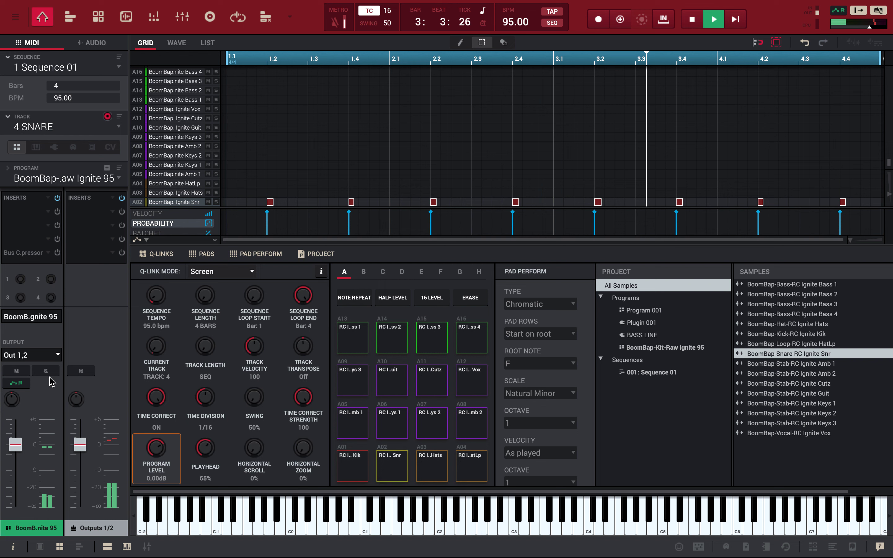
pyautogui.moveTo(15, 445); pyautogui.dragTo(3, 491)
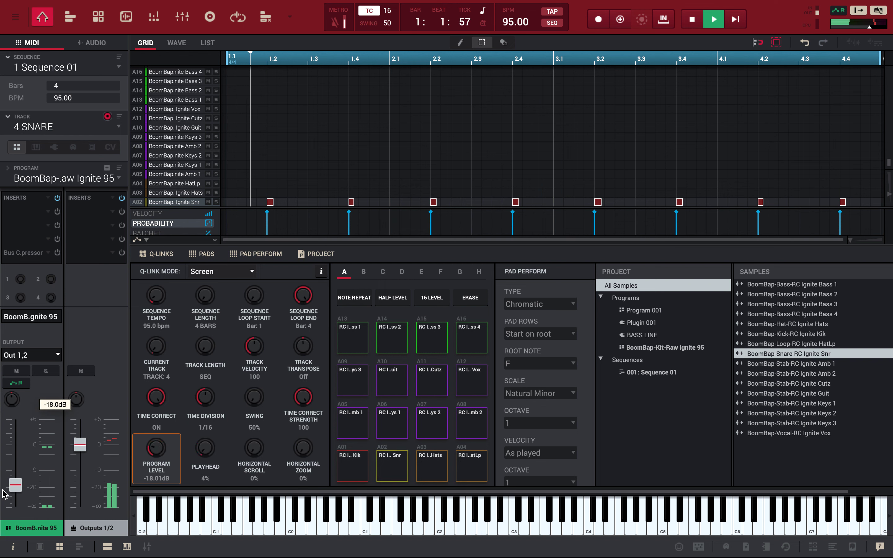
# Raise the velocities of the quiet off-beat hi-hat notes across bars 1 to 4 of the HI HAT track
pyautogui.click(55, 127)
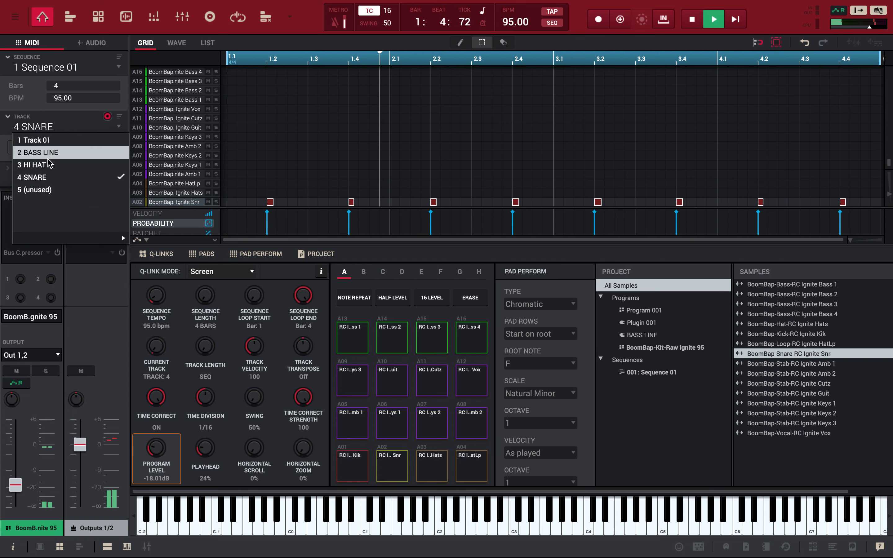
pyautogui.click(37, 165)
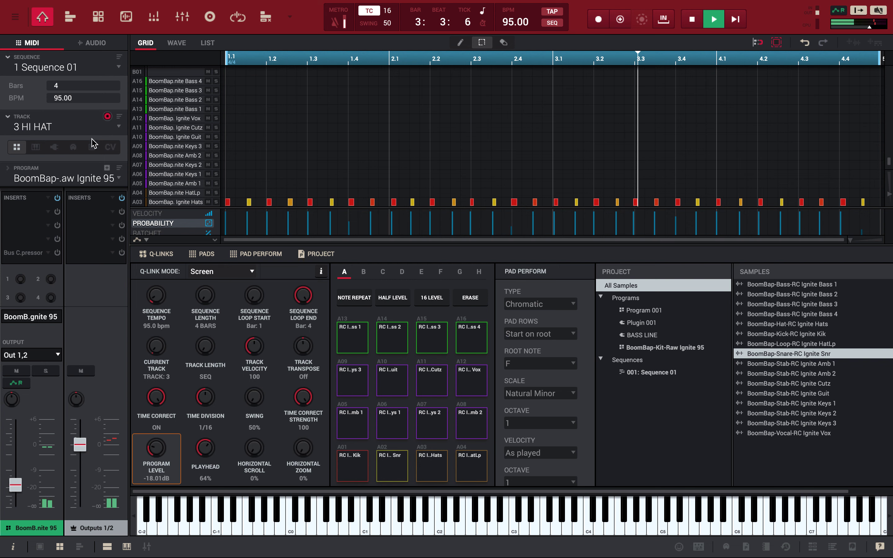
pyautogui.click(169, 214)
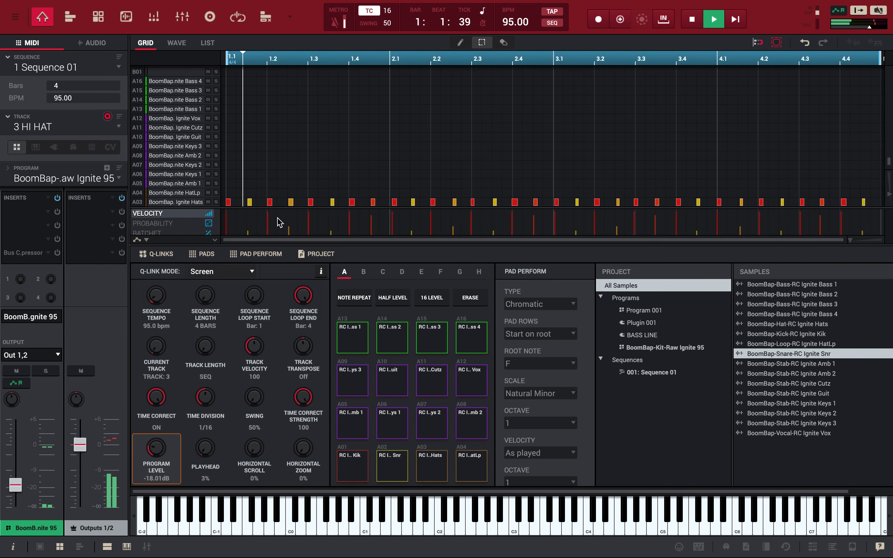
pyautogui.moveTo(248, 232); pyautogui.dragTo(248, 221)
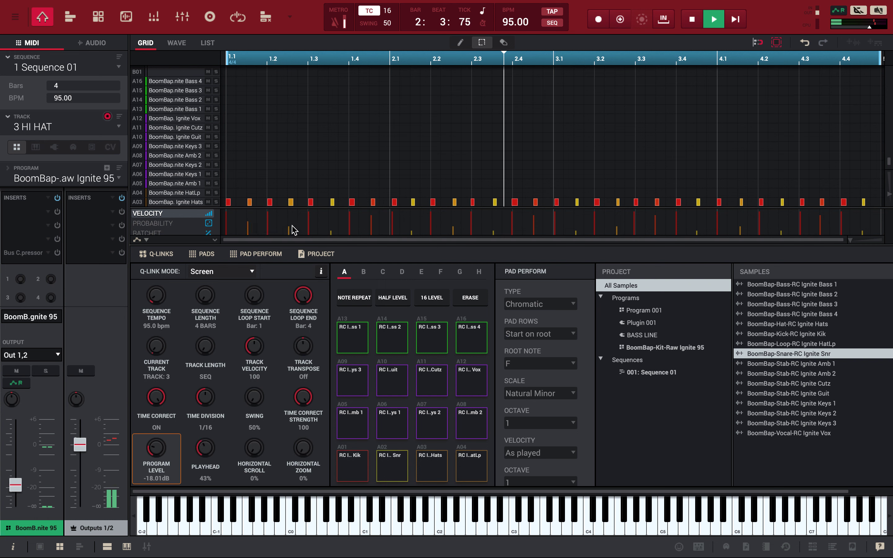
pyautogui.moveTo(331, 231); pyautogui.dragTo(331, 221)
pyautogui.moveTo(411, 231); pyautogui.dragTo(412, 220)
pyautogui.moveTo(495, 231); pyautogui.dragTo(494, 220)
pyautogui.moveTo(575, 232); pyautogui.dragTo(618, 221)
pyautogui.moveTo(696, 231); pyautogui.dragTo(695, 219)
pyautogui.moveTo(782, 232); pyautogui.dragTo(779, 218)
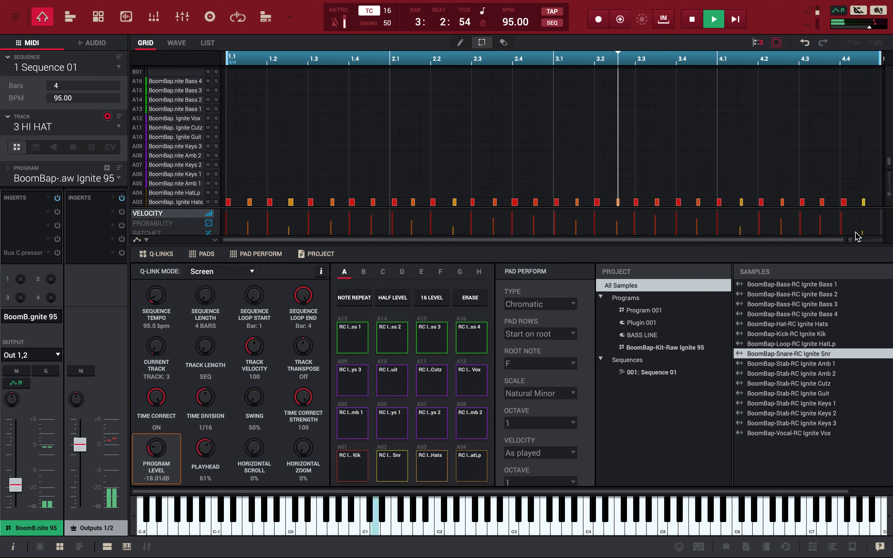
# Raise the last hi-hat note's velocity to 94, the one after 4.1 to 100, and the off-beat notes after 1.1 and 1.2
pyautogui.moveTo(862, 235); pyautogui.dragTo(862, 220)
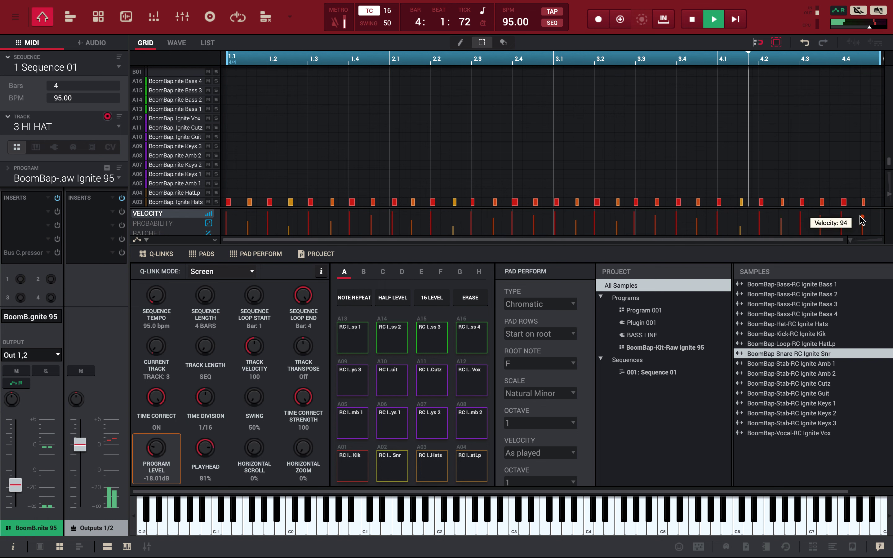
pyautogui.moveTo(740, 227); pyautogui.dragTo(739, 217)
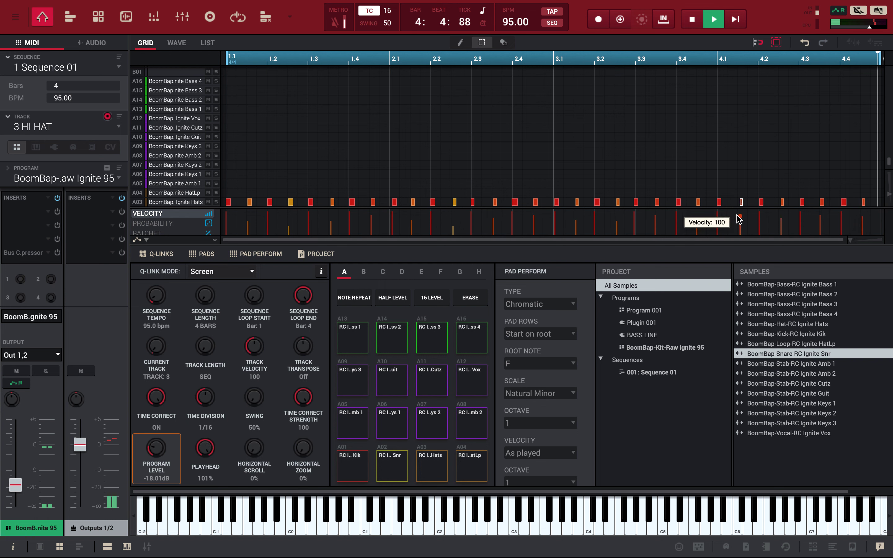
pyautogui.moveTo(615, 223); pyautogui.dragTo(616, 218)
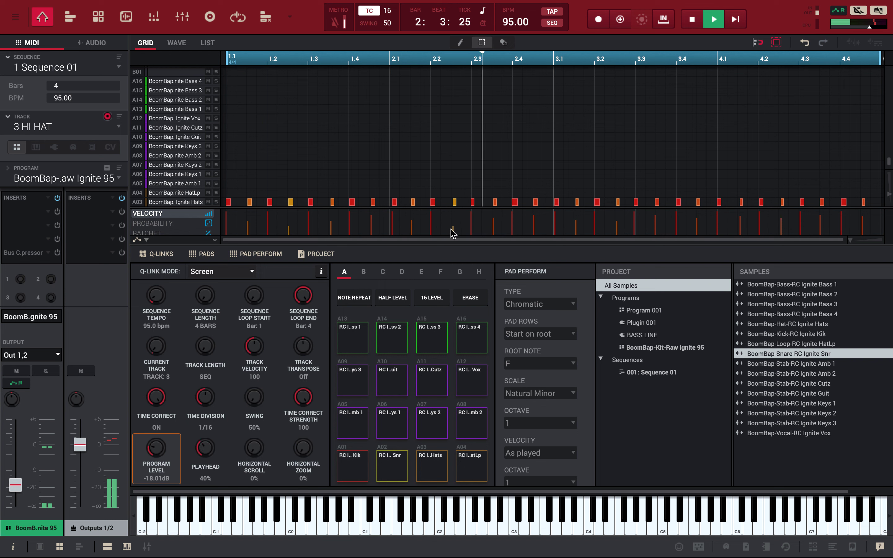
pyautogui.moveTo(452, 228); pyautogui.dragTo(450, 215)
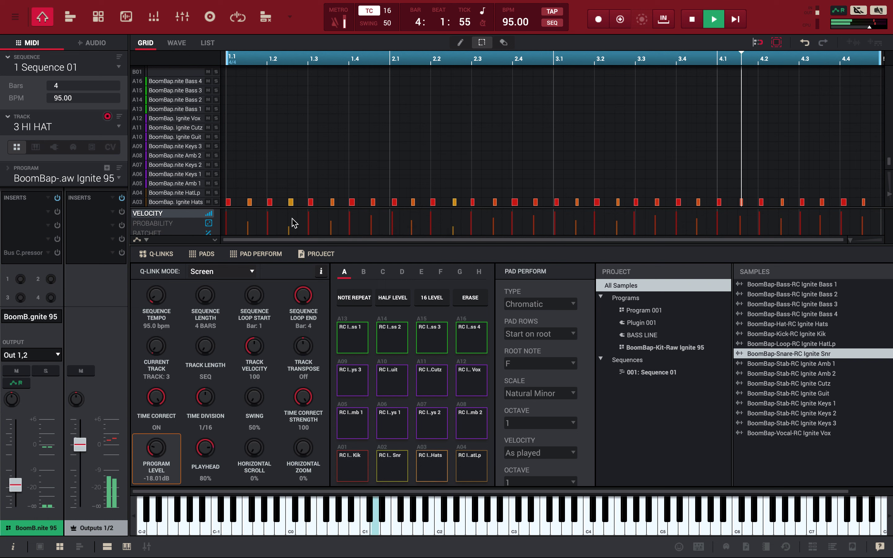
pyautogui.moveTo(289, 227); pyautogui.dragTo(247, 217)
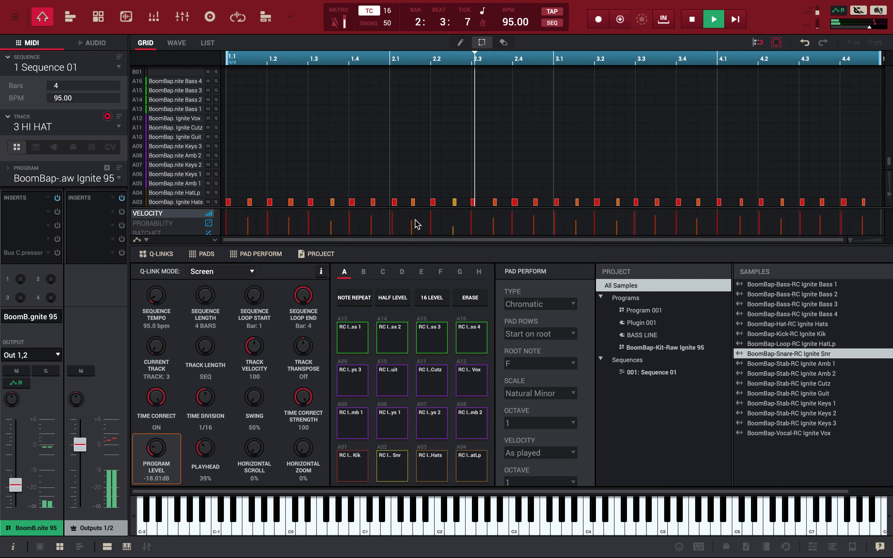
# Lower the drum program's level to -24.4 dB during playback
pyautogui.moveTo(26, 467)
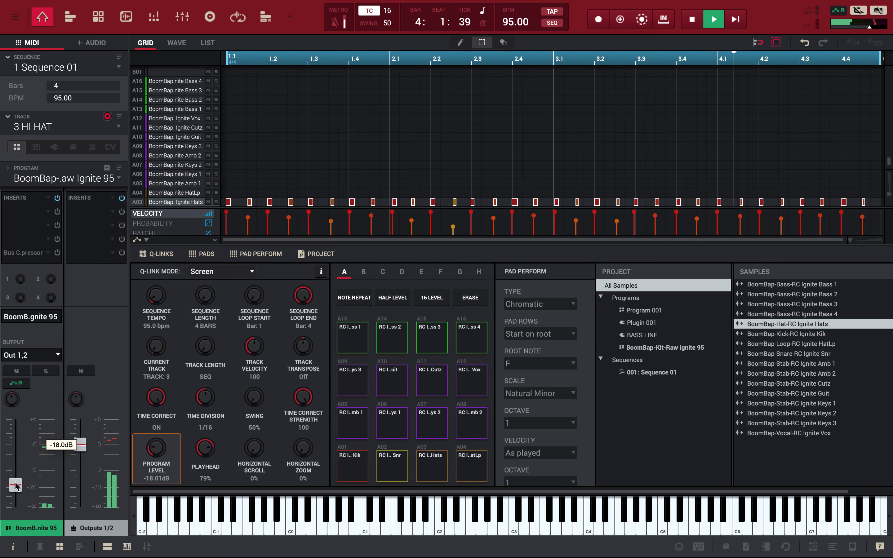
pyautogui.moveTo(15, 484)
pyautogui.mouseDown()
pyautogui.moveTo(14, 464)
pyautogui.moveTo(15, 492)
pyautogui.mouseUp()
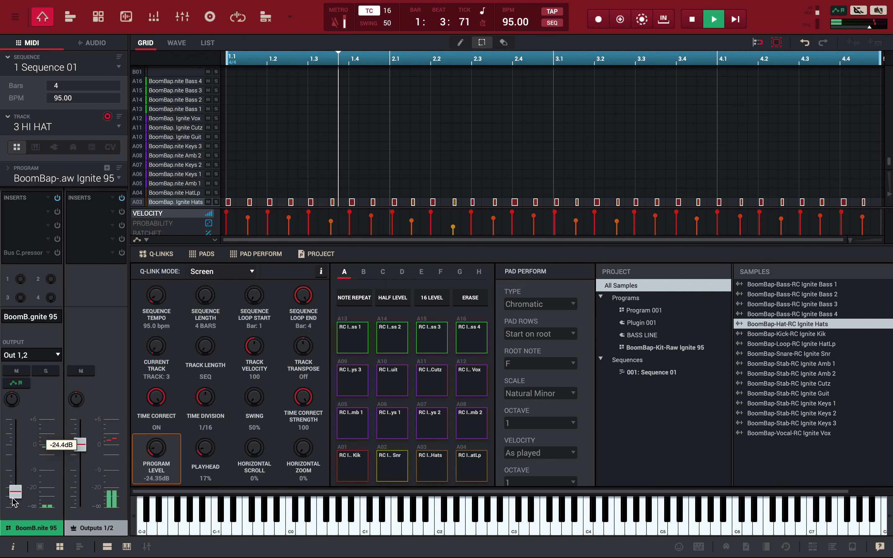
# Open the BoomBap-Hat-RC Ignite Hats sample for editing and apply a gain change of 10
pyautogui.click(40, 547)
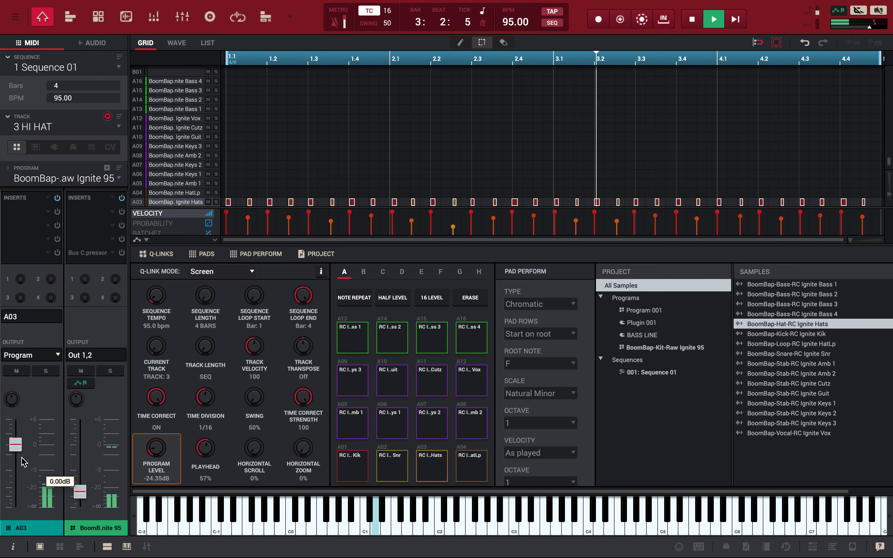
pyautogui.click(125, 18)
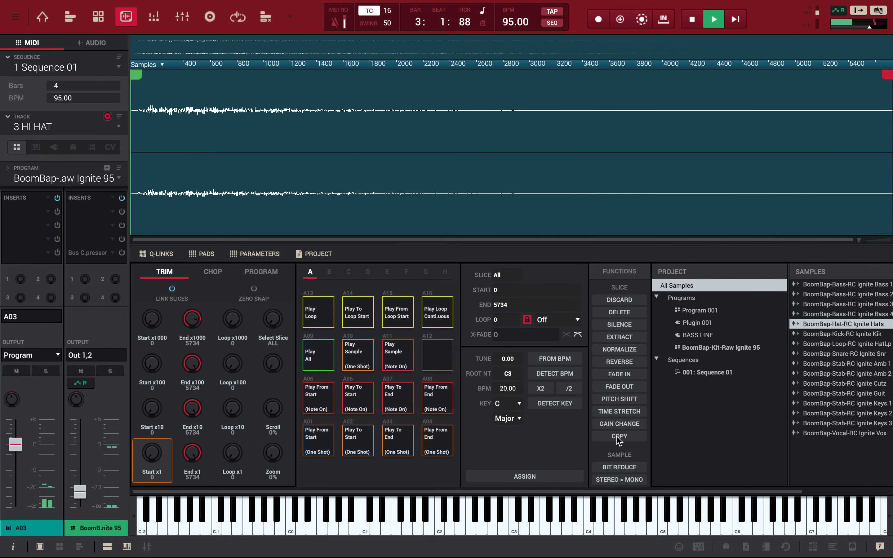
pyautogui.click(614, 423)
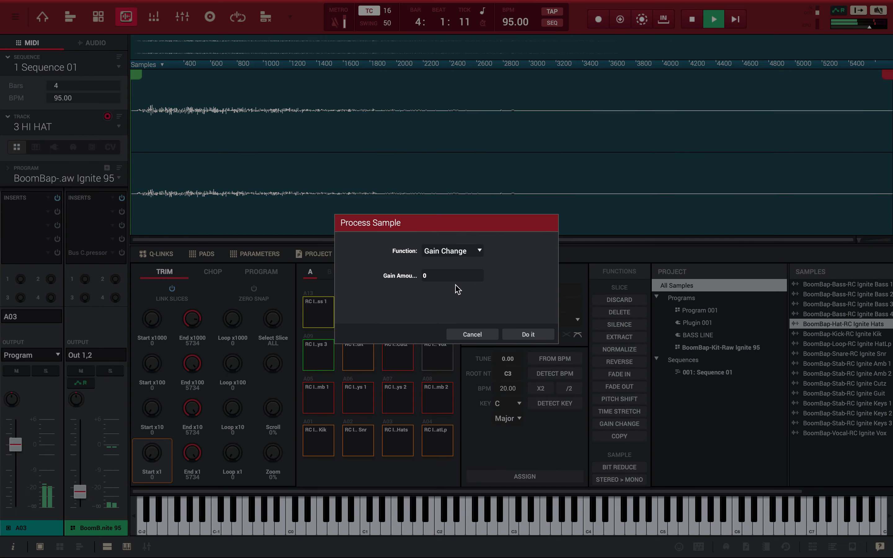
pyautogui.moveTo(440, 268); pyautogui.dragTo(439, 247)
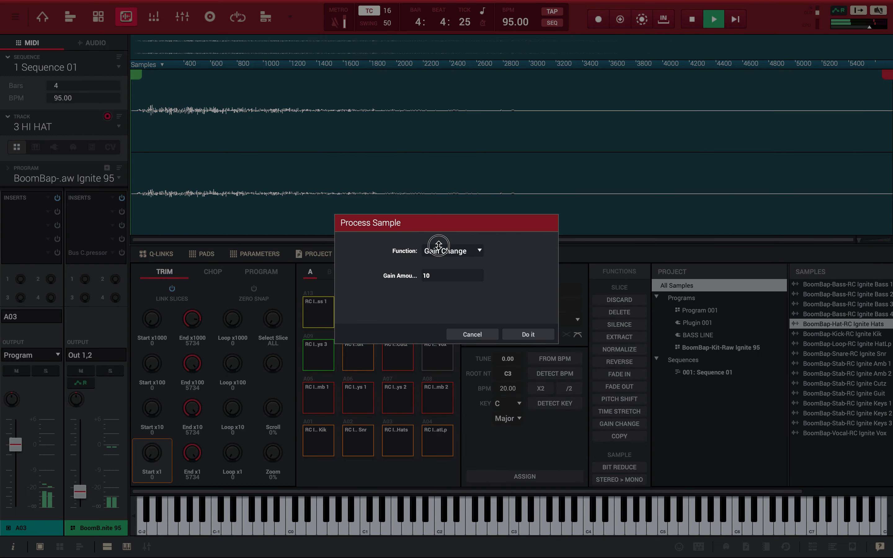
pyautogui.click(534, 338)
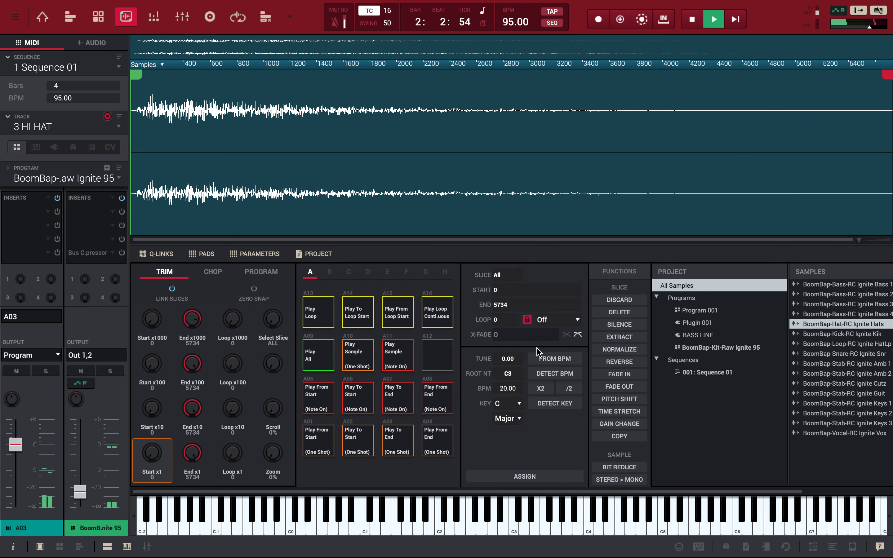
# Boost the hi-hat sample again with a gain change of 3
pyautogui.click(612, 438)
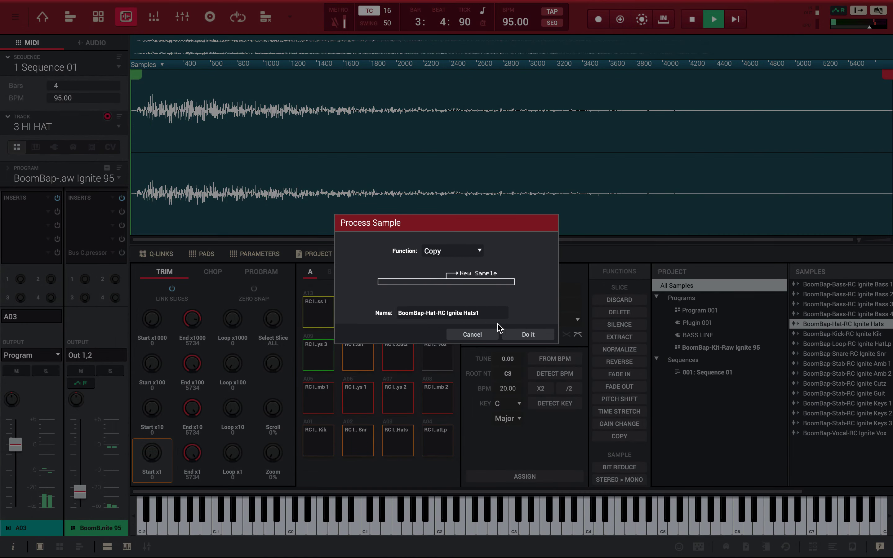
pyautogui.click(482, 334)
pyautogui.click(605, 422)
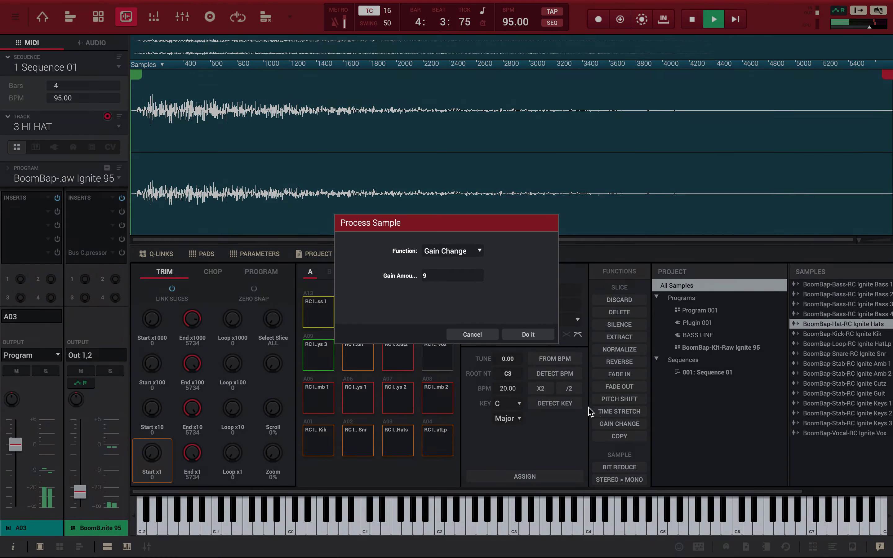
pyautogui.moveTo(429, 290); pyautogui.dragTo(429, 295)
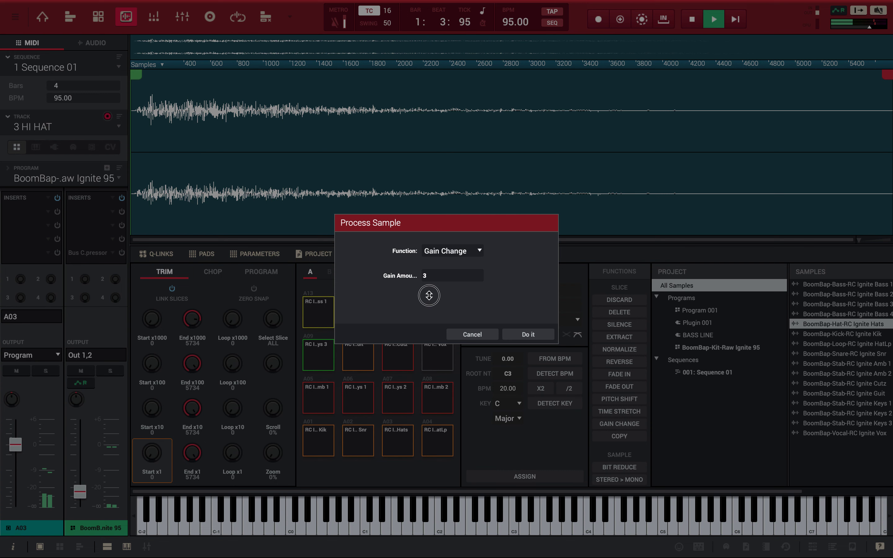
pyautogui.click(528, 335)
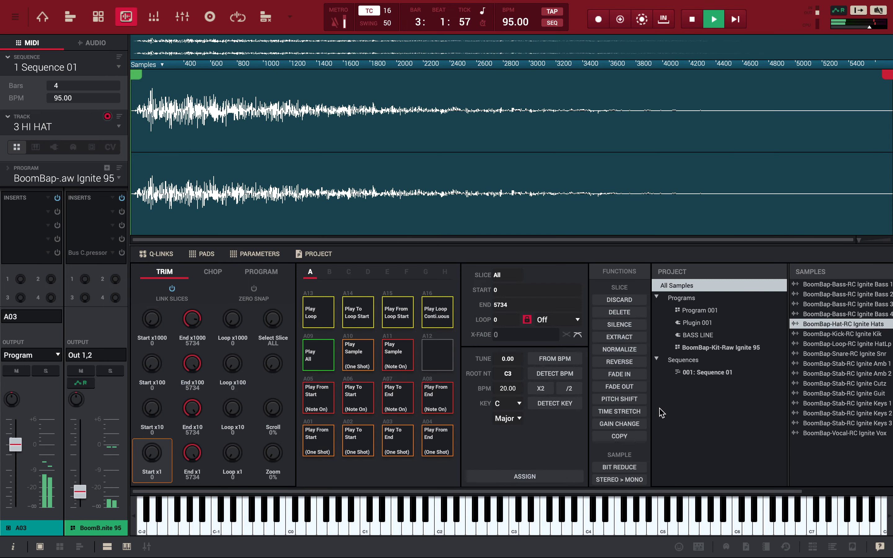
# In the hi-hat track's Probability lane, lower the play probability of several notes across bars 1 to 3
pyautogui.click(98, 17)
pyautogui.click(154, 224)
pyautogui.moveTo(288, 211); pyautogui.dragTo(288, 225)
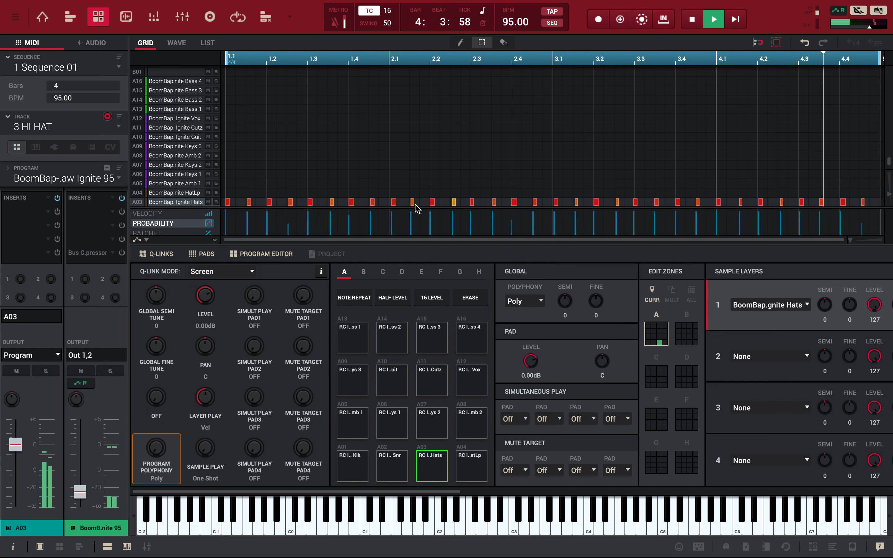
pyautogui.click(431, 216)
pyautogui.moveTo(432, 215); pyautogui.dragTo(430, 225)
pyautogui.moveTo(616, 213); pyautogui.dragTo(618, 231)
pyautogui.moveTo(554, 214); pyautogui.dragTo(555, 226)
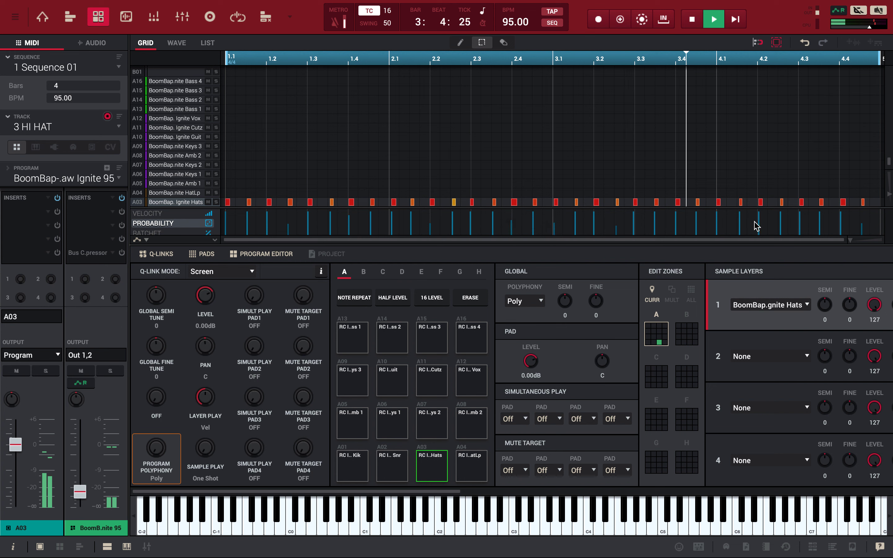
# Reduce the probability of more hi-hat notes in bars 3 and 4, and set the last note of bar 1 to about 36%
pyautogui.moveTo(759, 211); pyautogui.dragTo(716, 225)
pyautogui.moveTo(820, 218); pyautogui.dragTo(817, 229)
pyautogui.moveTo(493, 224); pyautogui.dragTo(432, 221)
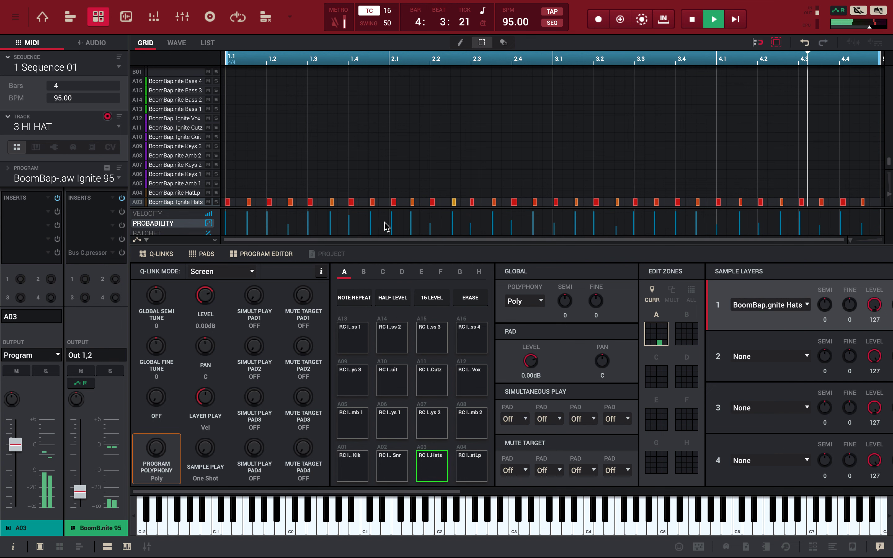
pyautogui.moveTo(370, 213); pyautogui.dragTo(371, 227)
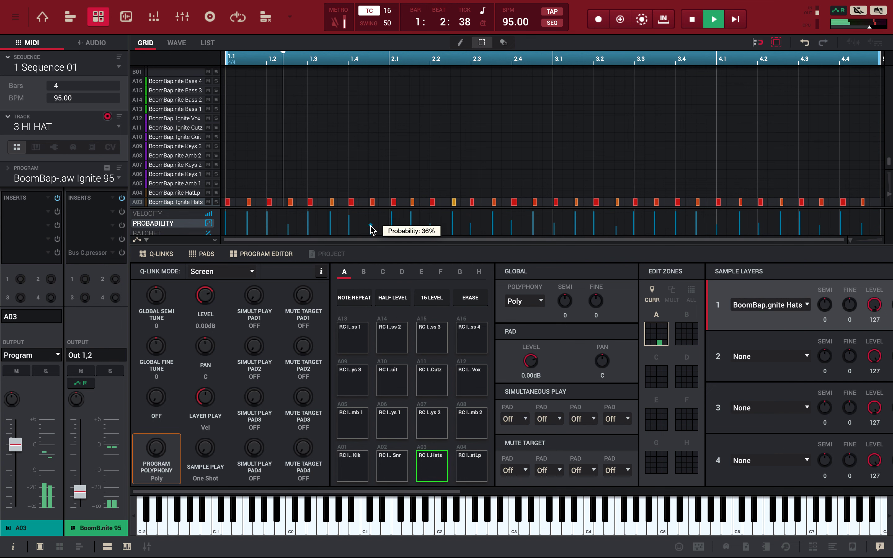
pyautogui.moveTo(678, 217); pyautogui.dragTo(669, 227)
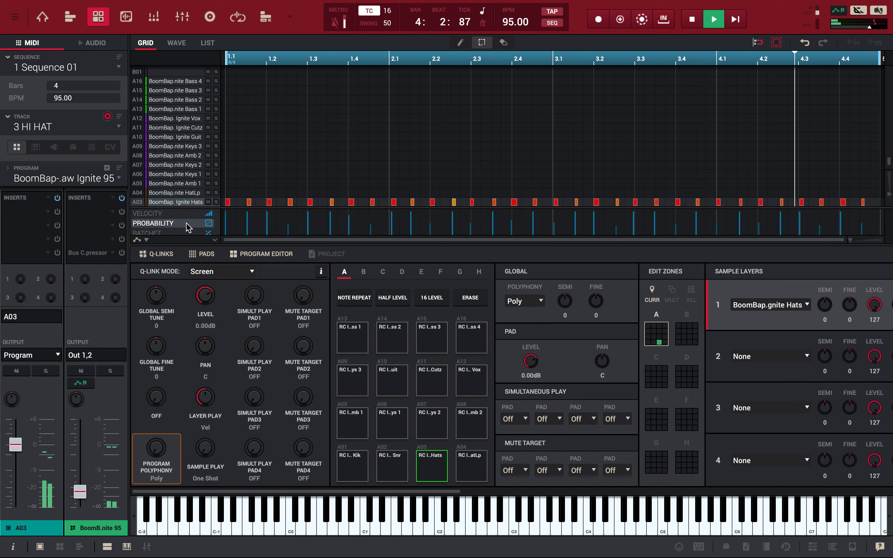
# Show the Ratchet lane for the hi-hat notes
pyautogui.scroll(-1, 184, 230)
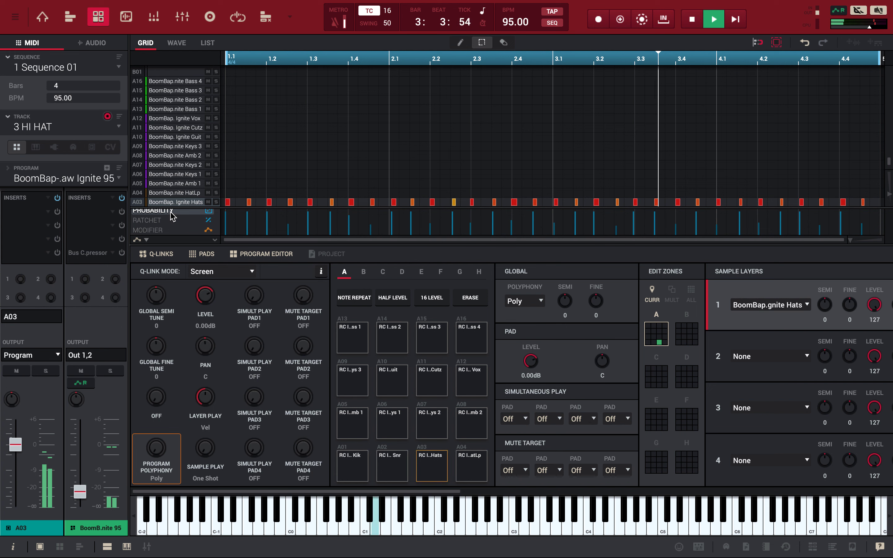
pyautogui.click(169, 220)
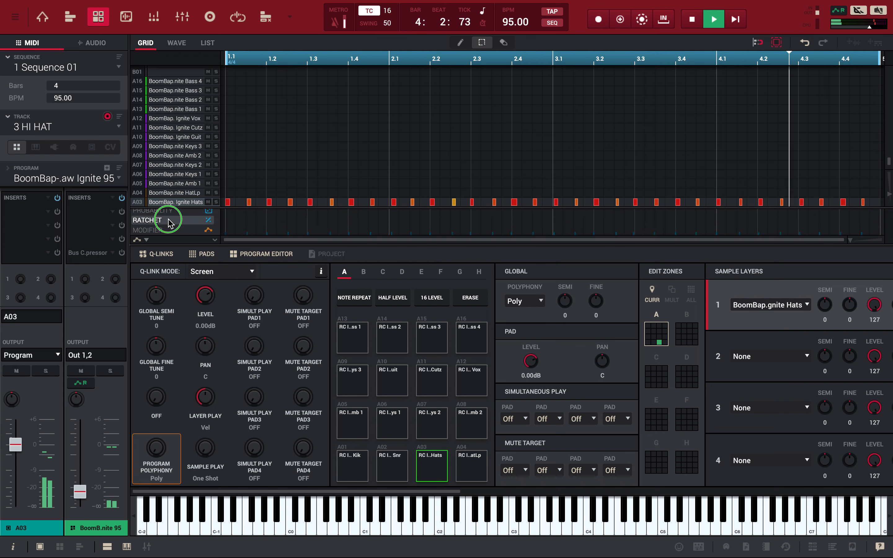
pyautogui.scroll(1, 169, 222)
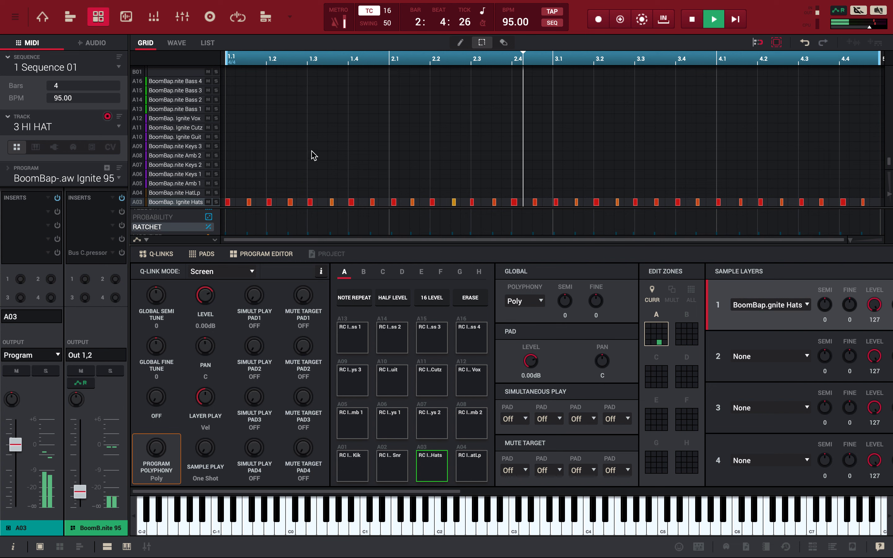
# Switch to track 4 SNARE and set the drum program's level to about -15.4 dB during playback
pyautogui.press('space')
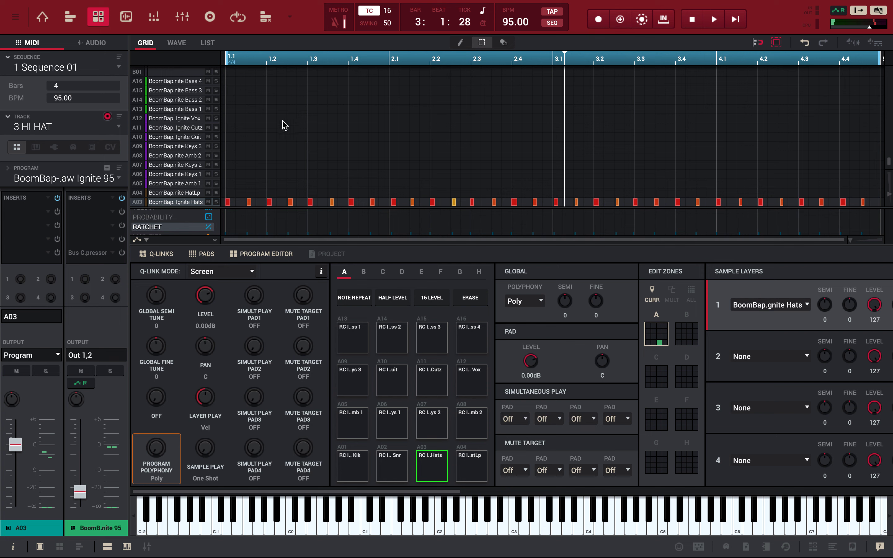
pyautogui.click(41, 126)
pyautogui.click(45, 177)
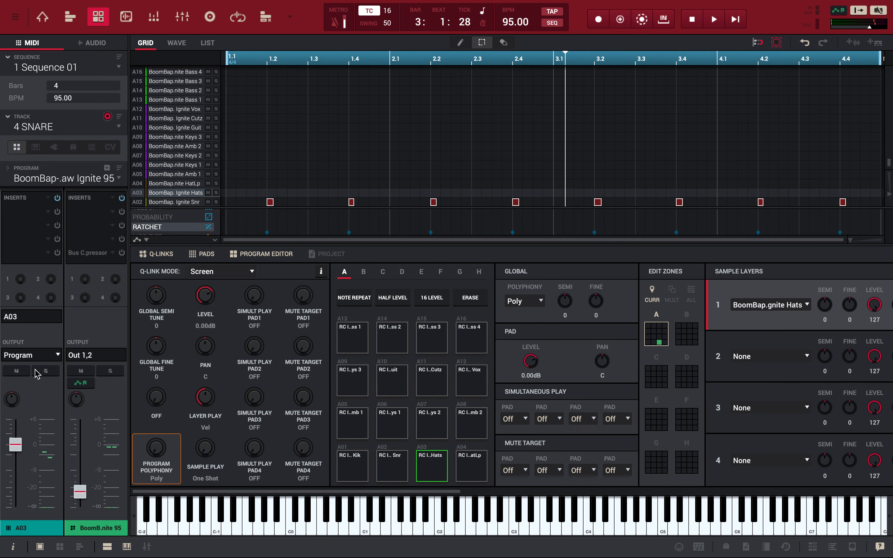
pyautogui.press('space')
pyautogui.moveTo(80, 492)
pyautogui.mouseDown()
pyautogui.moveTo(75, 472)
pyautogui.moveTo(75, 481)
pyautogui.mouseUp()
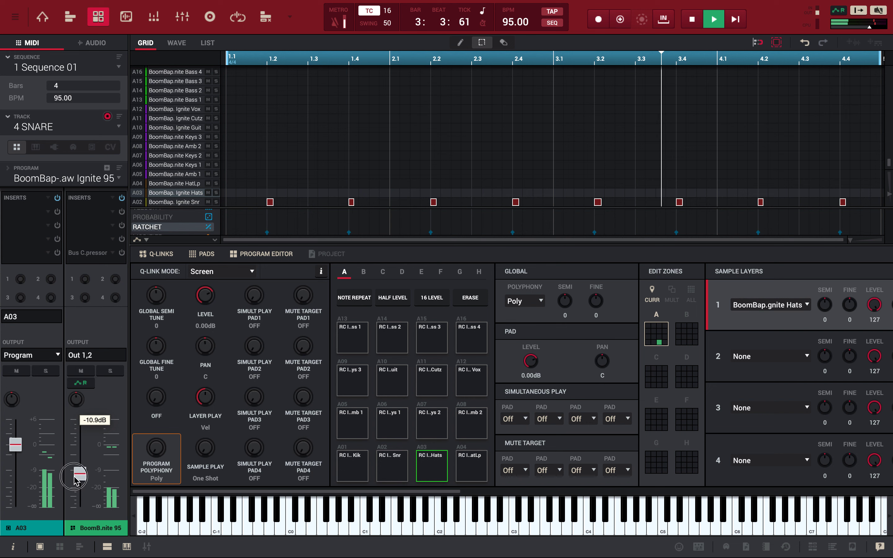
pyautogui.moveTo(76, 479); pyautogui.dragTo(76, 490)
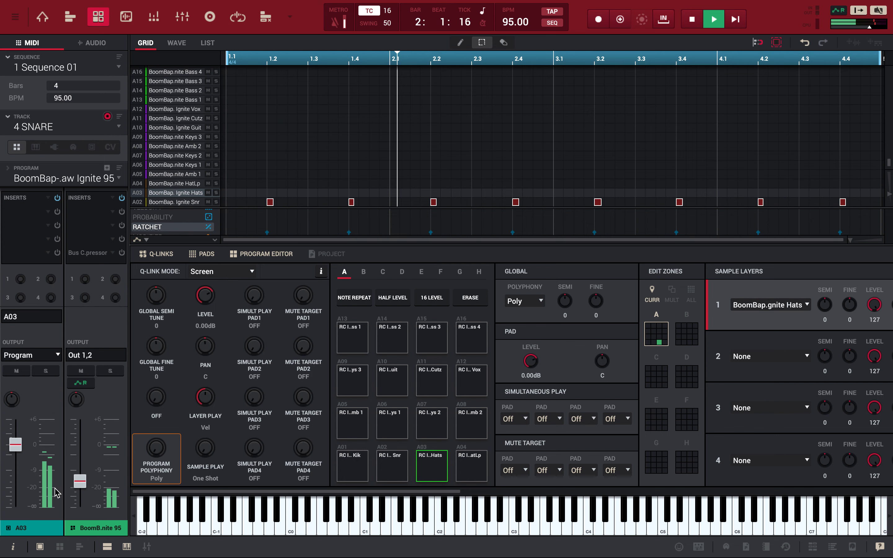
# Stop playback, switch to the unused track 5 and audition the kick and snare pads
pyautogui.press('x')
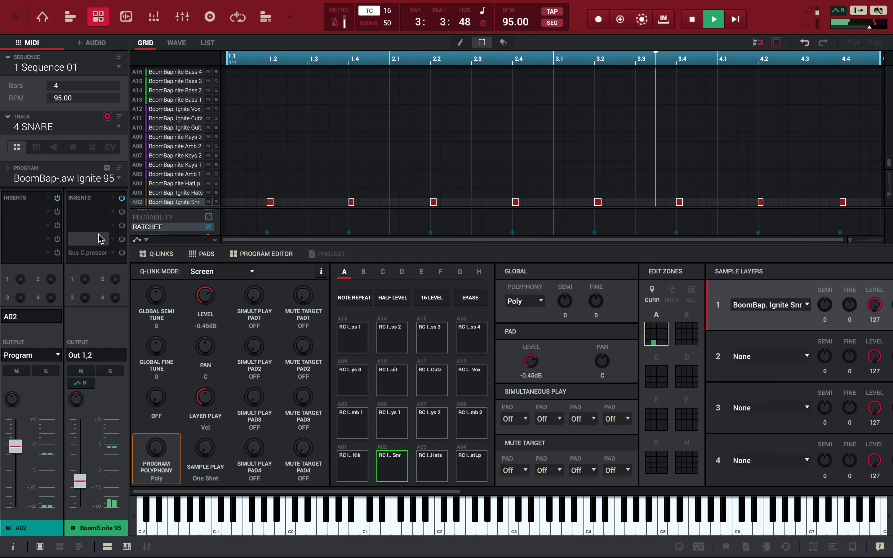
pyautogui.press('space')
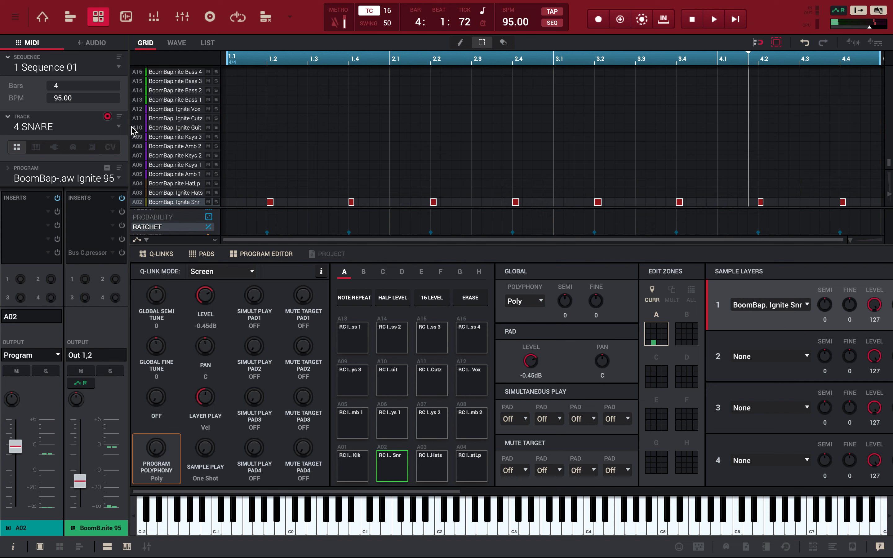
pyautogui.click(35, 130)
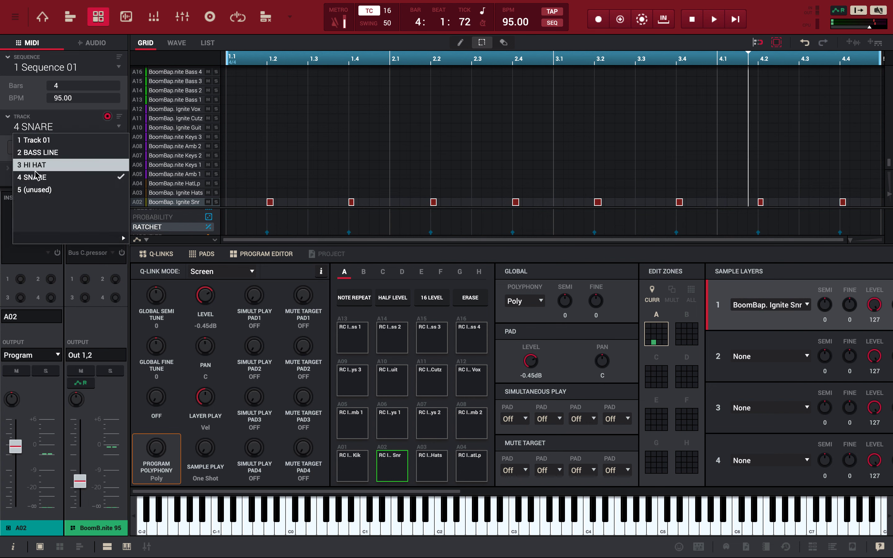
pyautogui.click(38, 191)
pyautogui.press('z')
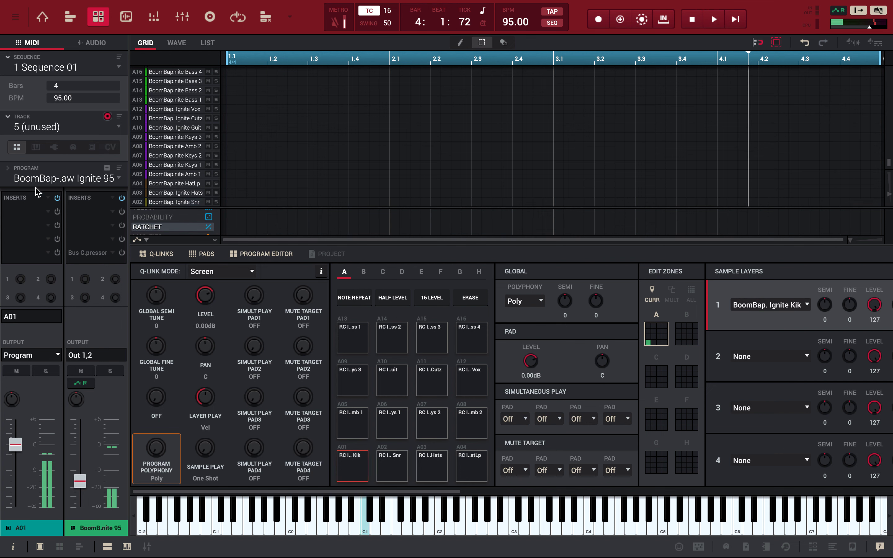
pyautogui.press('x')
pyautogui.press('z')
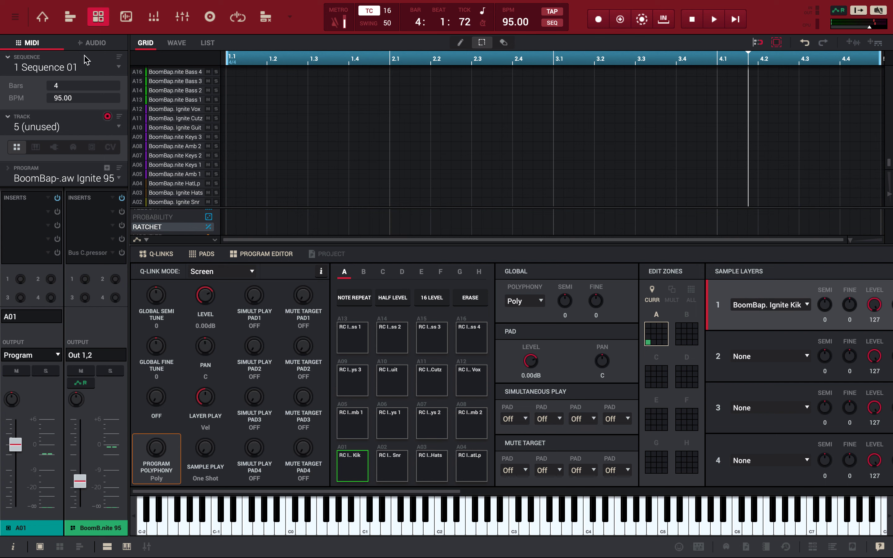
# Set time correct to 16T with 63% swing and record a kick pattern on track 5
pyautogui.click(42, 17)
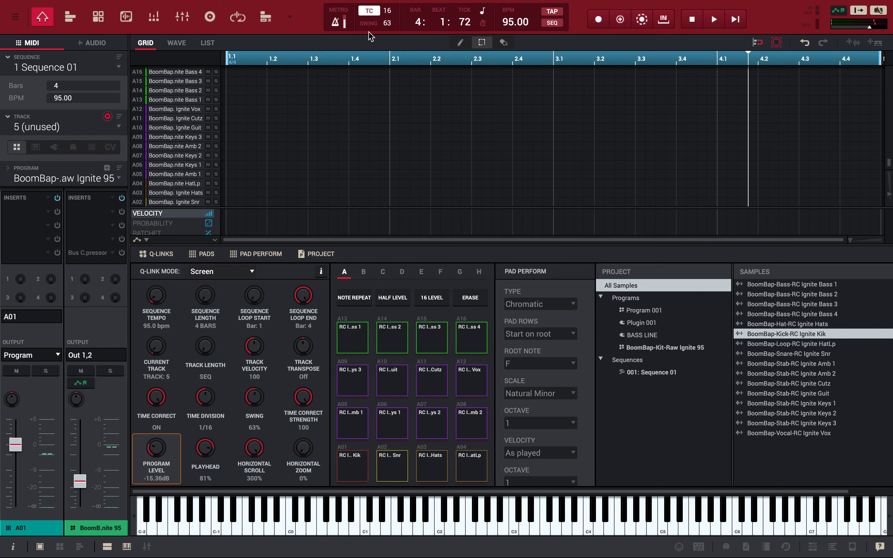
pyautogui.click(388, 11)
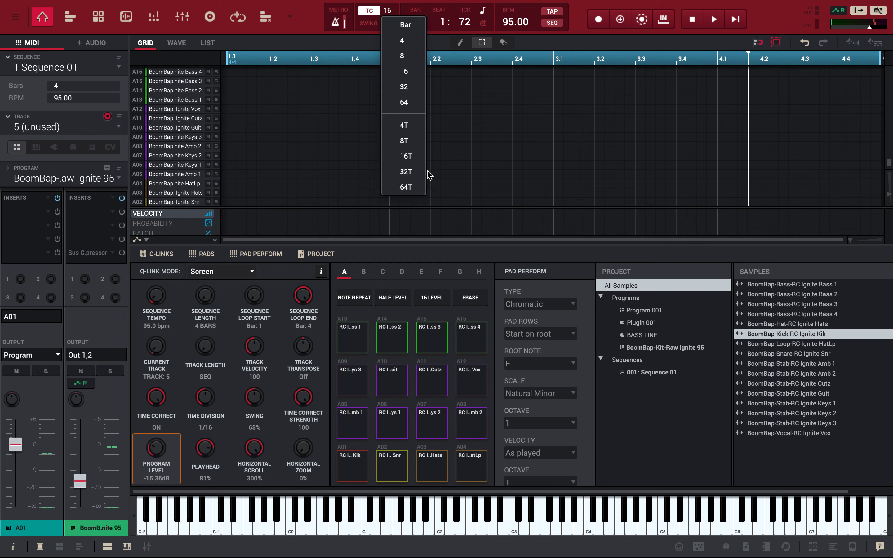
pyautogui.click(419, 152)
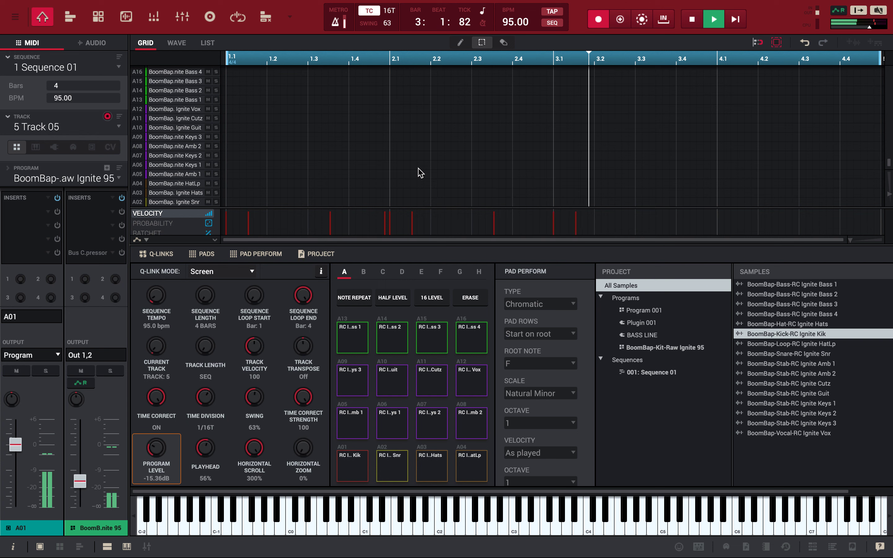
pyautogui.press('space')
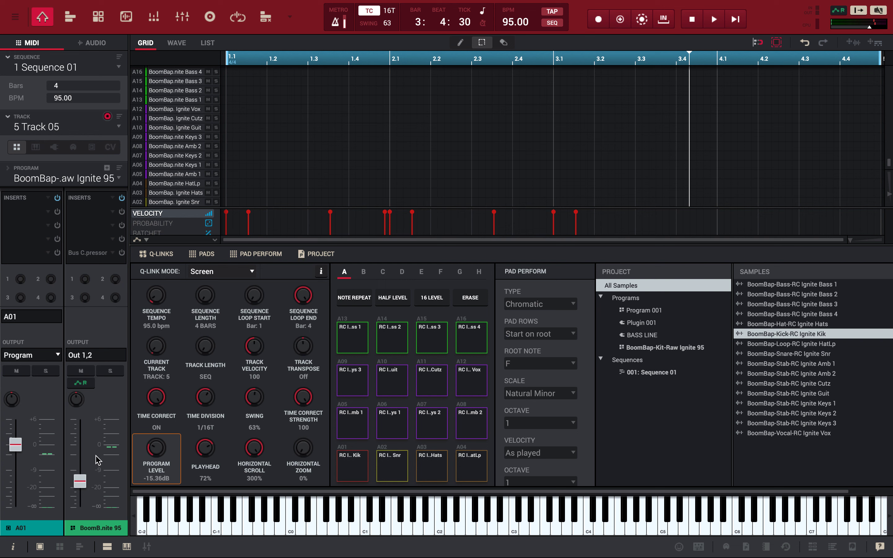
# Set the drum program's level to -0.18 dB and remove the recorded kick notes from track 5
pyautogui.click(58, 553)
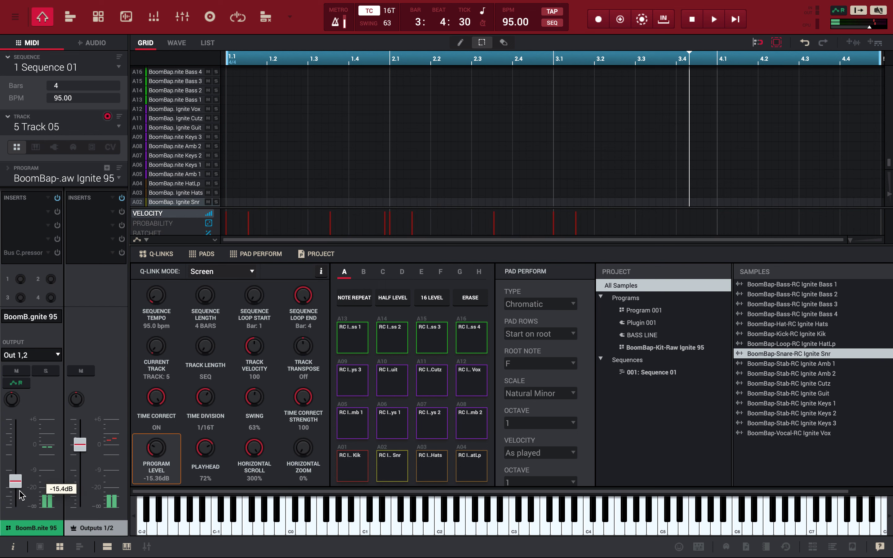
pyautogui.moveTo(15, 478); pyautogui.dragTo(14, 460)
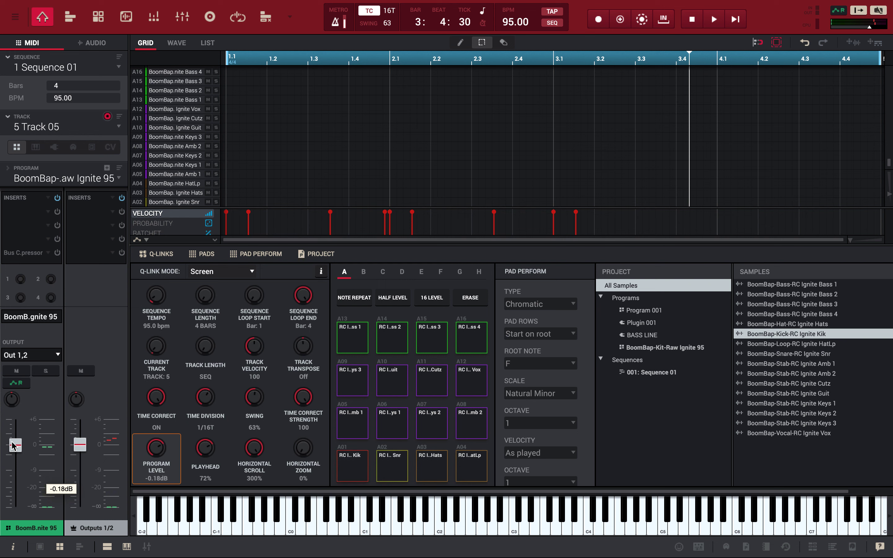
pyautogui.click(304, 183)
pyautogui.press('e')
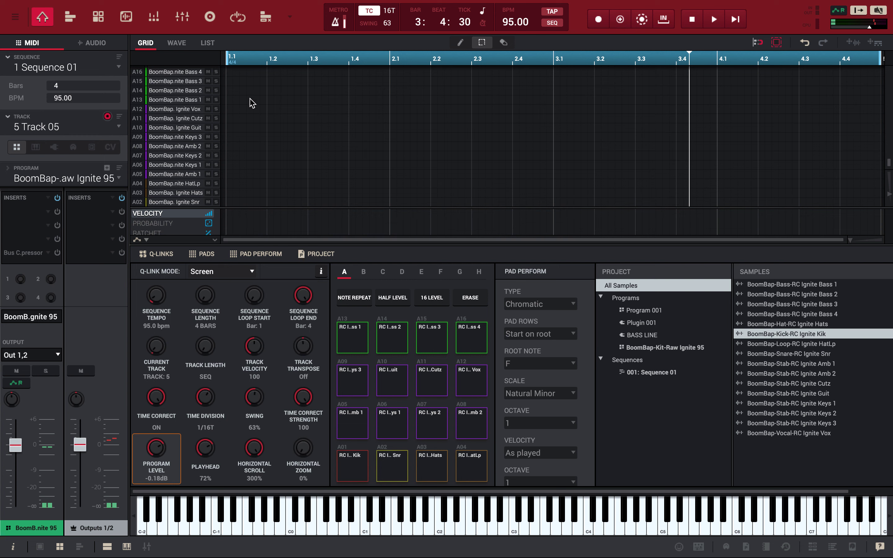
# Set the swing to 50% and briefly play and stop the sequence
pyautogui.scroll(-1, 280, 165)
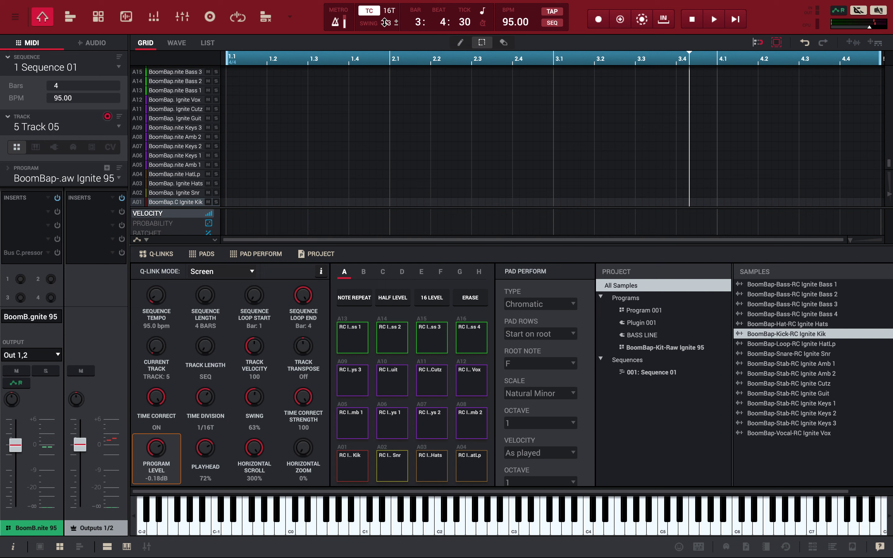
pyautogui.moveTo(388, 23); pyautogui.dragTo(391, 88)
pyautogui.press('space')
pyautogui.press('space')
pyautogui.press('space')
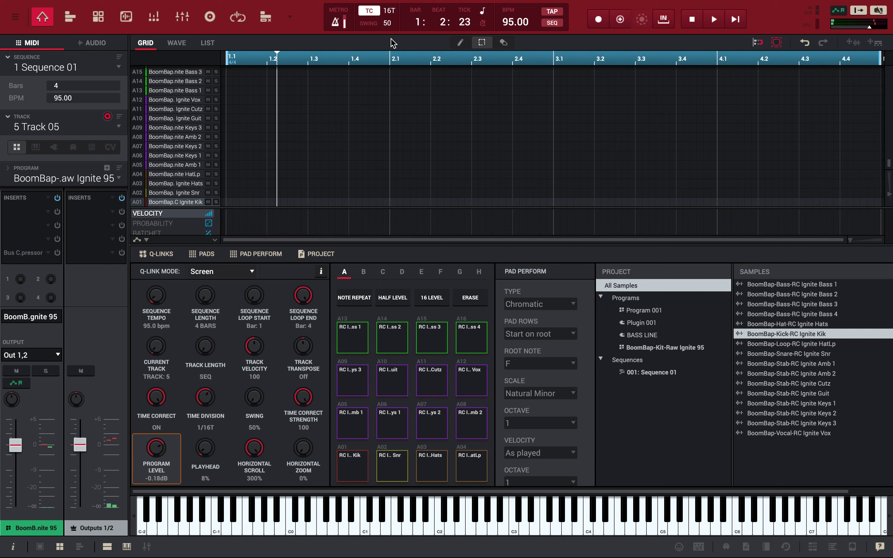
# Record a four-bar kick pattern on track 5 and rename the track KICK
pyautogui.press('r')
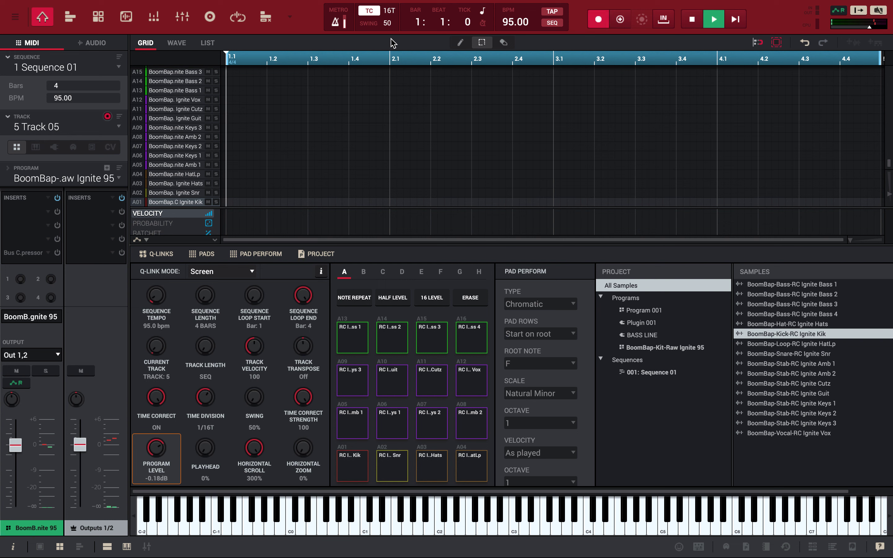
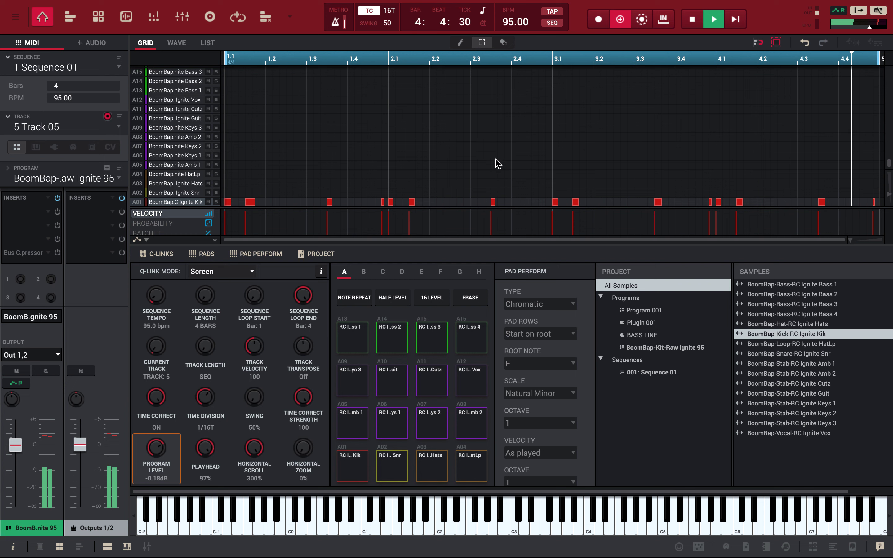
pyautogui.click(620, 20)
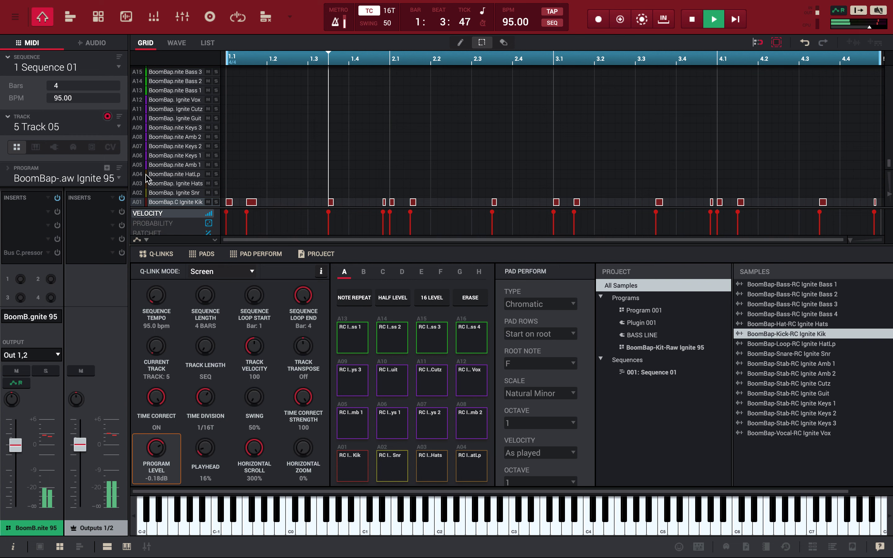
pyautogui.doubleClick(61, 130)
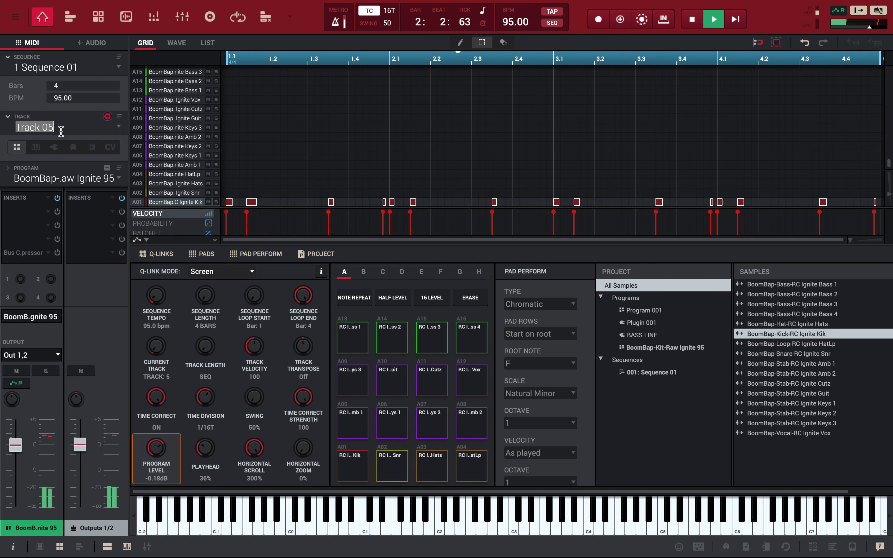
pyautogui.write('KICK')
pyautogui.press('Return')
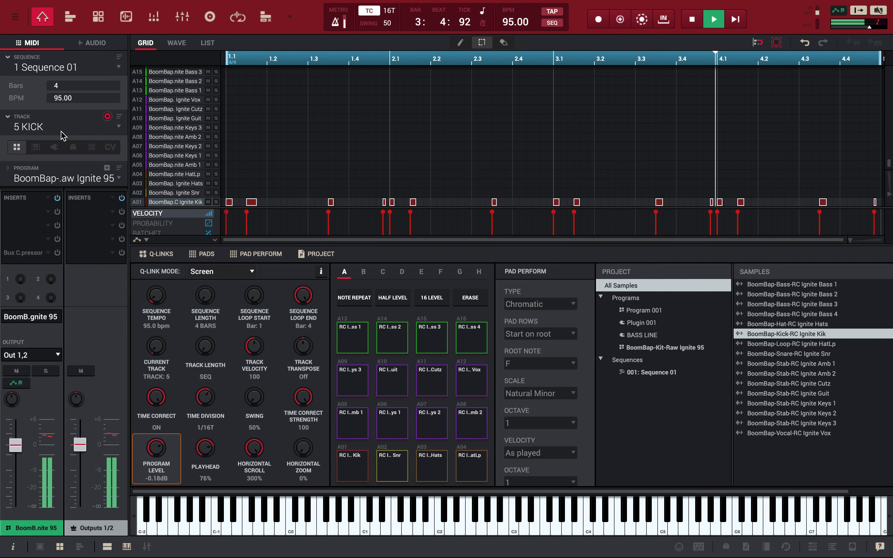
# Lower the A03 hats pad channel to -11.7 dB on the HI HAT track and stop playback
pyautogui.click(65, 135)
pyautogui.click(49, 165)
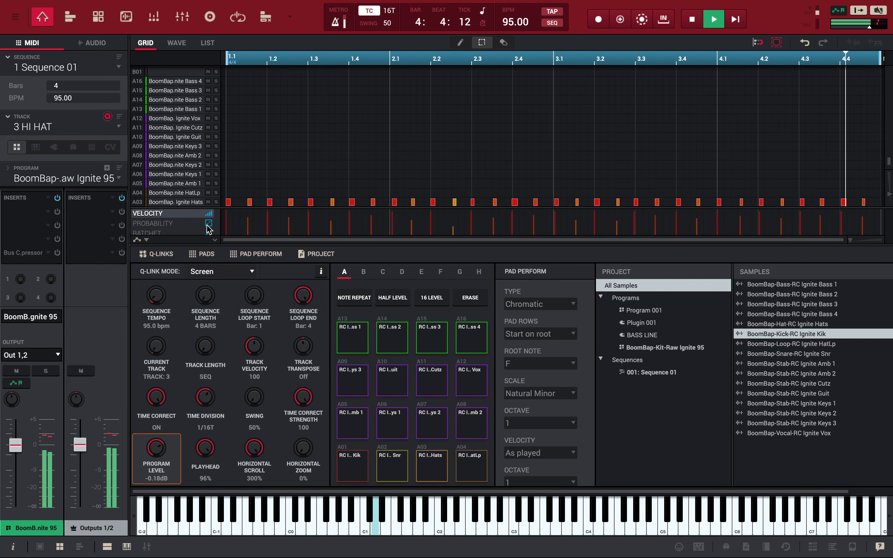
pyautogui.click(40, 547)
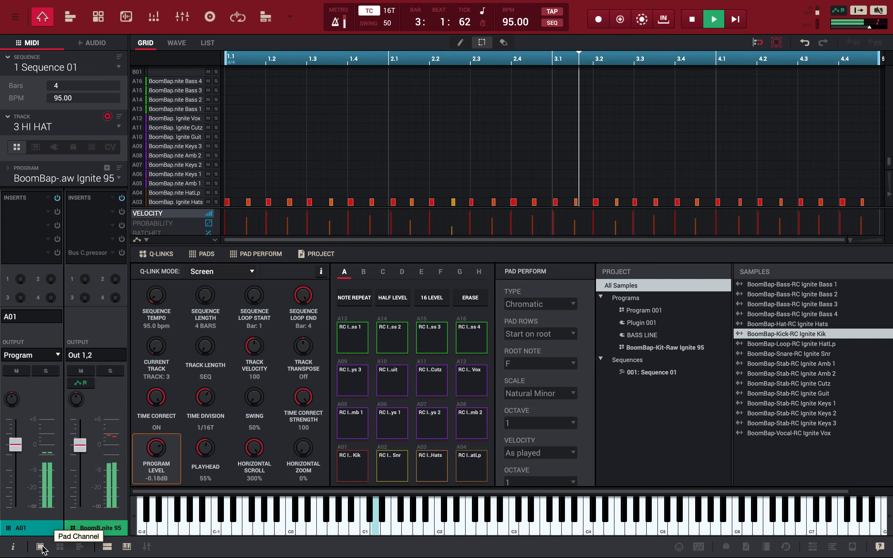
pyautogui.moveTo(15, 445); pyautogui.dragTo(9, 483)
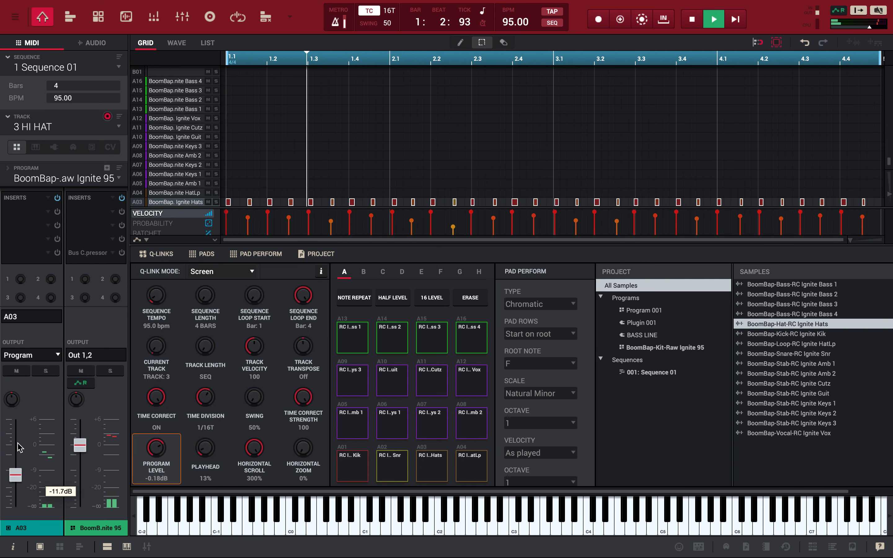
pyautogui.press('space')
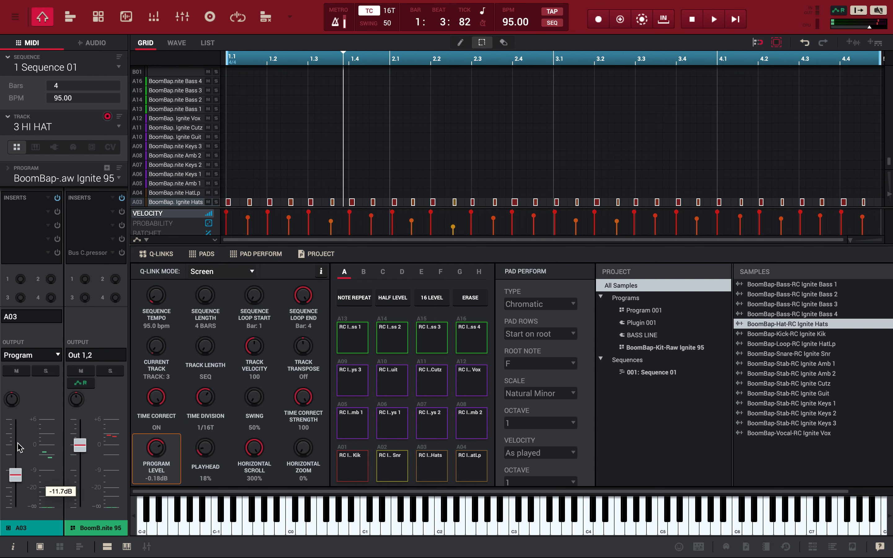
pyautogui.moveTo(110, 2)
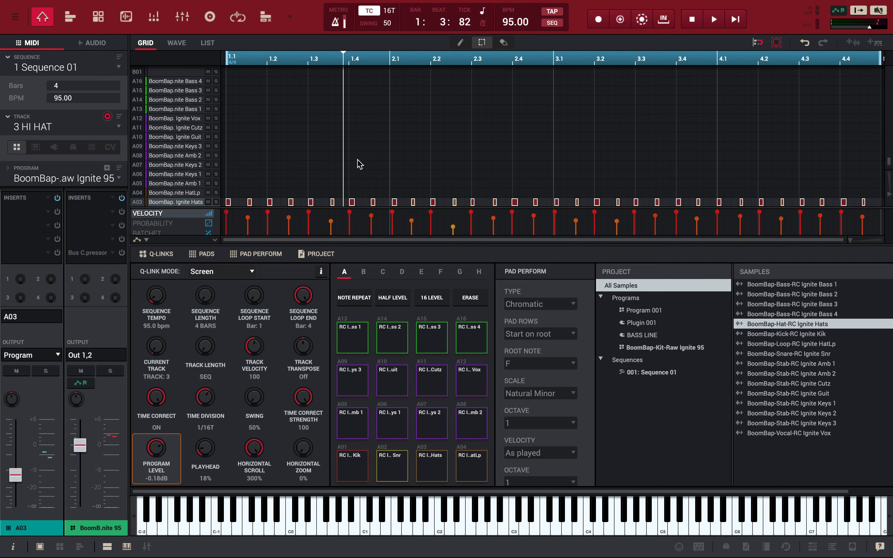
pyautogui.press('space')
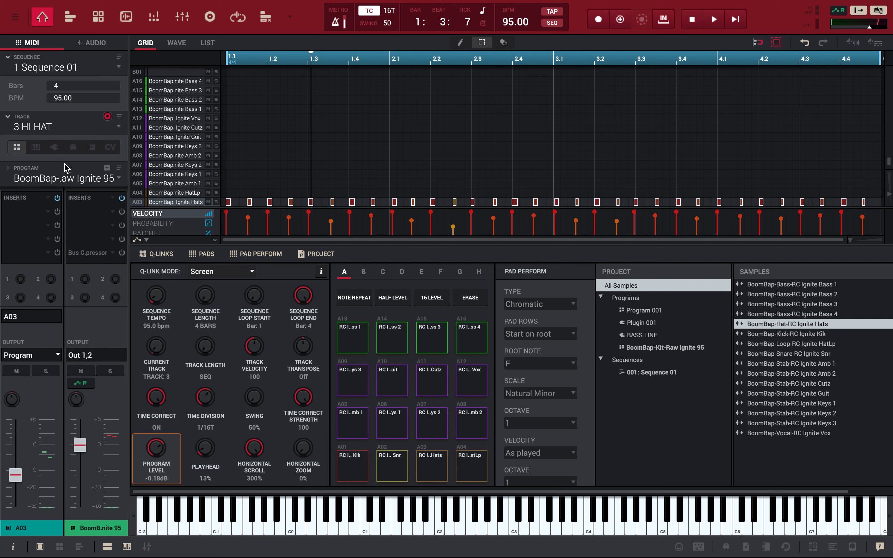
# Change the HI HAT track to a plugin track with the BASS LINE program and show its program channel
pyautogui.click(54, 147)
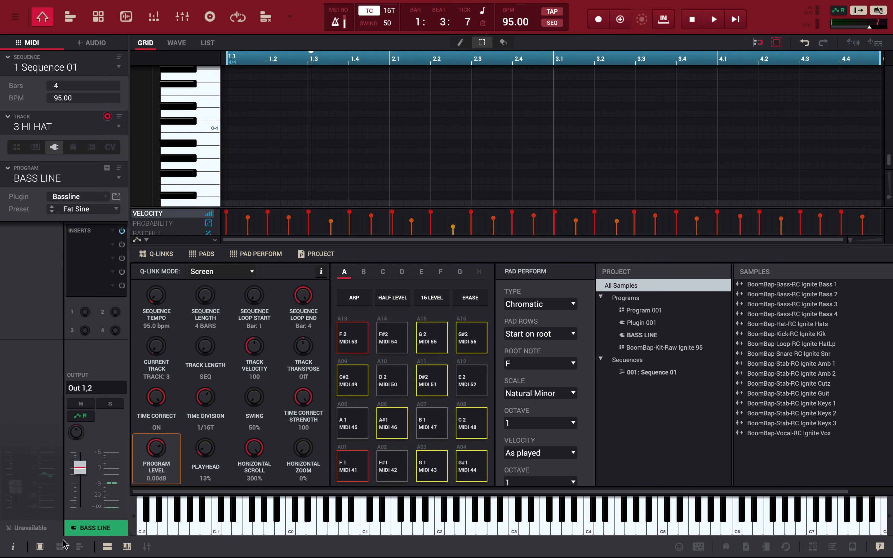
pyautogui.click(56, 549)
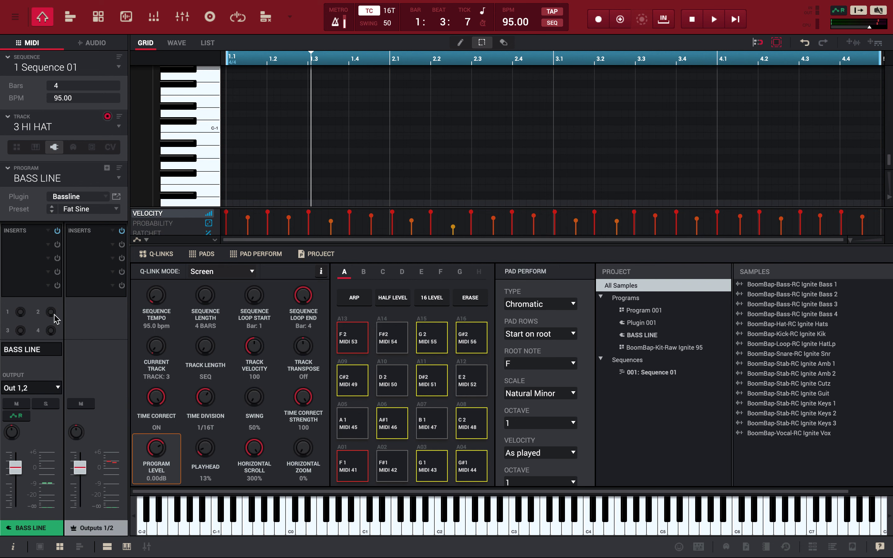
pyautogui.click(52, 248)
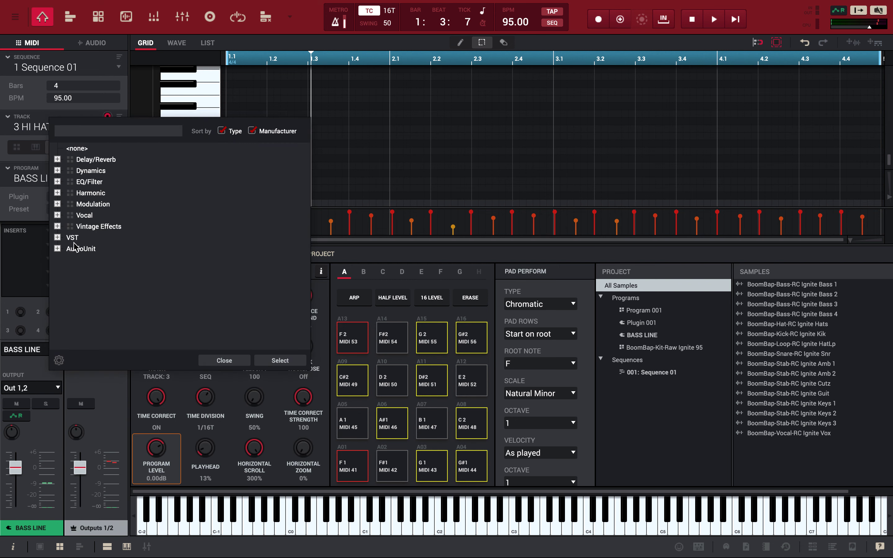
pyautogui.click(57, 238)
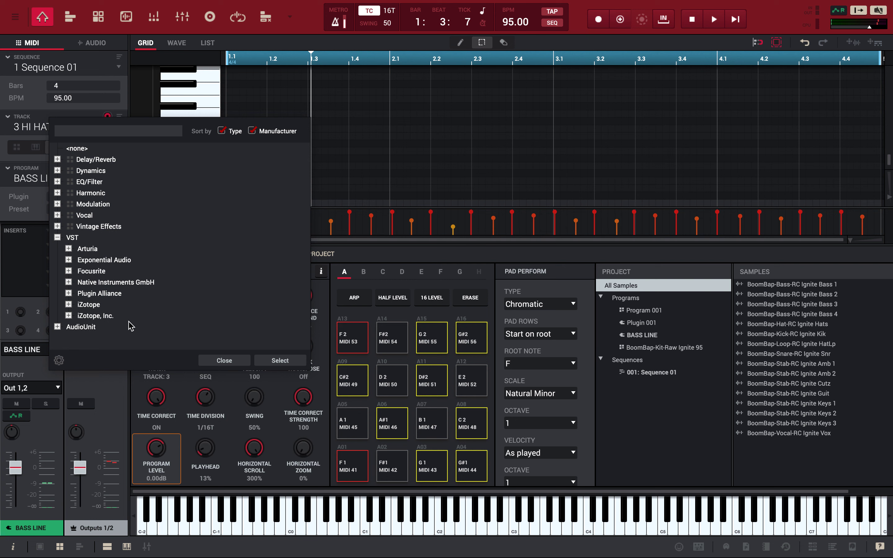
pyautogui.click(225, 361)
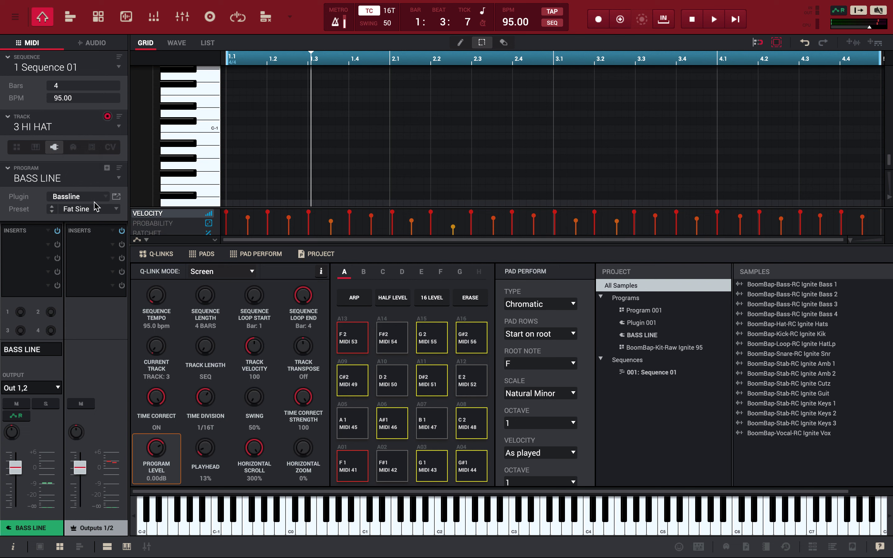
# Load the Loopmasters Loopcloud VST as a new plugin program on the current track
pyautogui.click(107, 198)
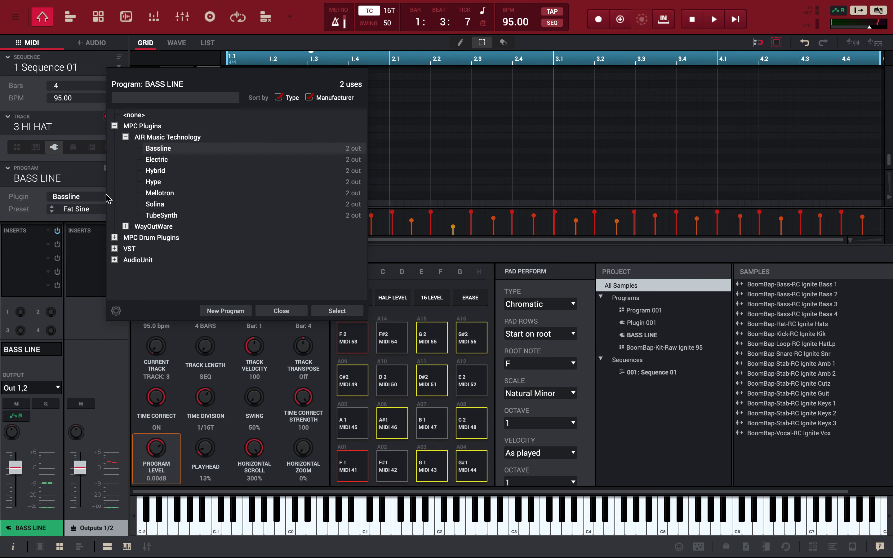
pyautogui.click(114, 249)
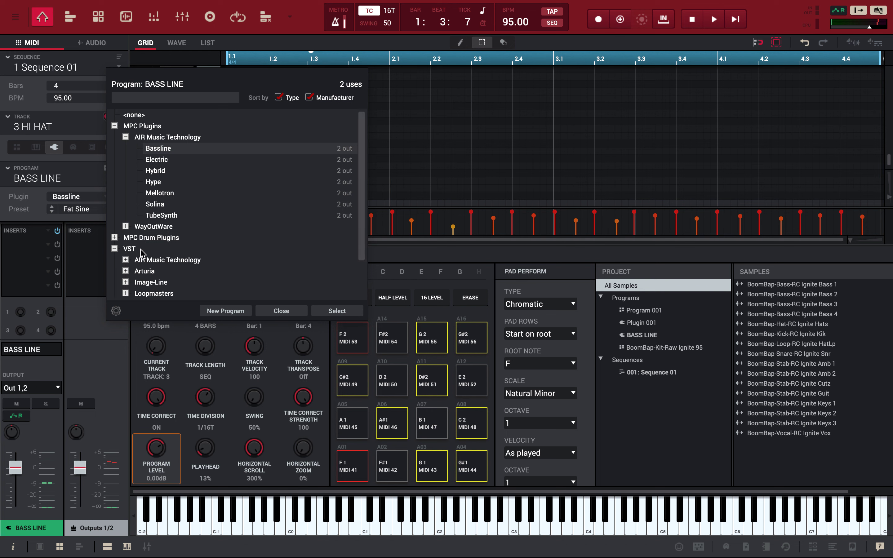
pyautogui.scroll(-3, 141, 253)
pyautogui.click(125, 257)
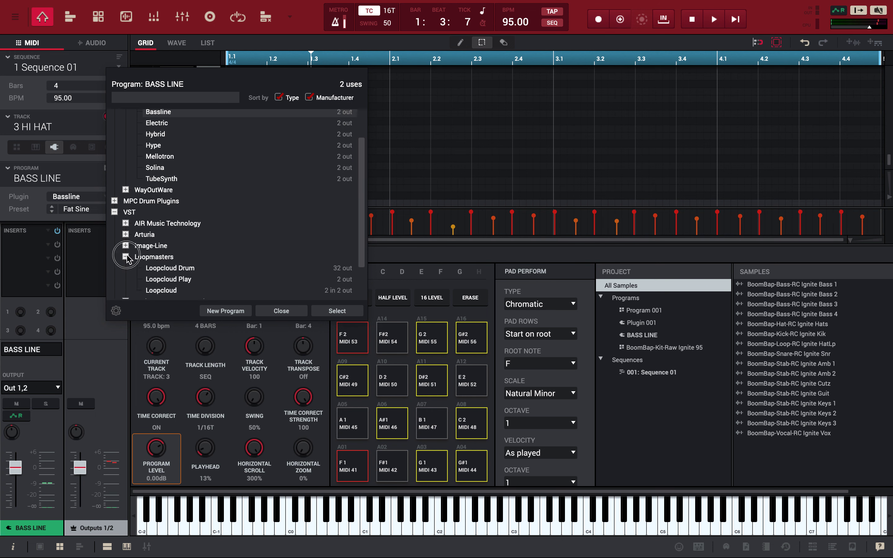
pyautogui.scroll(-2, 136, 251)
pyautogui.doubleClick(160, 261)
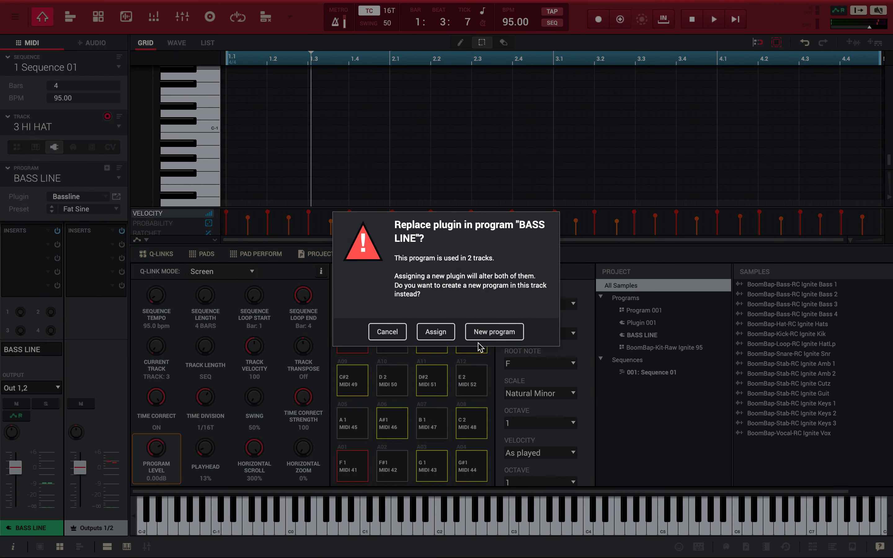
pyautogui.click(485, 333)
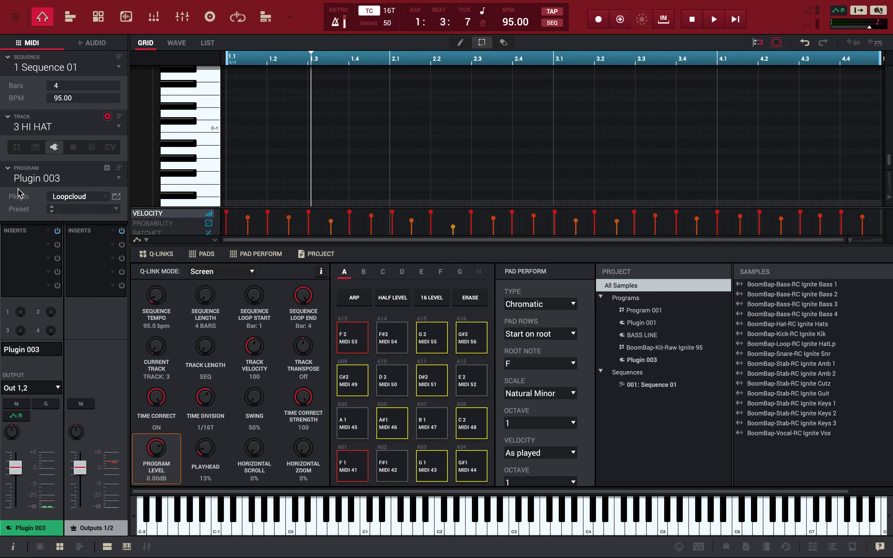
# Rename the new Loopcloud program as PERCUSSION
pyautogui.doubleClick(24, 181)
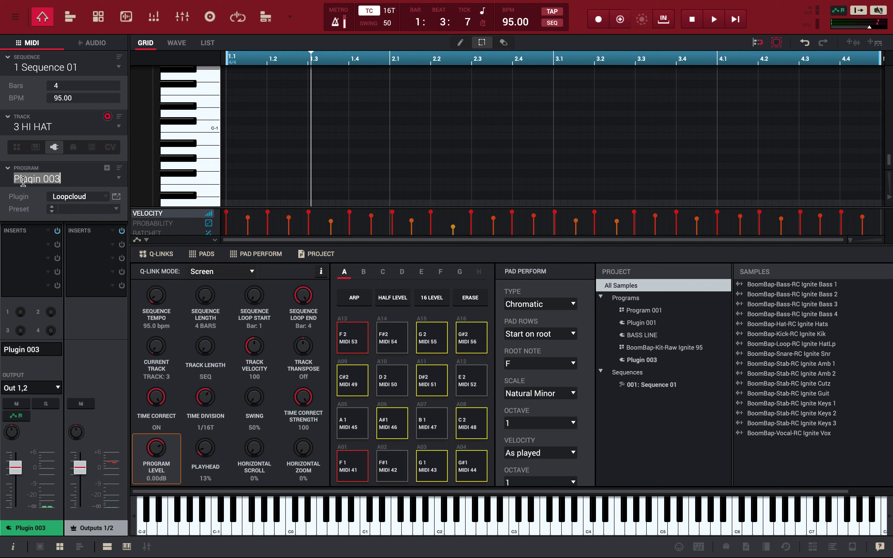
pyautogui.write('PERCUSSI')
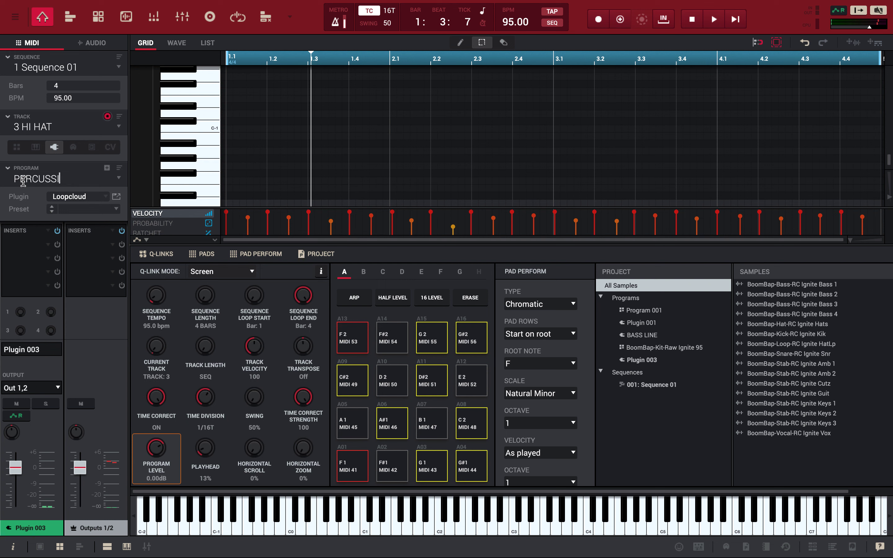
pyautogui.press('Return')
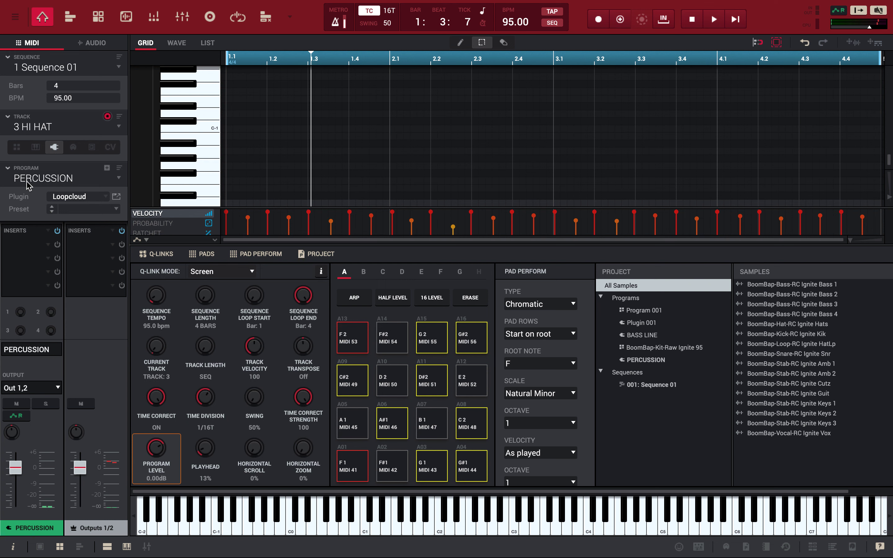
# Open the PERCUSSION program's plugin window and launch the Loopcloud app with full screen turned off
pyautogui.click(116, 197)
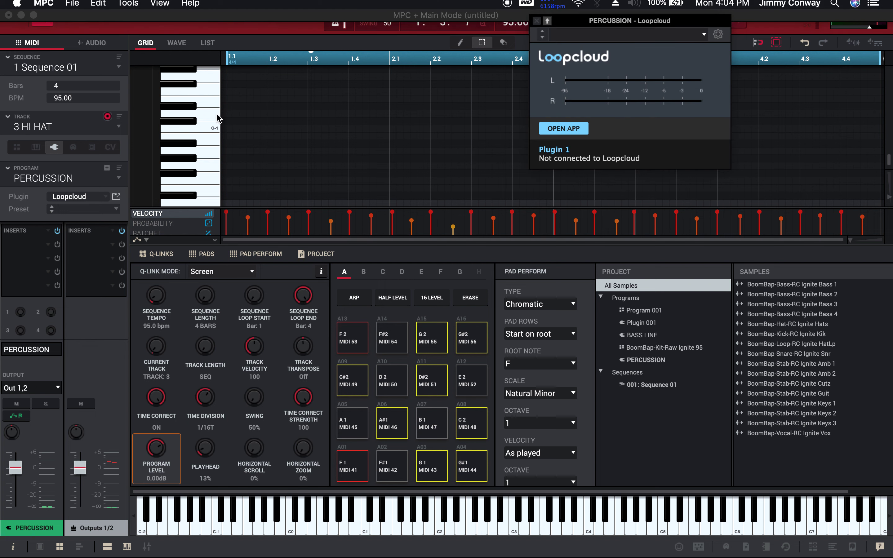
pyautogui.click(33, 20)
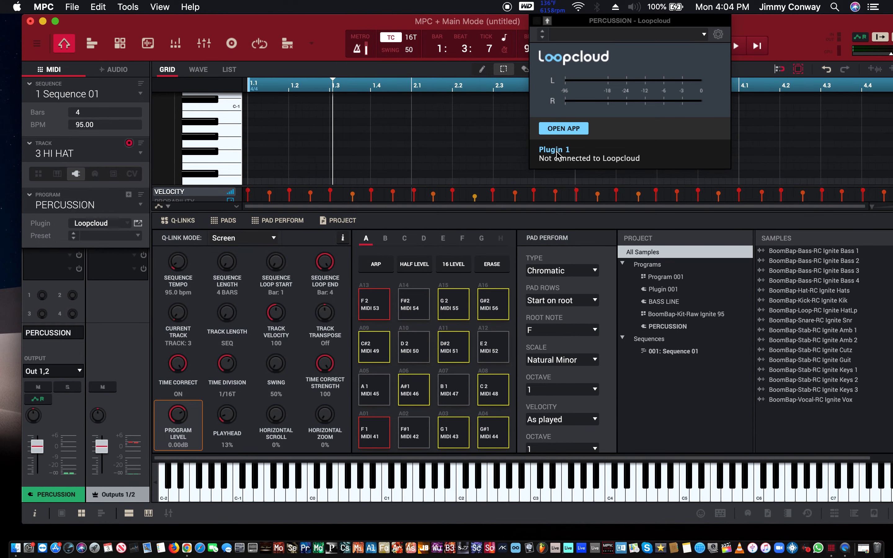
pyautogui.click(575, 131)
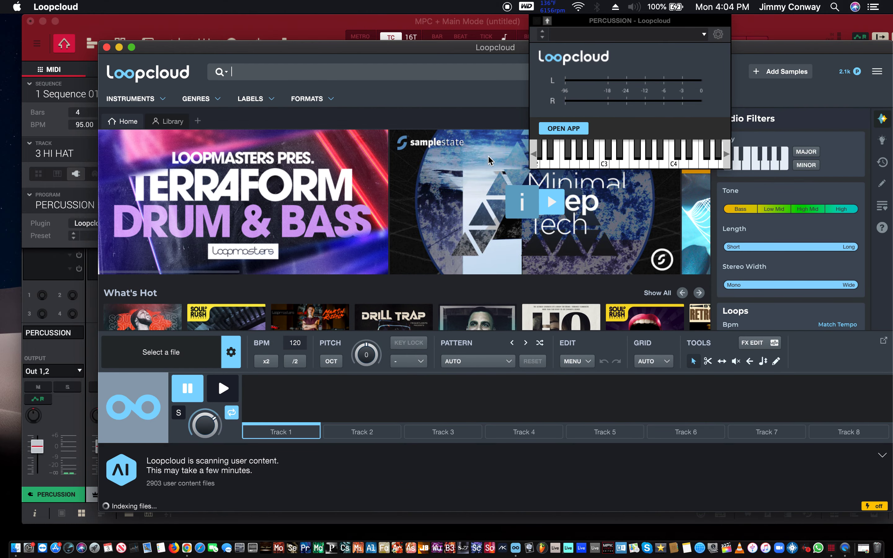
pyautogui.moveTo(335, 46); pyautogui.dragTo(303, 55)
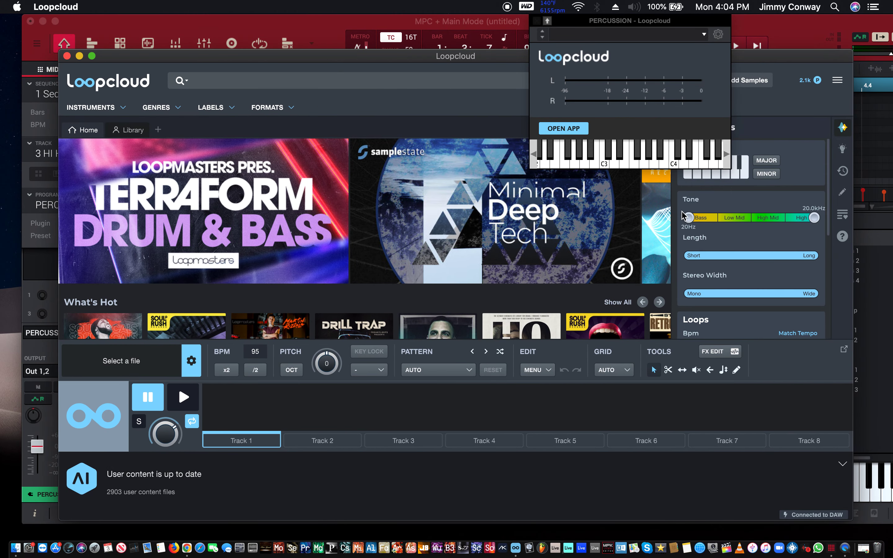
# Search Loopcloud for samples tagged Hip Hop and Percussion
pyautogui.click(317, 80)
pyautogui.write('HIP')
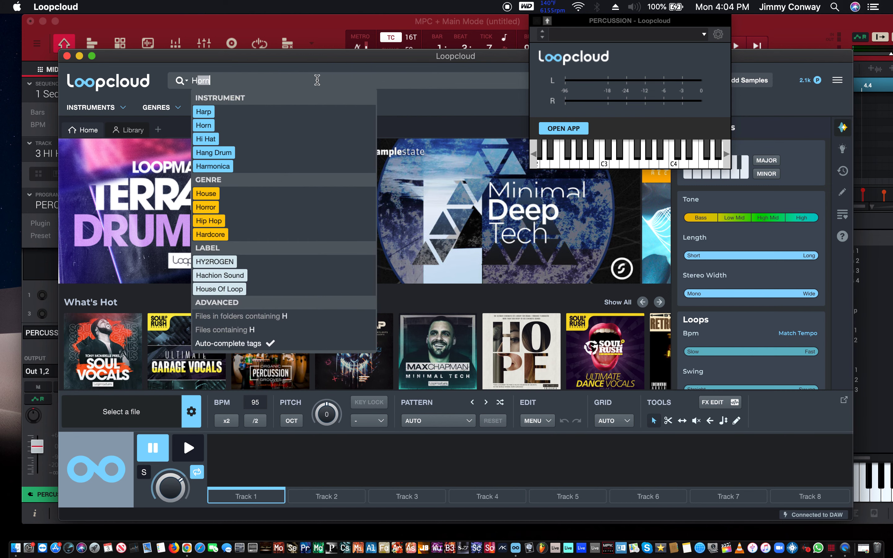
pyautogui.write(' Hop')
pyautogui.press('Return')
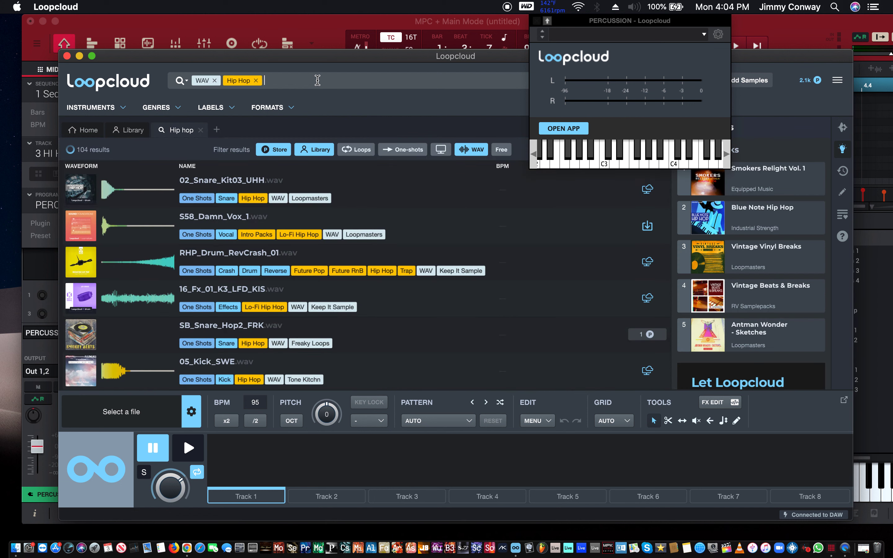
pyautogui.write('PERC')
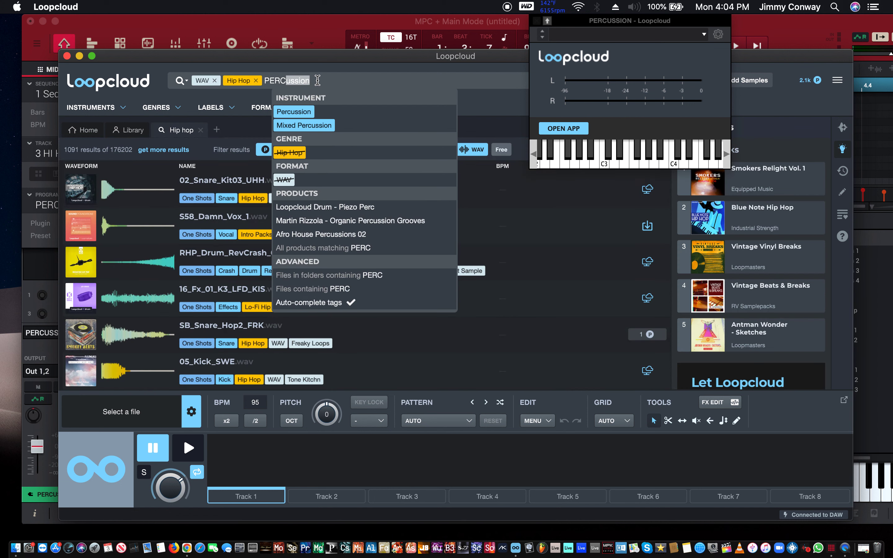
pyautogui.click(294, 111)
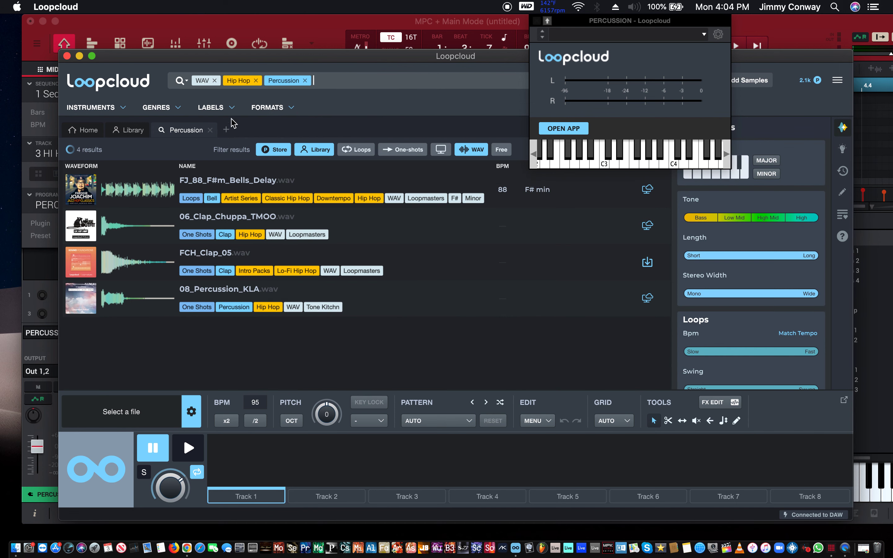
# Limit the results to loops and audition NJN_94_Attitude_Drums_Shaker_FX.wav
pyautogui.click(353, 151)
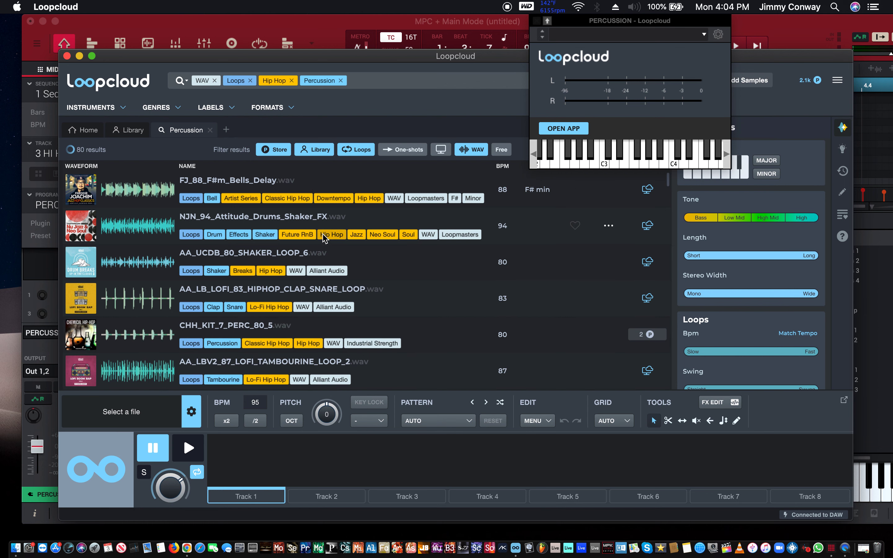
pyautogui.click(325, 219)
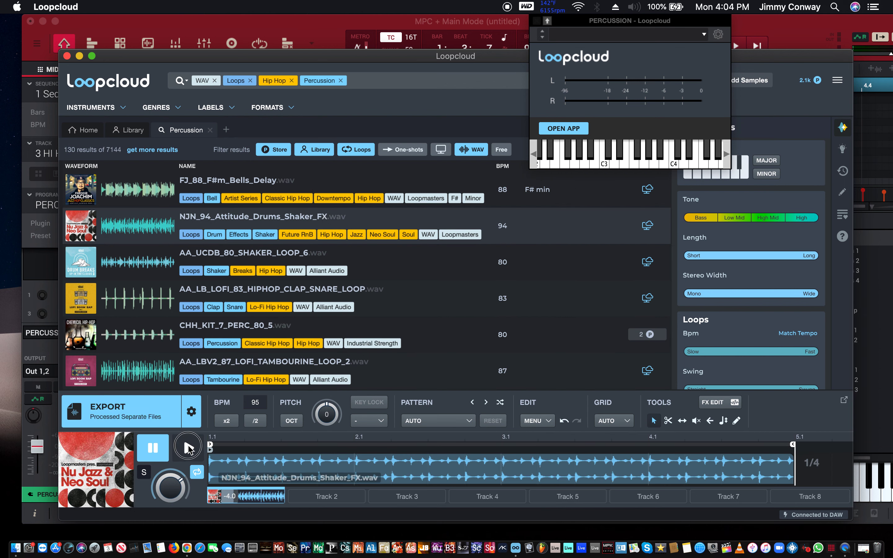
pyautogui.click(189, 448)
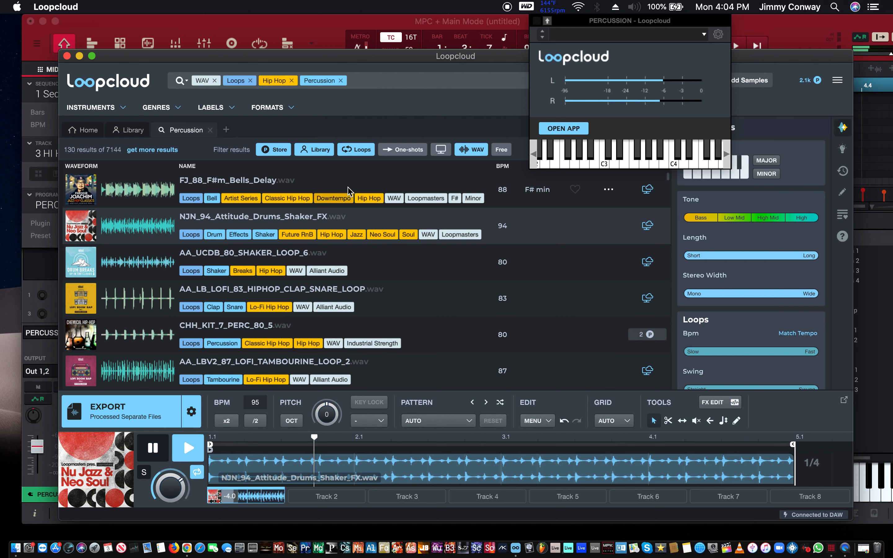
# Audition the AA_UCDB_80 shaker, AA_LB_LOFI_83 clap snare and CHH_KIT_7 percussion loops, ending on AA_LBV2_87_LOFI_TAMBOURINE_LOOP_2.wav
pyautogui.click(386, 264)
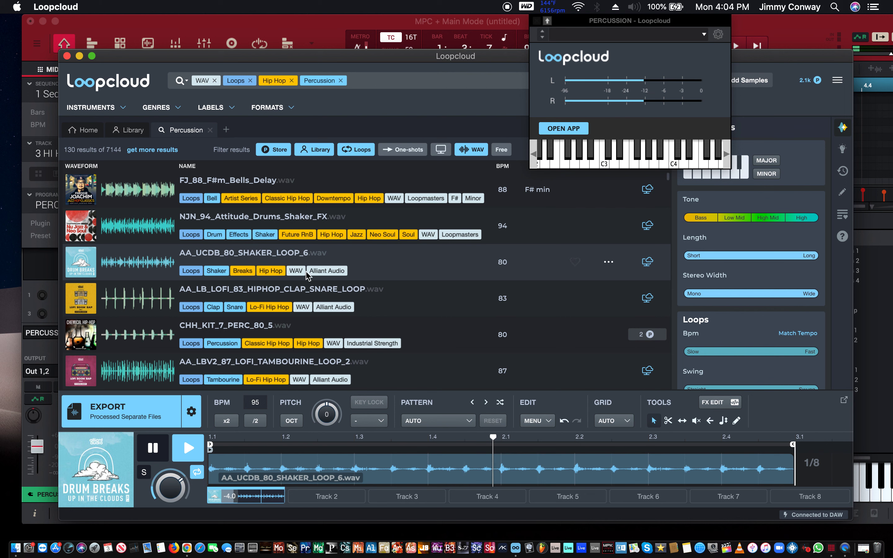
pyautogui.click(383, 295)
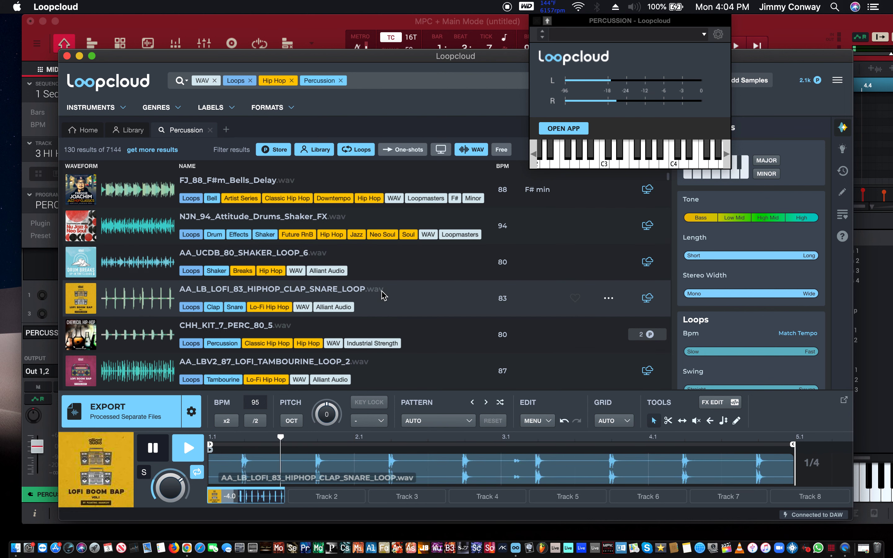
pyautogui.press('Down')
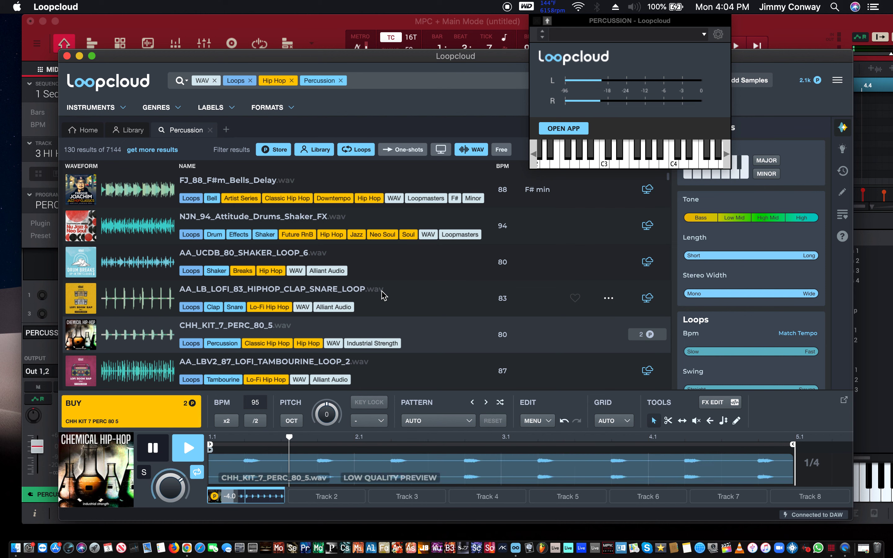
pyautogui.press('Down')
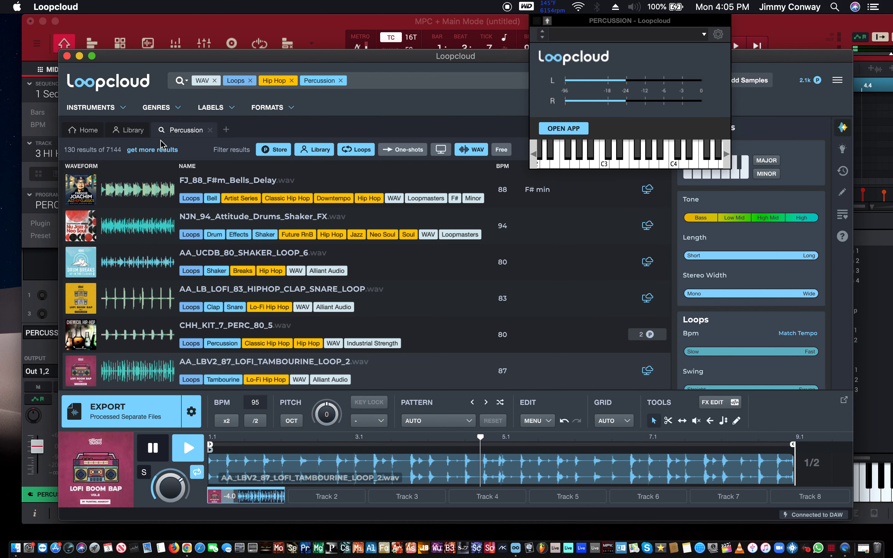
# Show the Audio 001 track in MPC and arrange the MPC and Loopcloud windows so both the timeline and the export area are reachable
pyautogui.moveTo(126, 57); pyautogui.dragTo(583, 74)
pyautogui.click(260, 121)
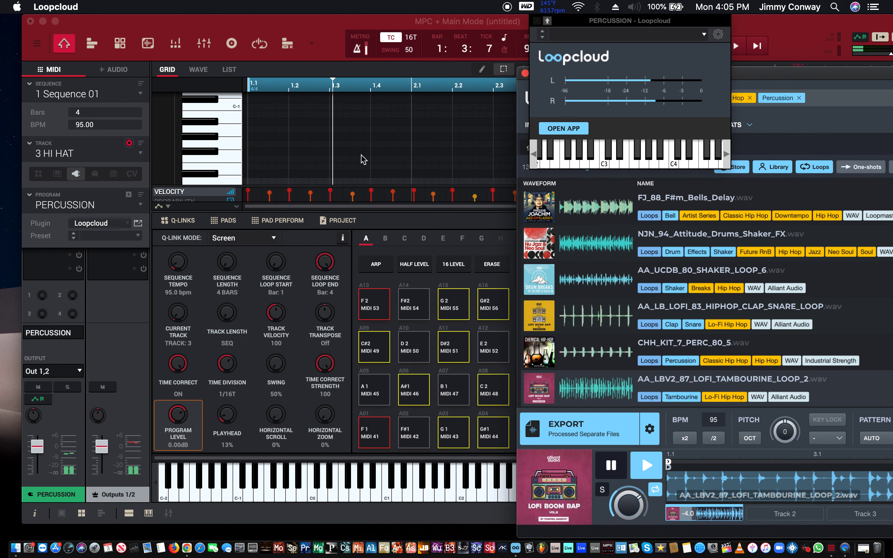
pyautogui.click(111, 75)
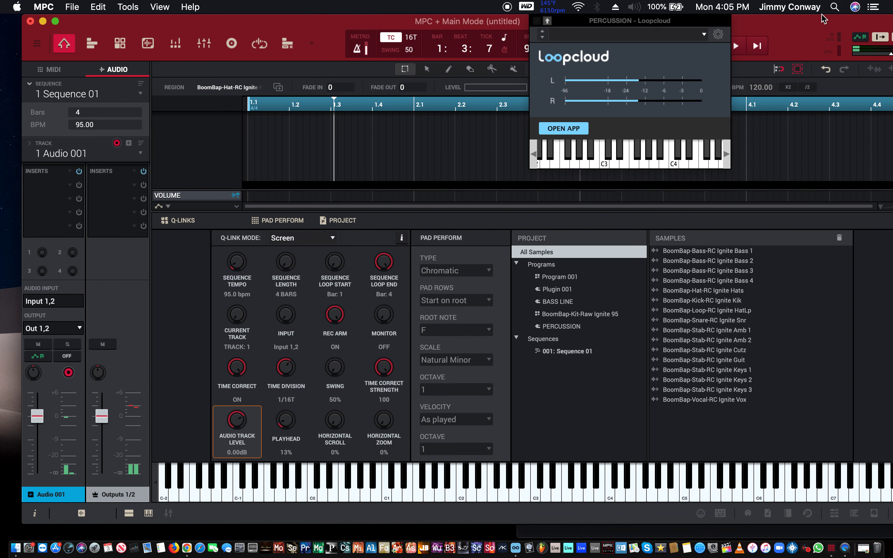
pyautogui.moveTo(811, 21); pyautogui.dragTo(837, 114)
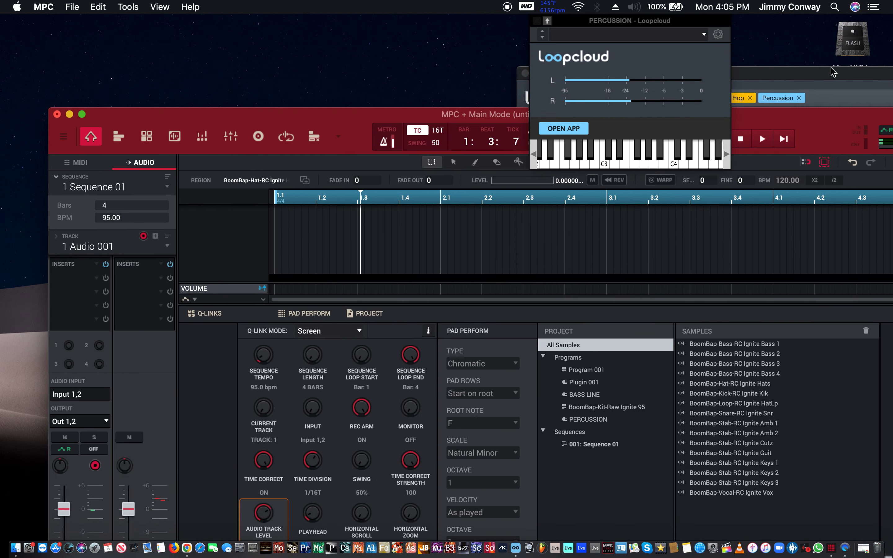
pyautogui.click(825, 71)
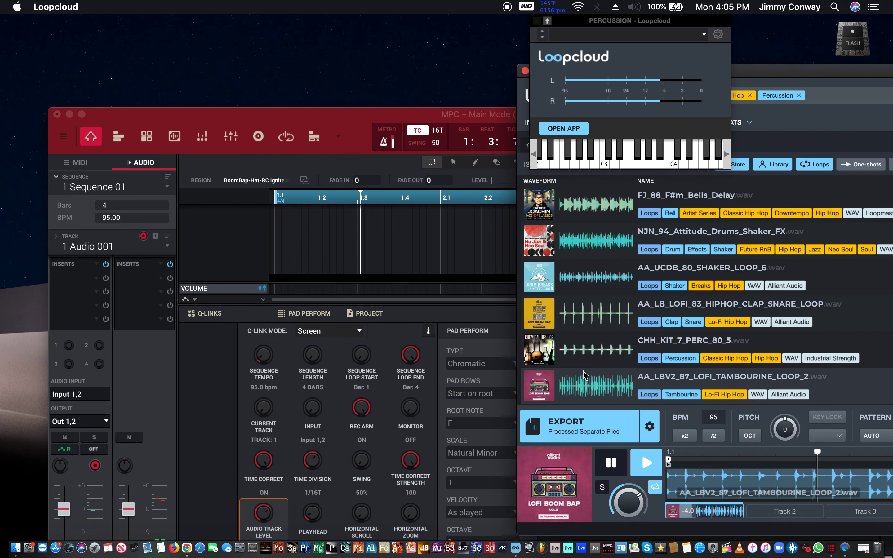
# Export the processed AA_LBV2_87_LOFI_TAMBOURINE_LOOP_2 loop from Loopcloud onto Audio 001 and align its start with bar 1.1
pyautogui.click(515, 384)
pyautogui.moveTo(394, 267); pyautogui.dragTo(279, 252)
pyautogui.moveTo(595, 426); pyautogui.dragTo(276, 250)
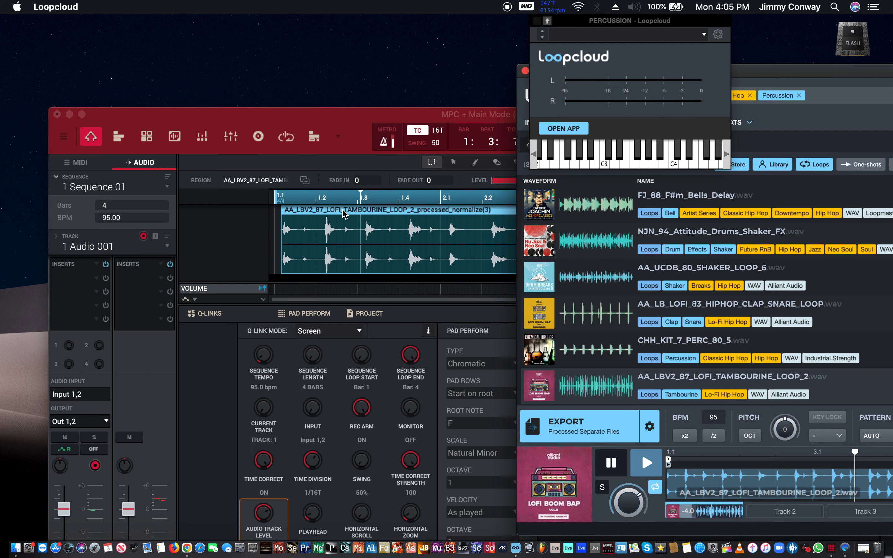
pyautogui.moveTo(343, 210); pyautogui.dragTo(324, 213)
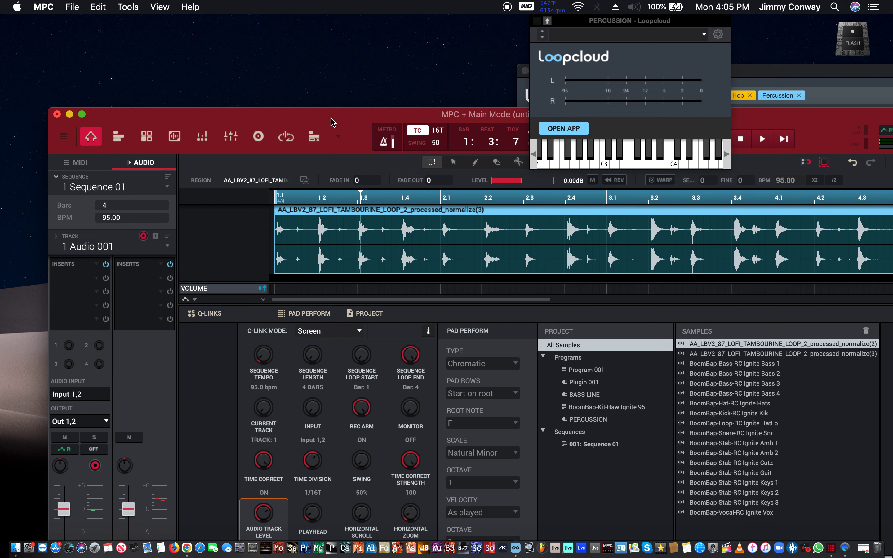
# Play the sequence, disarm recording on Audio 001 and lower its level to -2.35 dB
pyautogui.moveTo(331, 118); pyautogui.dragTo(272, 4)
pyautogui.press('space')
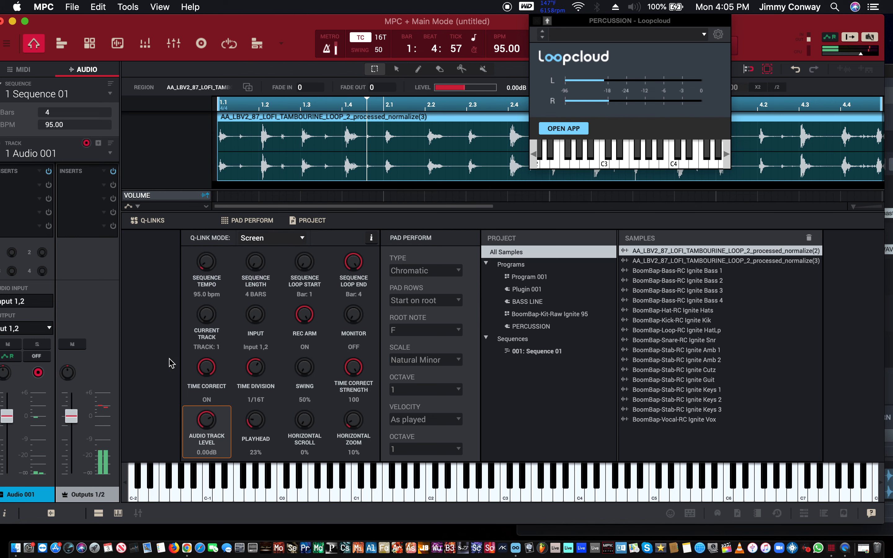
pyautogui.click(38, 373)
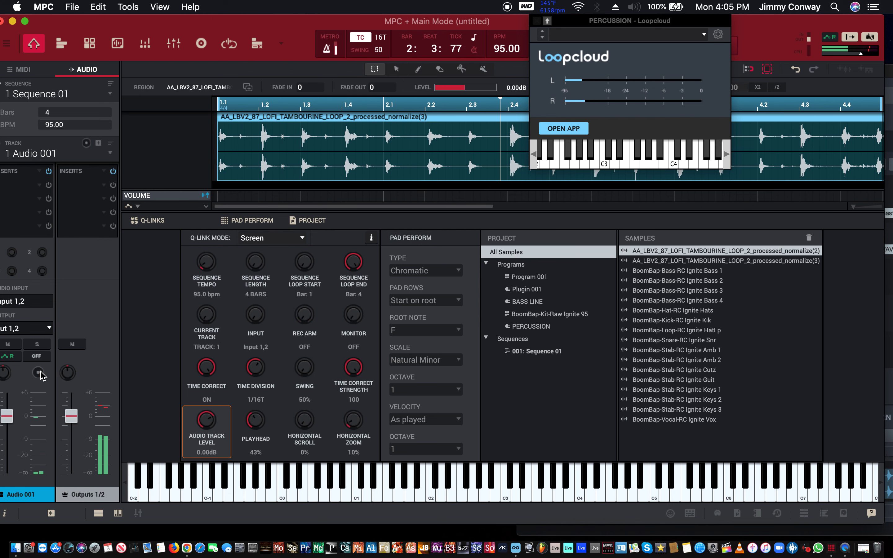
pyautogui.moveTo(6, 416)
pyautogui.mouseDown()
pyautogui.moveTo(4, 467)
pyautogui.moveTo(7, 424)
pyautogui.mouseUp()
pyautogui.moveTo(283, 17); pyautogui.dragTo(293, 17)
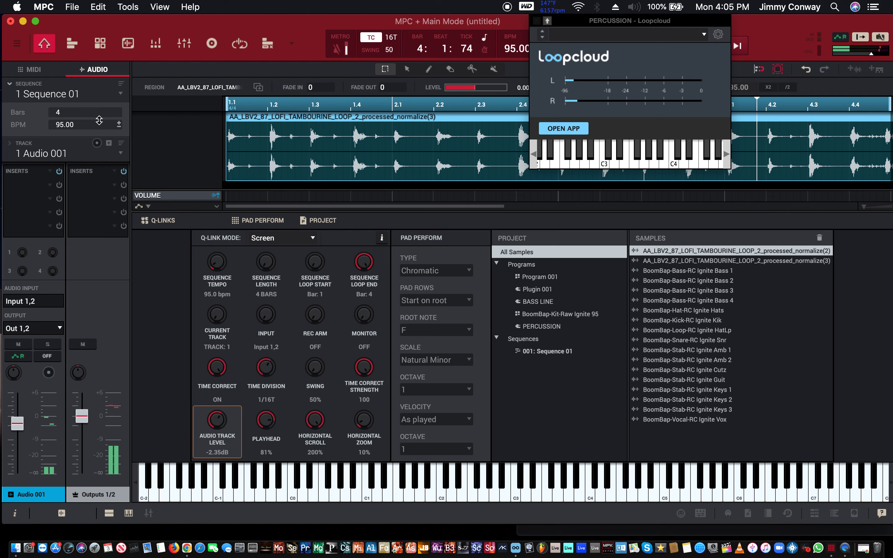
# Insert Akai Professional's Autopan modulation effect in the first insert slot of Audio 001
pyautogui.click(54, 191)
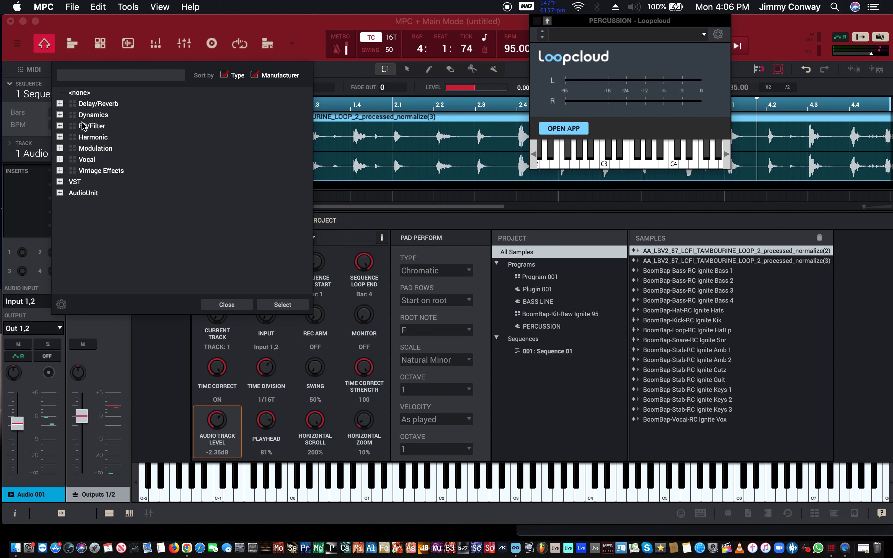
pyautogui.click(60, 149)
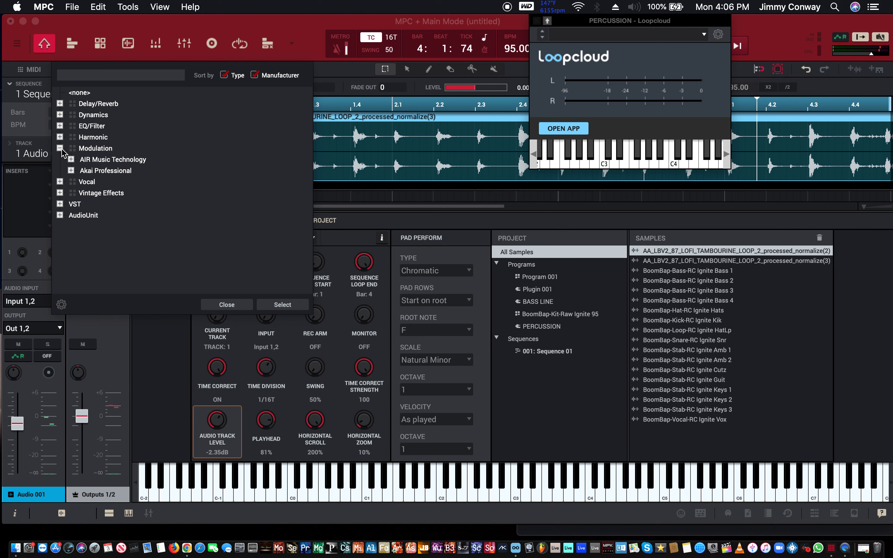
pyautogui.click(71, 171)
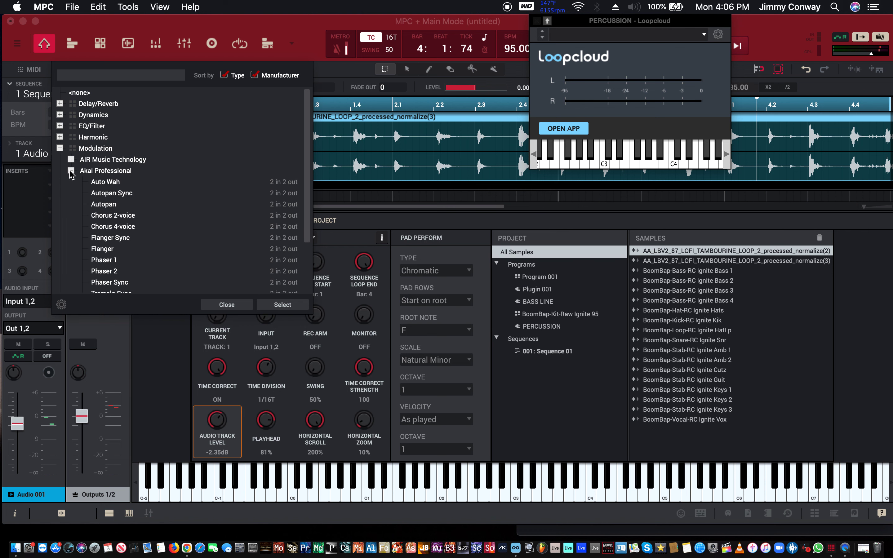
pyautogui.click(96, 205)
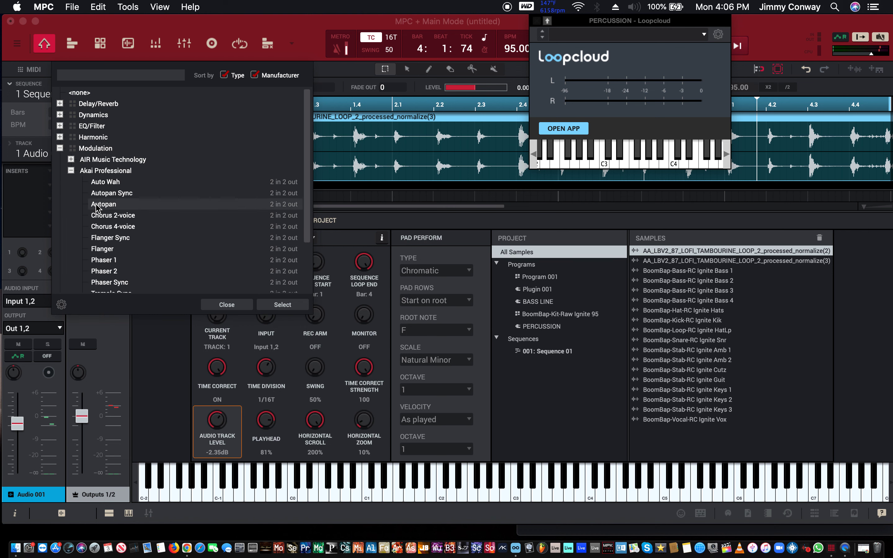
pyautogui.doubleClick(96, 205)
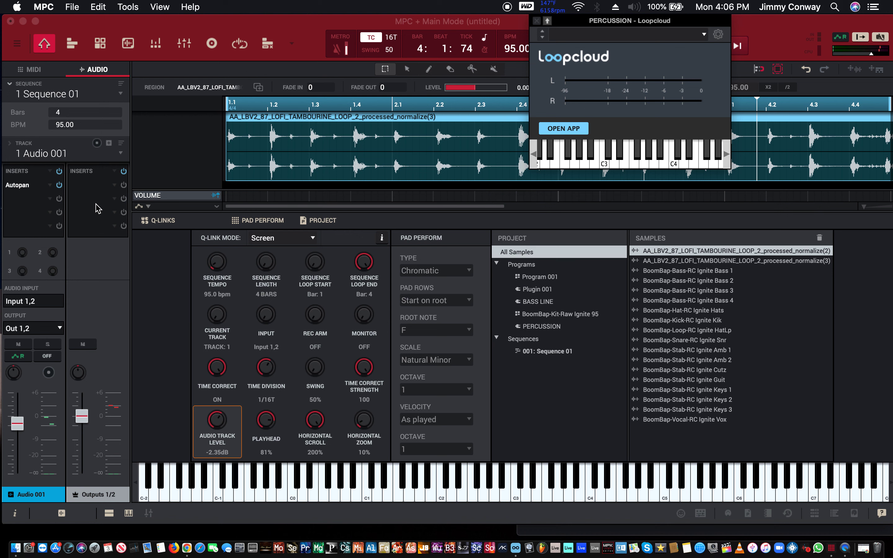
# Open the Autopan effect's window and place it over the Q-Link knobs, clear of the Loopcloud plugin window
pyautogui.click(26, 186)
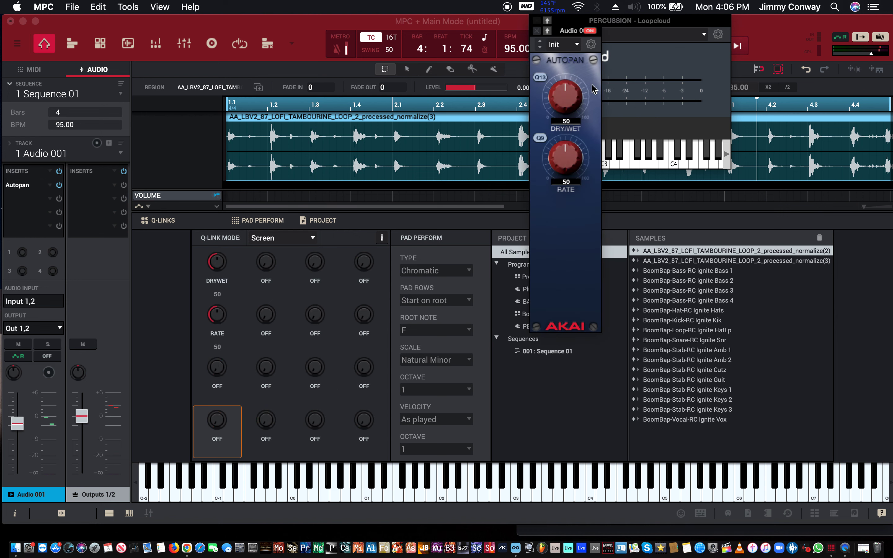
pyautogui.click(571, 31)
pyautogui.moveTo(416, 198); pyautogui.dragTo(305, 176)
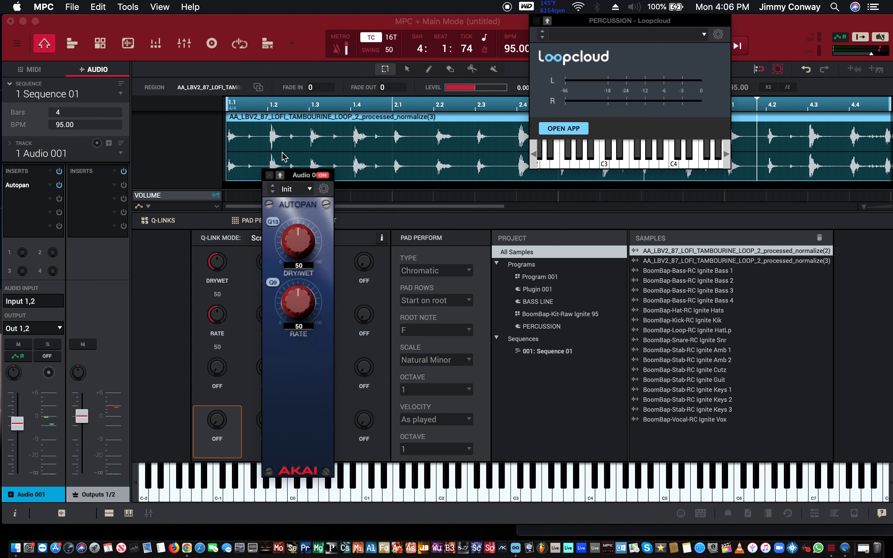
pyautogui.click(52, 189)
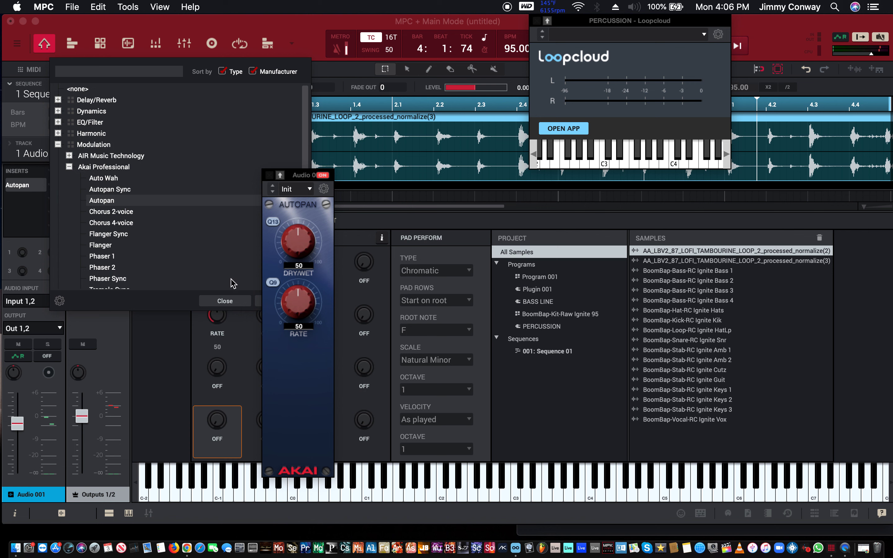
pyautogui.click(225, 301)
# Play the sequence and solo Audio 001 while setting Autopan's dry/wet to 100 and rate to 20, then unsolo the track
pyautogui.press('space')
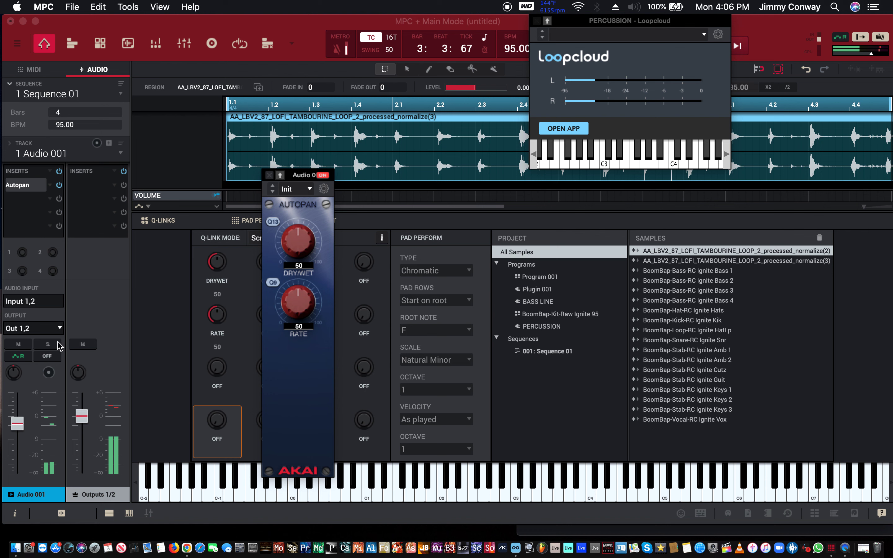
pyautogui.click(47, 344)
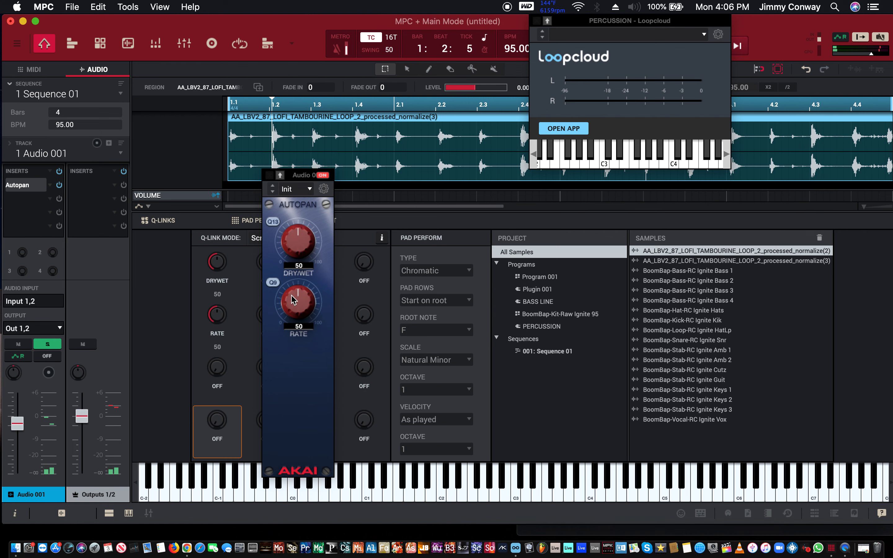
pyautogui.moveTo(297, 242); pyautogui.dragTo(286, 186)
pyautogui.moveTo(284, 298); pyautogui.dragTo(281, 299)
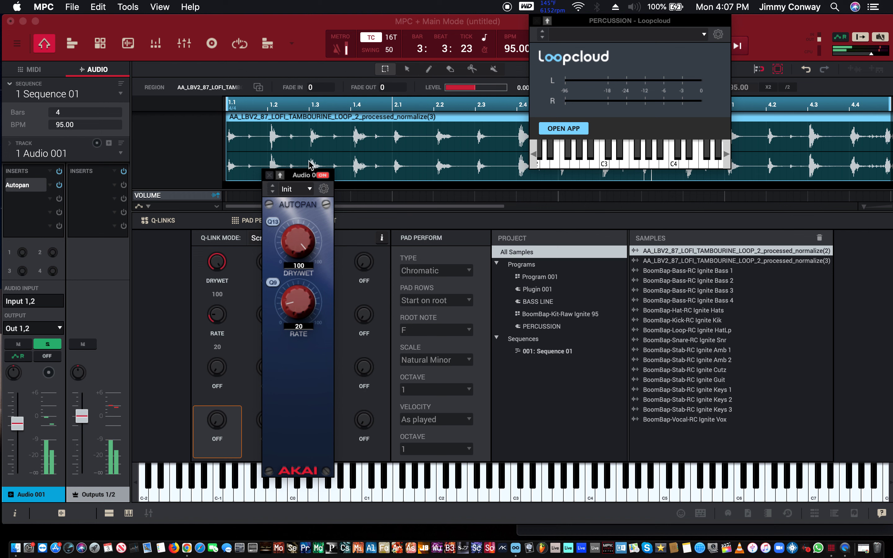
pyautogui.click(48, 345)
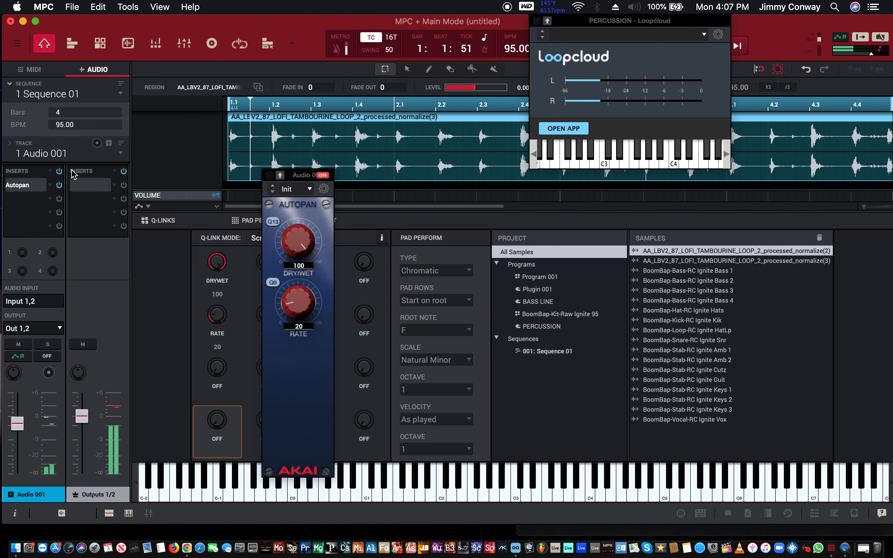
# Insert the Plugin Alliance VST effect bx_cleansweep Pro in the second insert slot of Audio 001
pyautogui.click(50, 199)
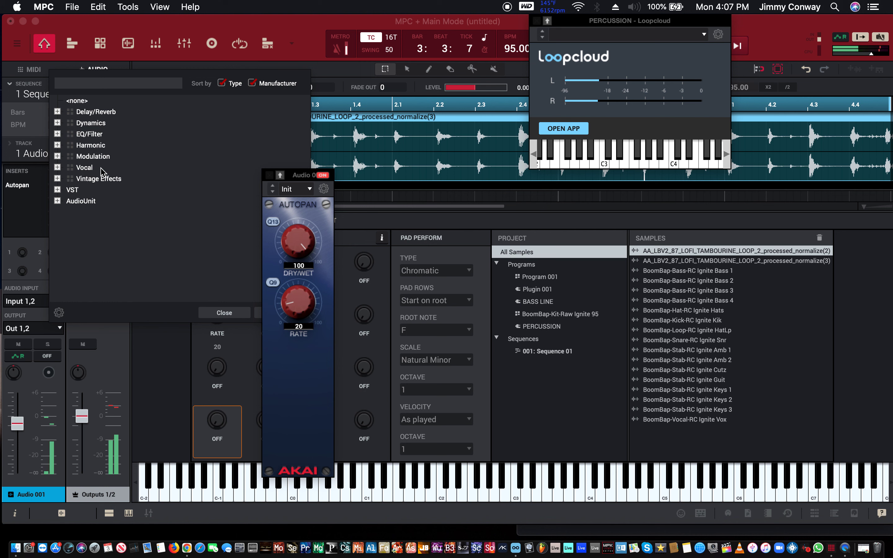
pyautogui.click(68, 190)
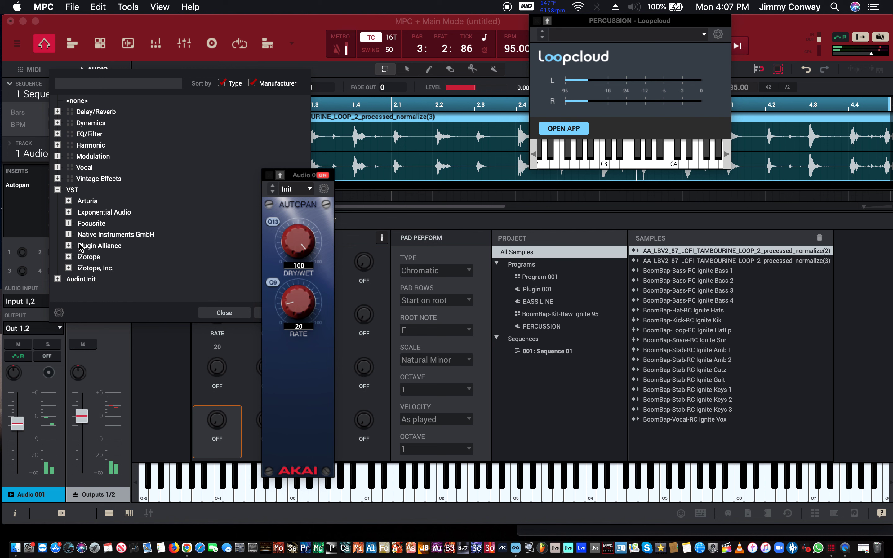
pyautogui.click(68, 246)
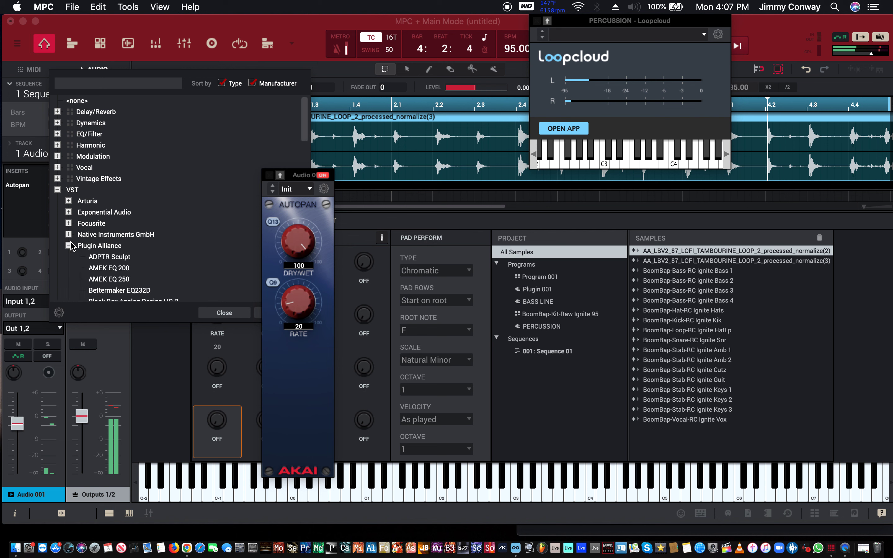
pyautogui.scroll(-4, 102, 238)
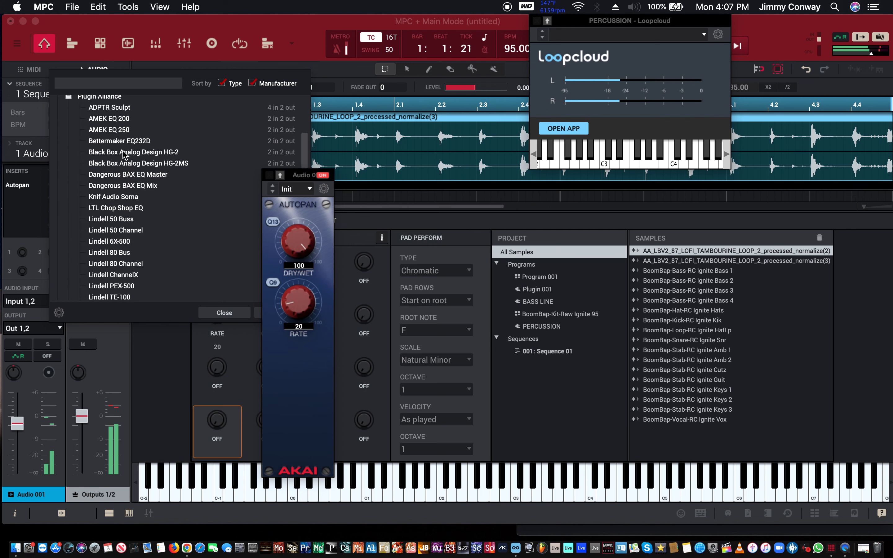
pyautogui.scroll(-3, 118, 163)
pyautogui.scroll(-5, 119, 162)
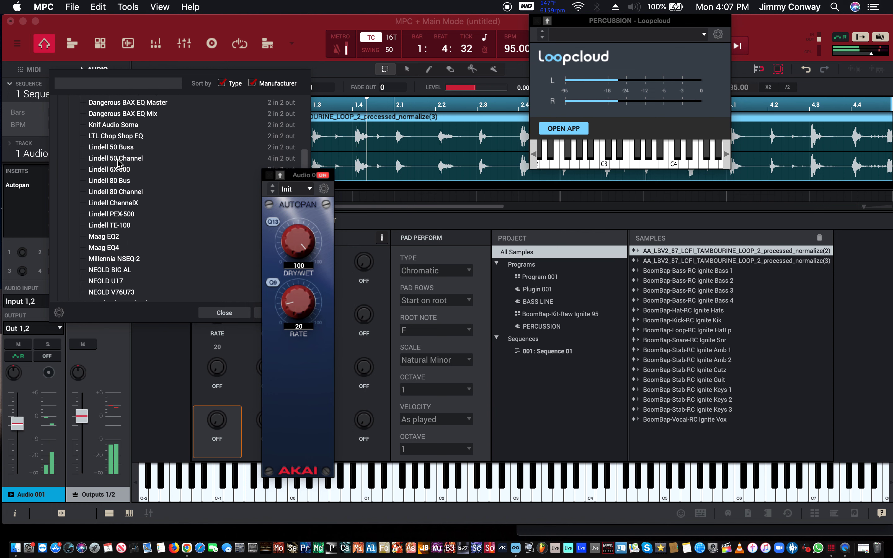
pyautogui.scroll(-8, 118, 163)
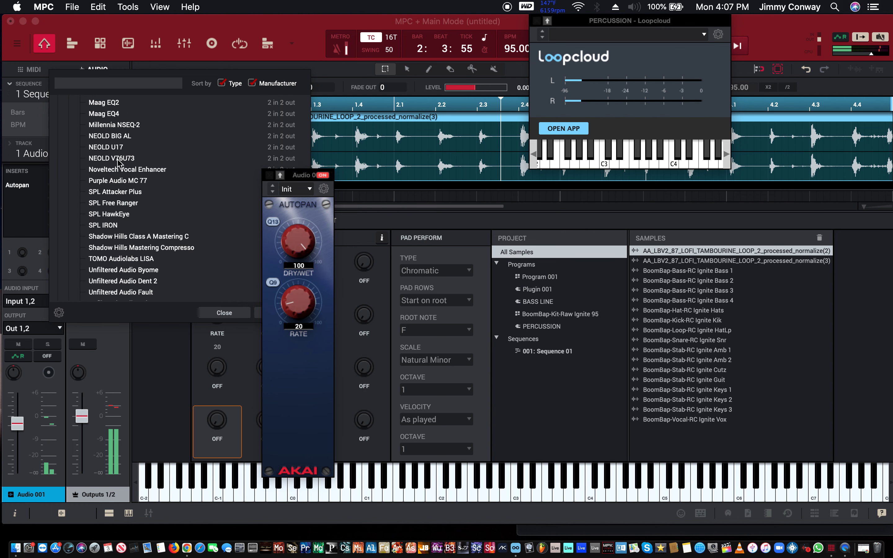
pyautogui.scroll(-3, 118, 163)
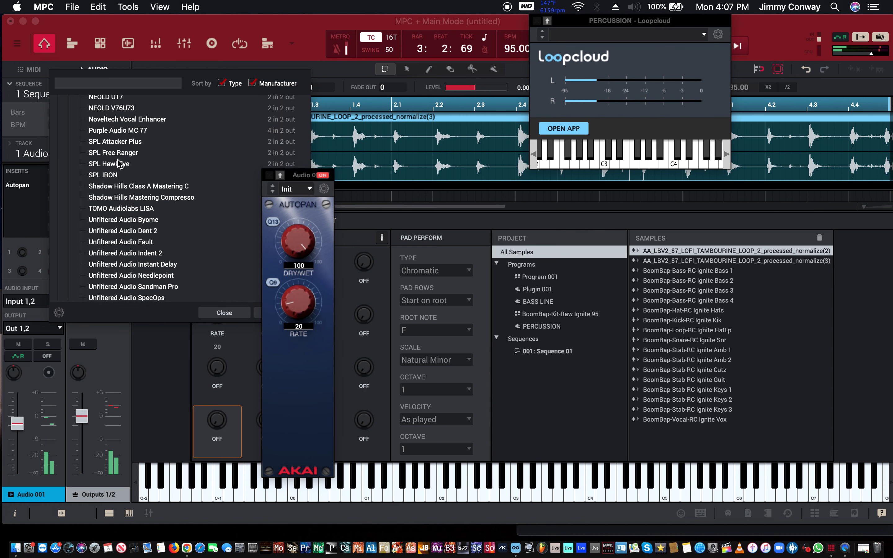
pyautogui.scroll(4, 118, 163)
pyautogui.scroll(14, 119, 162)
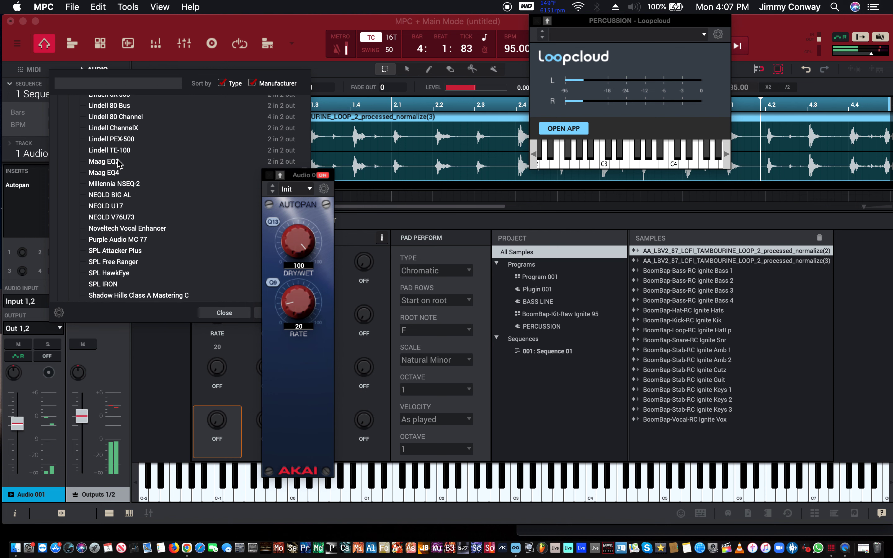
pyautogui.scroll(3, 119, 163)
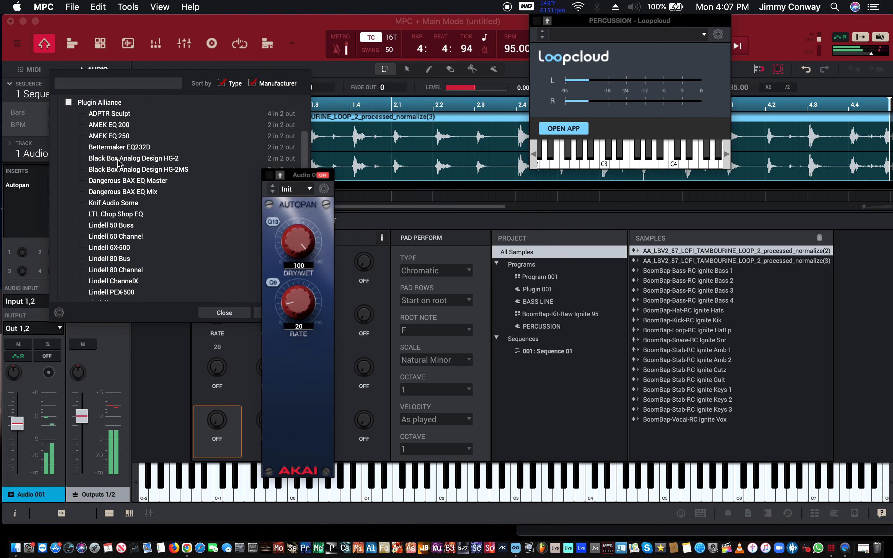
pyautogui.scroll(-3, 125, 187)
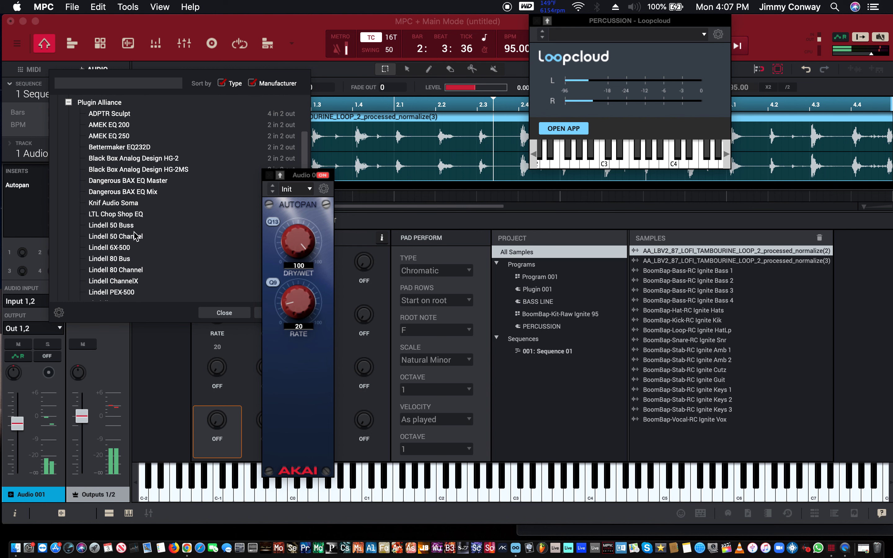
pyautogui.scroll(-5, 122, 202)
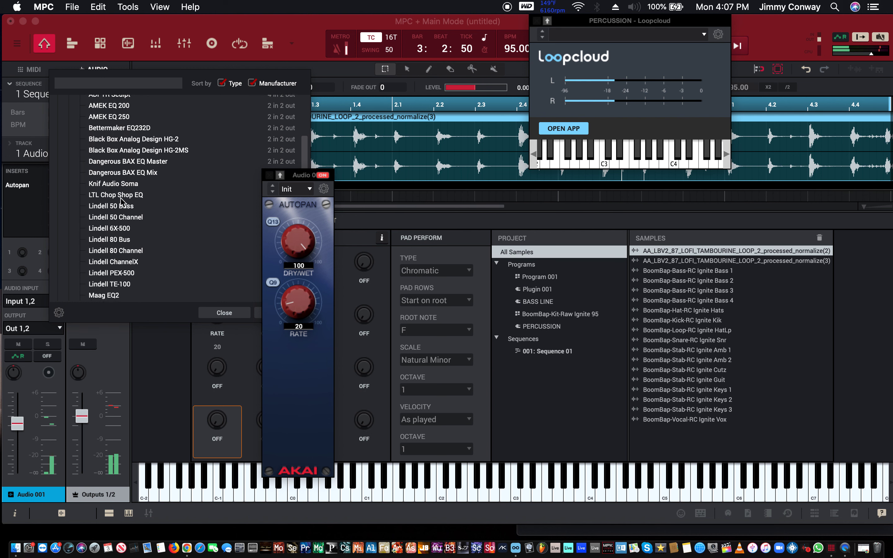
pyautogui.scroll(-9, 122, 202)
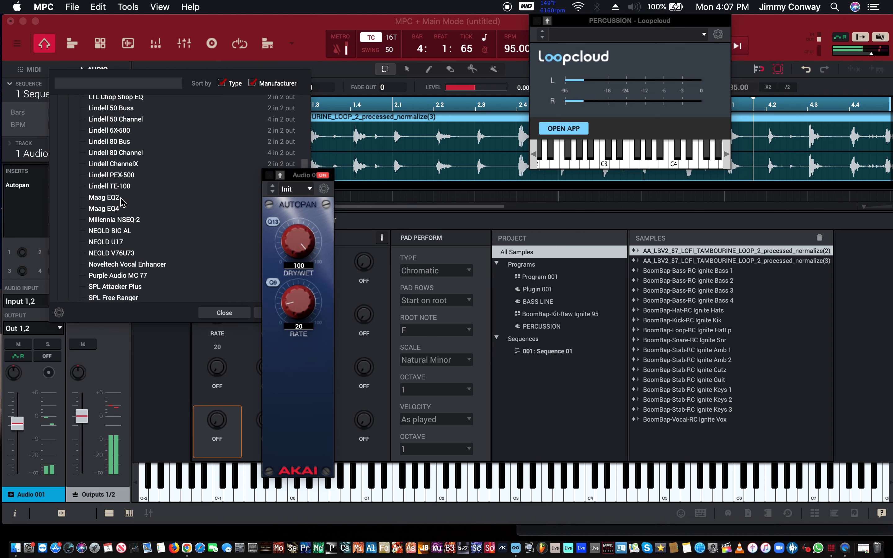
pyautogui.scroll(-7, 123, 202)
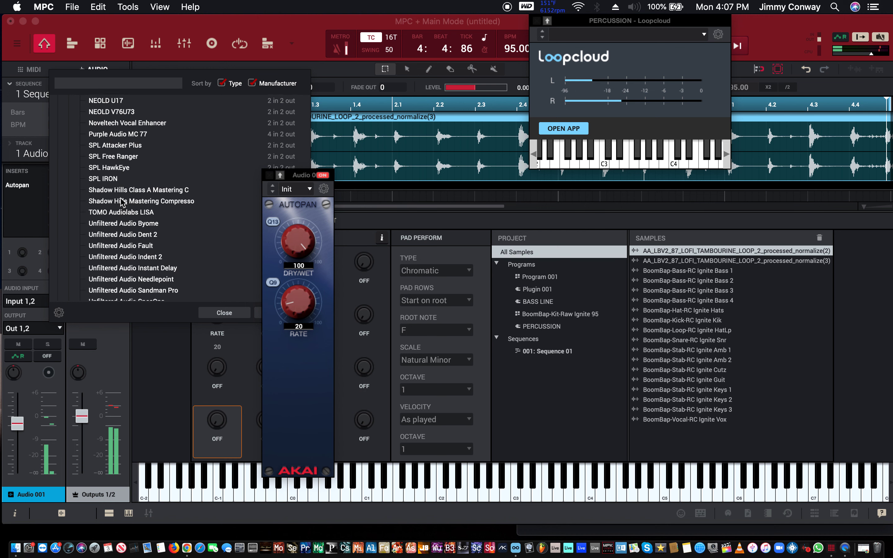
pyautogui.scroll(-3, 122, 203)
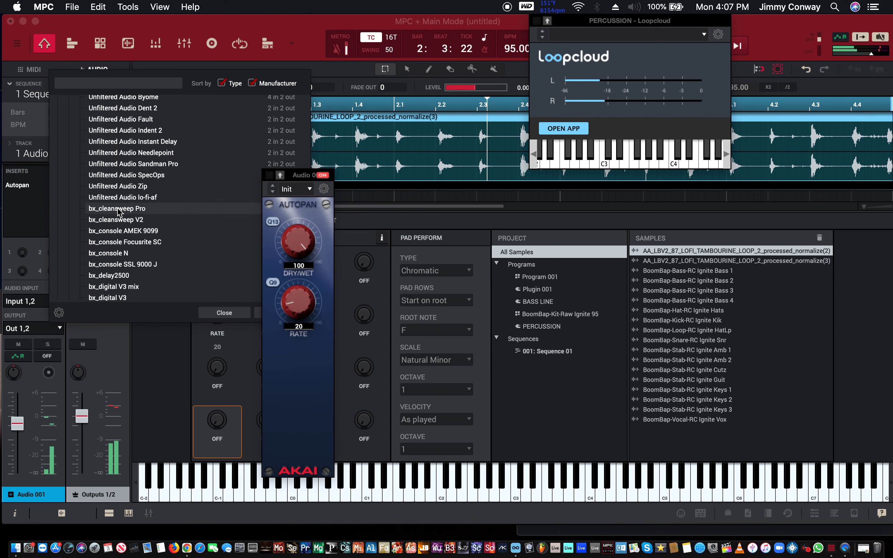
pyautogui.doubleClick(117, 210)
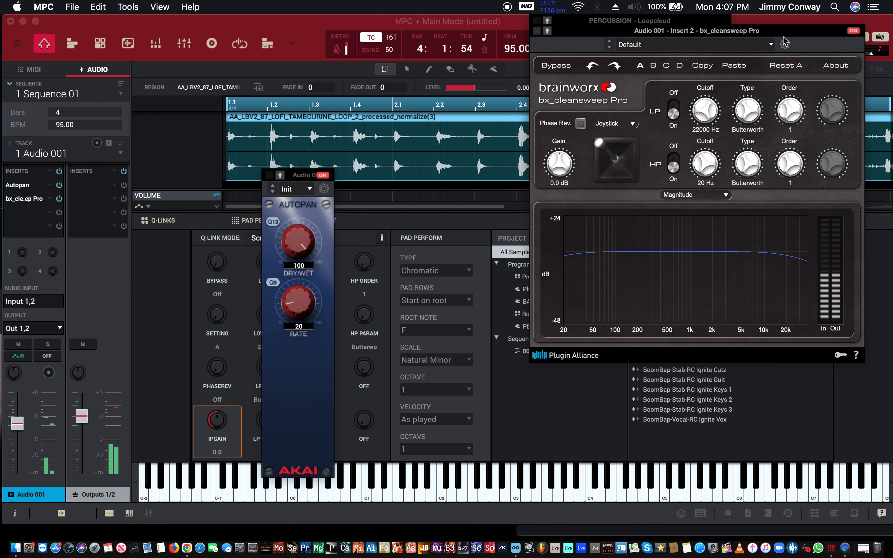
# Load the saved Precise Filter 48 preset file into bx_cleansweep Pro, closing the Autopan window that covers the file list
pyautogui.moveTo(787, 27); pyautogui.dragTo(637, 39)
pyautogui.click(621, 56)
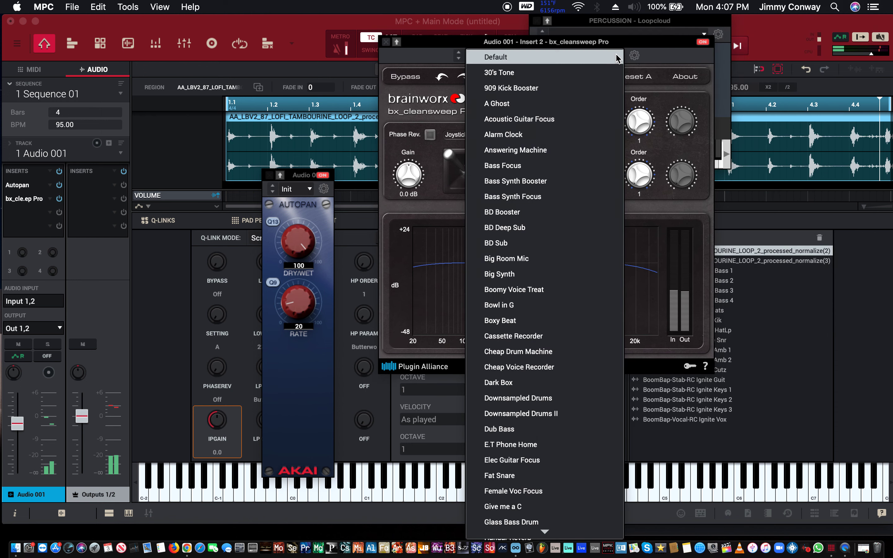
pyautogui.click(622, 57)
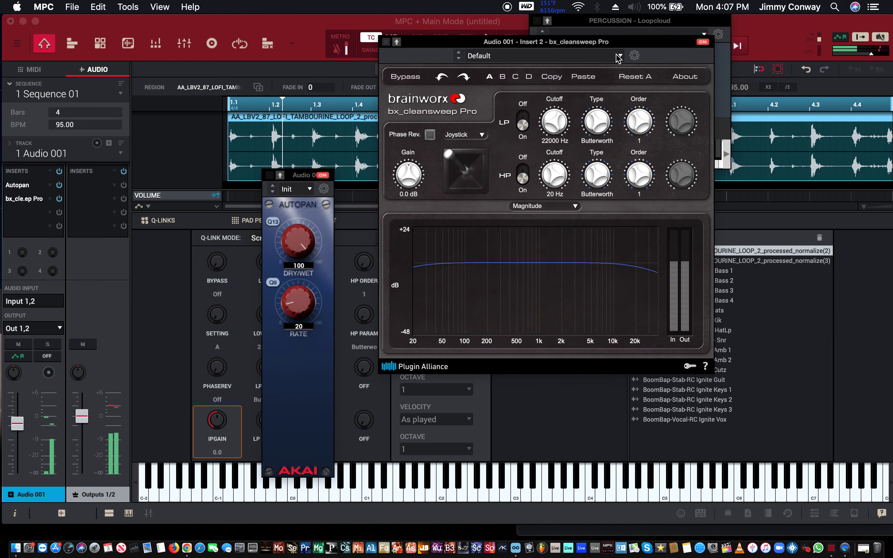
pyautogui.click(635, 55)
pyautogui.click(645, 73)
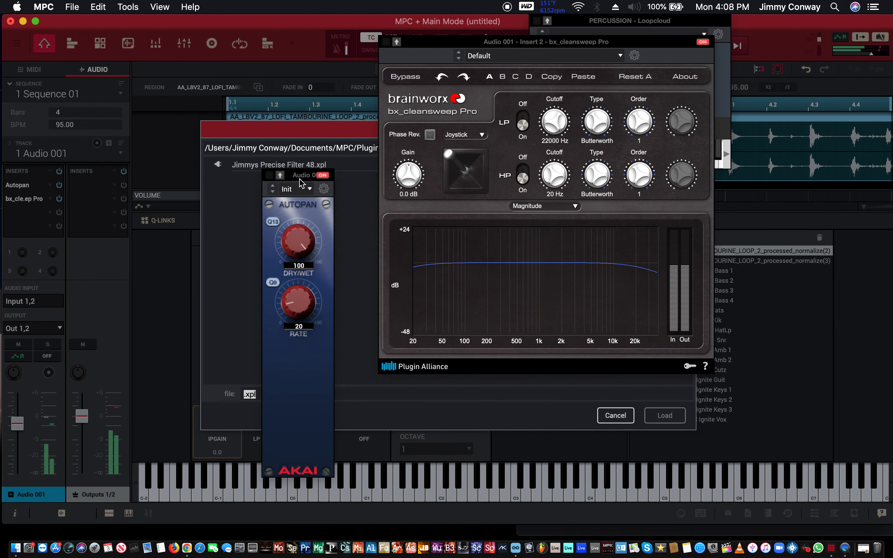
pyautogui.click(270, 176)
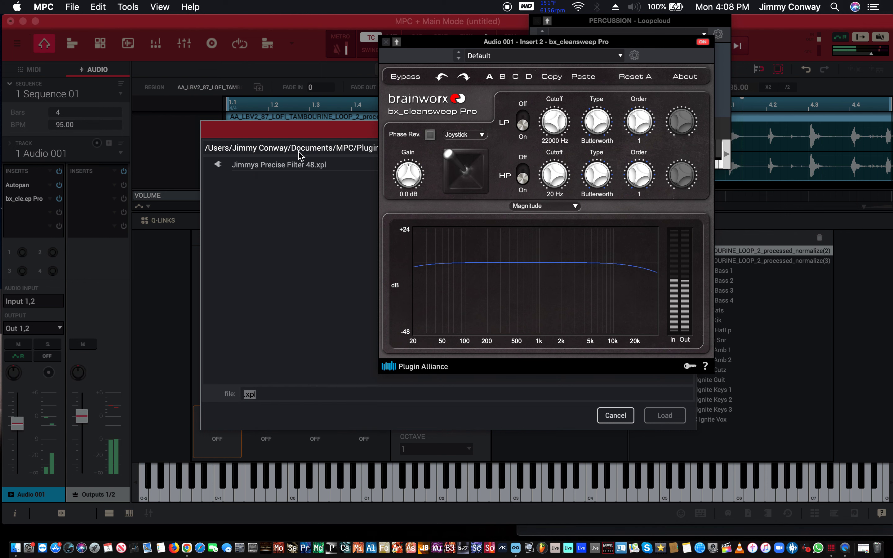
pyautogui.doubleClick(289, 165)
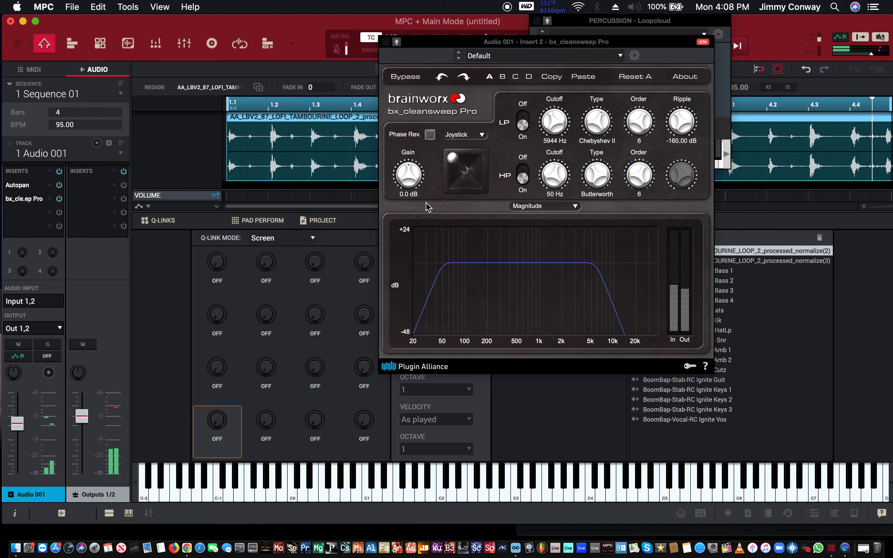
# Raise bx_cleansweep Pro's low-pass cutoff to 22000 Hz and its high-pass cutoff to 875 Hz
pyautogui.click(555, 118)
pyautogui.moveTo(555, 120); pyautogui.dragTo(541, 52)
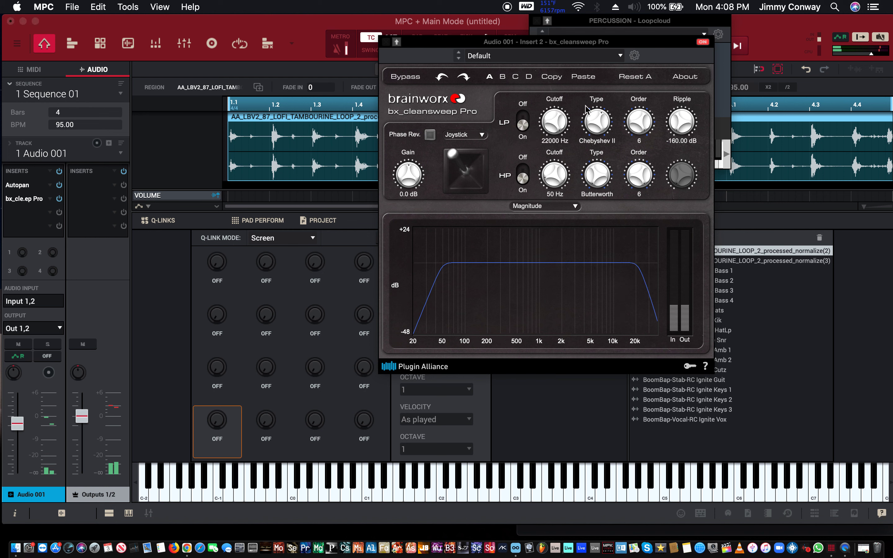
pyautogui.moveTo(547, 172); pyautogui.dragTo(521, 105)
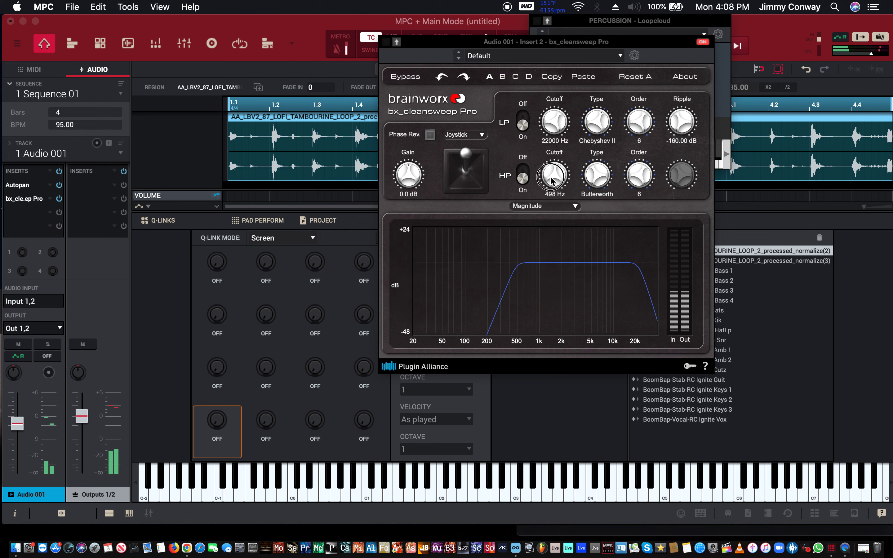
pyautogui.moveTo(551, 180); pyautogui.dragTo(550, 173)
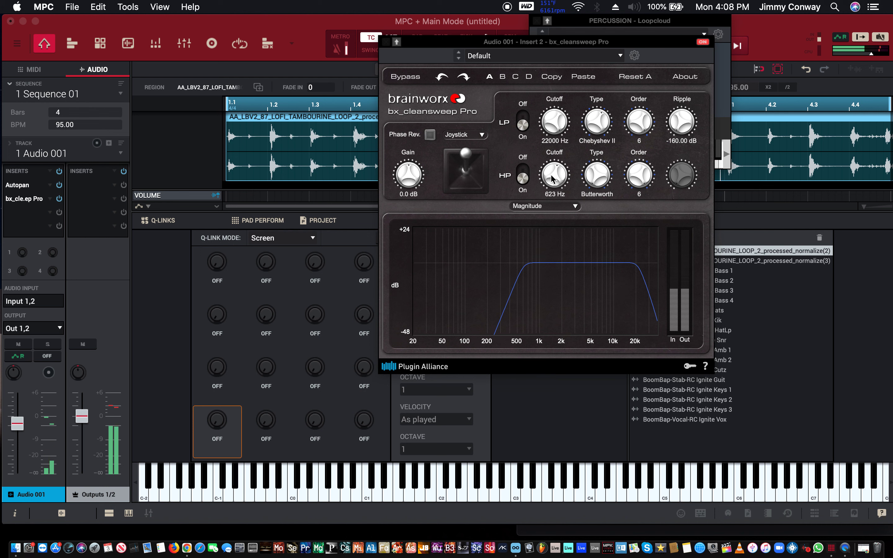
pyautogui.moveTo(552, 179); pyautogui.dragTo(564, 149)
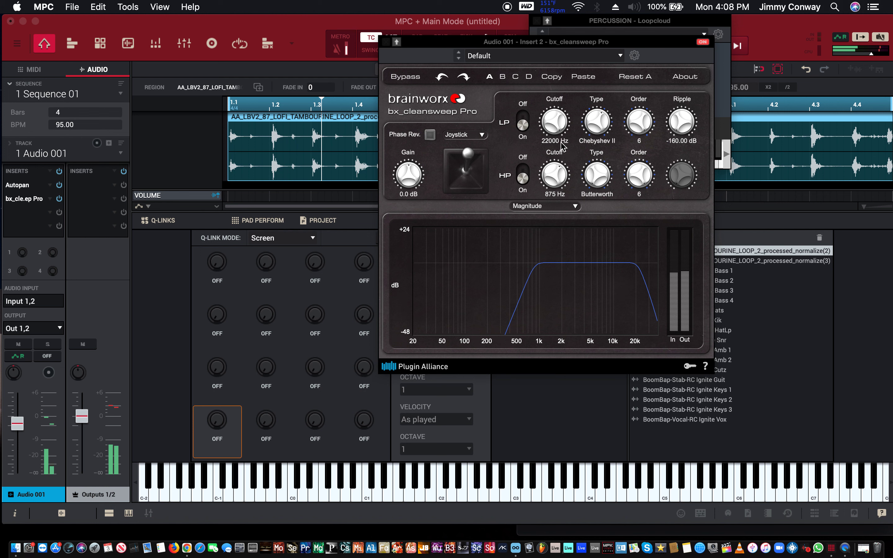
# Switch off the low-pass filter, set the high-pass cutoff to 1295 Hz and close the bx_cleansweep Pro window
pyautogui.click(523, 121)
pyautogui.moveTo(549, 169); pyautogui.dragTo(550, 166)
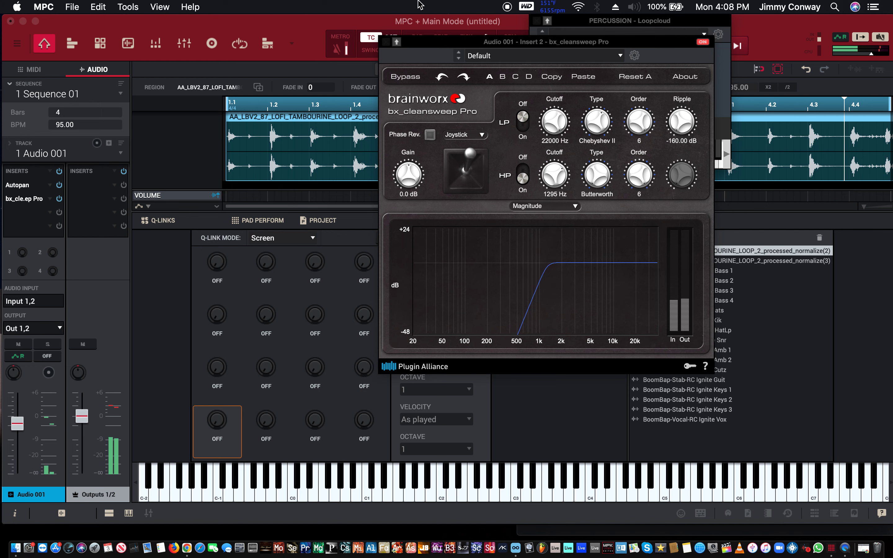
pyautogui.click(387, 42)
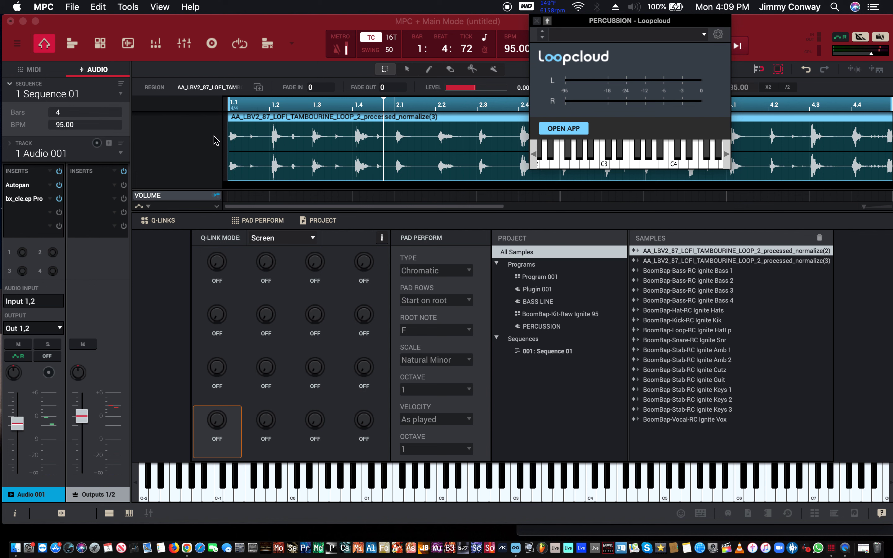
# Make the MPC window full screen and select Track 01 among the MIDI tracks
pyautogui.click(35, 22)
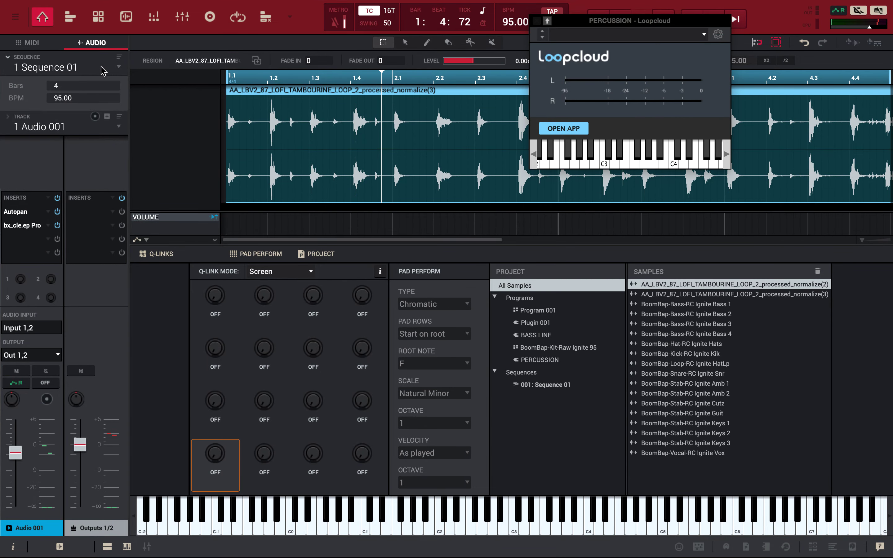
pyautogui.click(42, 41)
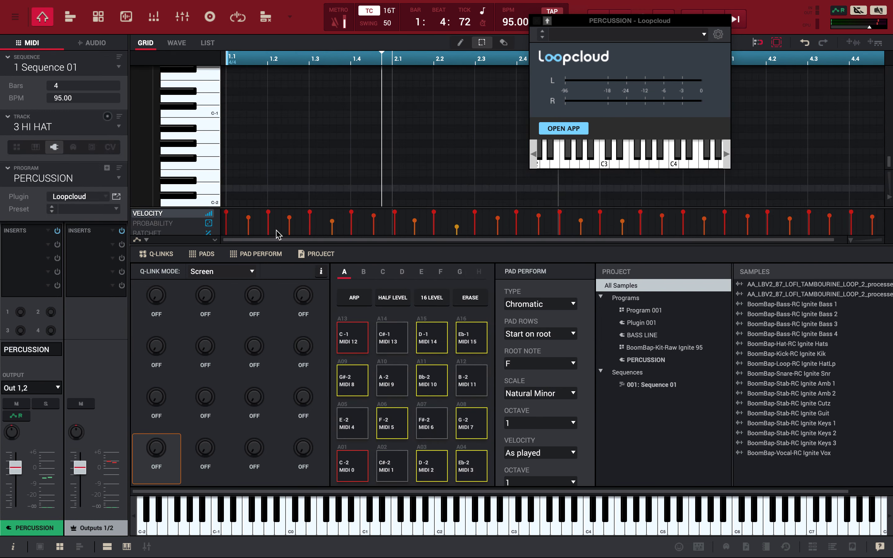
pyautogui.click(68, 178)
pyautogui.click(47, 127)
pyautogui.click(46, 126)
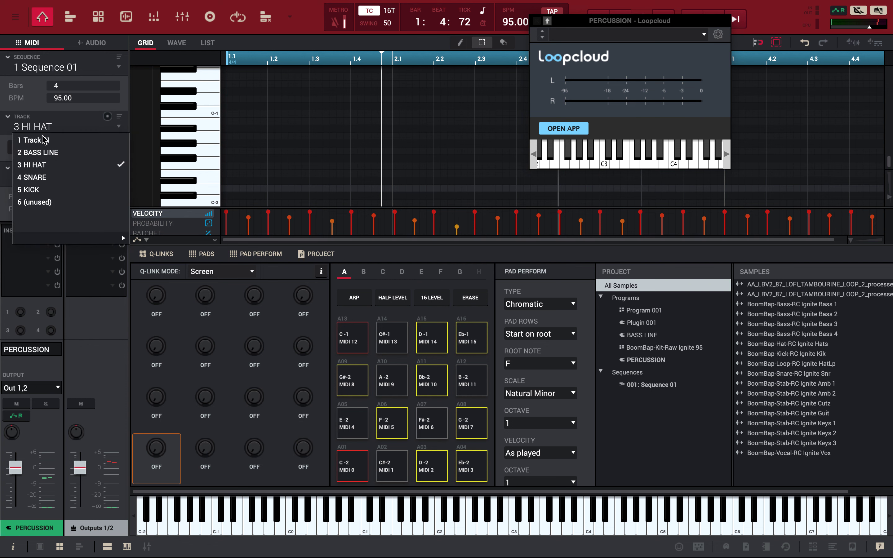
pyautogui.click(53, 140)
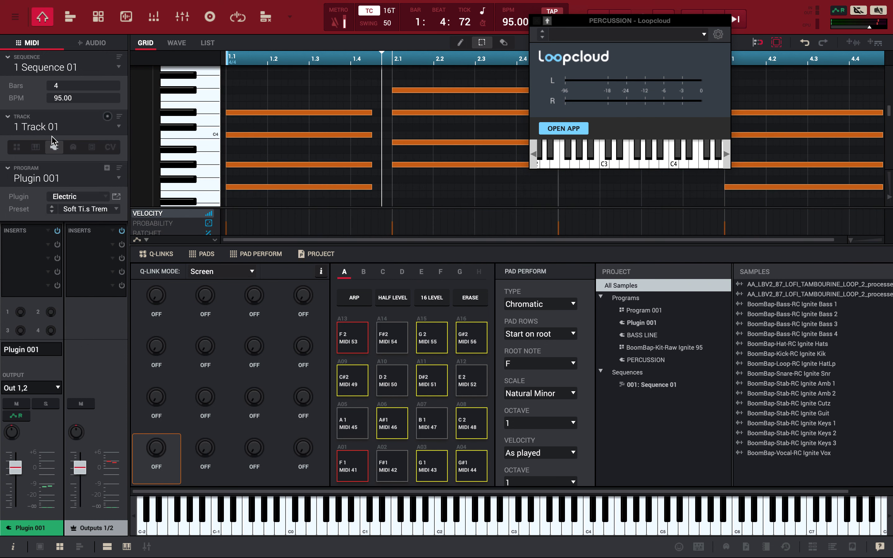
# Rename MIDI Track 01 as PIANO
pyautogui.doubleClick(42, 126)
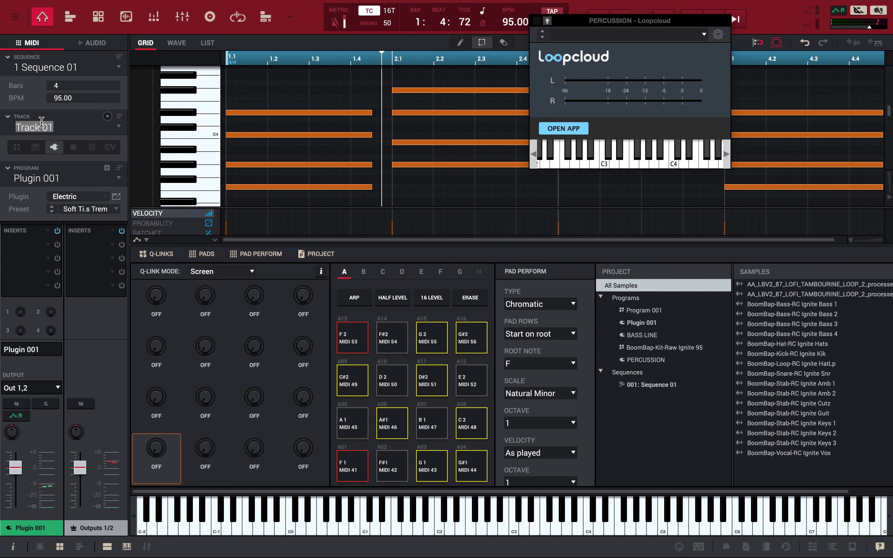
pyautogui.write('P')
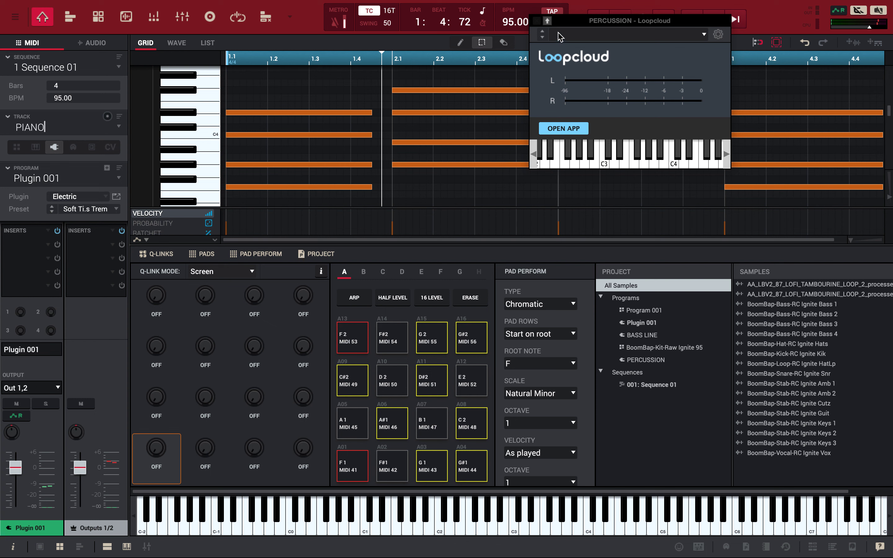
pyautogui.write('IANO')
pyautogui.press('Return')
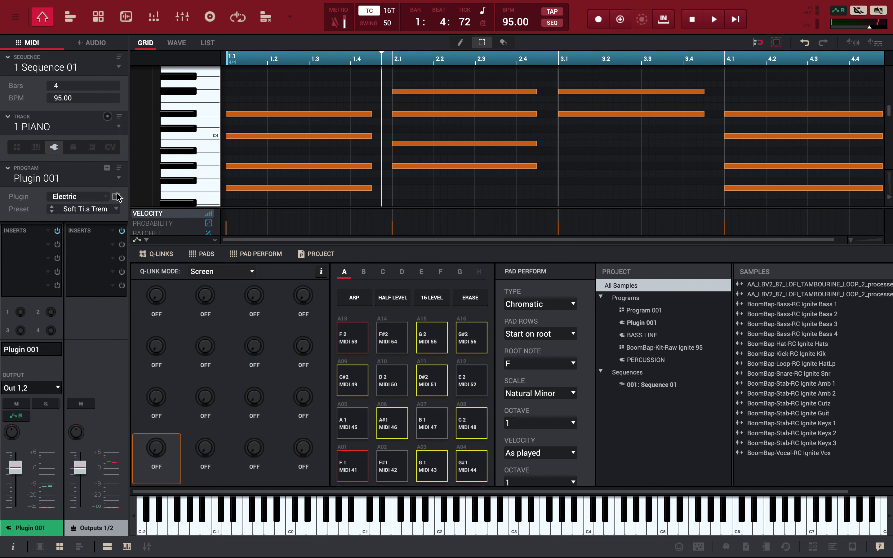
# Open the piano track's Electric plugin and audition the Toy EP Trem and Bells Vib presets during playback
pyautogui.click(116, 197)
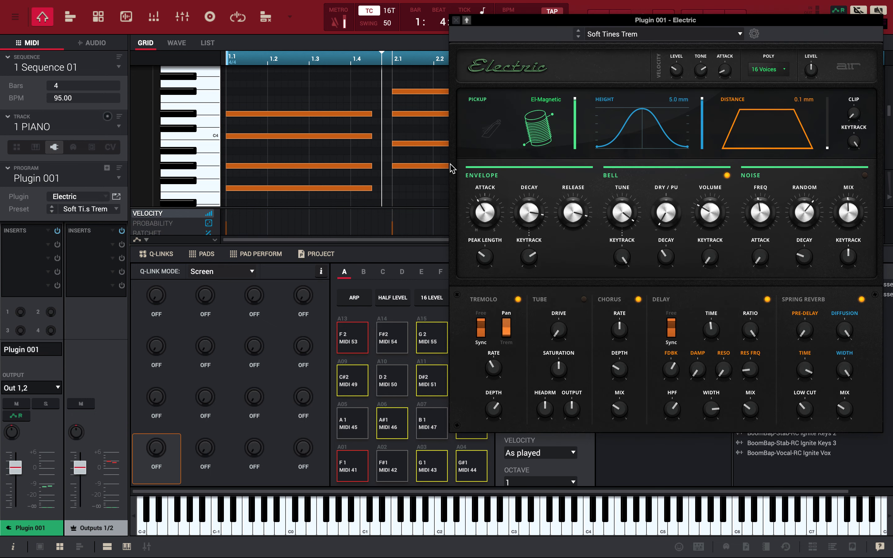
pyautogui.press('space')
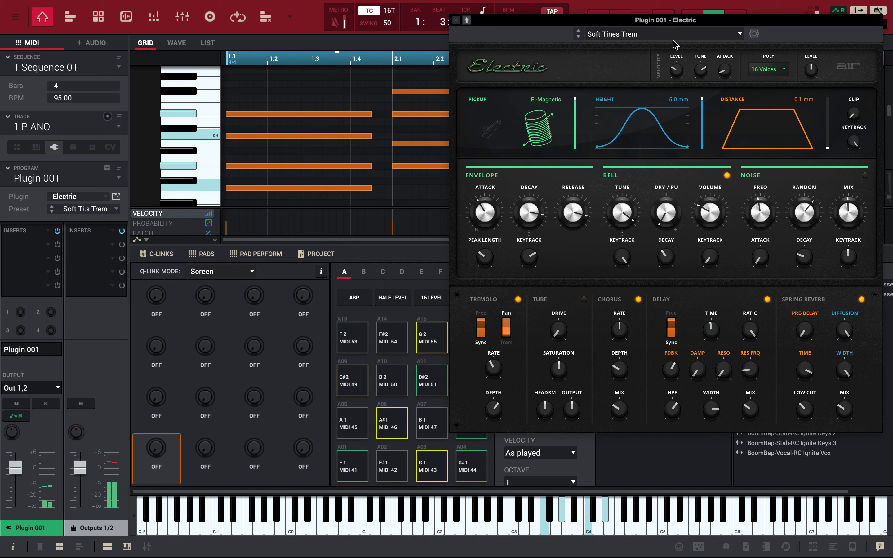
pyautogui.click(578, 38)
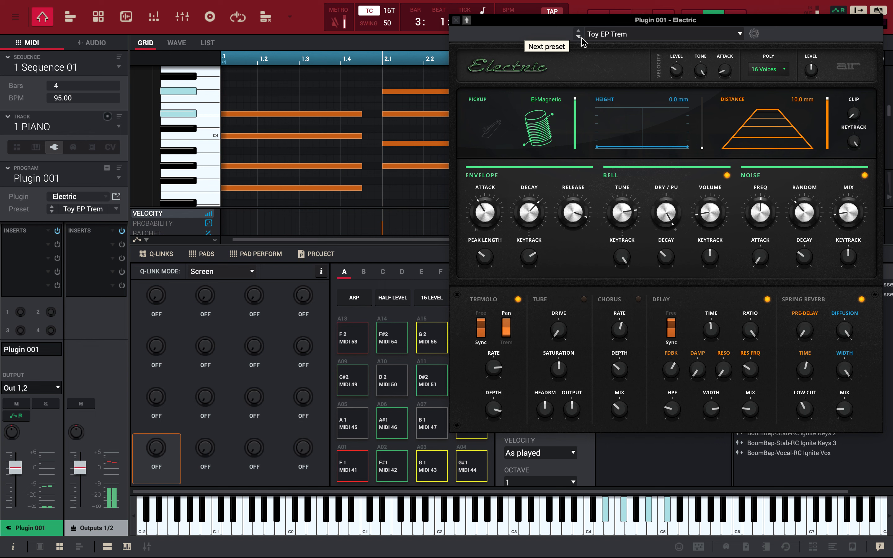
pyautogui.click(582, 38)
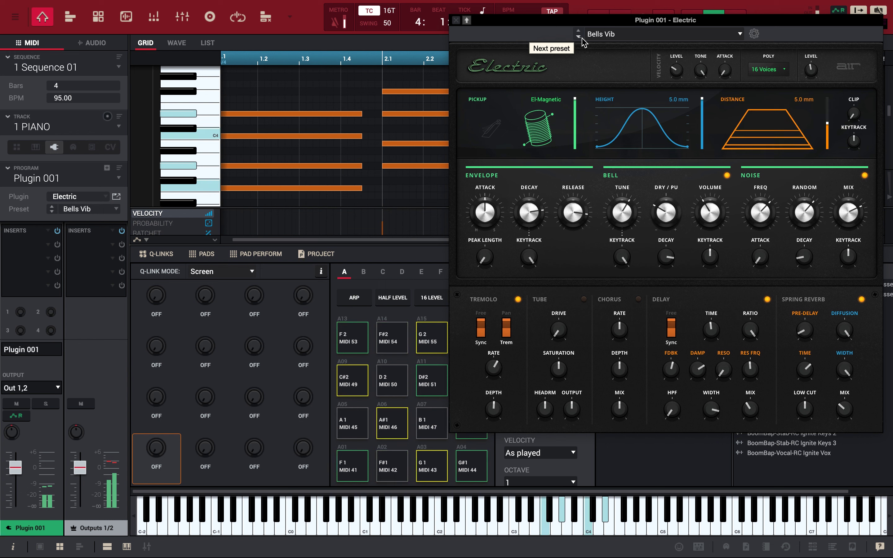
# Load the El Piano 1 Chorus preset in Electric
pyautogui.click(611, 37)
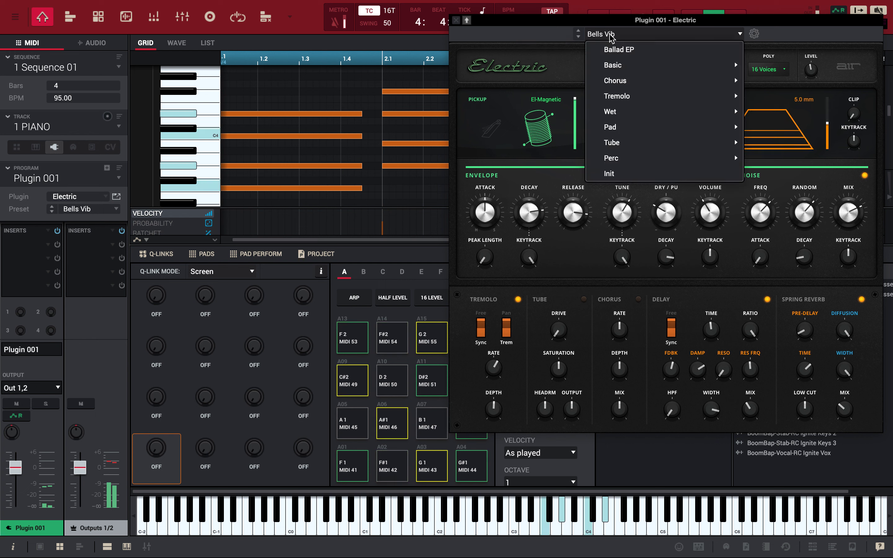
pyautogui.moveTo(617, 90)
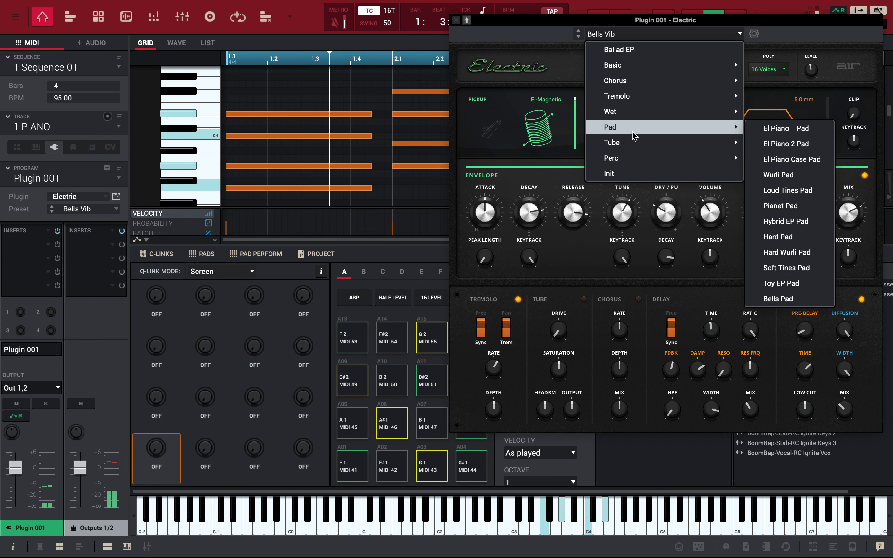
pyautogui.moveTo(637, 138)
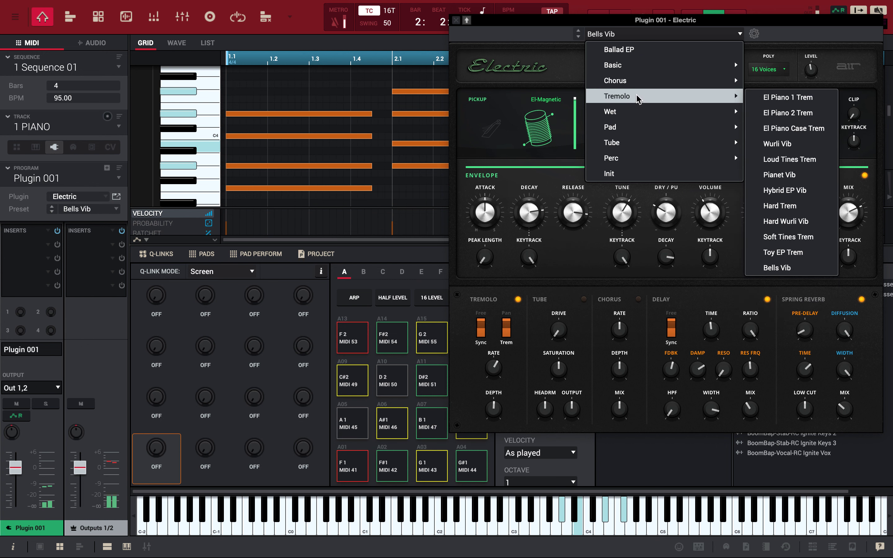
pyautogui.moveTo(701, 66)
pyautogui.moveTo(734, 84)
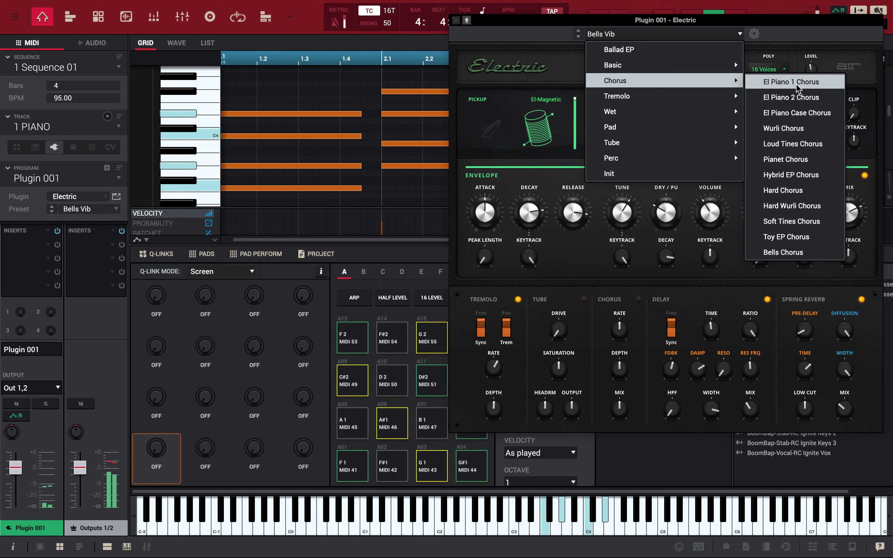
pyautogui.click(785, 87)
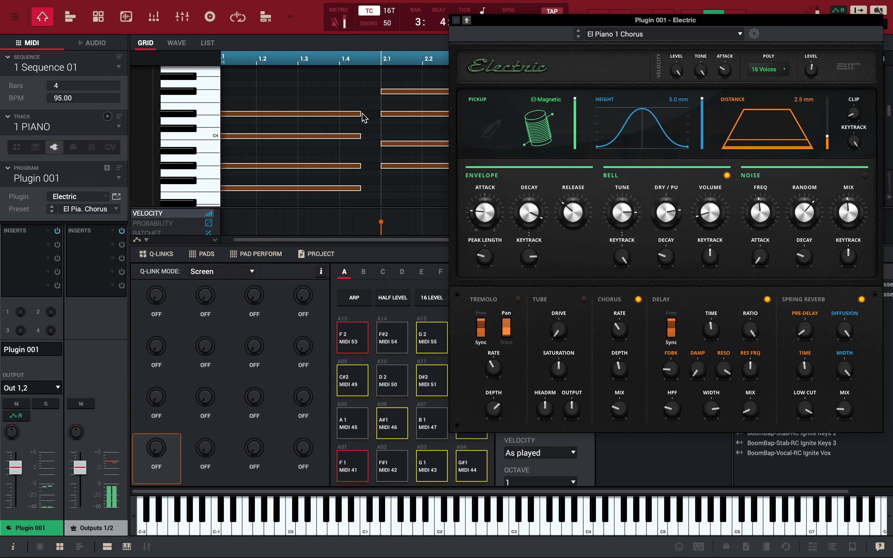
# Lengthen all piano notes together so the first chord extends to bar 2.1
pyautogui.click(372, 105)
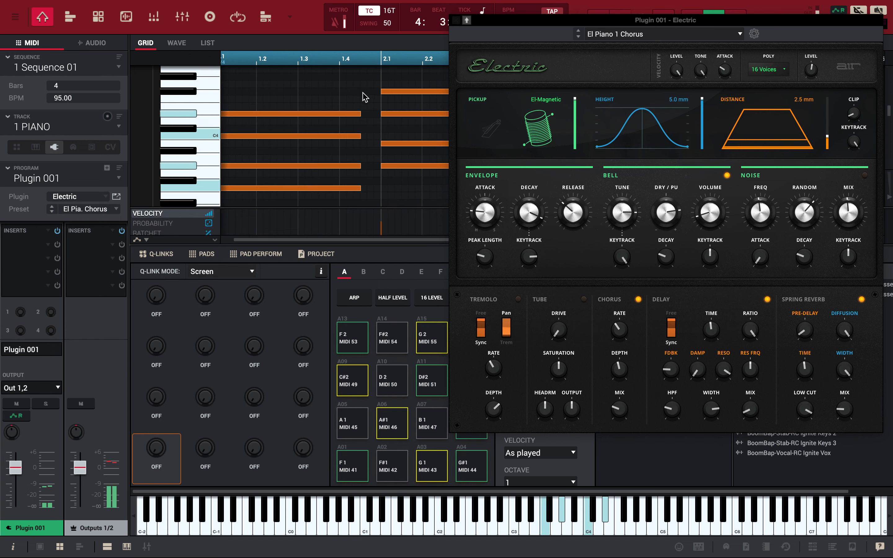
pyautogui.hotkey('ctrl', 'a')
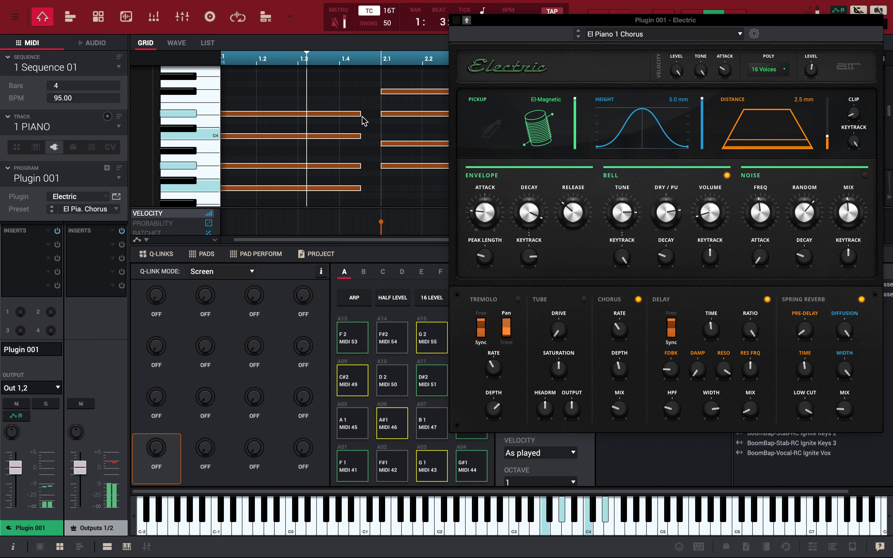
pyautogui.moveTo(362, 113); pyautogui.dragTo(381, 114)
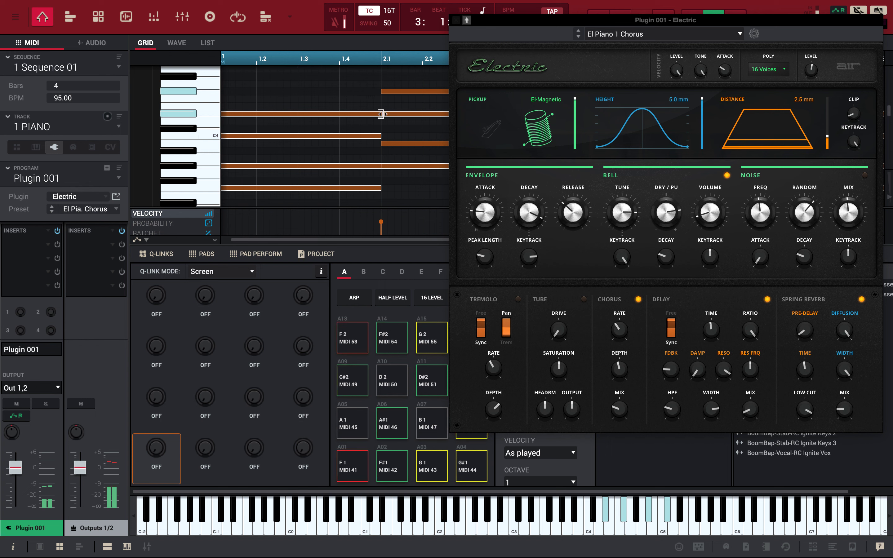
# Move the Electric window clear of the note grid and select the four chord notes starting at bar 4.1
pyautogui.click(580, 20)
pyautogui.moveTo(580, 22); pyautogui.dragTo(680, 226)
pyautogui.hscroll(3, 609, 146)
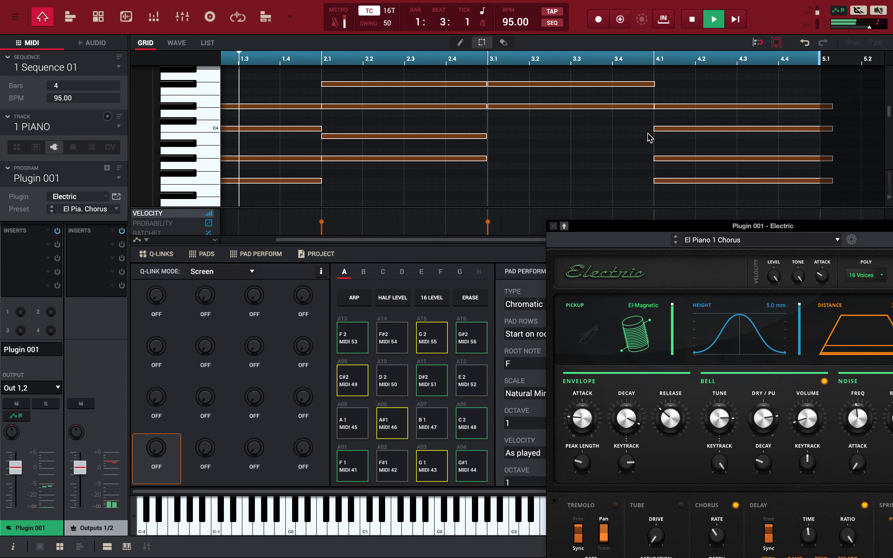
pyautogui.press('space')
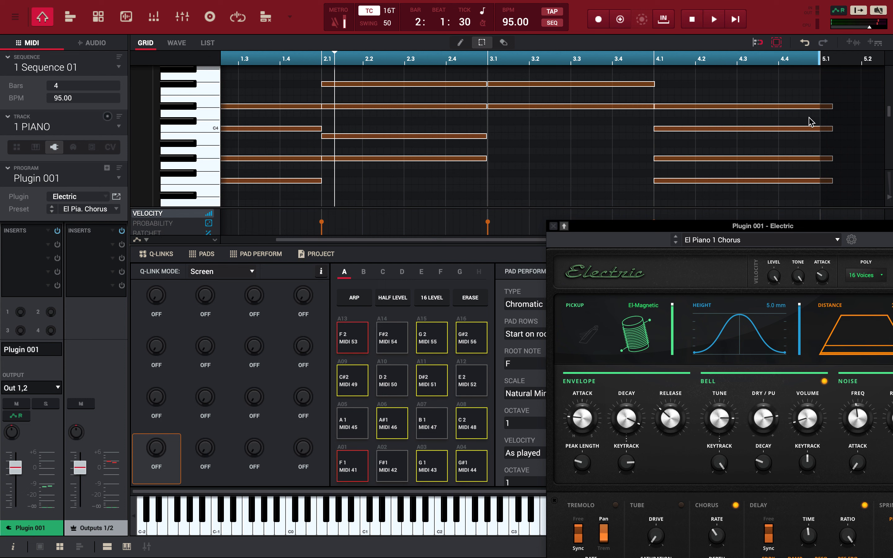
pyautogui.moveTo(820, 89); pyautogui.dragTo(819, 183)
pyautogui.hscroll(-3, 819, 183)
pyautogui.press('space')
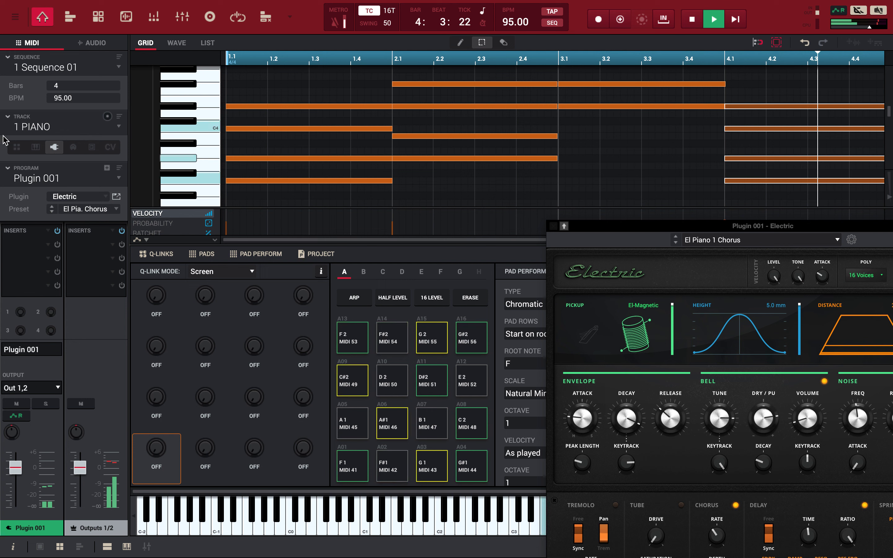
# Stop playback, switch to unused MIDI track 6 and add a new plugin program with Hype
pyautogui.click(31, 129)
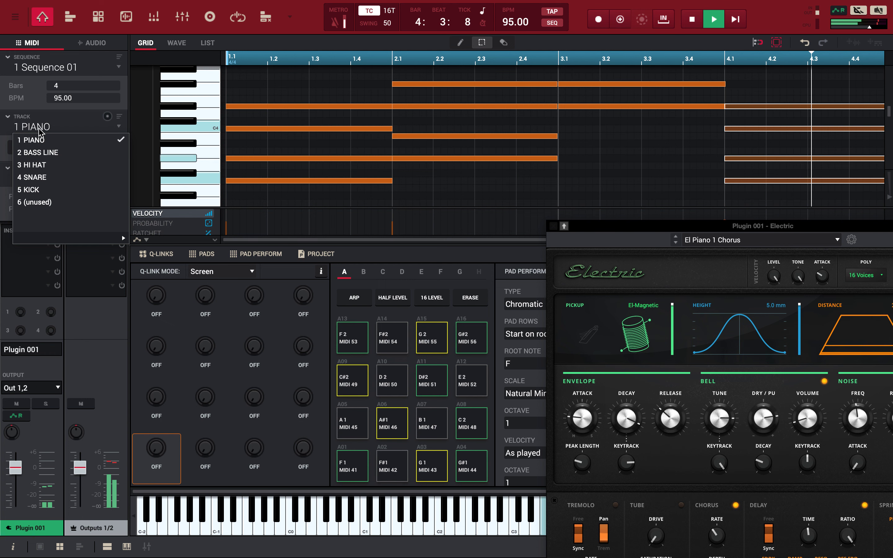
pyautogui.click(307, 204)
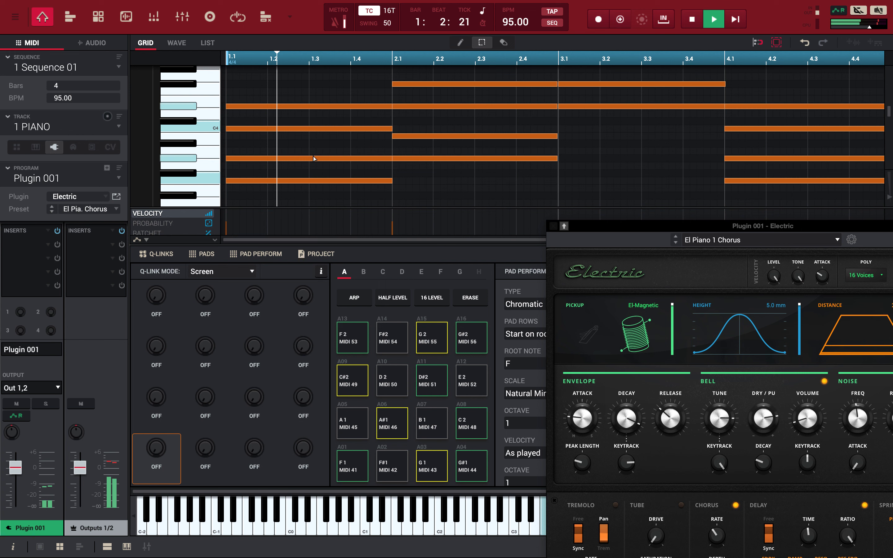
pyautogui.press('space')
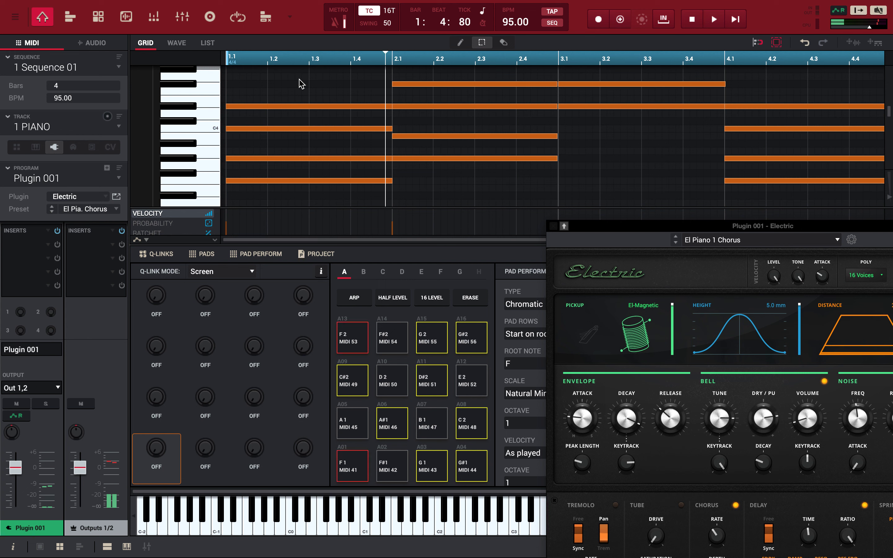
pyautogui.click(43, 127)
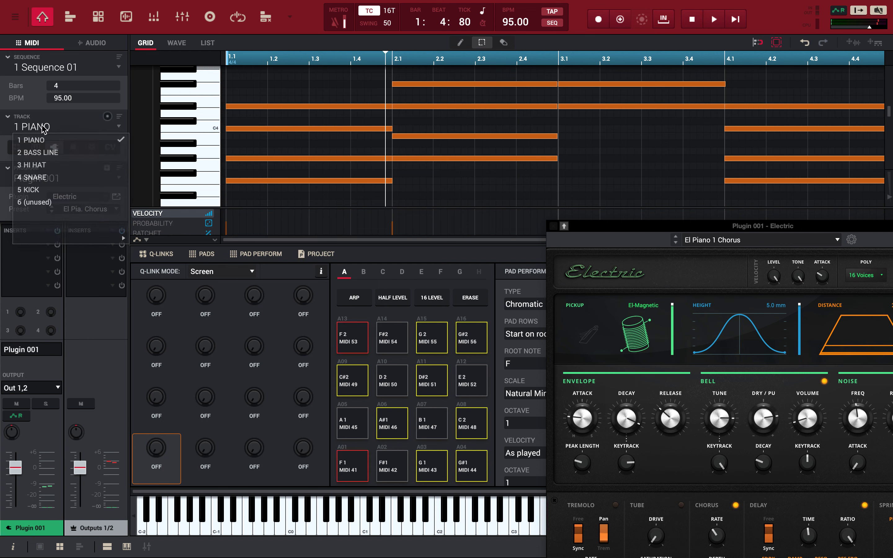
pyautogui.click(51, 203)
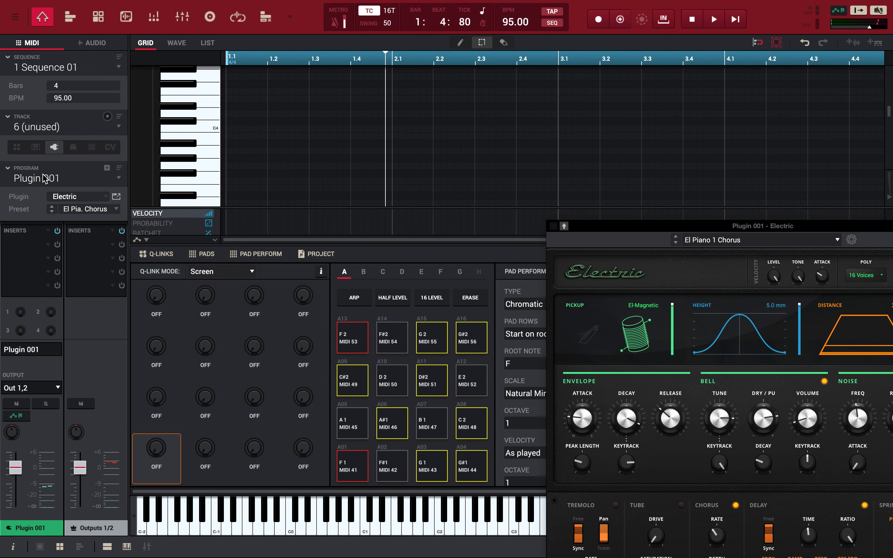
pyautogui.click(107, 168)
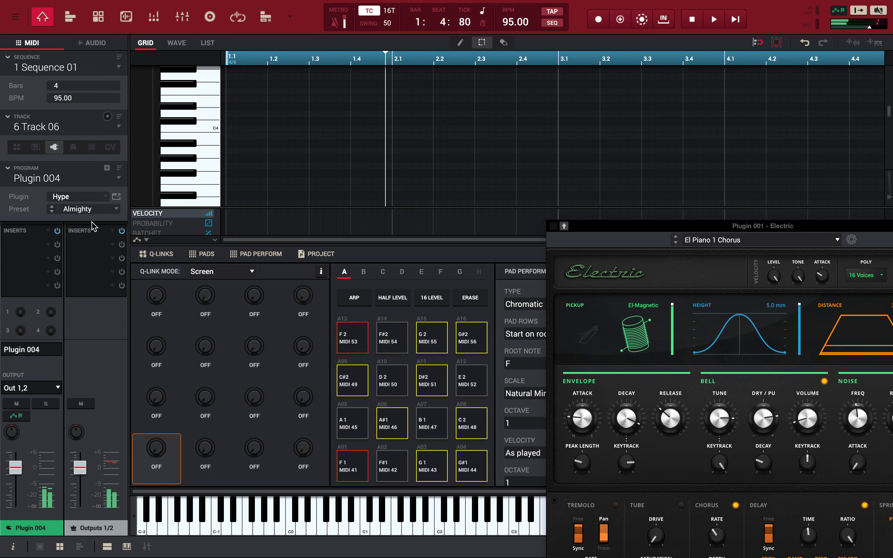
# Load the Light Bells preset from Hype's Bells category and close the Electric plugin window
pyautogui.click(105, 210)
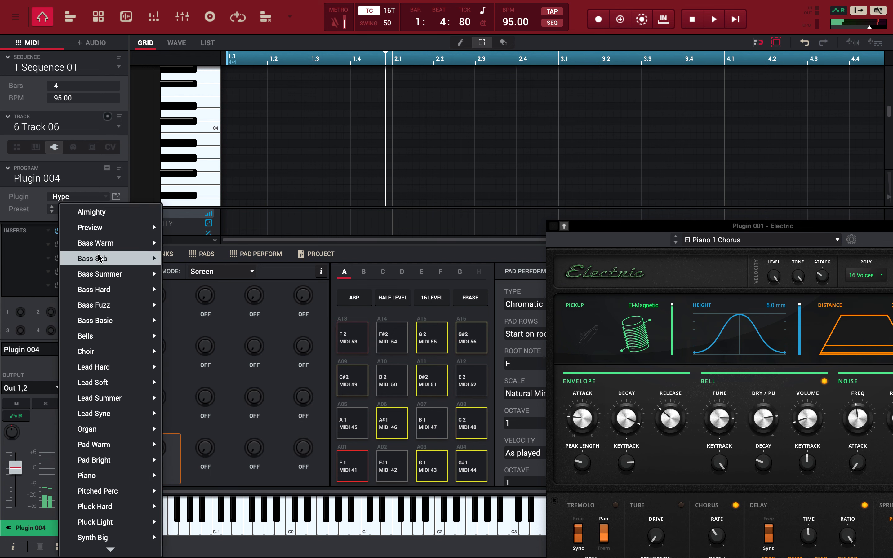
pyautogui.moveTo(117, 336)
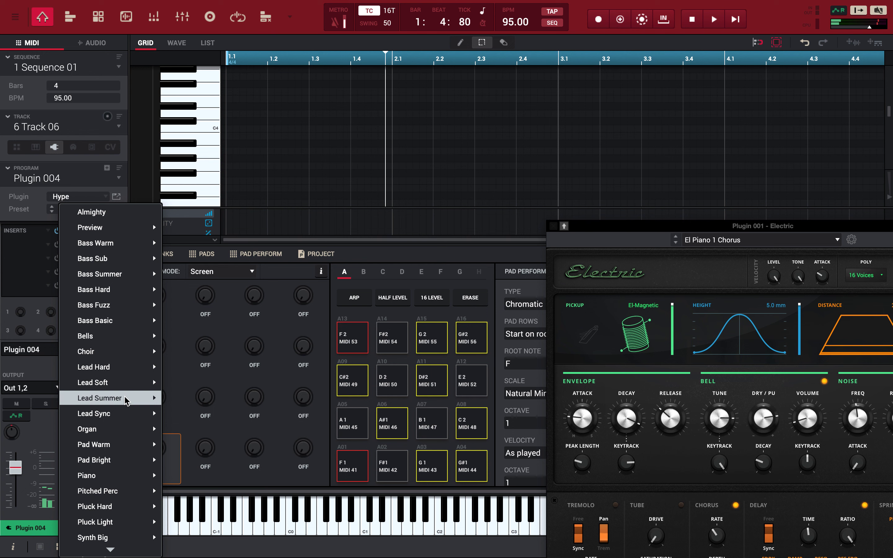
pyautogui.moveTo(126, 401)
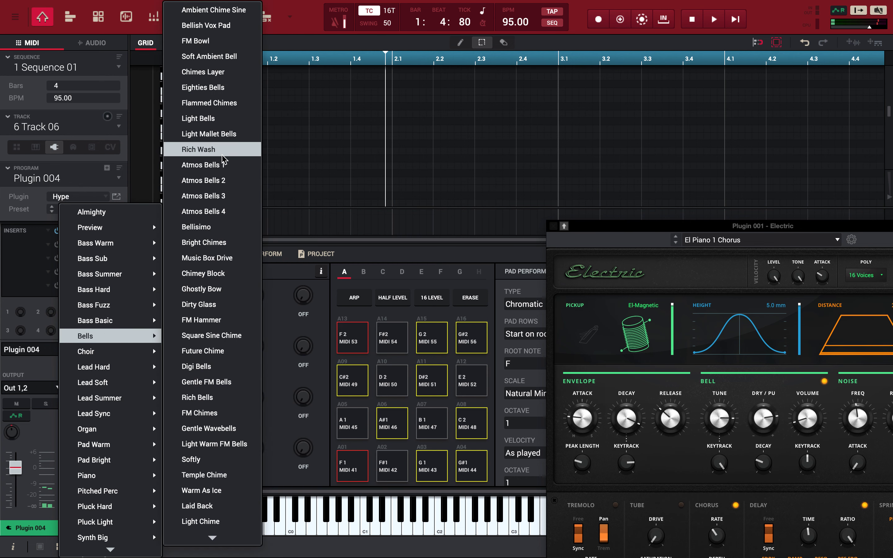
pyautogui.click(226, 120)
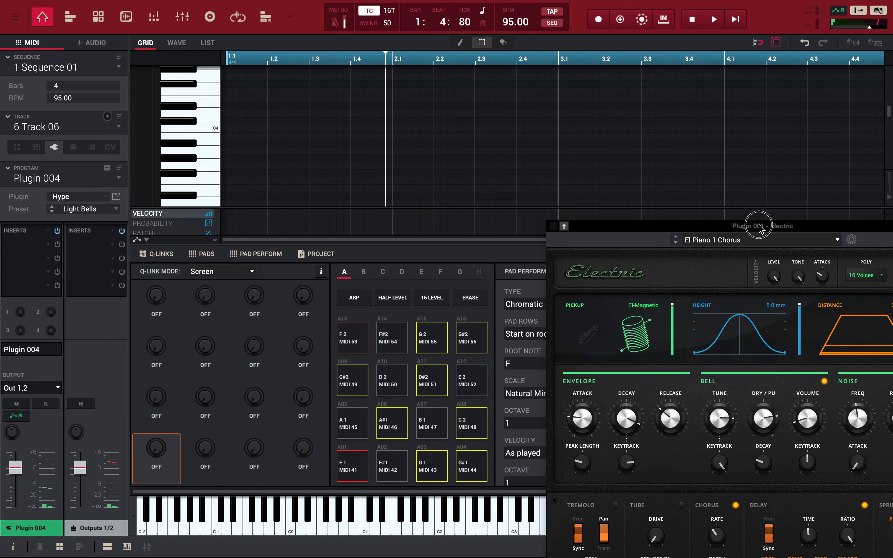
pyautogui.click(554, 226)
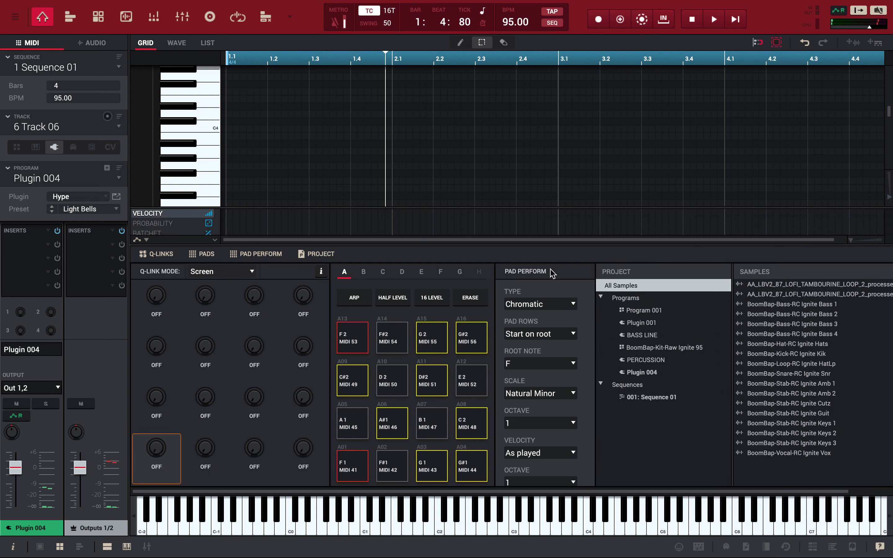
# Set the pad performance octave to 3 and its type to Chromatic Chords
pyautogui.click(533, 425)
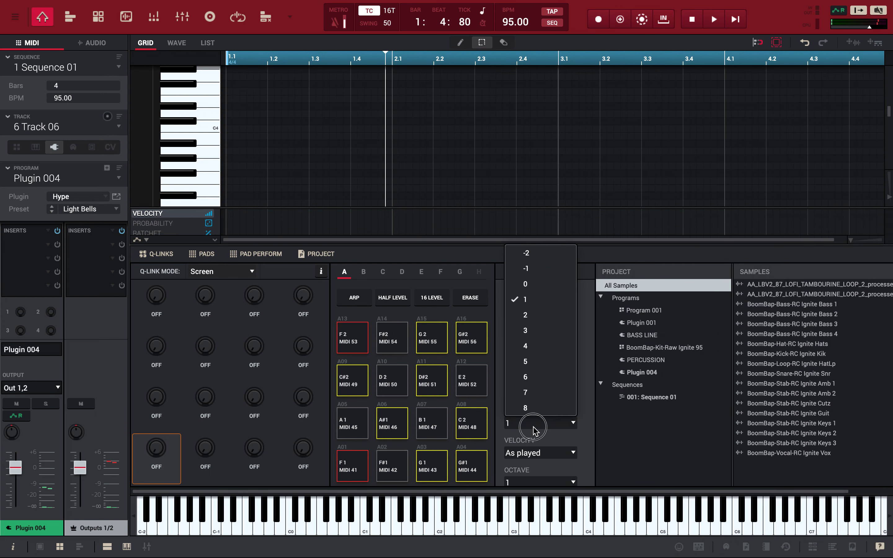
pyautogui.click(545, 334)
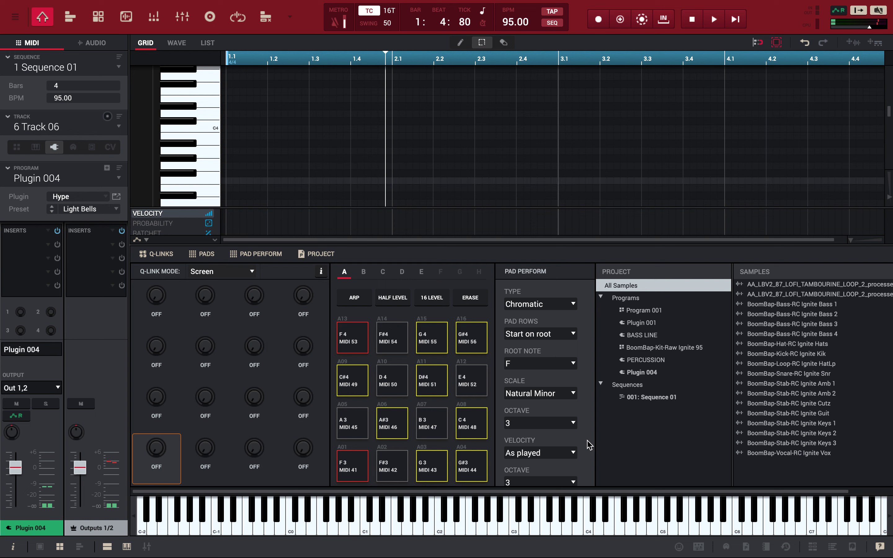
pyautogui.click(552, 307)
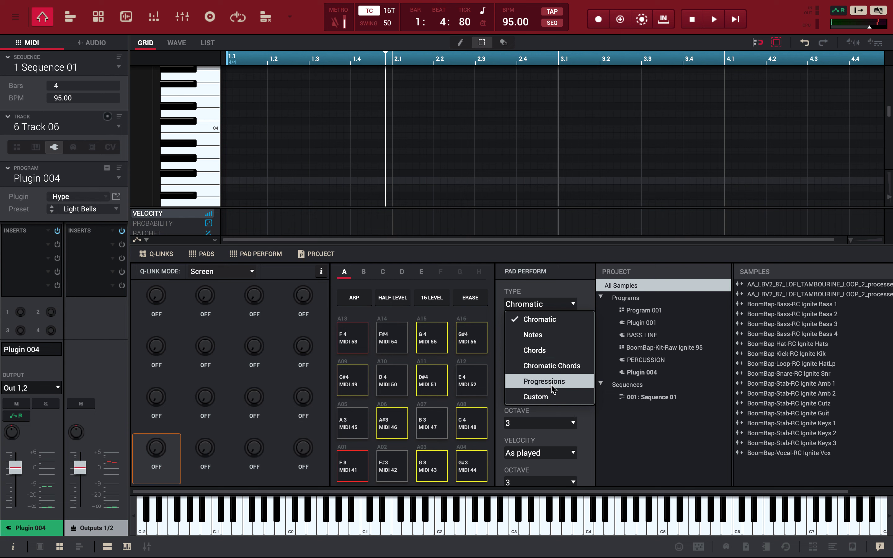
pyautogui.click(554, 366)
pyautogui.moveTo(611, 556)
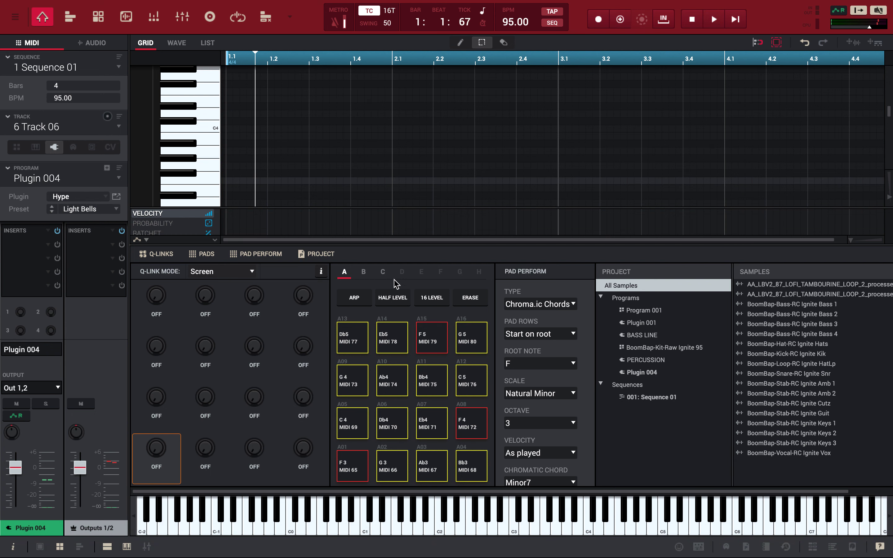
# Turn on the arpeggiator and Half Level for the pads
pyautogui.click(357, 302)
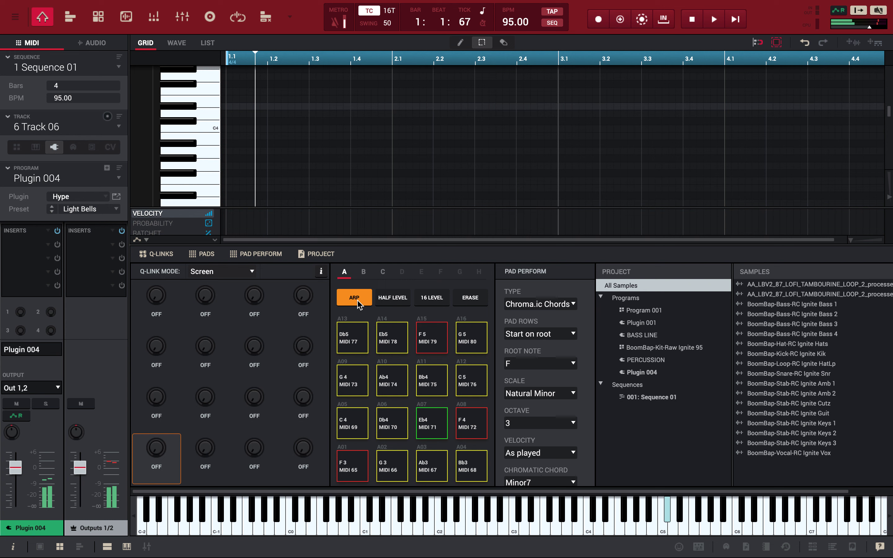
pyautogui.click(392, 299)
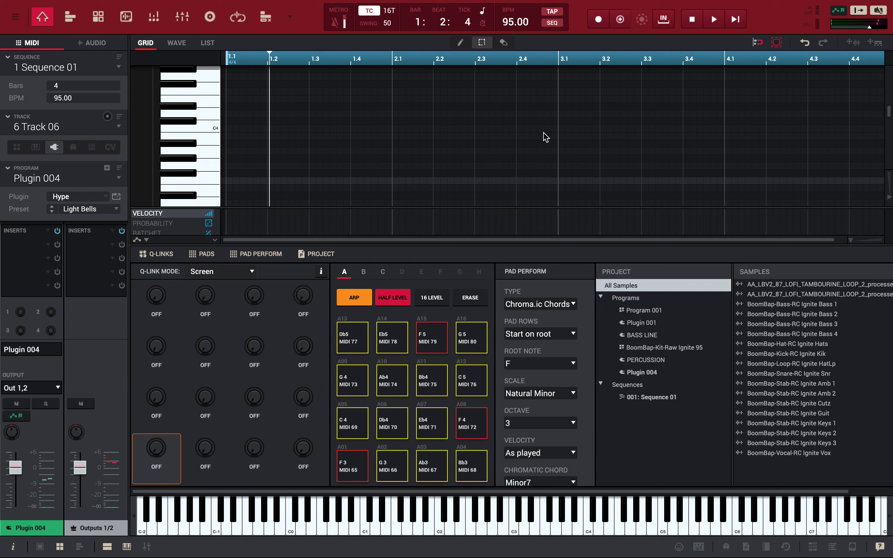
pyautogui.click(252, 54)
pyautogui.hotkey('ctrl', 'r')
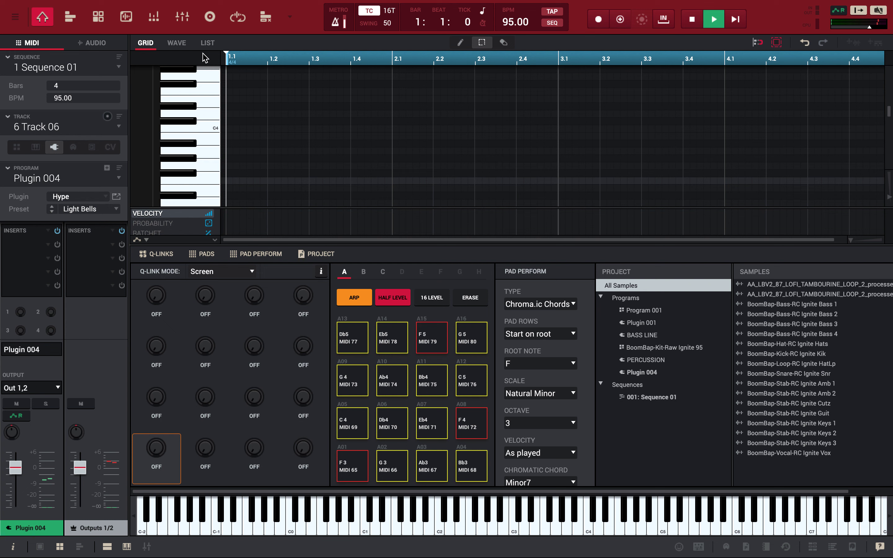
pyautogui.press('space')
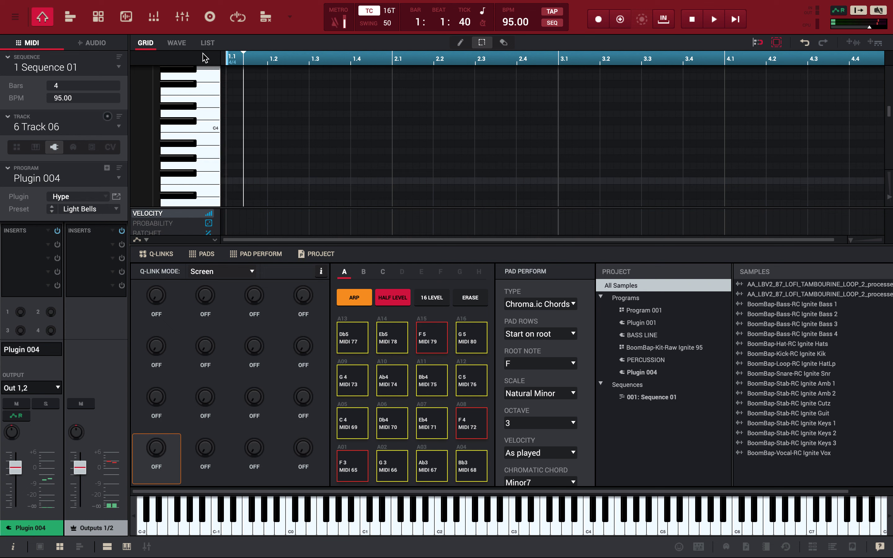
# Set the timing correction to 16, arm track 6 and record the arpeggiated bell chords across the four bars
pyautogui.click(394, 15)
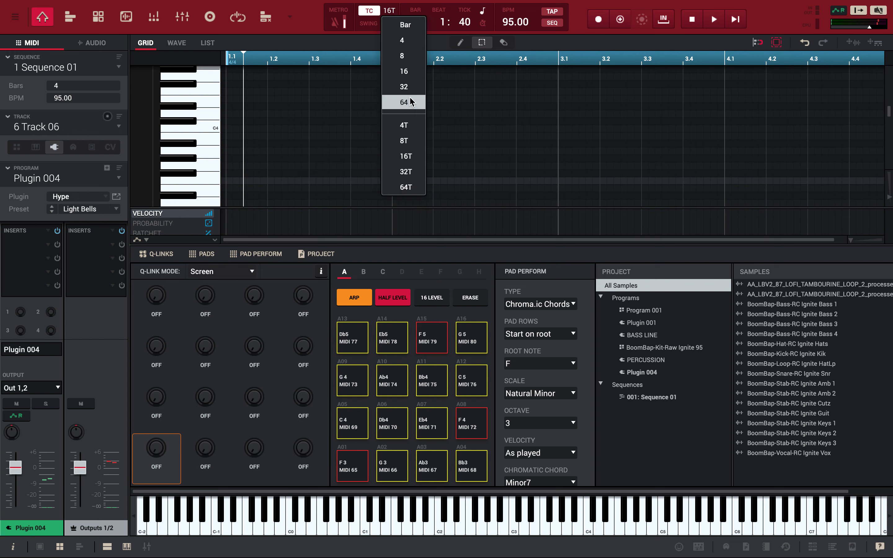
pyautogui.click(404, 72)
pyautogui.hotkey('ctrl', 'space')
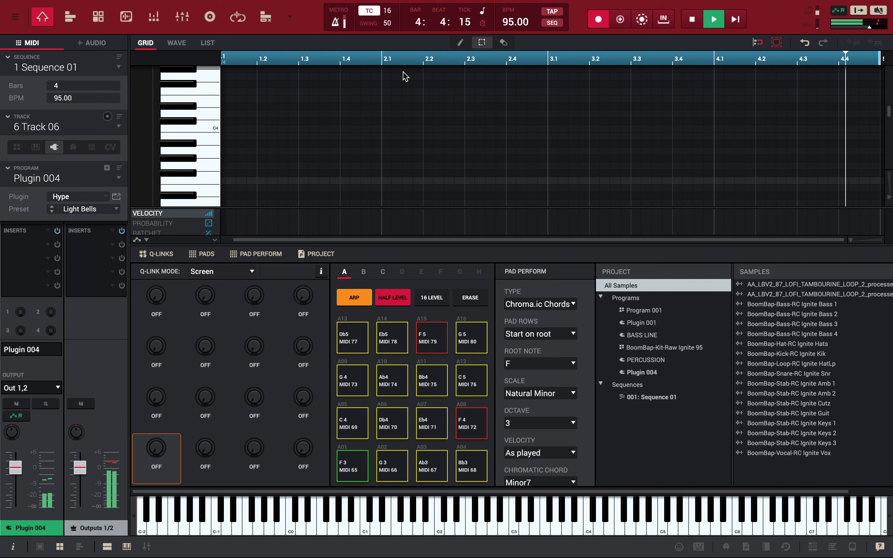
pyautogui.press('space')
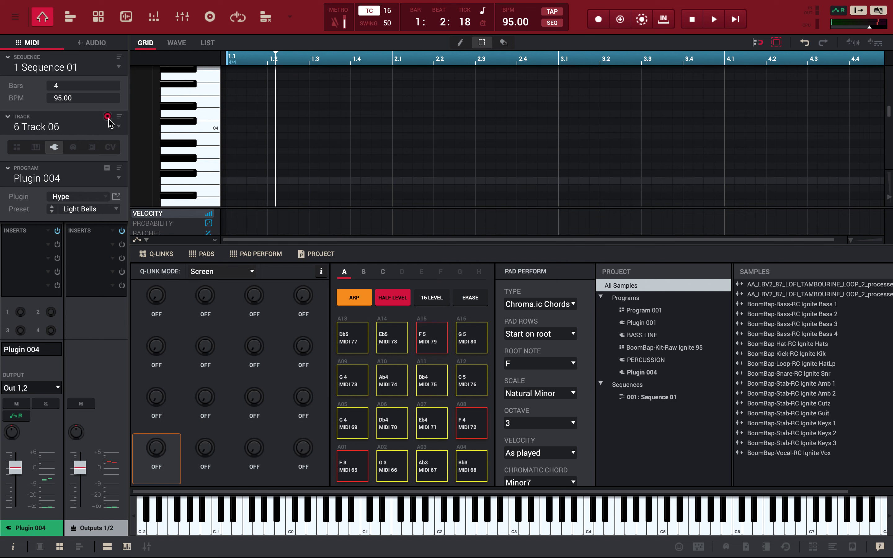
pyautogui.press('r')
pyautogui.hotkey('shift', 'space')
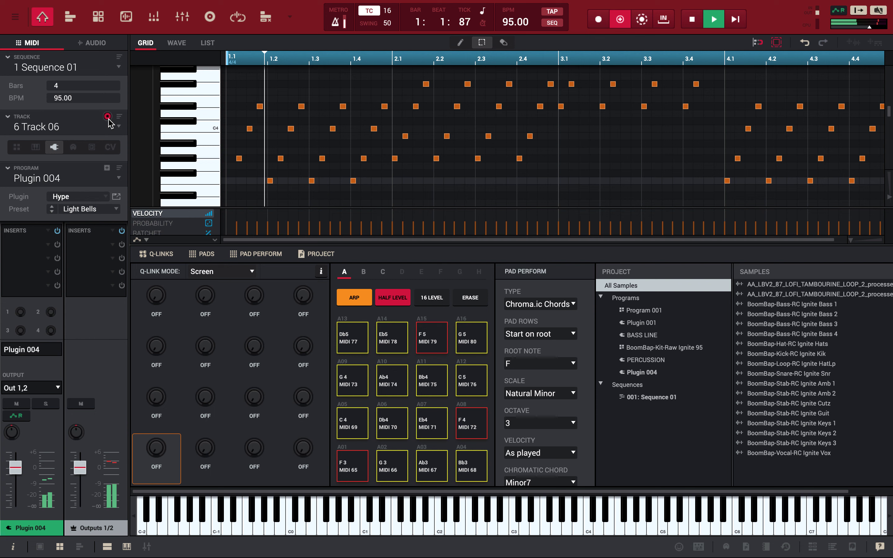
# Add the missing F3 note at the start of bar 1 and play the sequence back to check it
pyautogui.moveTo(82, 5)
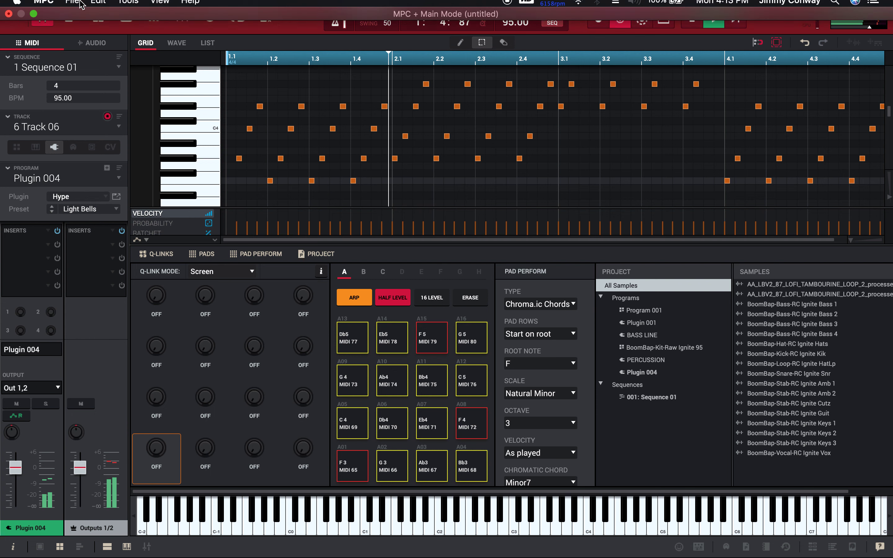
pyautogui.scroll(-3, 286, 129)
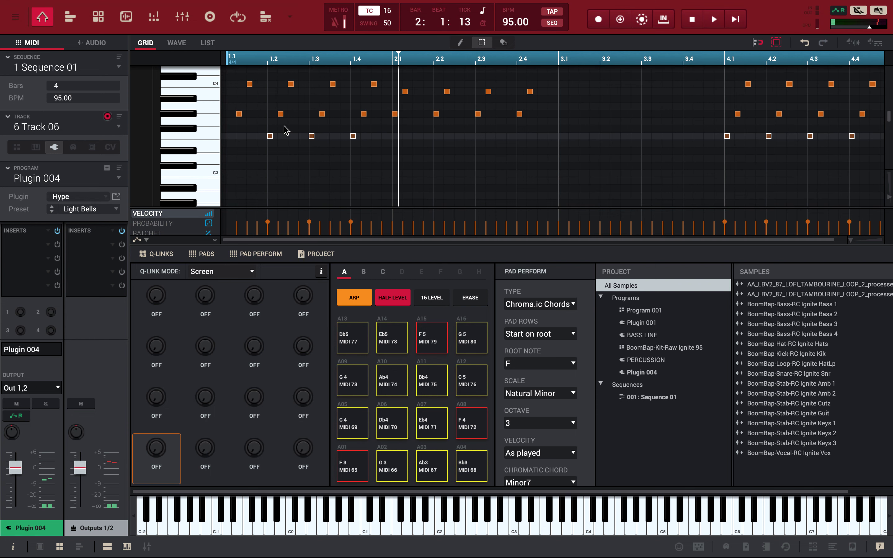
pyautogui.doubleClick(227, 136)
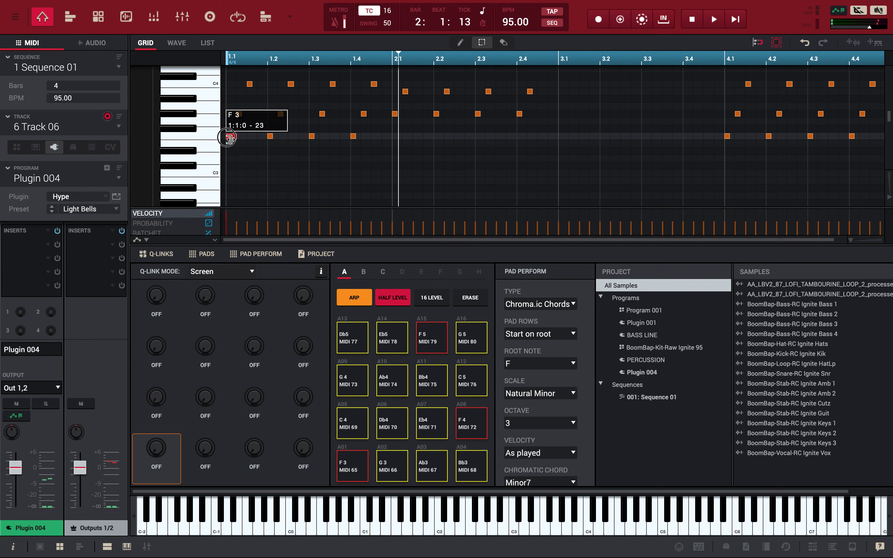
pyautogui.press('space')
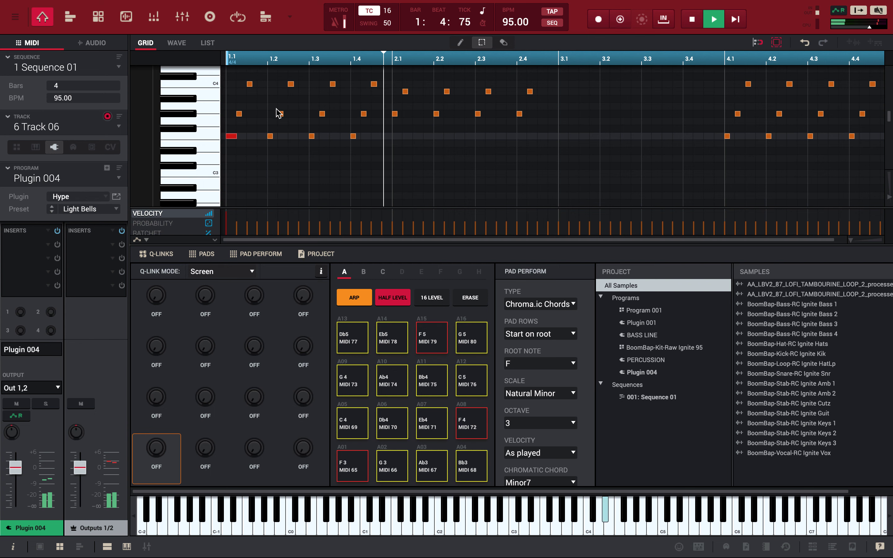
pyautogui.scroll(2, 277, 118)
pyautogui.scroll(4, 274, 114)
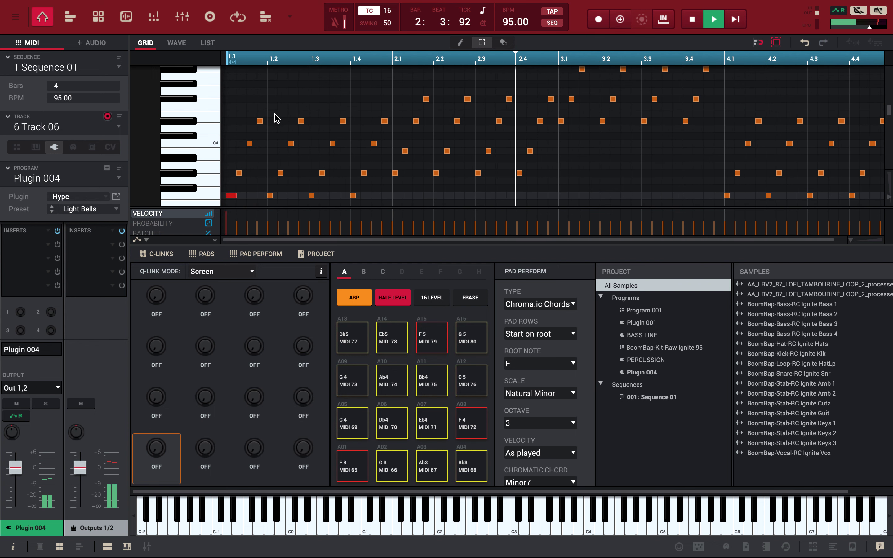
pyautogui.scroll(-3, 274, 114)
pyautogui.click(274, 114)
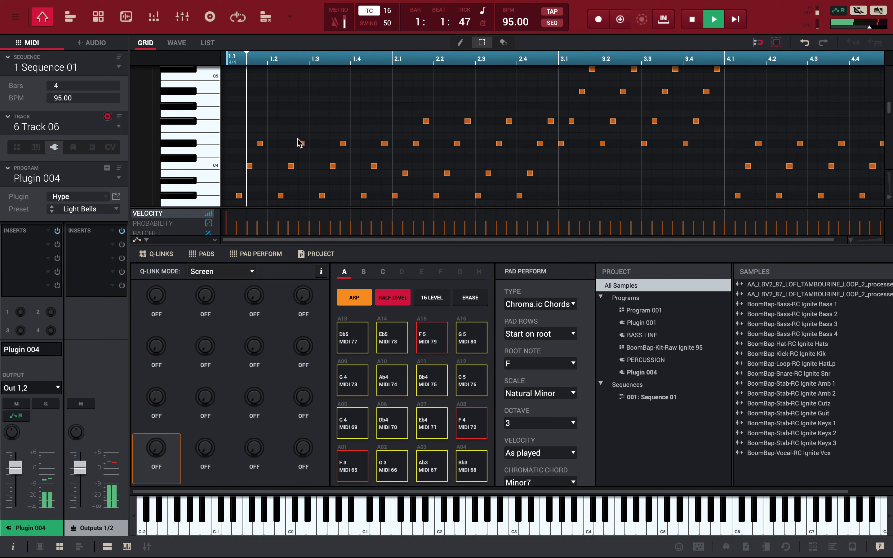
pyautogui.press('space')
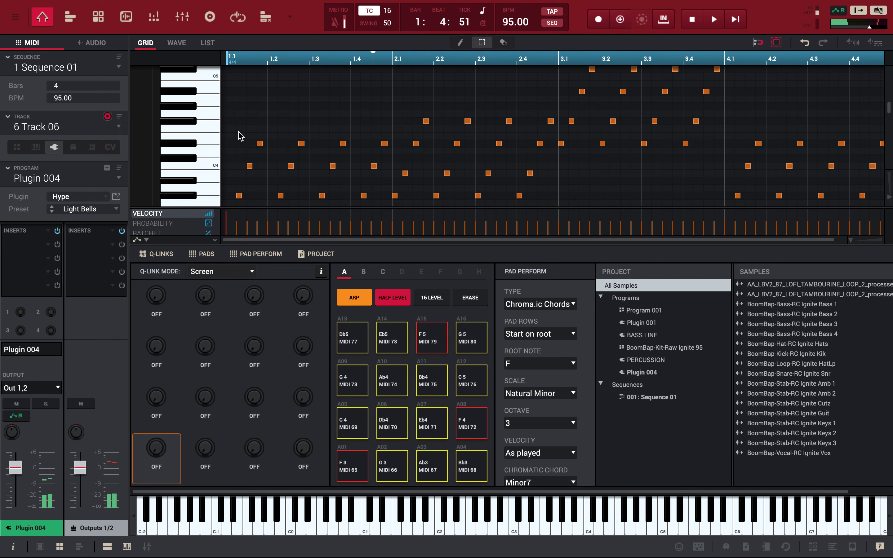
# Set the timing correction to 64 and shorten the added F3 note to match the length of the recorded notes
pyautogui.moveTo(250, 52); pyautogui.dragTo(249, 132)
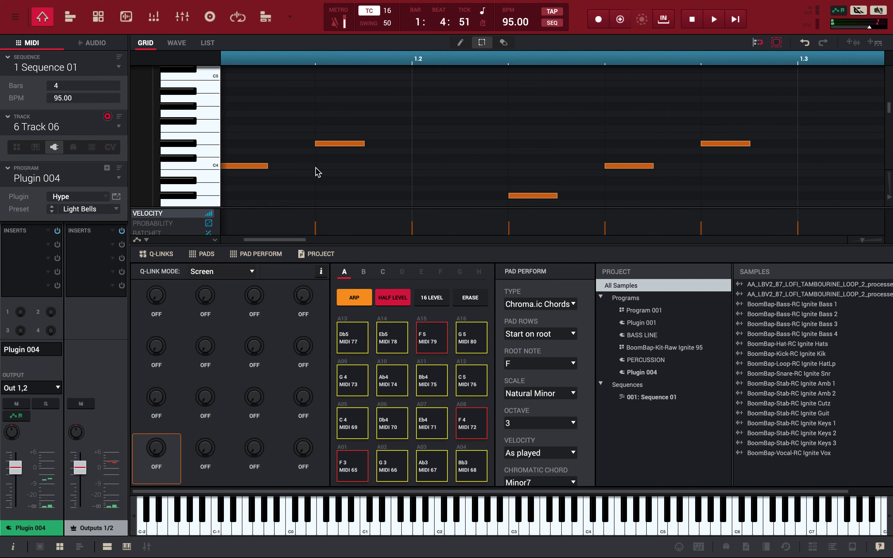
pyautogui.scroll(-3, 318, 173)
pyautogui.hscroll(-5, 318, 172)
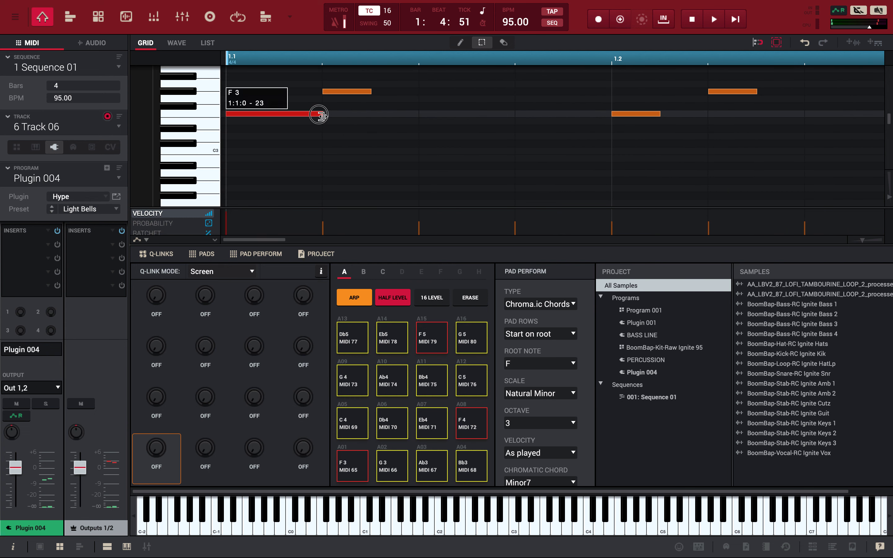
pyautogui.click(386, 8)
pyautogui.click(405, 107)
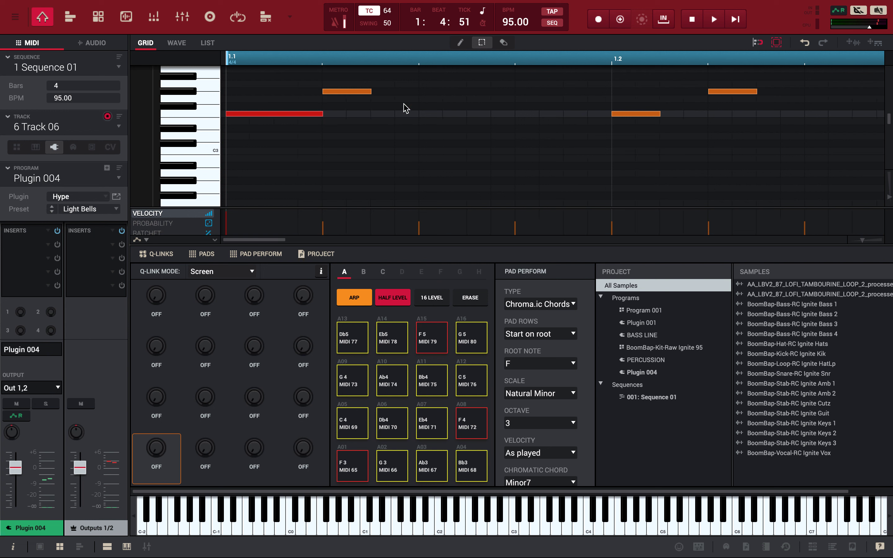
pyautogui.moveTo(323, 113); pyautogui.dragTo(280, 123)
# Play the sequence and lower the bells program's volume to about -8.9 dB
pyautogui.press('space')
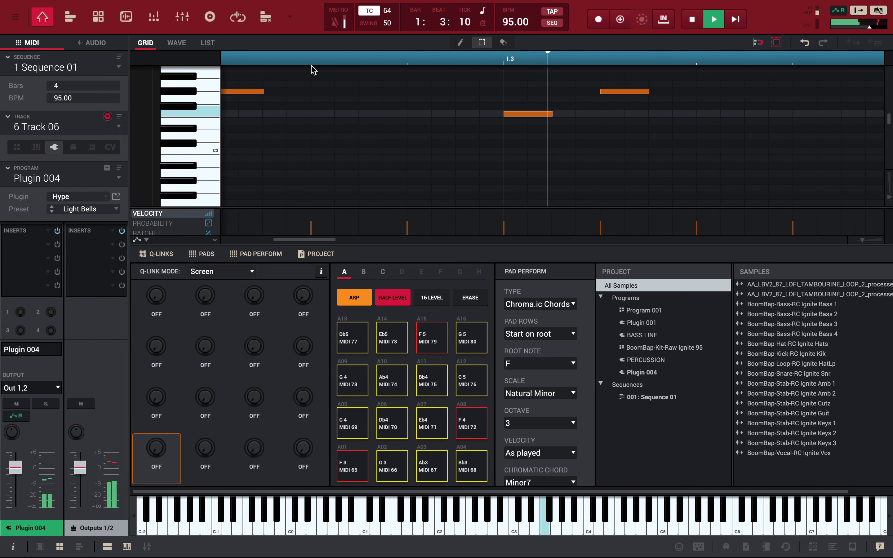
pyautogui.moveTo(314, 62); pyautogui.dragTo(301, 2)
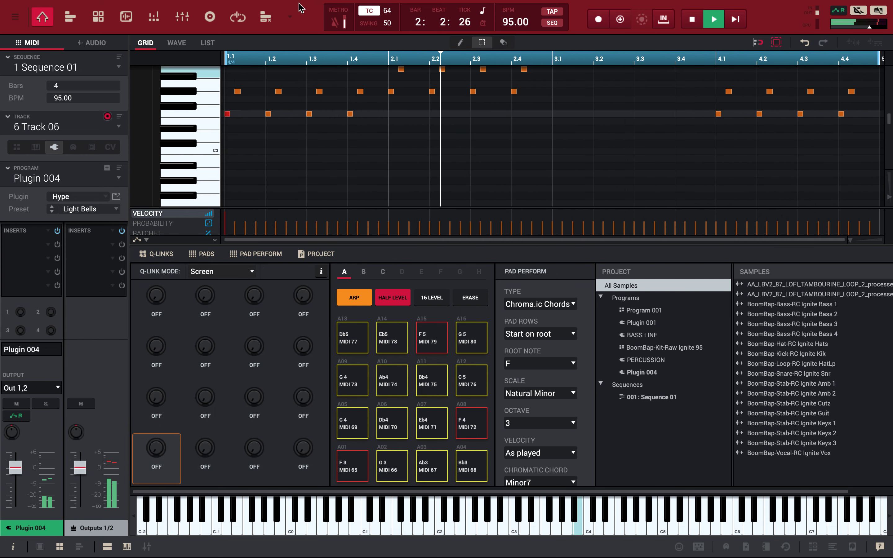
pyautogui.click(389, 15)
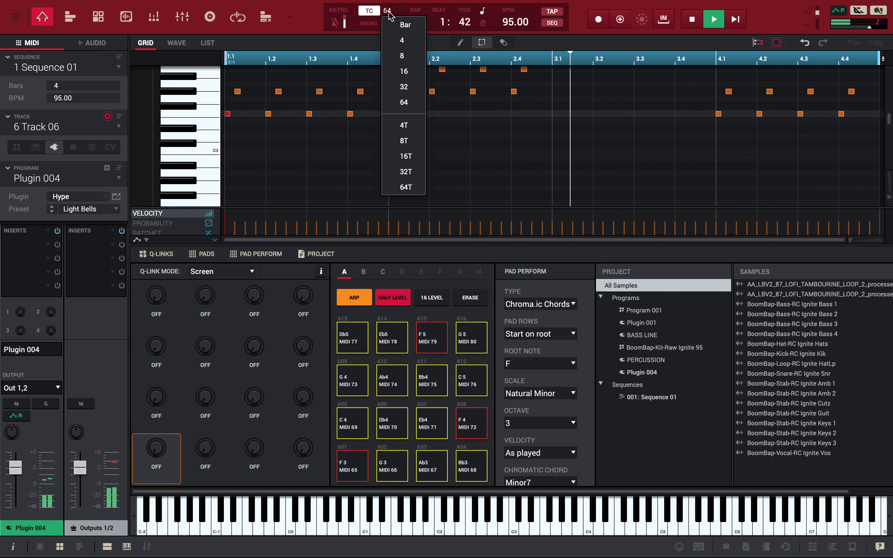
pyautogui.click(387, 13)
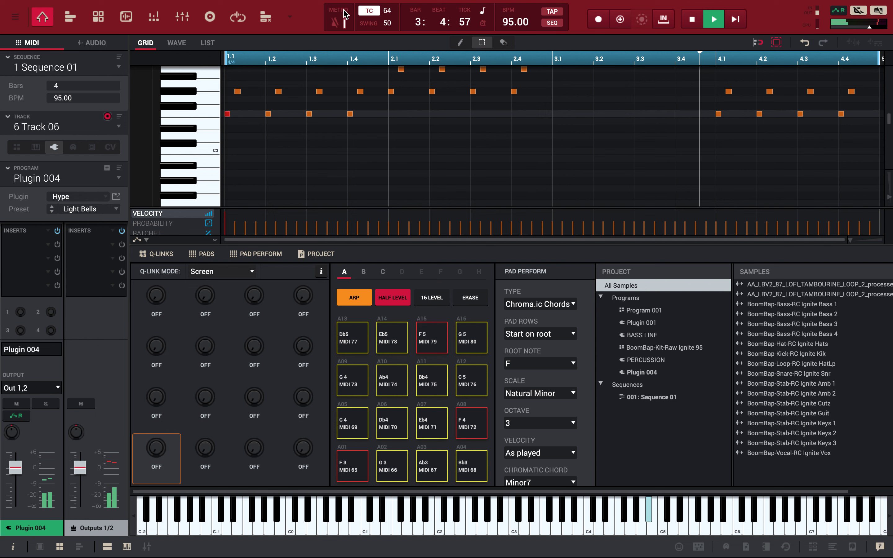
pyautogui.moveTo(15, 467); pyautogui.dragTo(20, 489)
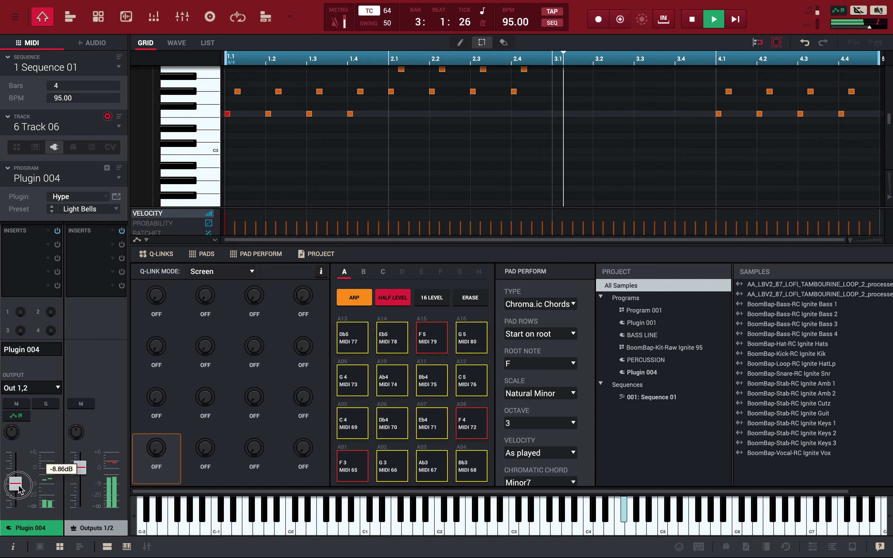
# Stop playback and switch to the channel mixer showing all program levels
pyautogui.click(154, 17)
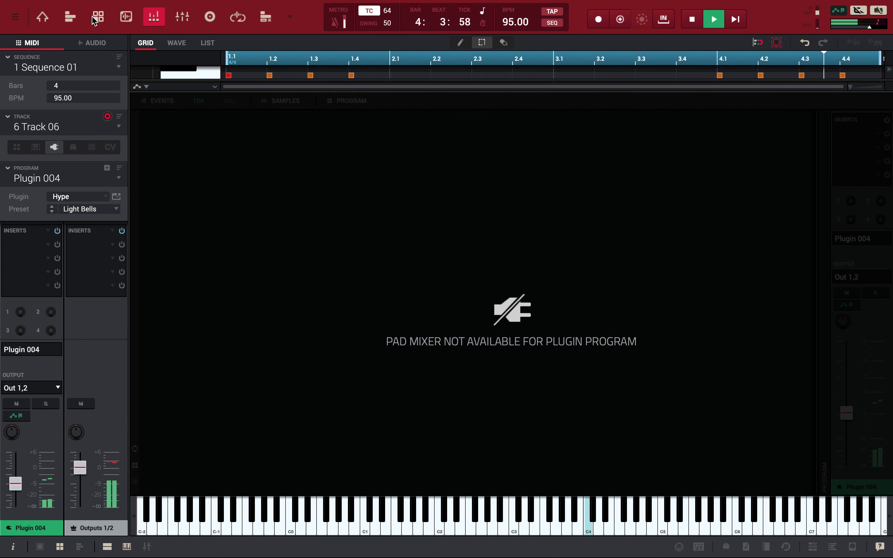
pyautogui.click(97, 16)
pyautogui.click(155, 19)
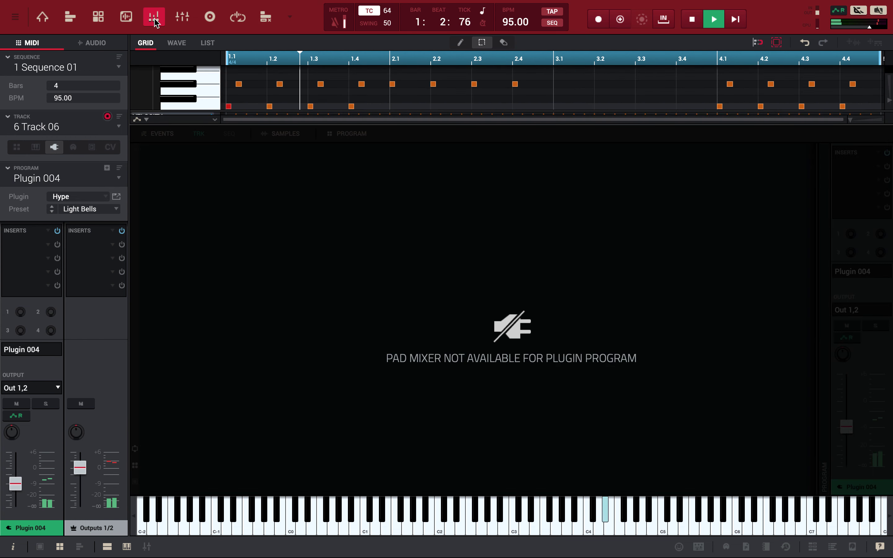
pyautogui.click(98, 17)
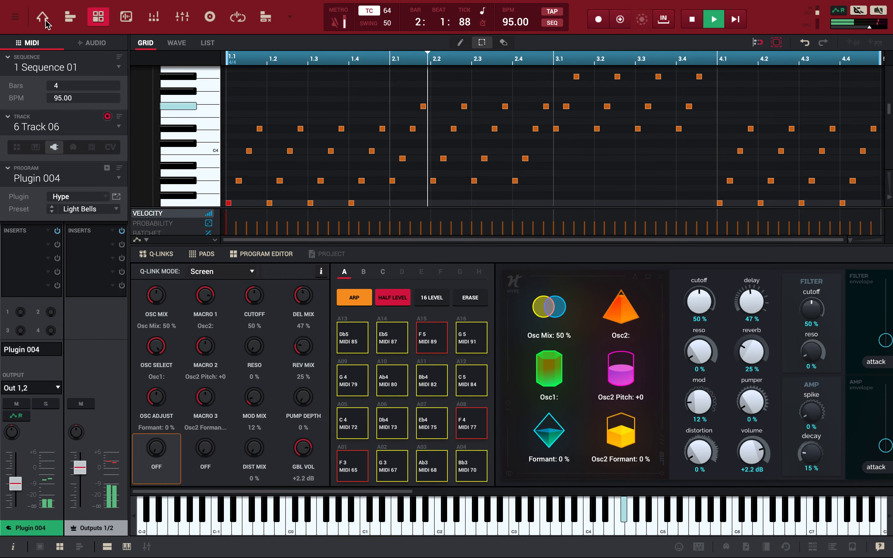
pyautogui.press('space')
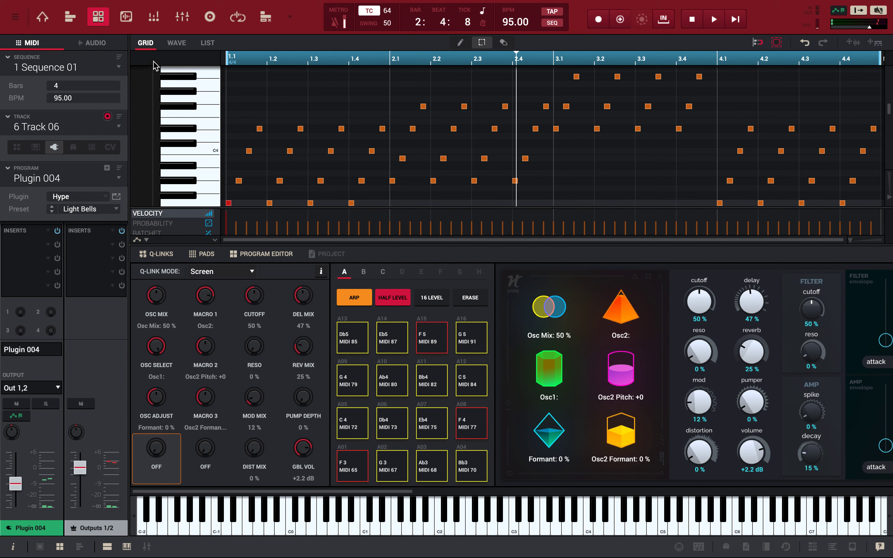
pyautogui.click(182, 17)
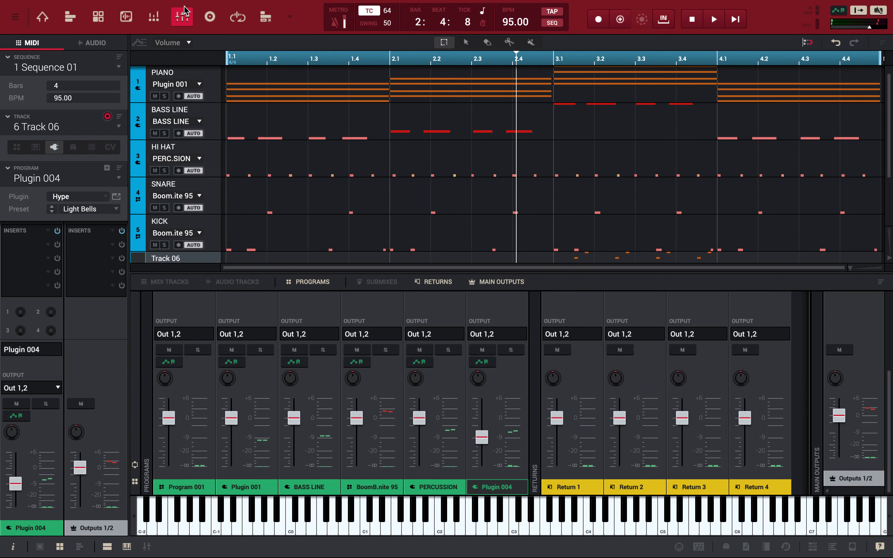
# Audition the beat while temporarily muting the bass line, BoomBap kit and percussion programs, then stop playback
pyautogui.press('space')
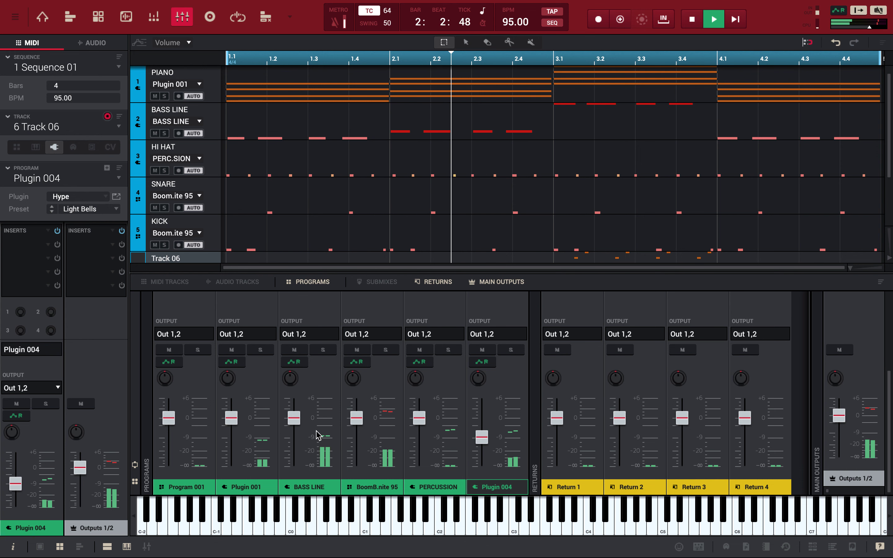
pyautogui.click(295, 350)
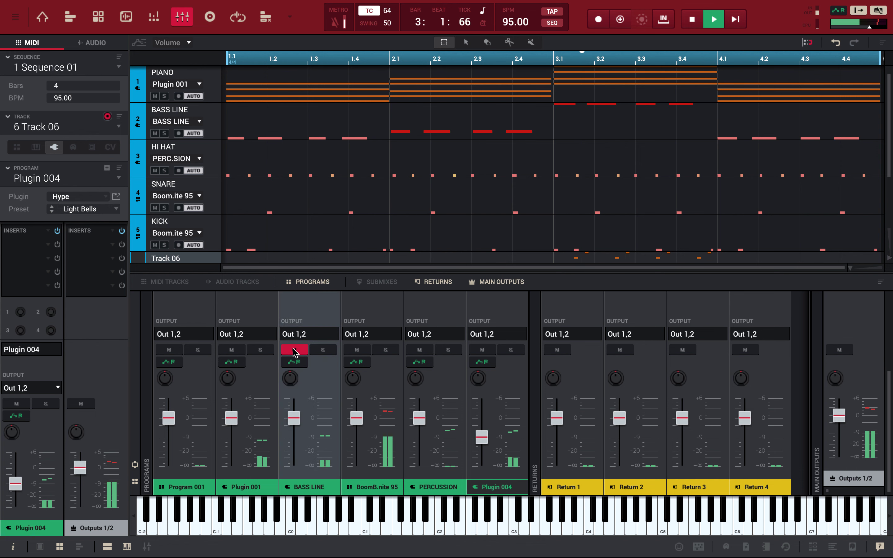
pyautogui.click(357, 351)
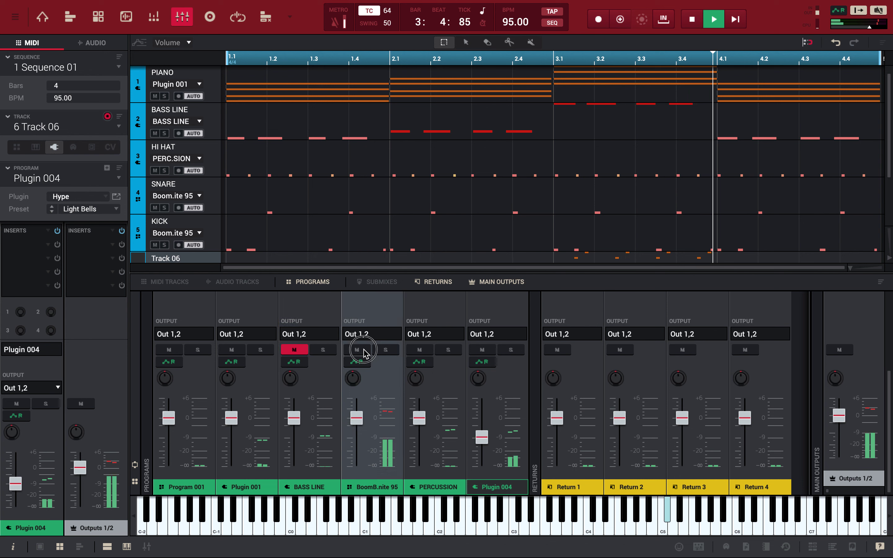
pyautogui.click(420, 350)
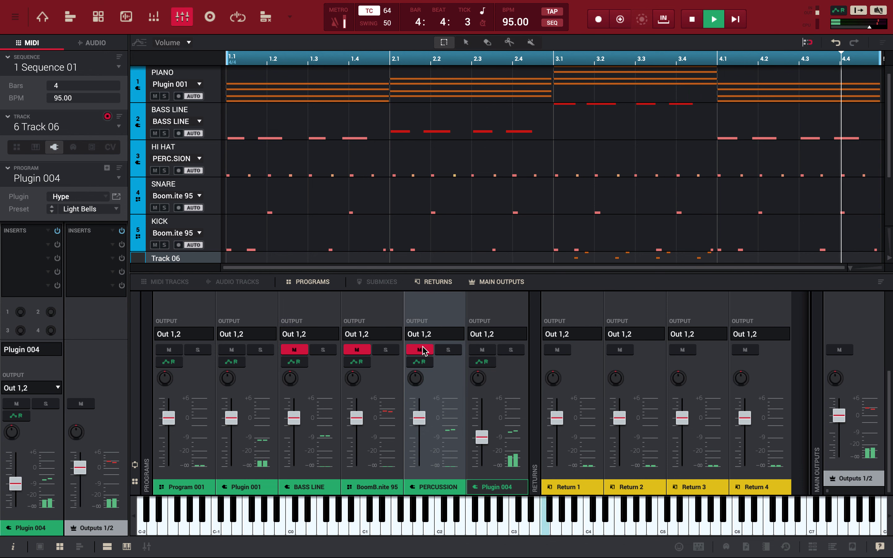
pyautogui.click(421, 351)
pyautogui.click(357, 349)
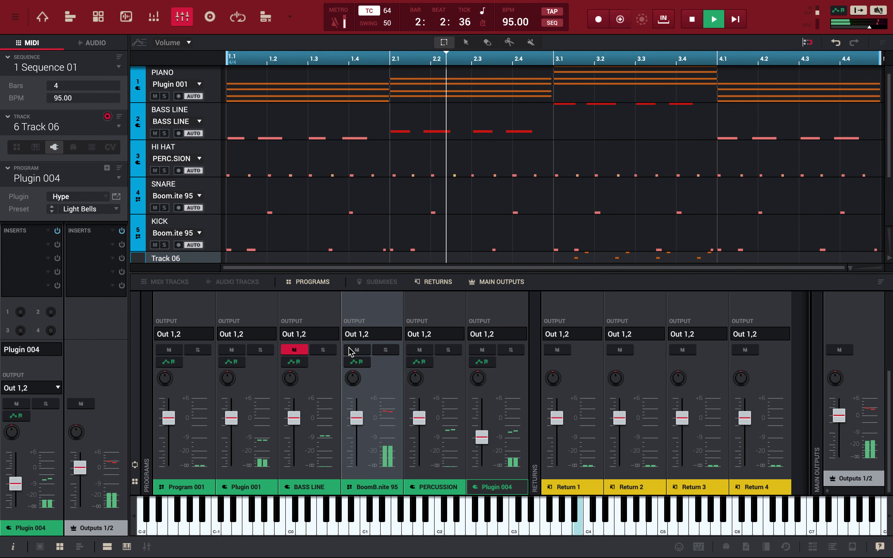
pyautogui.click(295, 349)
pyautogui.click(295, 349)
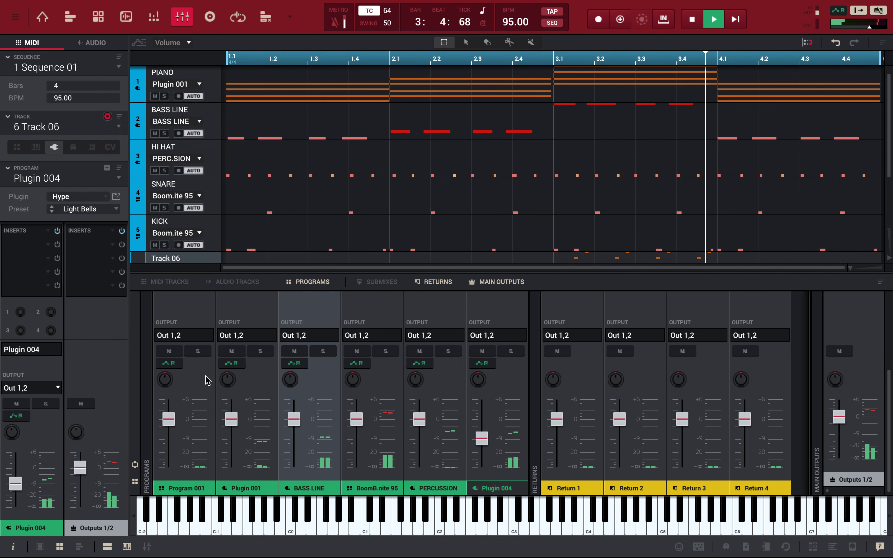
pyautogui.press('space')
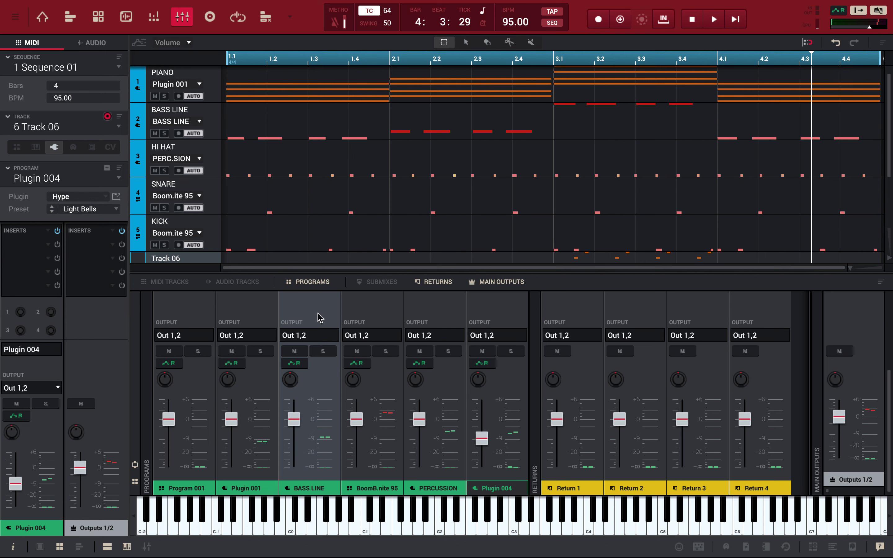
# Show the audio tracks in the mixer and raise the Audio 001 volume to about +0.16 dB during playback
pyautogui.click(234, 282)
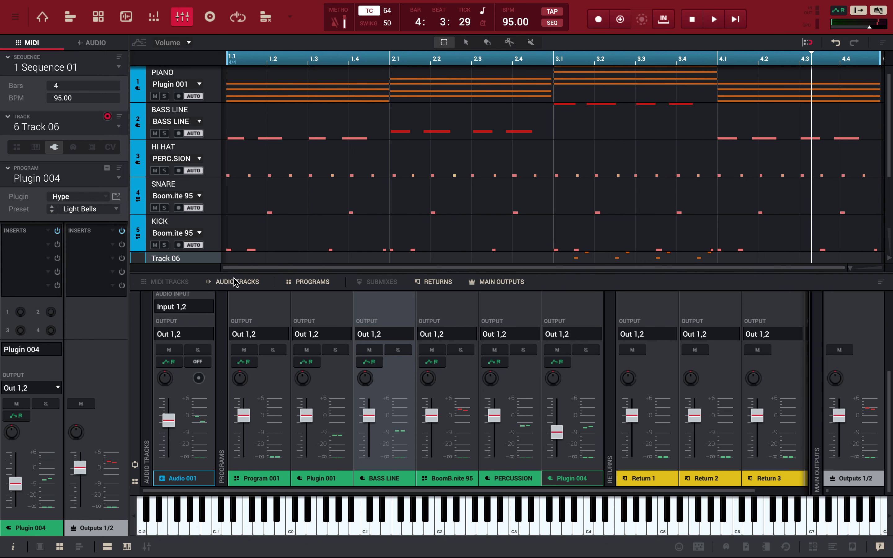
pyautogui.press('space')
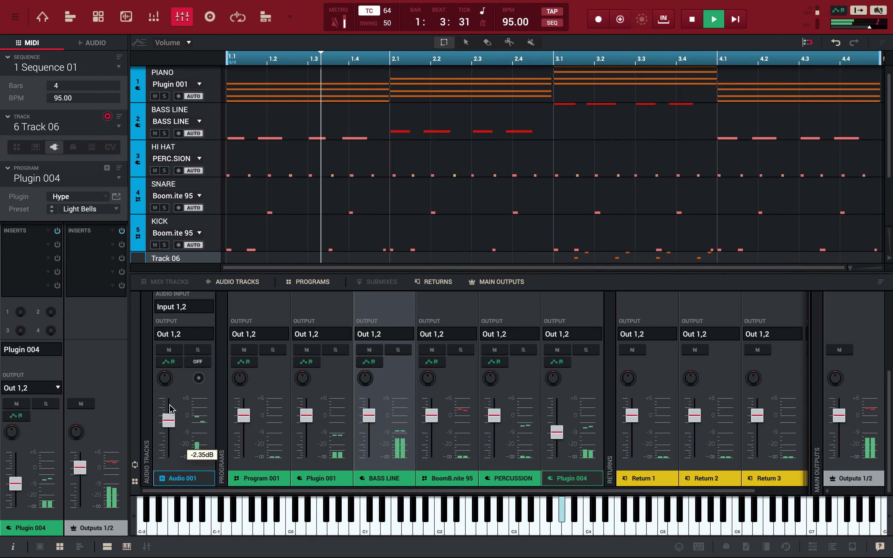
pyautogui.click(170, 418)
pyautogui.moveTo(170, 419)
pyautogui.mouseDown()
pyautogui.moveTo(169, 452)
pyautogui.moveTo(169, 403)
pyautogui.moveTo(169, 415)
pyautogui.mouseUp()
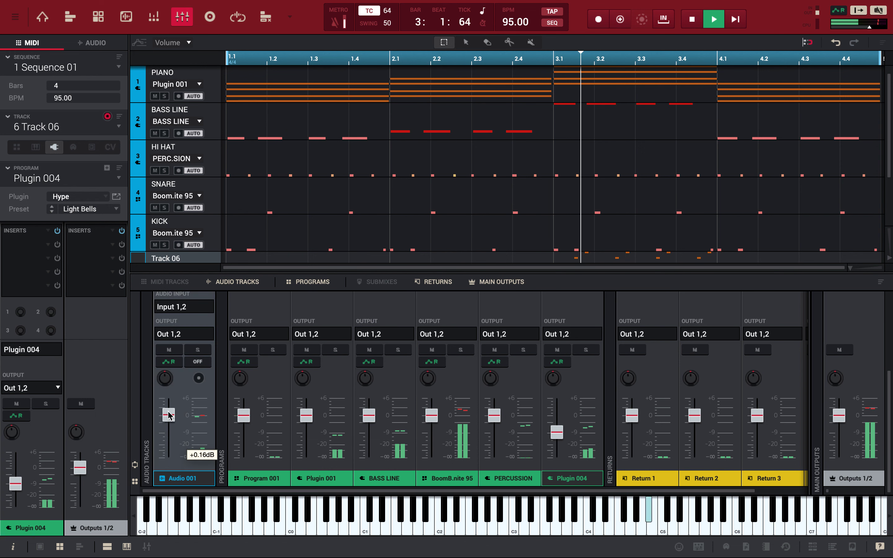
pyautogui.press('space')
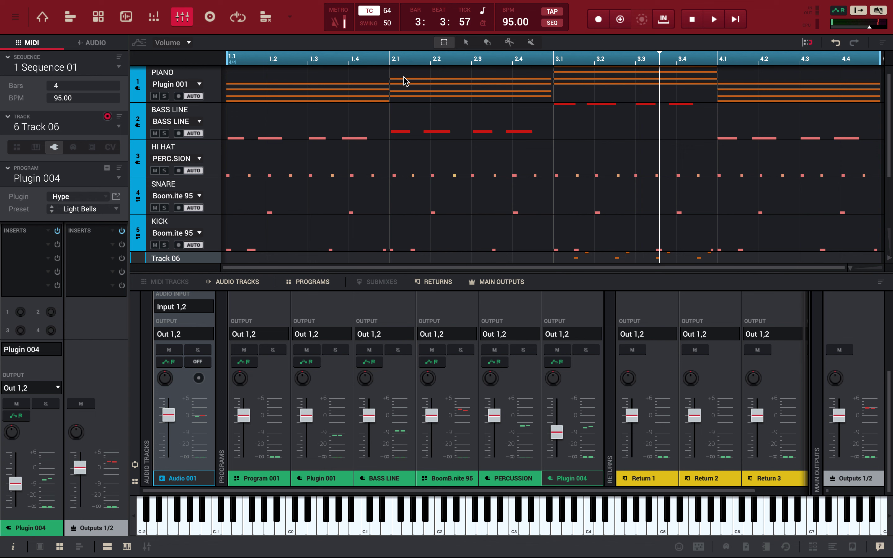
# Play the full sequence to check the mix, then stop playback
pyautogui.press('space')
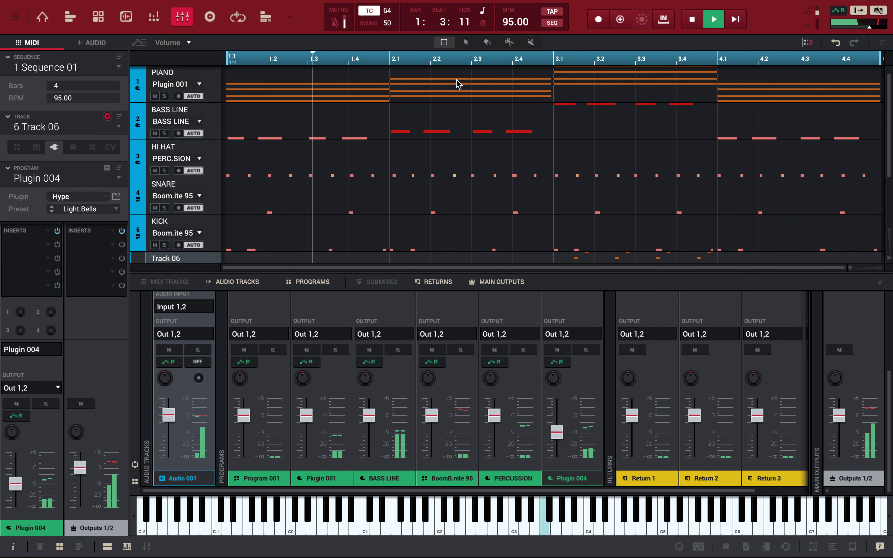
pyautogui.scroll(-1, 455, 87)
pyautogui.press('space')
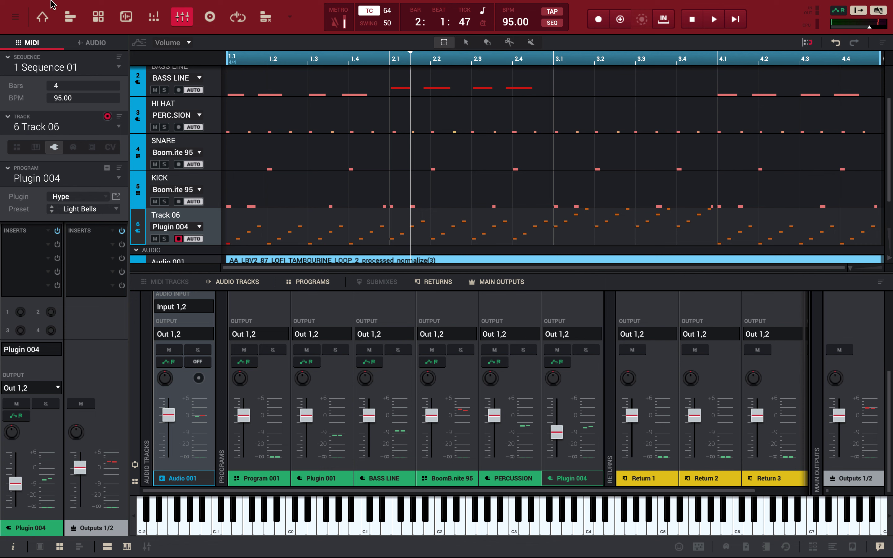
# Start saving the project under a new name and create a PROJECT BEAT folder in the MPC documents folder for it
pyautogui.click(43, 6)
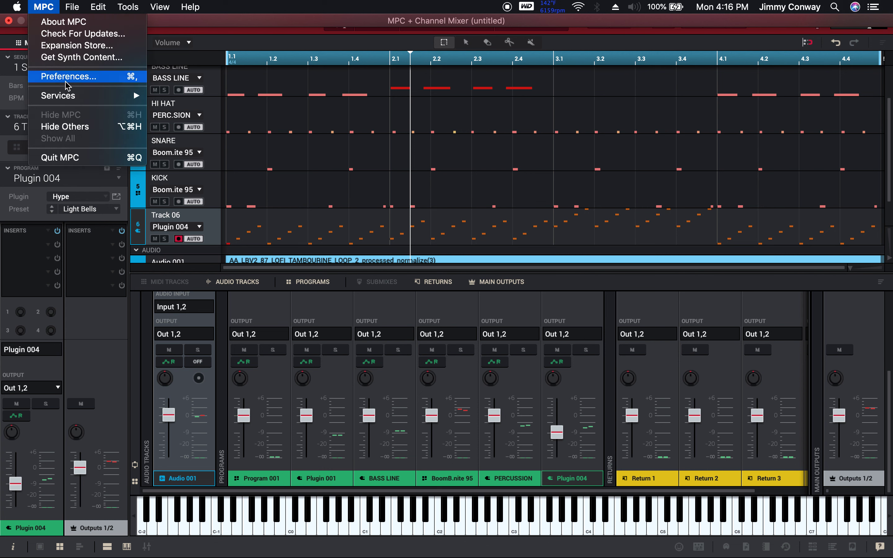
pyautogui.moveTo(69, 2)
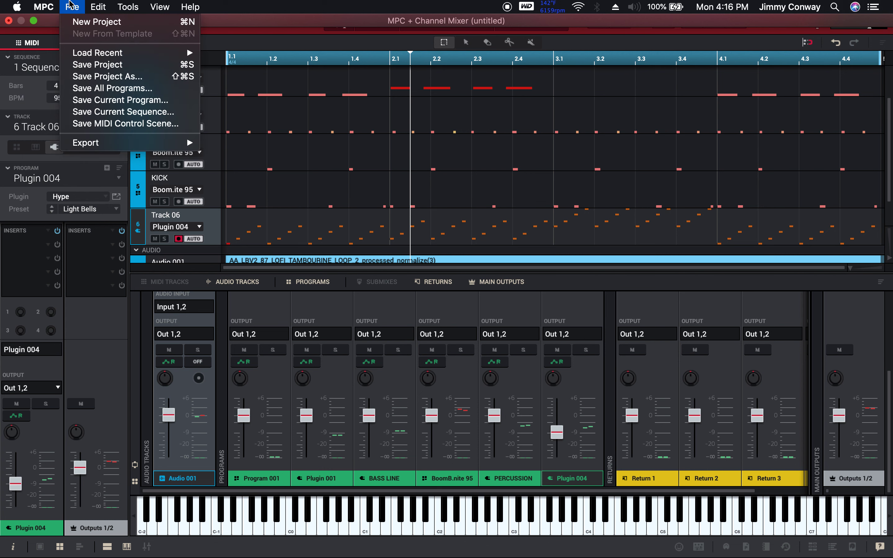
pyautogui.click(104, 77)
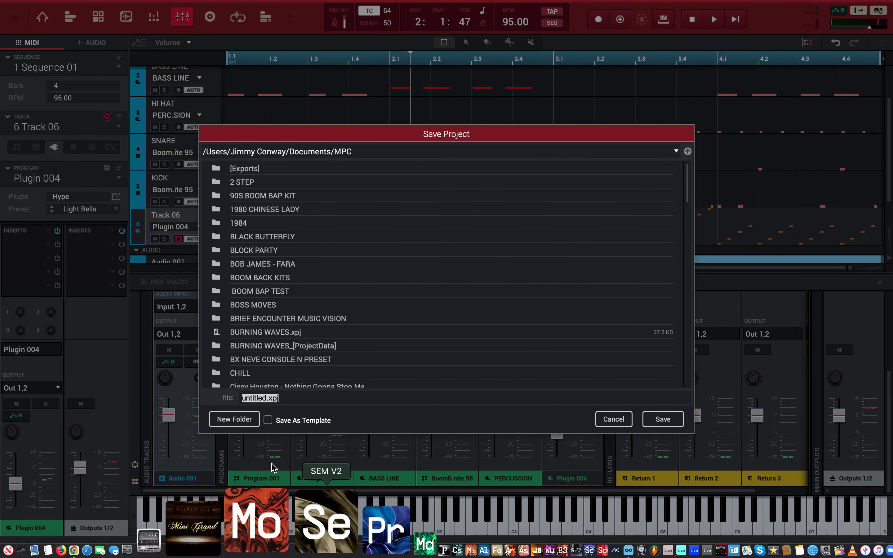
pyautogui.click(242, 421)
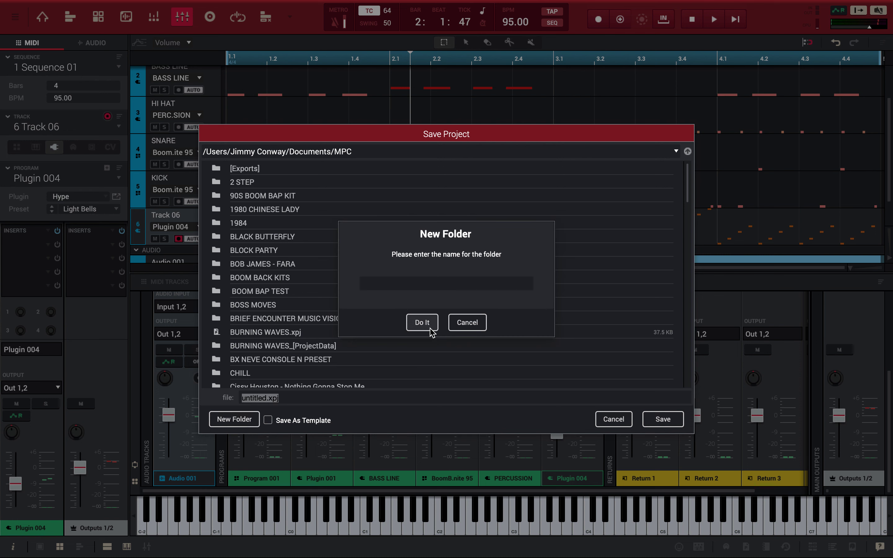
pyautogui.write('PROJECT BEAT')
pyautogui.click(430, 329)
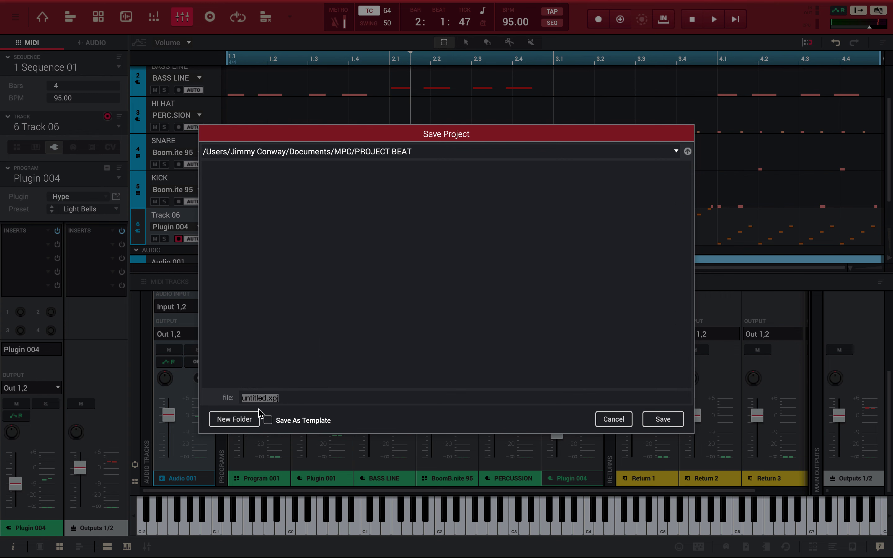
# Name the project file PROJECT BEAT and save it in the PROJECT BEAT folder
pyautogui.click(265, 393)
pyautogui.click(240, 394)
pyautogui.doubleClick(265, 398)
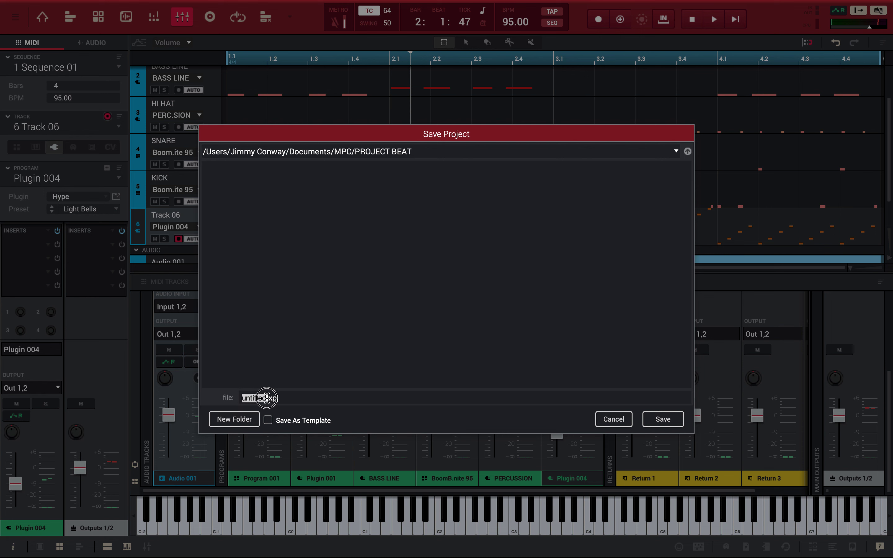
pyautogui.write('PRO')
pyautogui.write('JECT B')
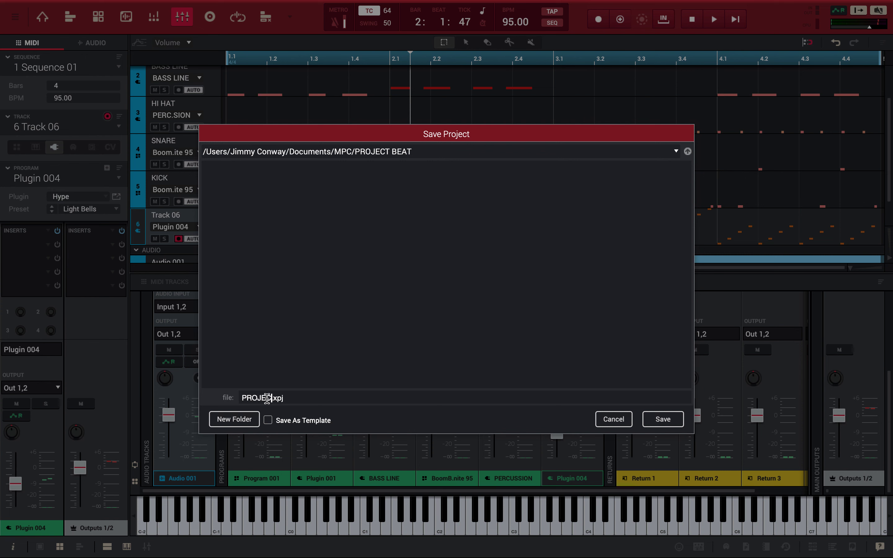
pyautogui.write('EAT')
pyautogui.press('Return')
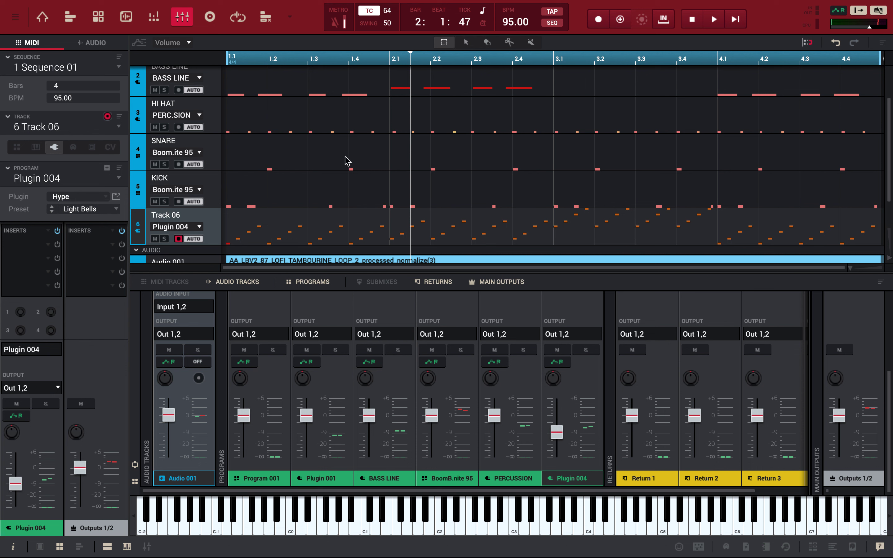
pyautogui.scroll(1, 189, 114)
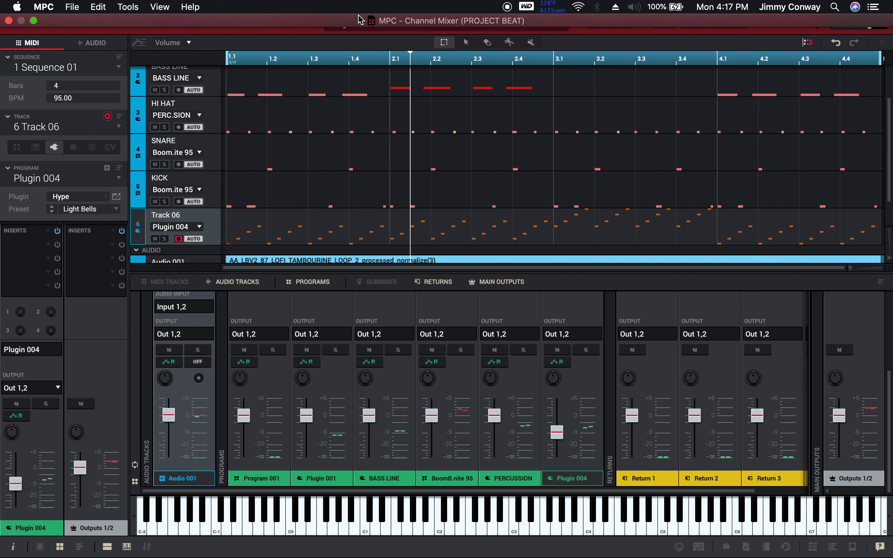
pyautogui.click(204, 28)
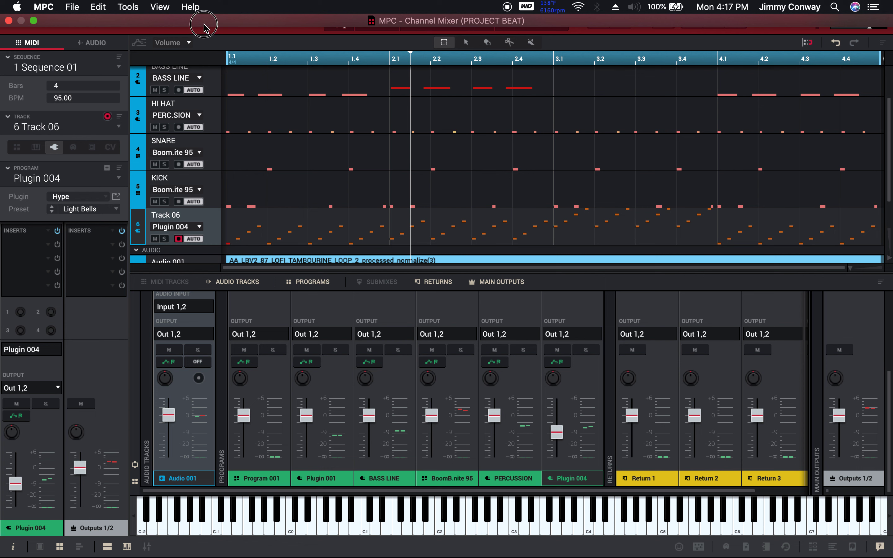